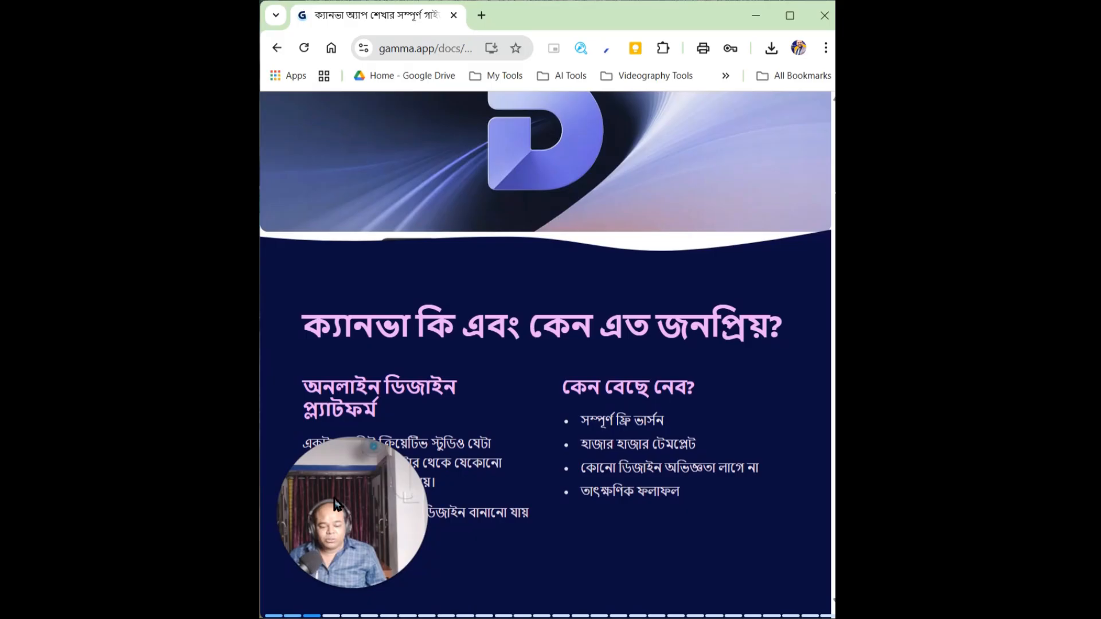
left_click_drag(335, 505, 721, 216)
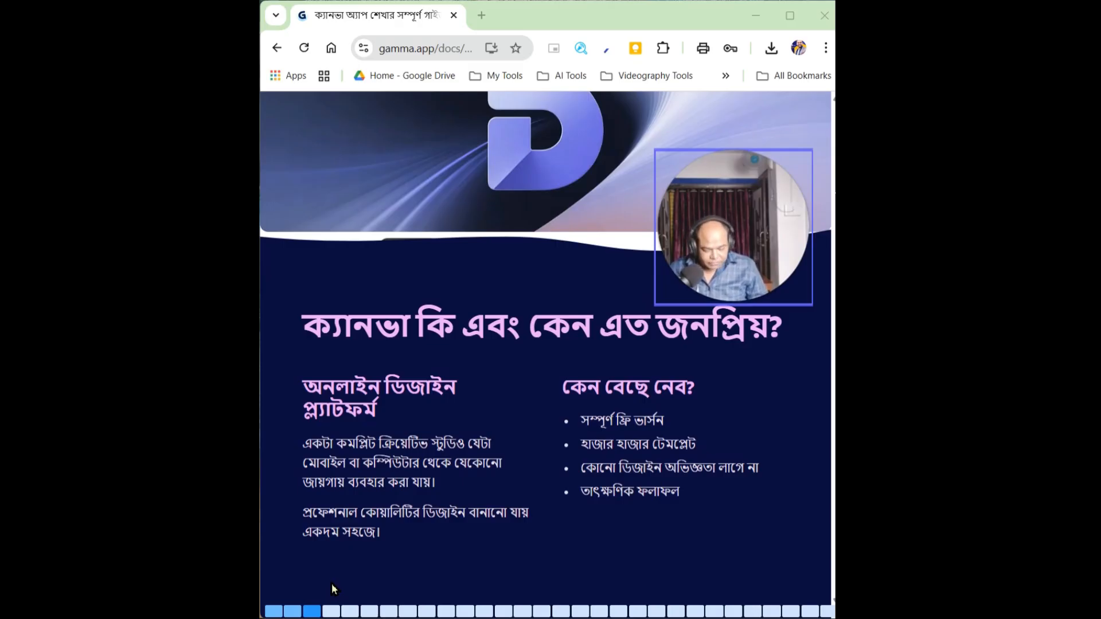
Open the canva.com website in an incognito browser window
key("ctrl+t")
type("canva.com/en_in/")
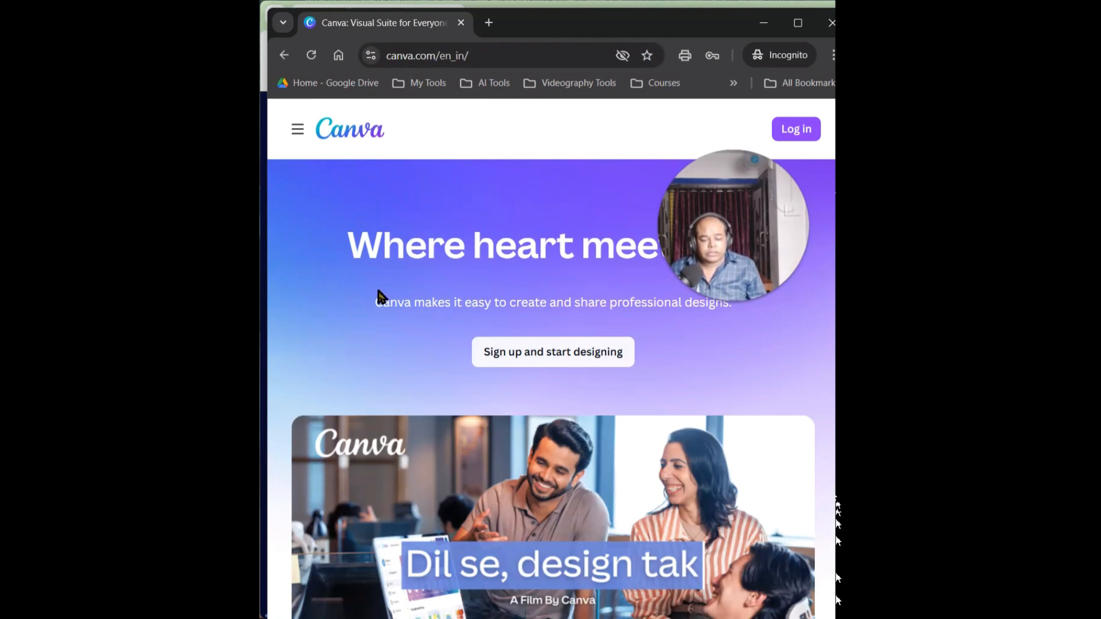
Sign up for Canva by continuing with a Google account
left_click_drag(806, 225, 791, 490)
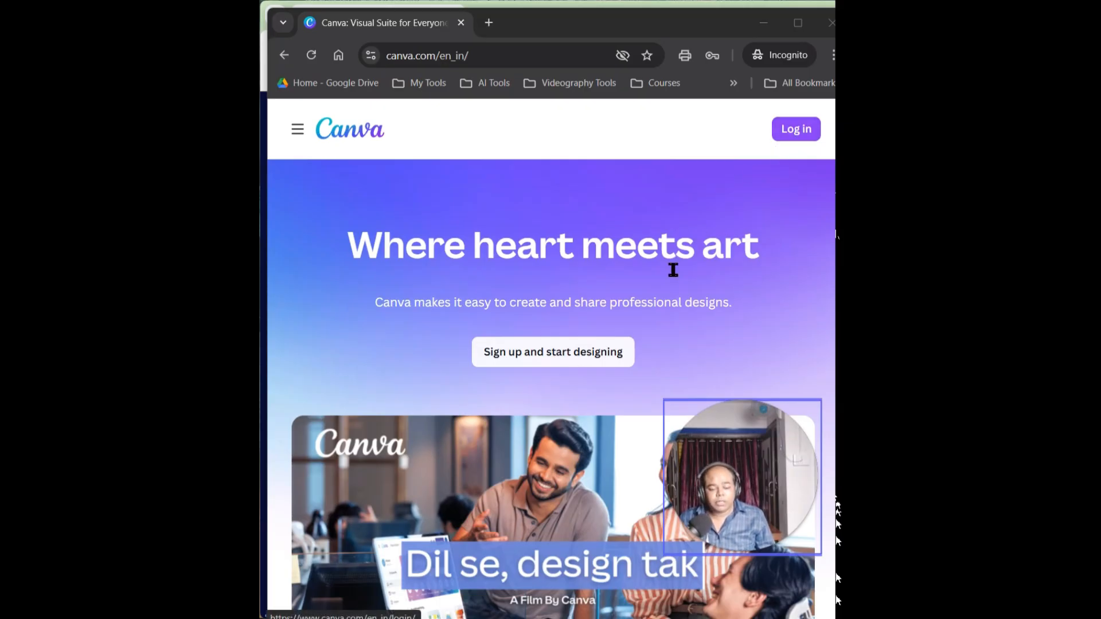
left_click(515, 360)
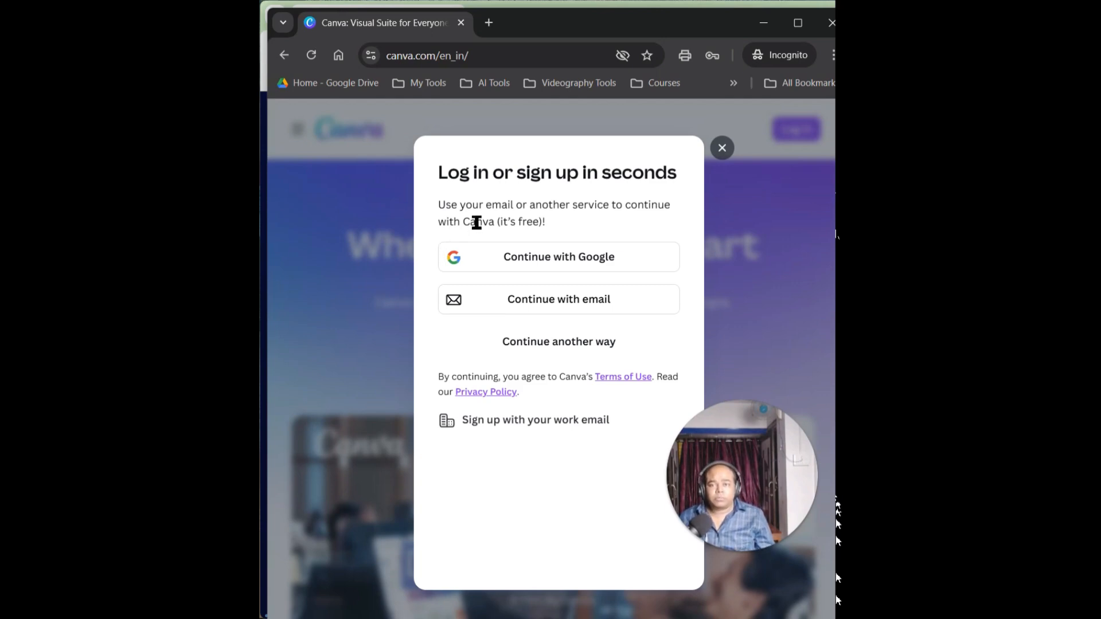
left_click(586, 263)
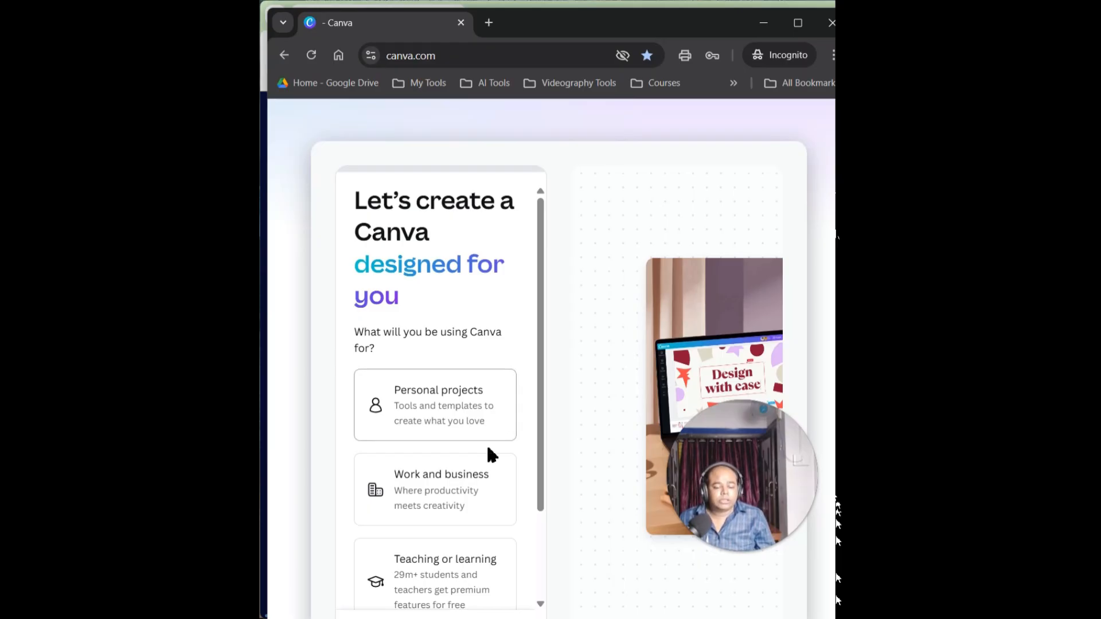
Answer the question about what Canva will be used for and skip the Canva Pro upgrade offer
scroll(487, 450, "down", 2)
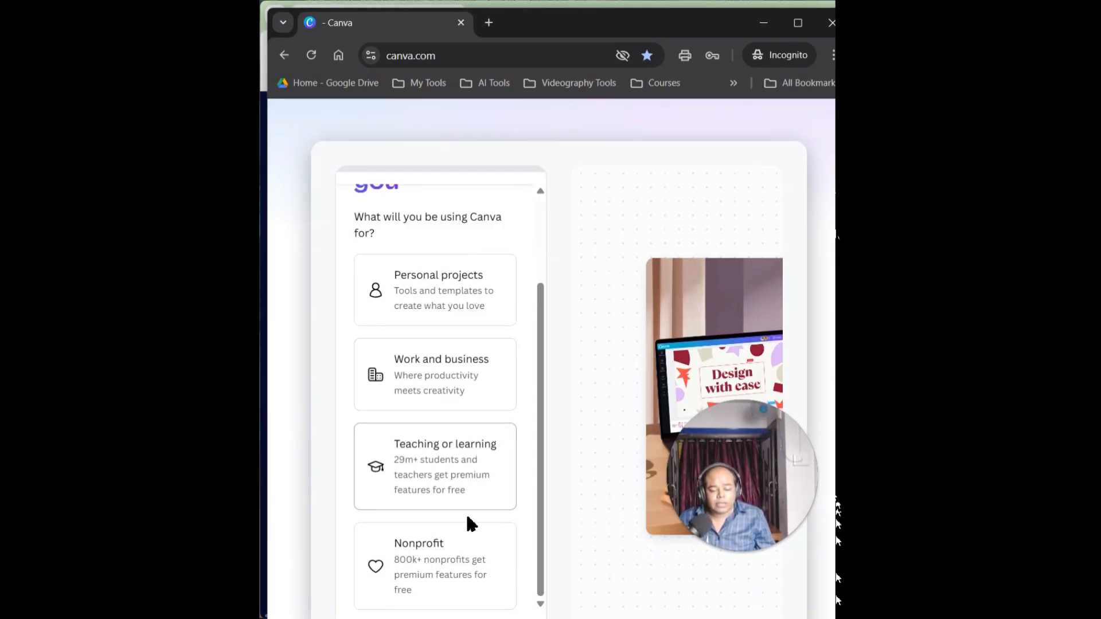
left_click(457, 485)
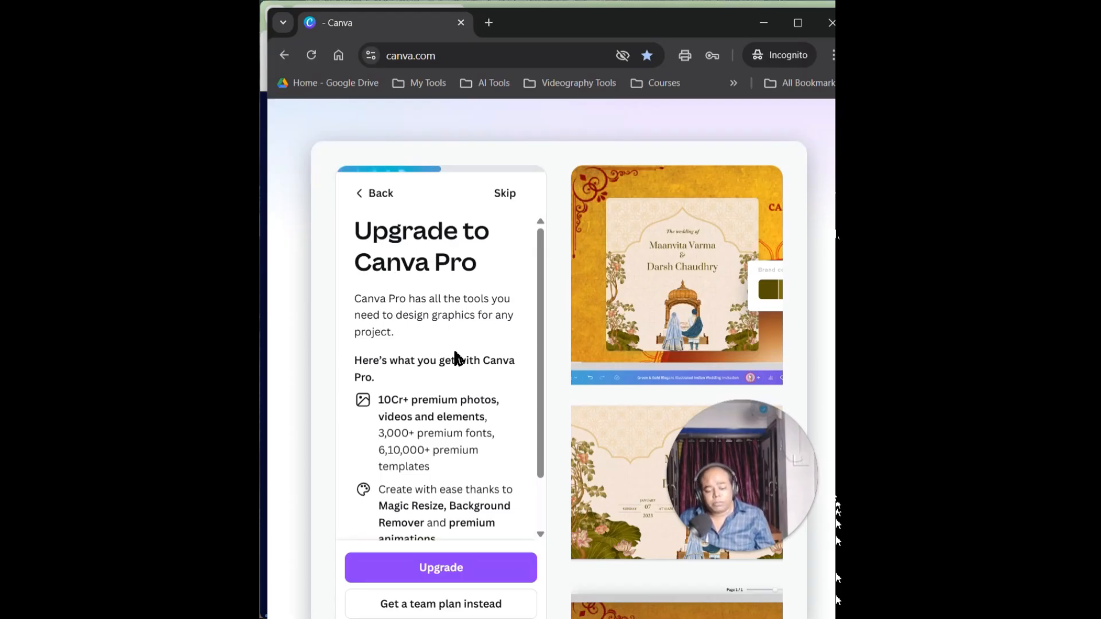
scroll(457, 351, "down", 1)
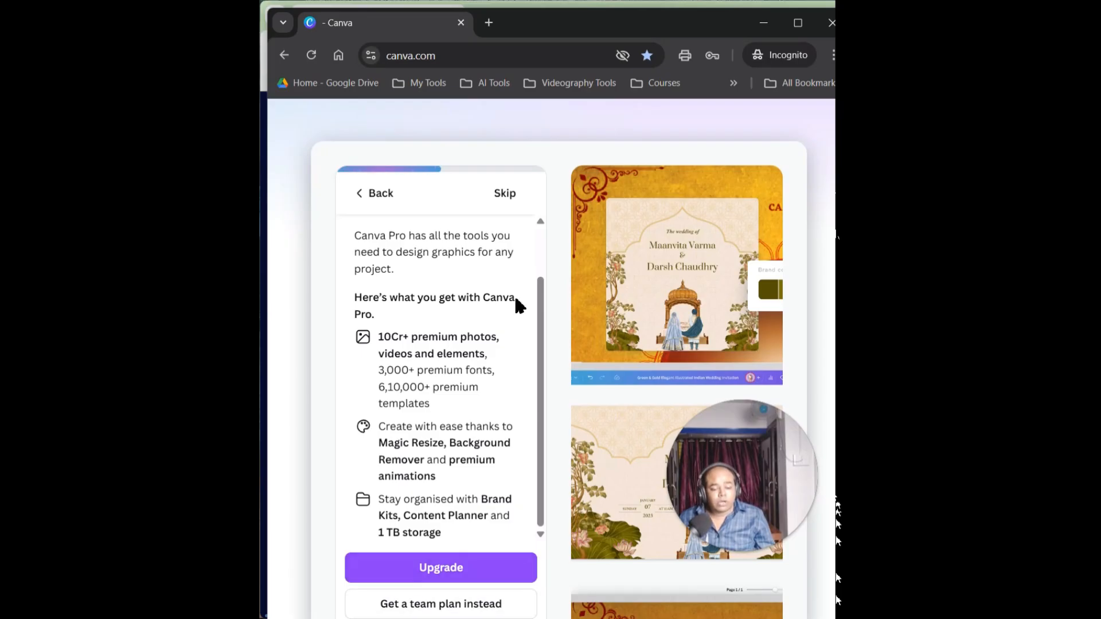
left_click(498, 193)
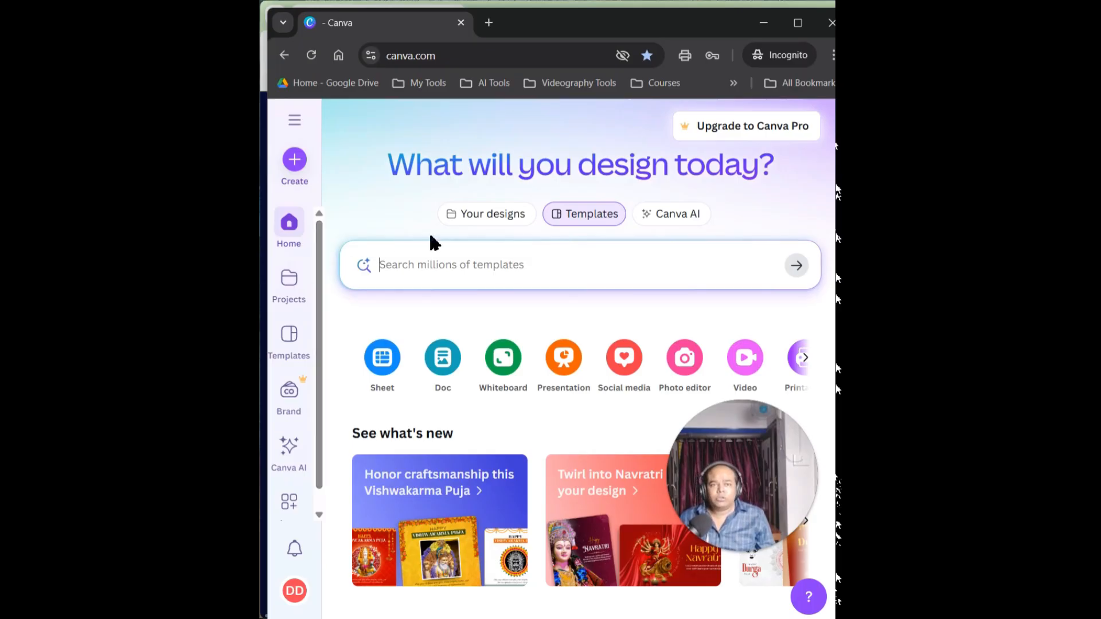
Search the Canva templates for "Birthday card"
left_click(404, 271)
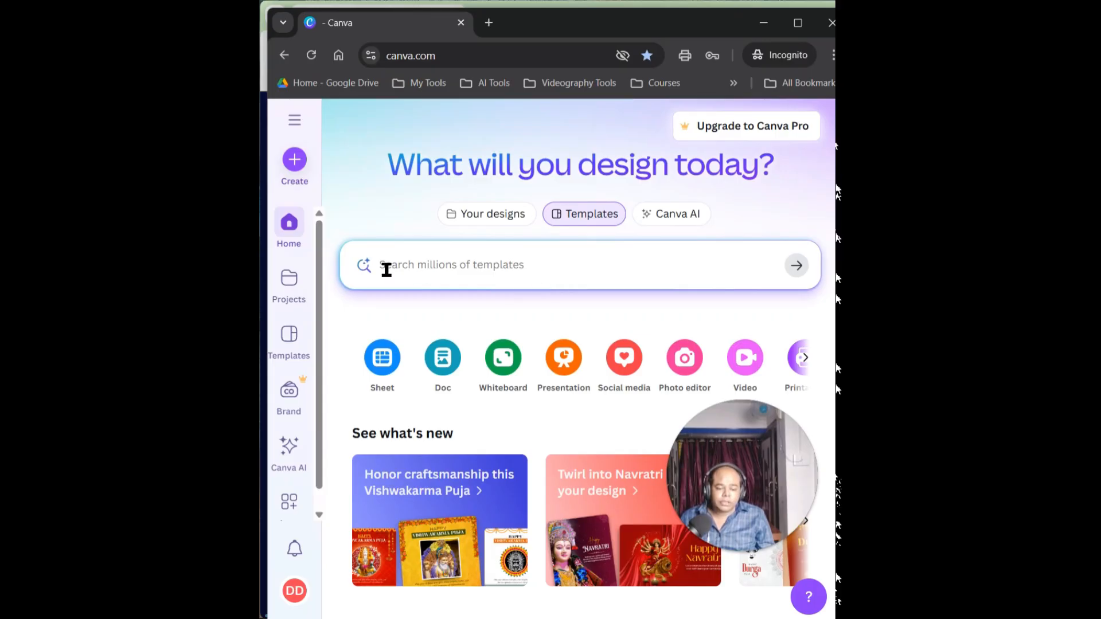
left_click(387, 270)
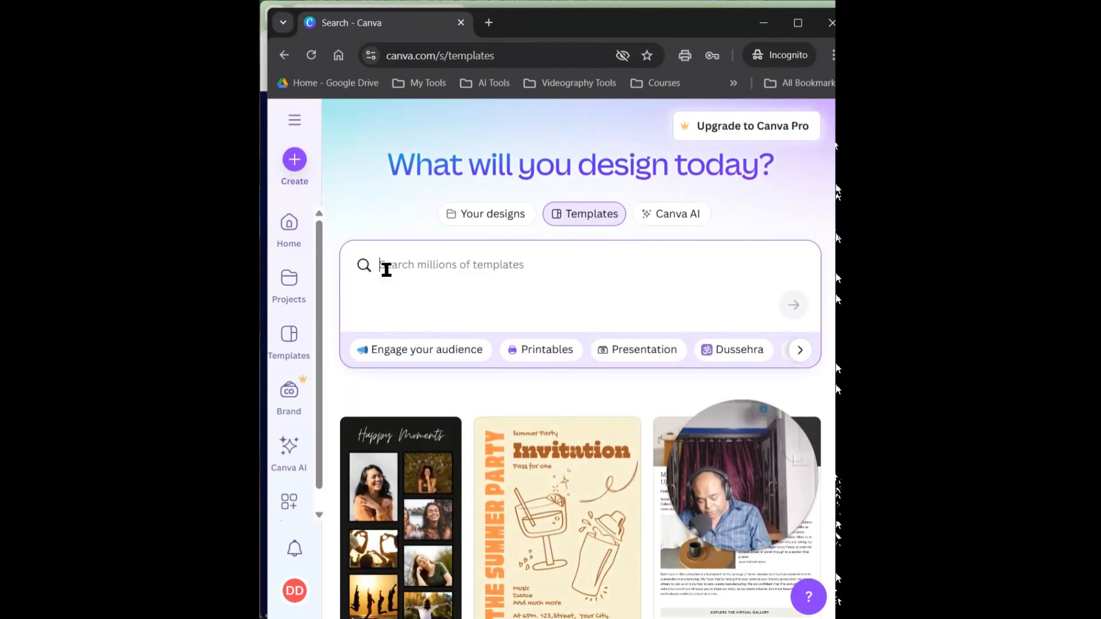
type("B")
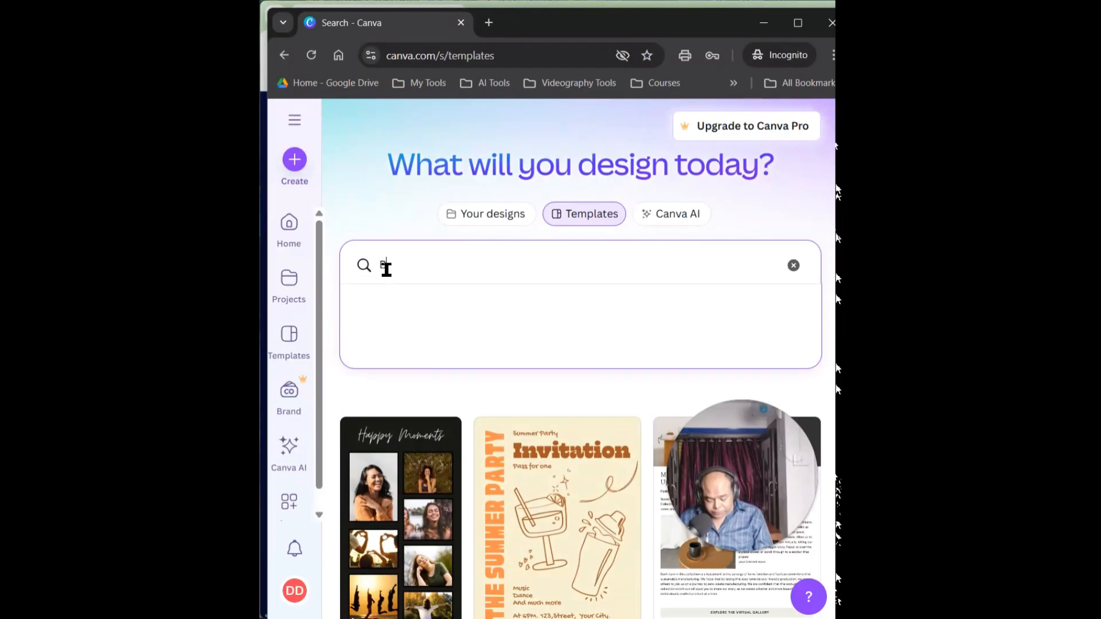
type("irth")
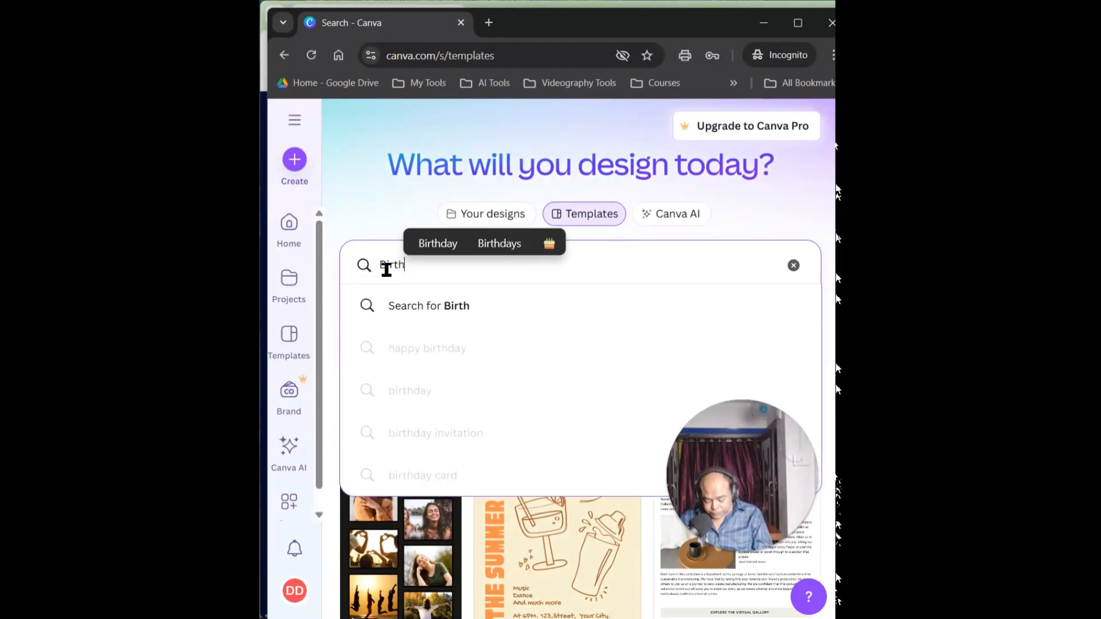
type("day ")
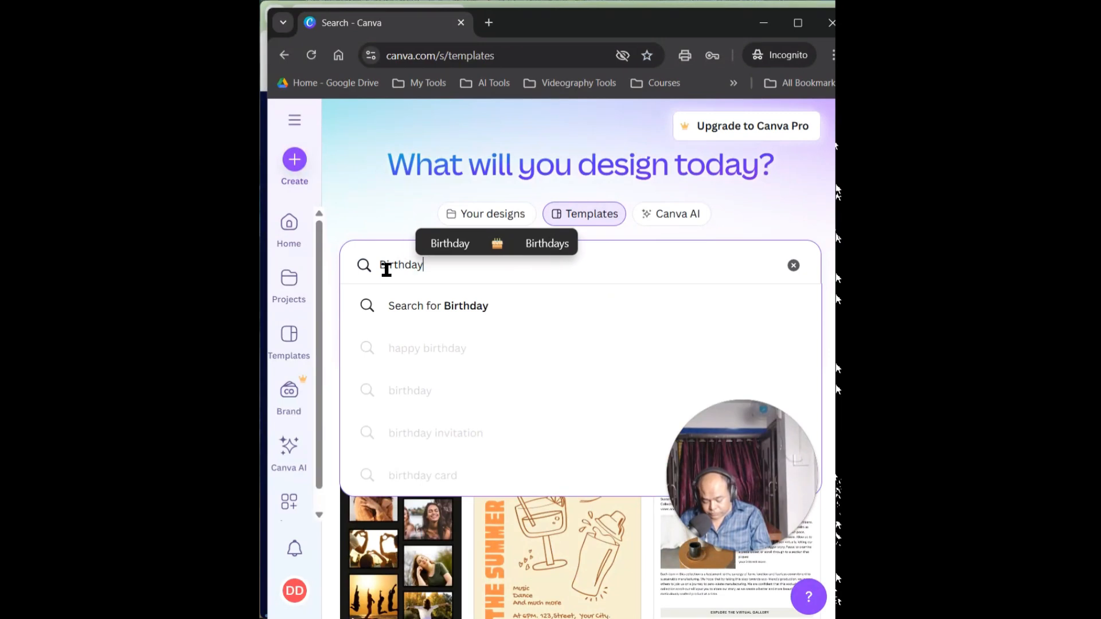
type("ca")
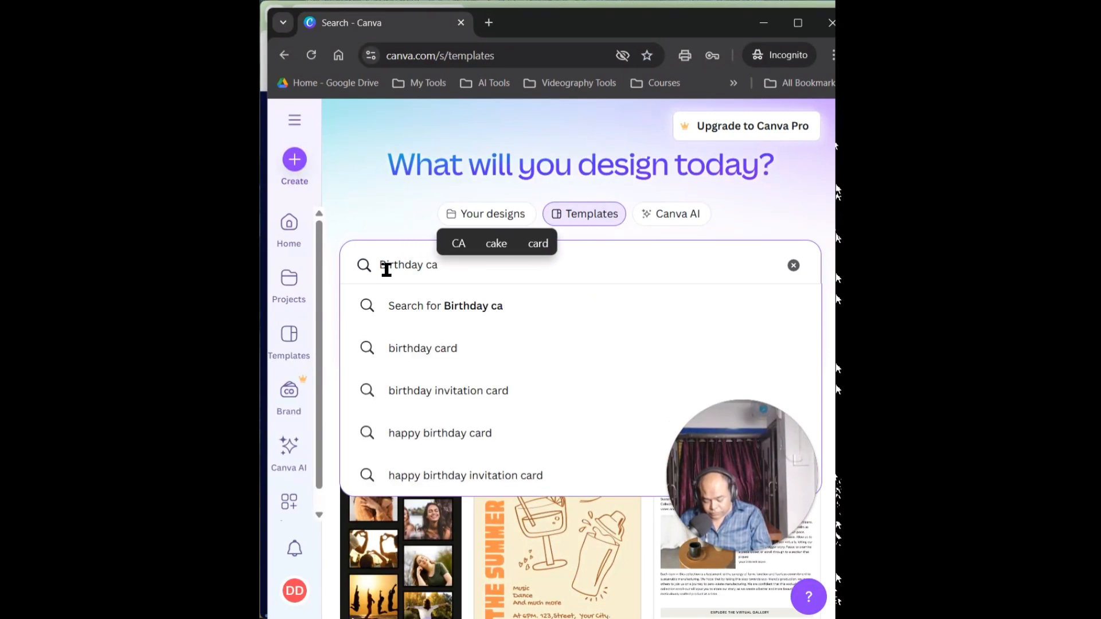
type("rd")
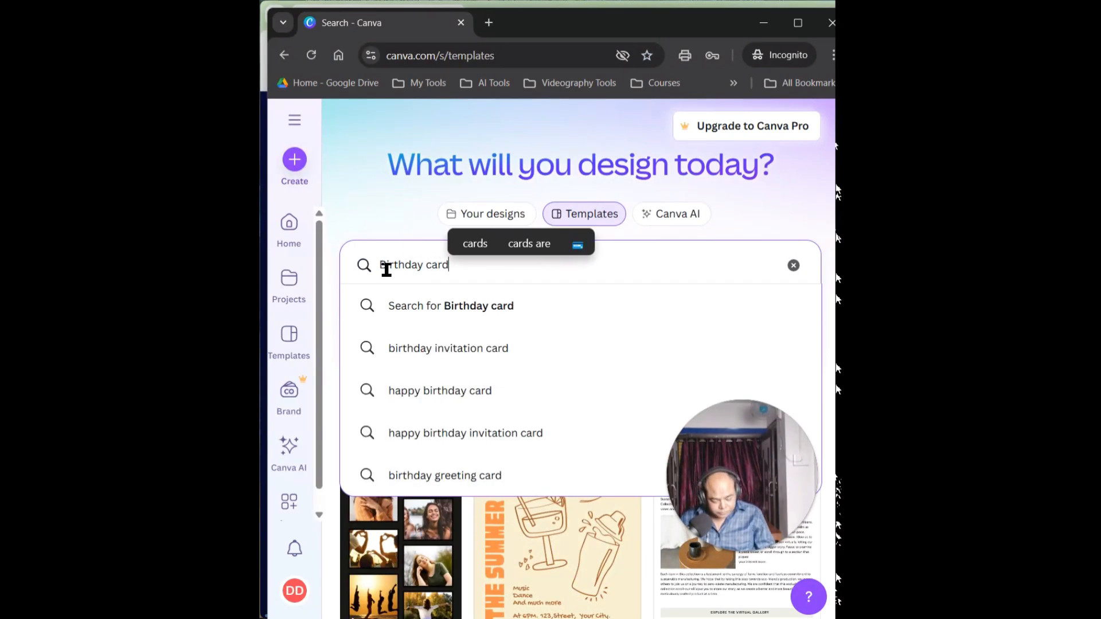
key("Return")
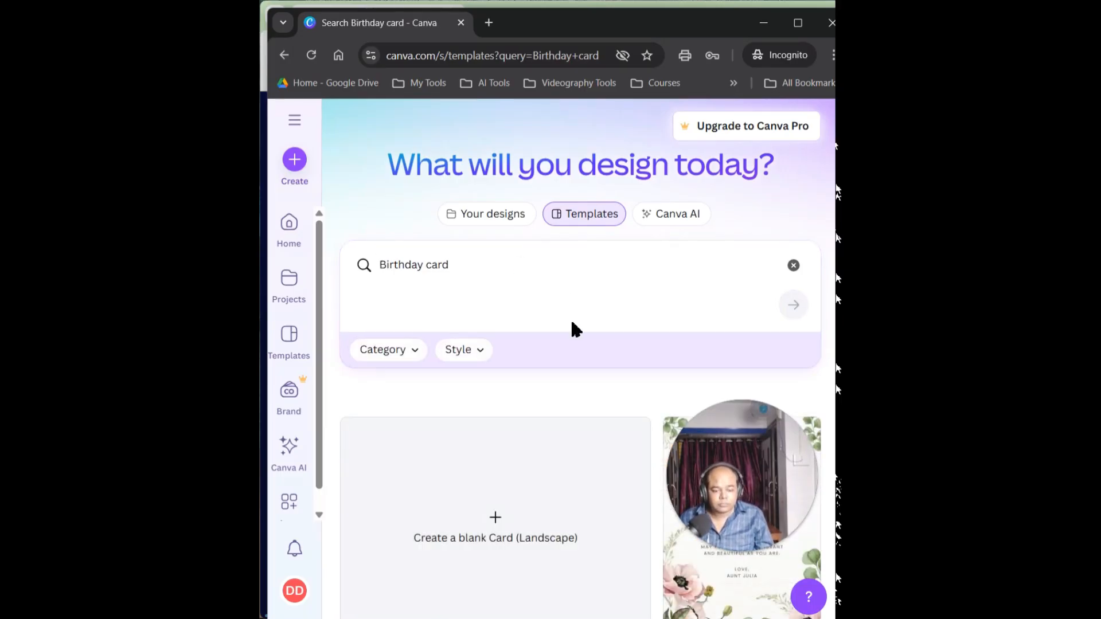
Look through the birthday card templates and check which ones carry the premium crown badge
scroll(578, 351, "down", 4)
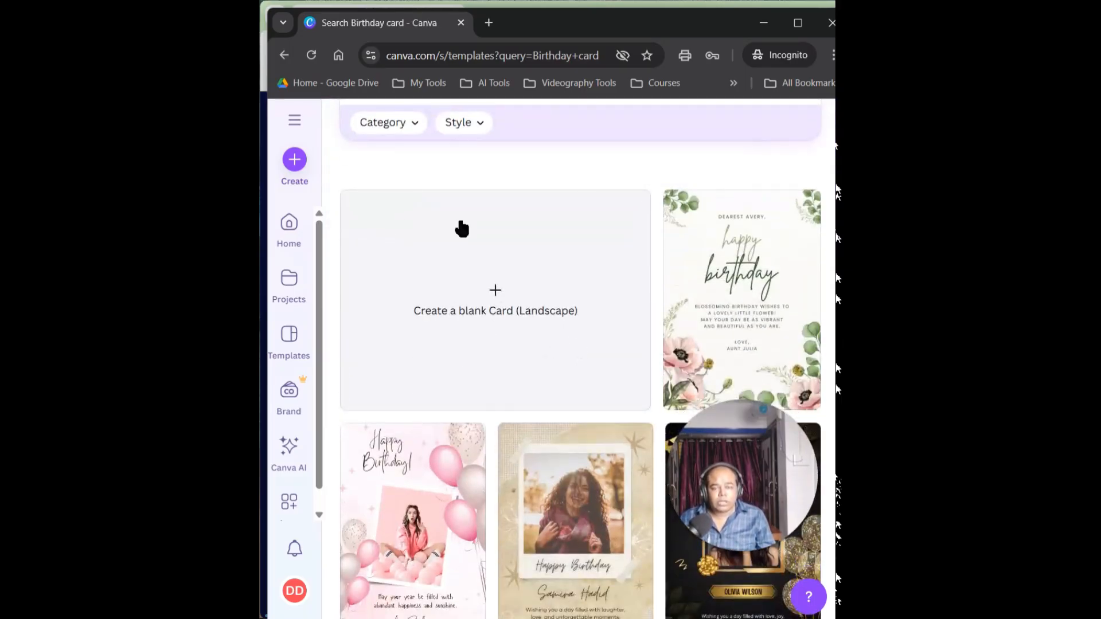
scroll(484, 281, "down", 1)
scroll(488, 281, "down", 4)
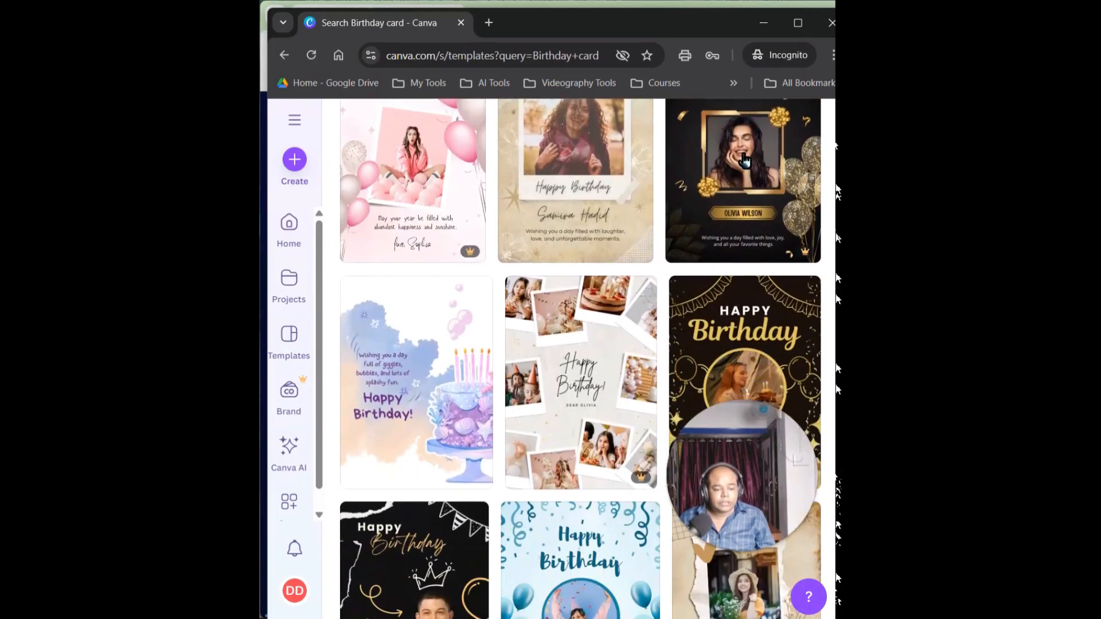
scroll(588, 358, "down", 2)
scroll(588, 359, "down", 8)
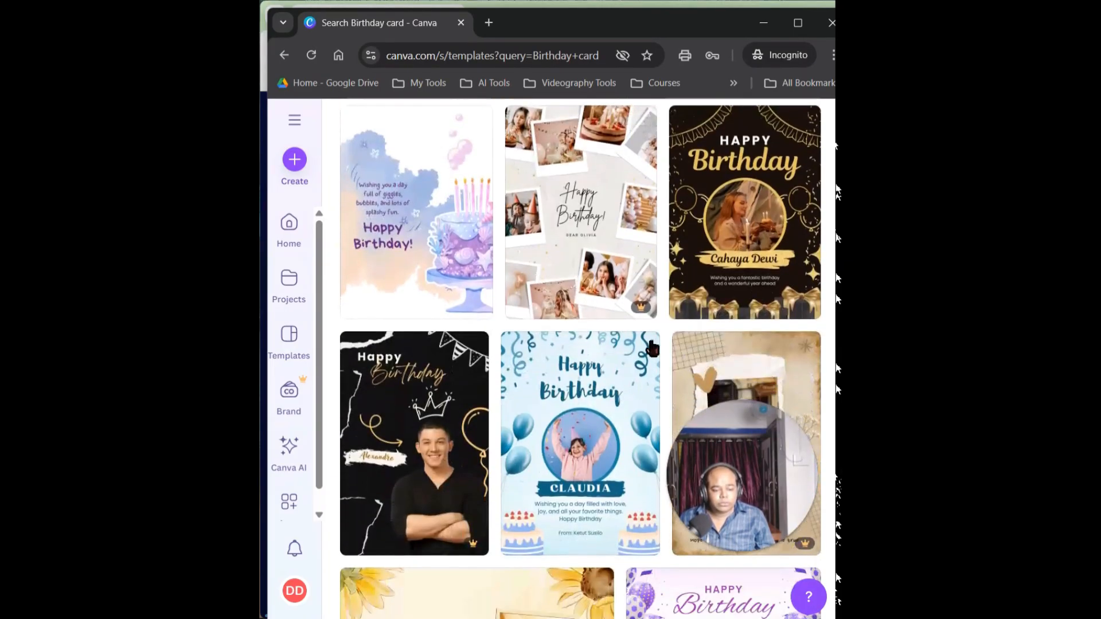
scroll(545, 351, "down", 1)
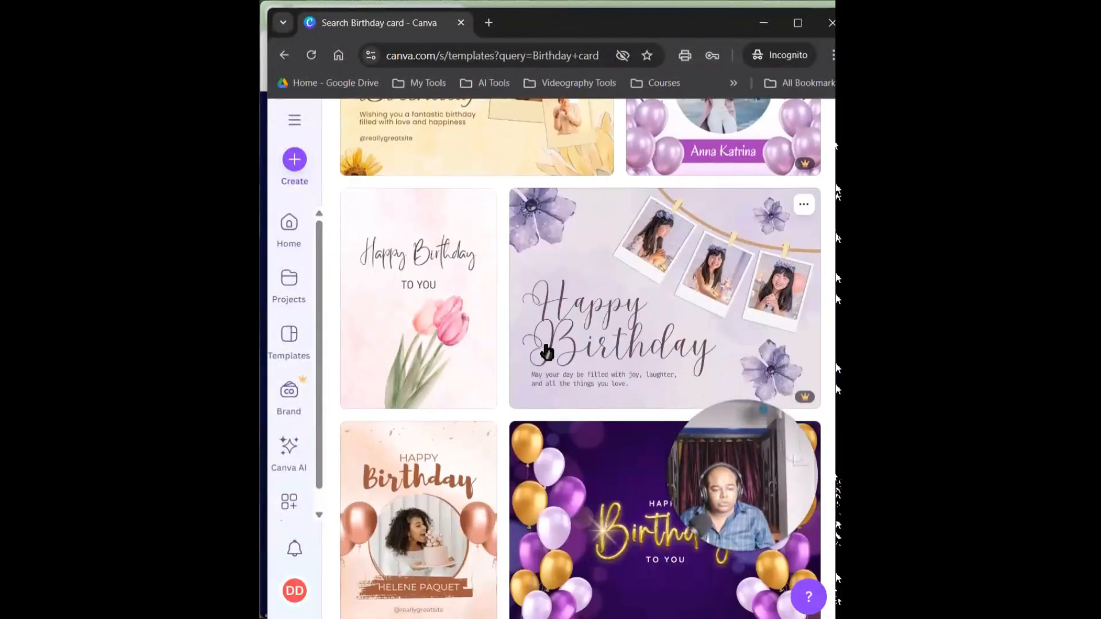
scroll(609, 371, "down", 4)
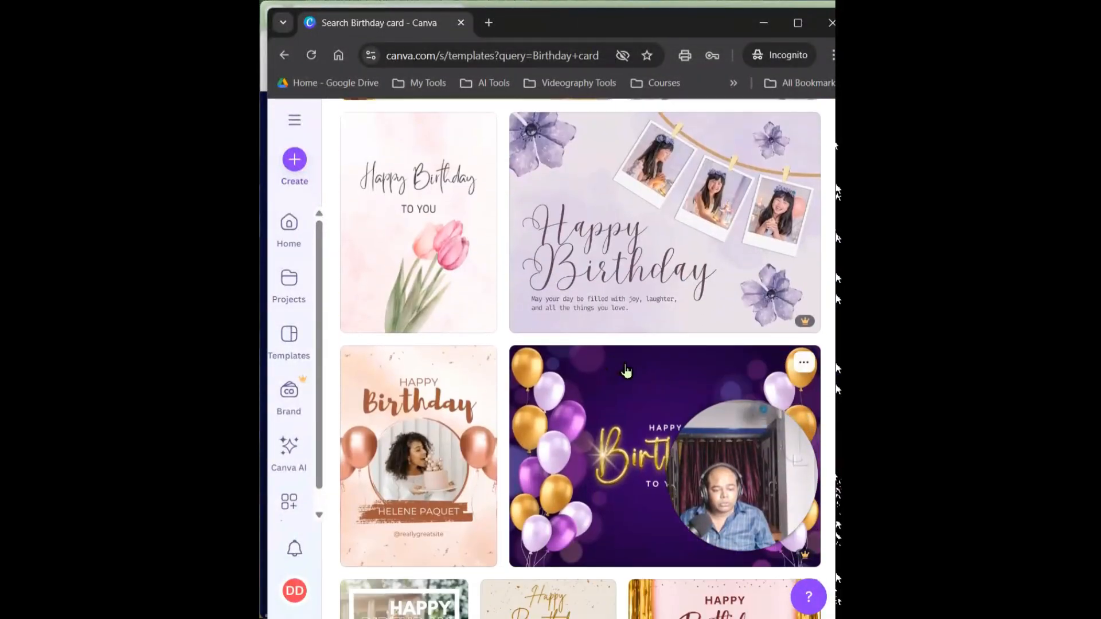
scroll(648, 375, "down", 3)
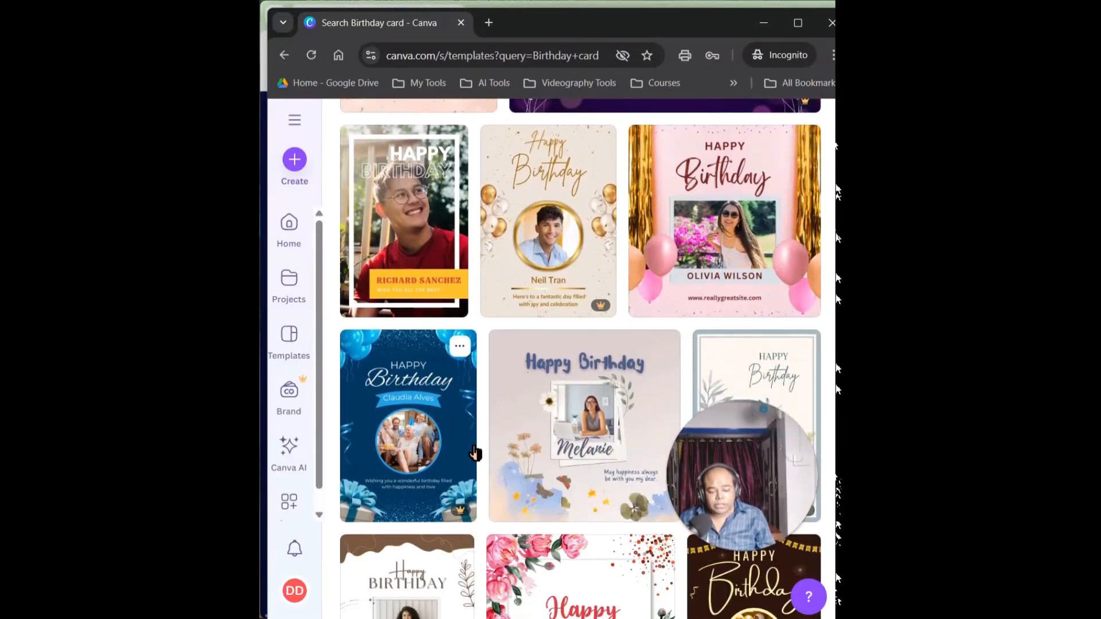
scroll(652, 304, "down", 1)
scroll(652, 304, "up", 4)
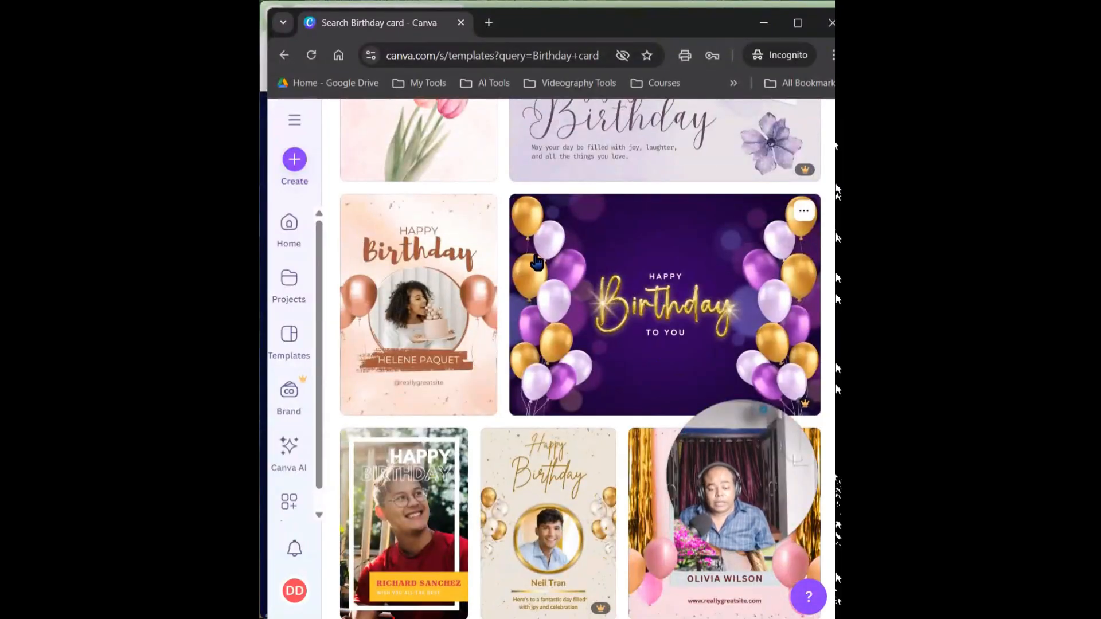
scroll(554, 230, "up", 1)
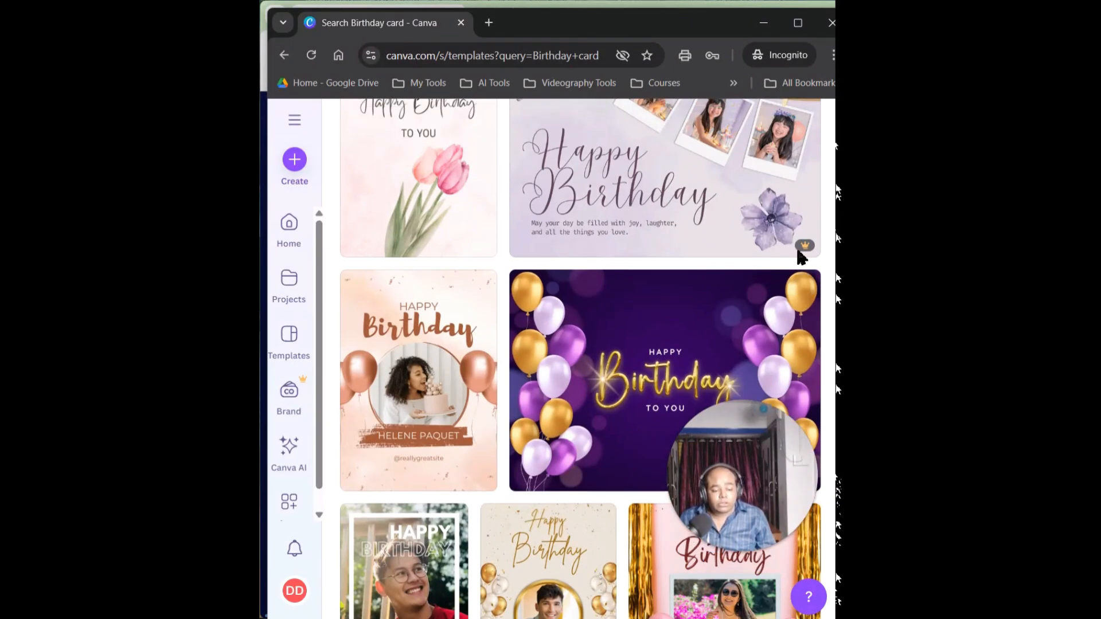
mouse_move(812, 251)
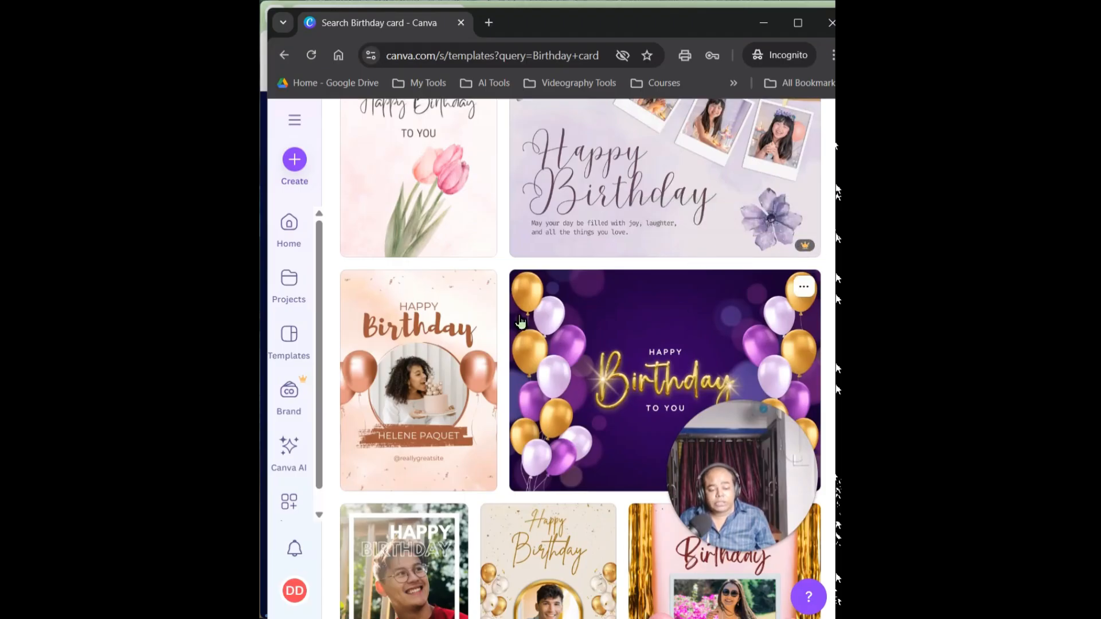
Open the Blue Watercolor Happy Birthday card template in the editor
scroll(476, 252, "up", 3)
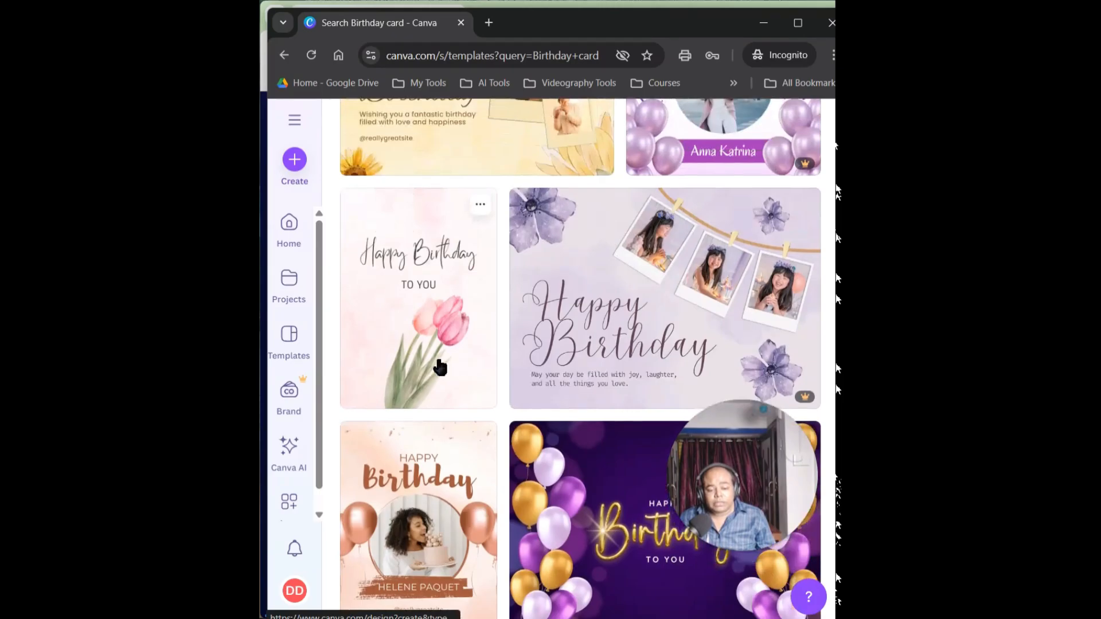
scroll(459, 332, "up", 4)
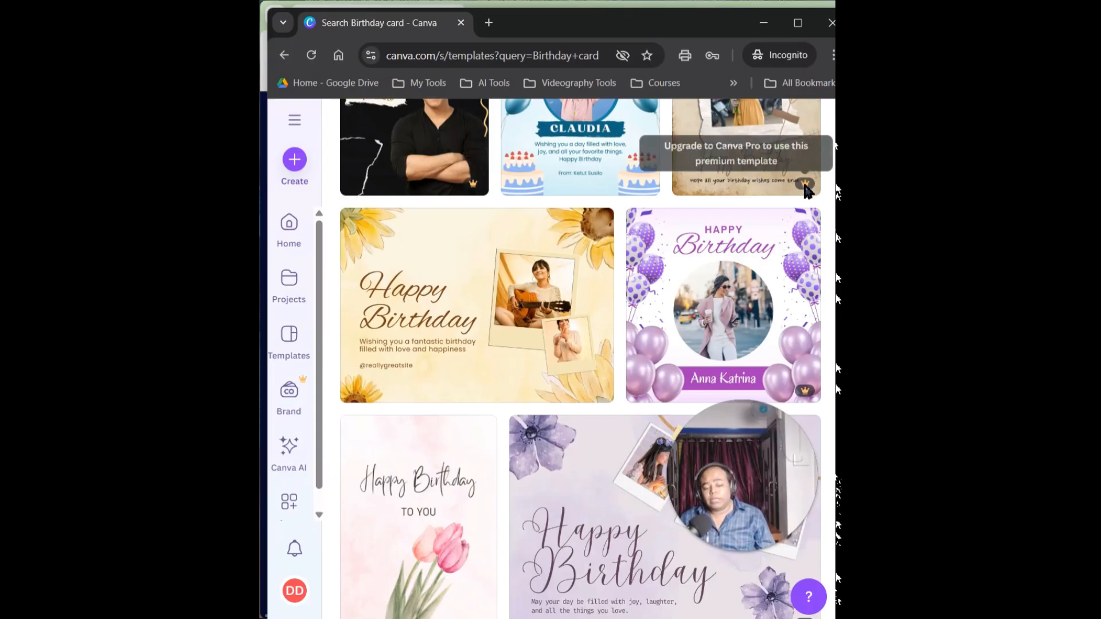
left_click(738, 140)
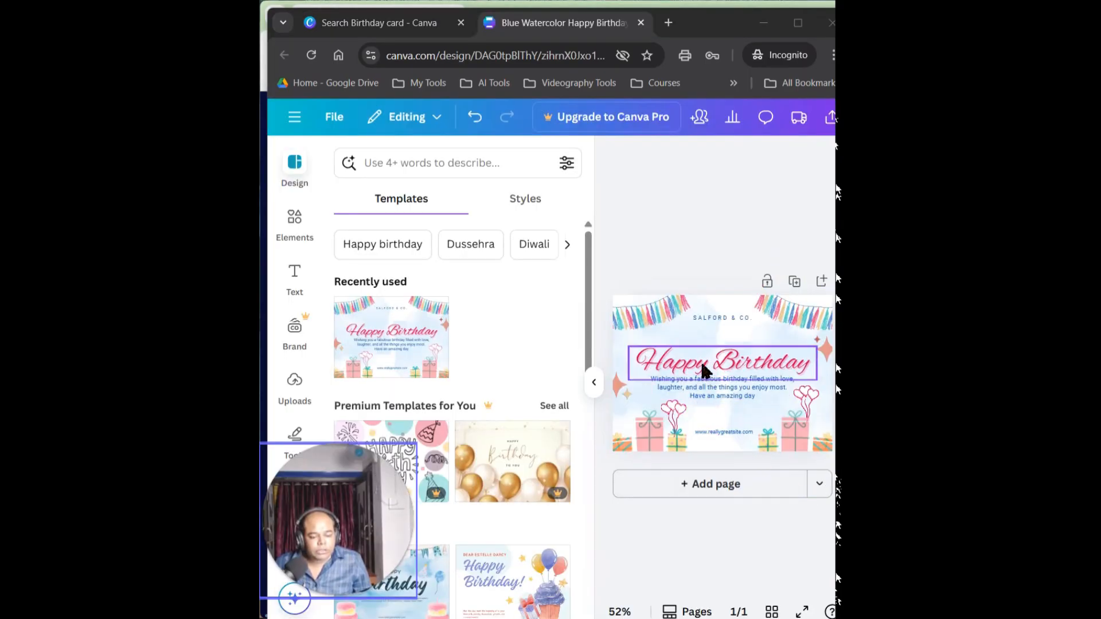
Select the Happy Birthday heading on the card and shrink it slightly to a font size of about 52.6
left_click(707, 367)
left_click(711, 396)
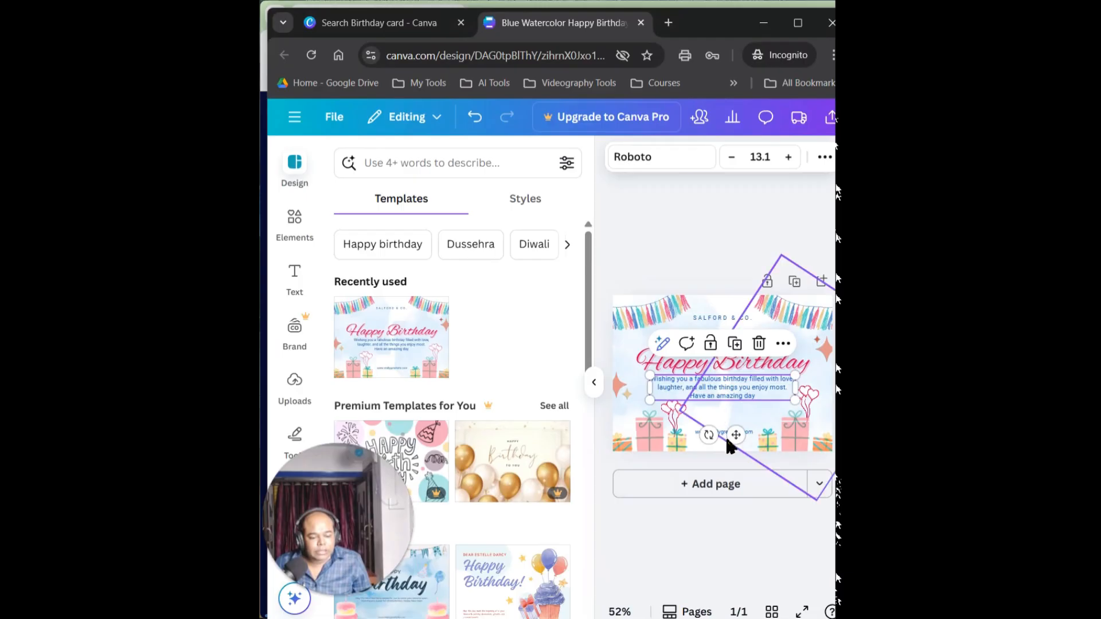
left_click(720, 367)
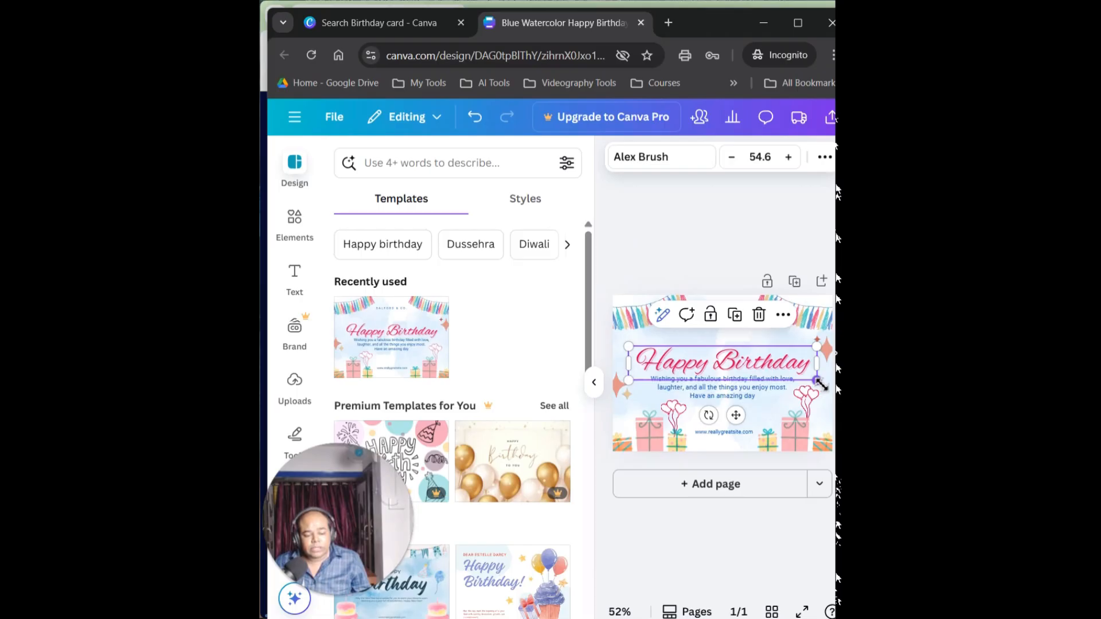
left_click_drag(821, 385, 814, 414)
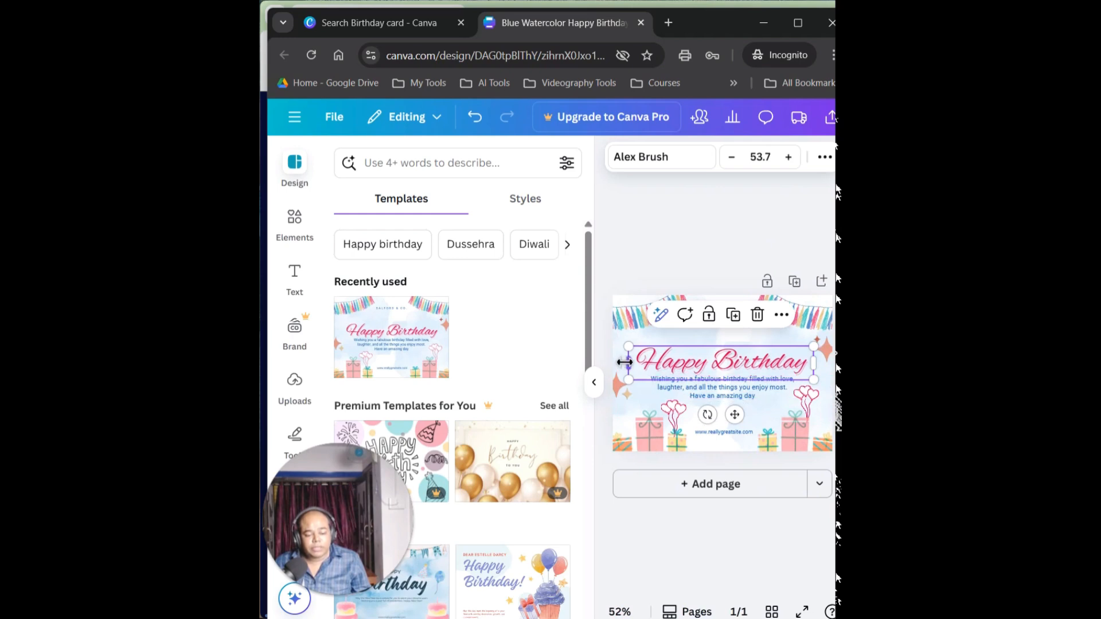
left_click_drag(629, 347, 633, 348)
double_click(731, 365)
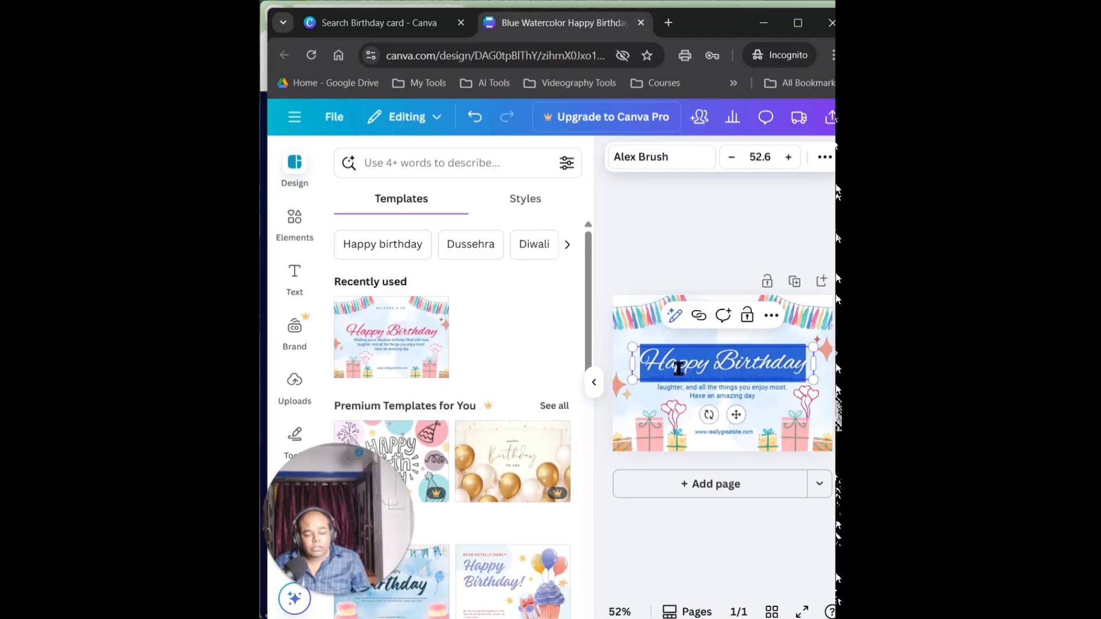
left_click(679, 368)
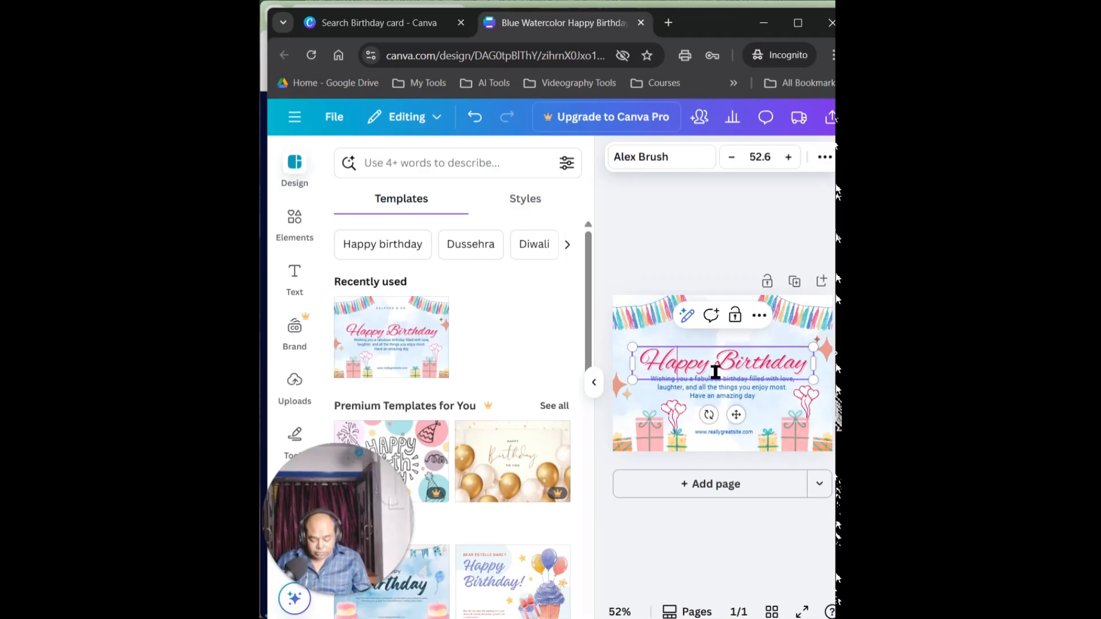
type("dnoppy")
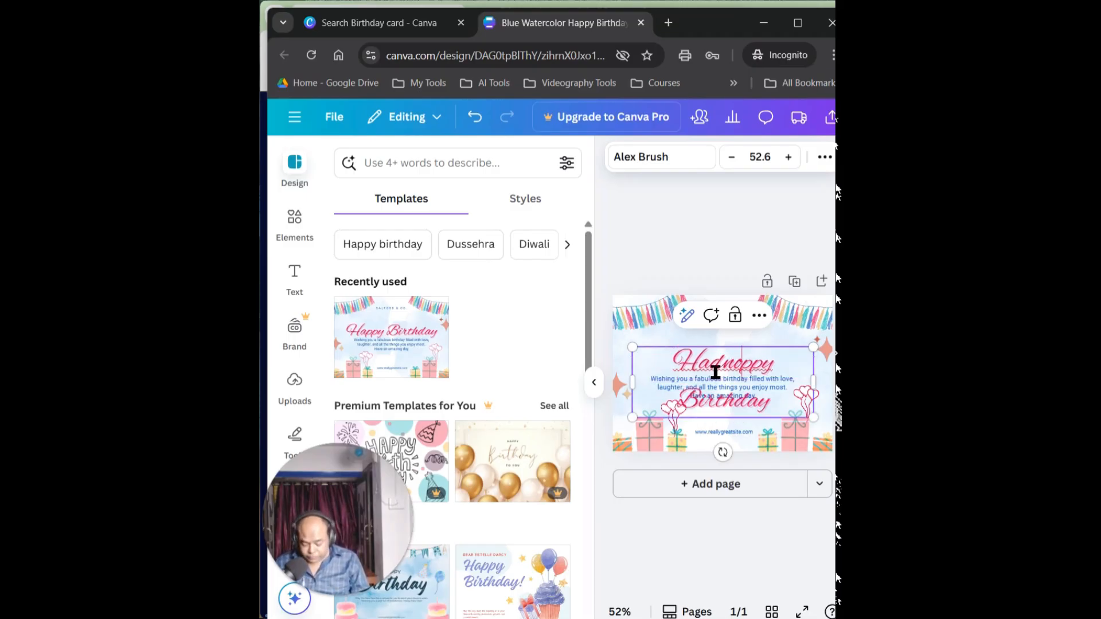
key("ctrl+z")
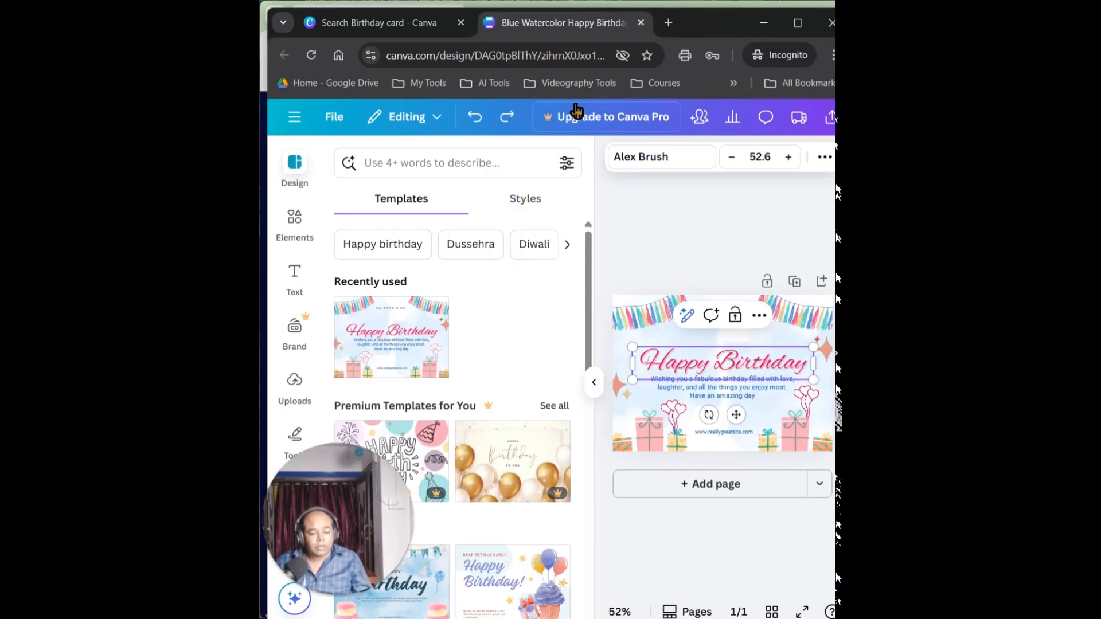
Change the font of the Happy Birthday heading to Cyrillic Bodoni Condensed
left_click(663, 163)
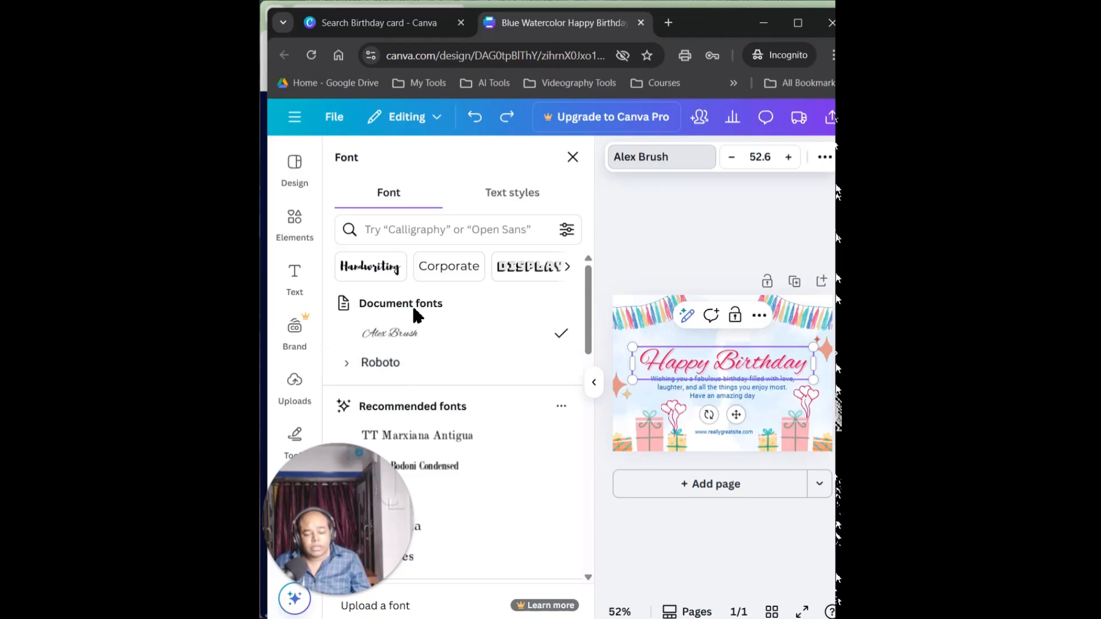
left_click(450, 438)
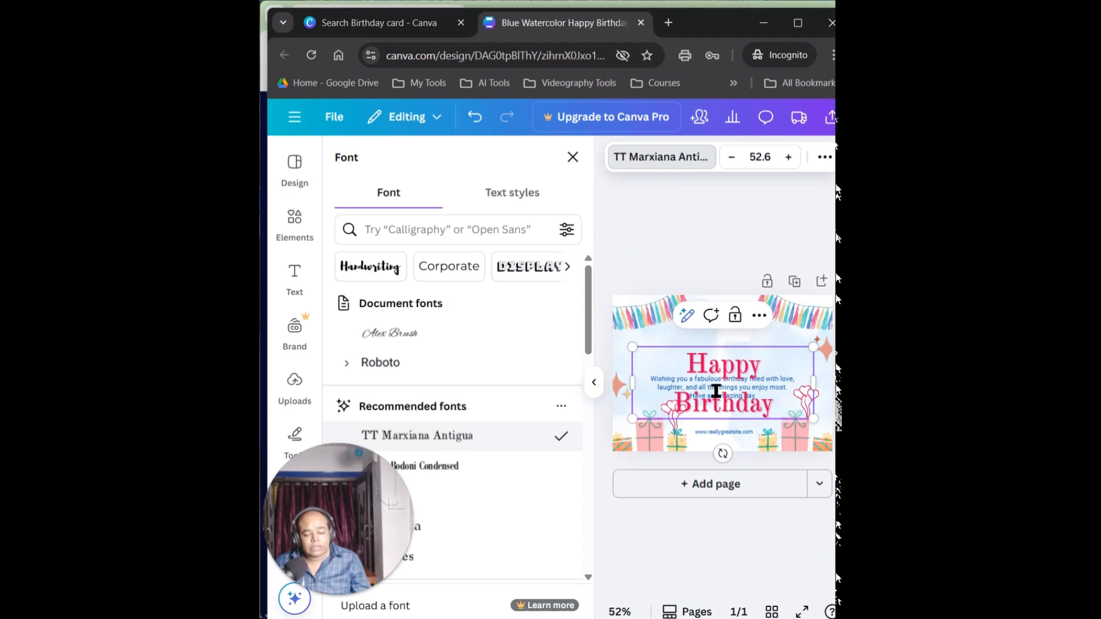
scroll(524, 439, "down", 3)
left_click(429, 316)
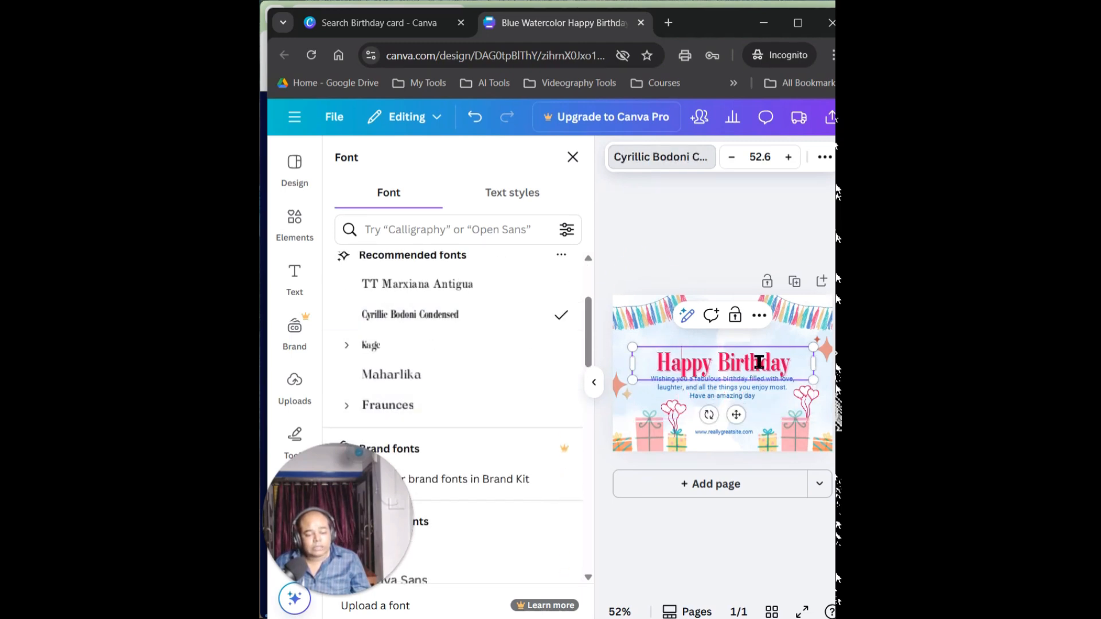
Select the whole birthday message below the heading and set its font to League Spartan
left_click(761, 400)
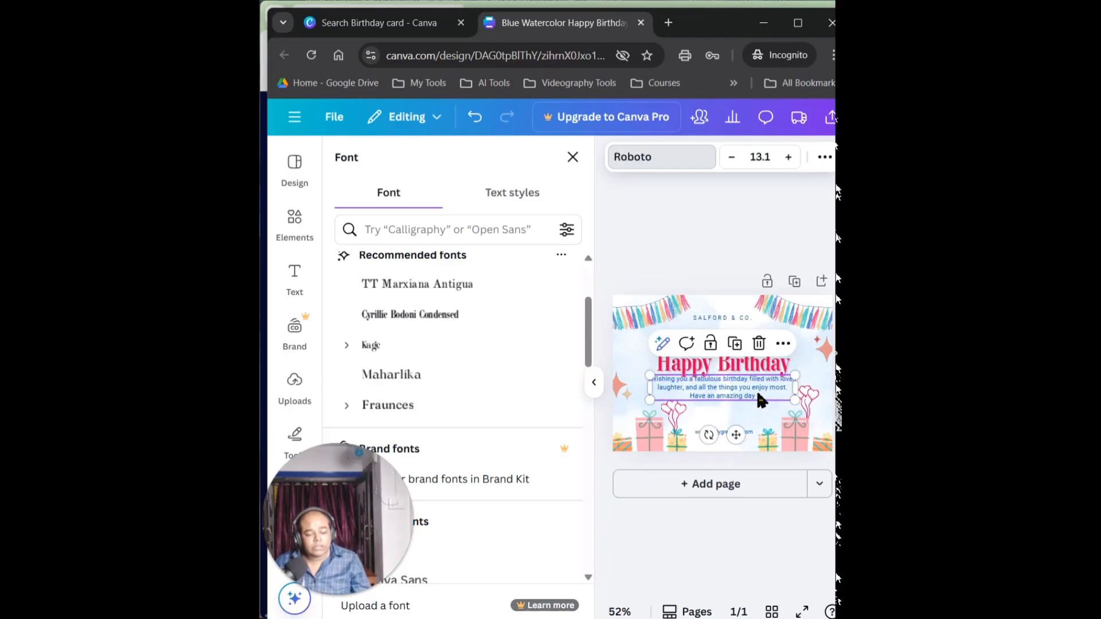
double_click(708, 390)
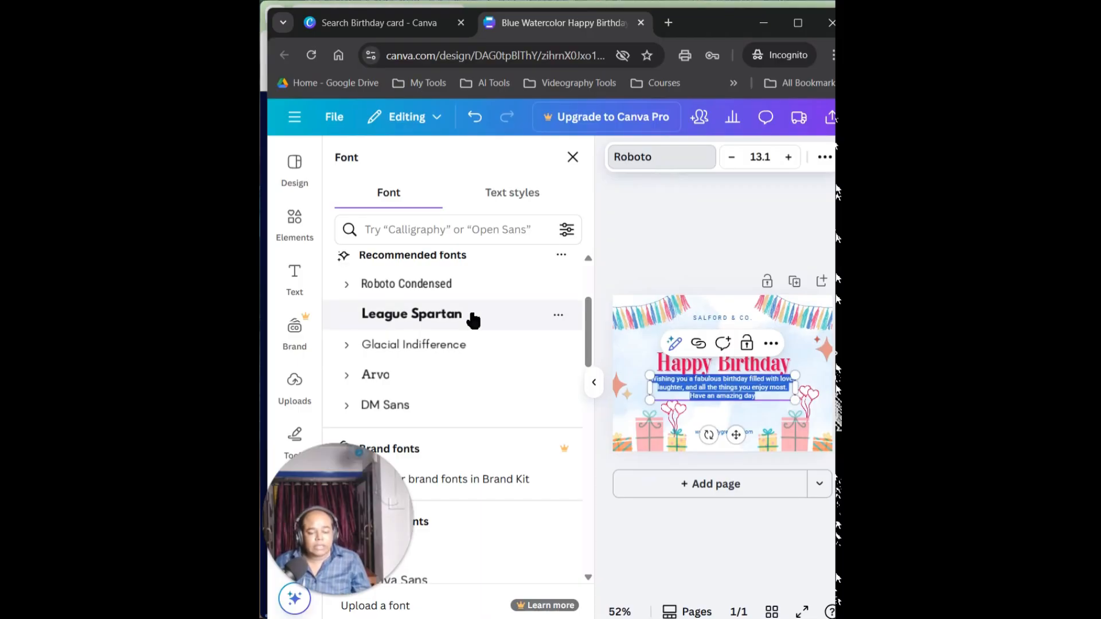
left_click(451, 319)
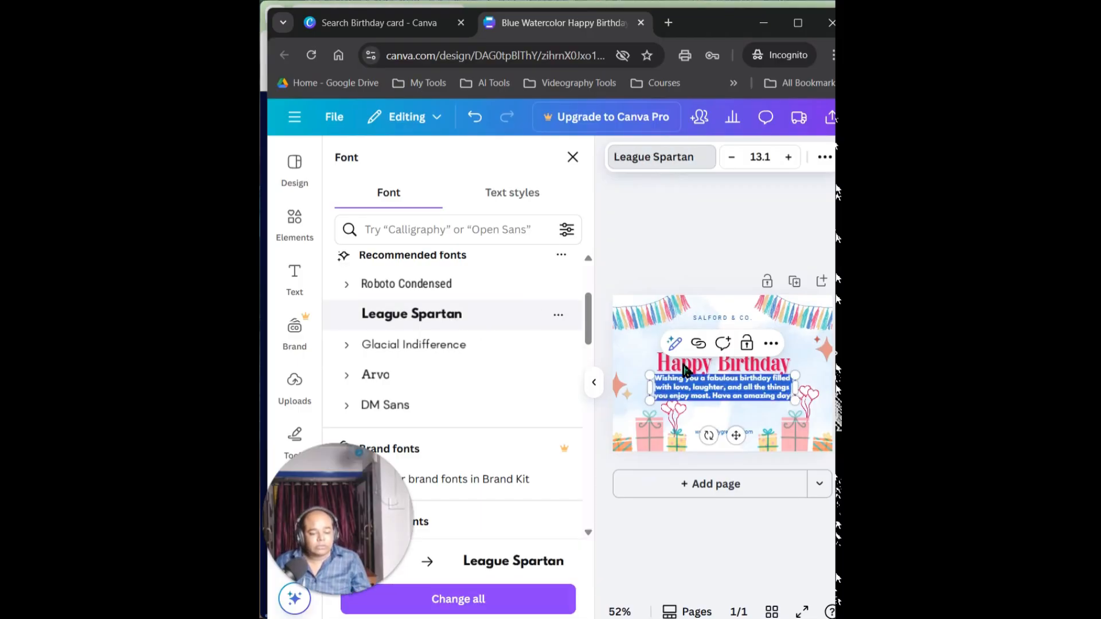
Replace the birthday message below the heading with "Best wishes from" followed by the sender's first name
left_click(740, 391)
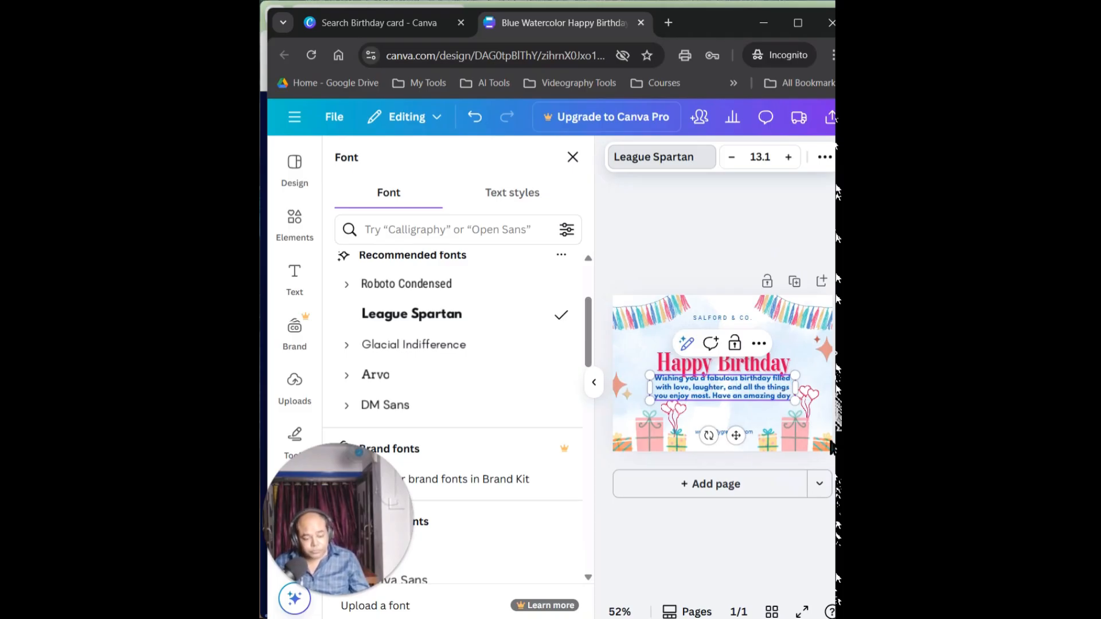
double_click(760, 390)
double_click(723, 393)
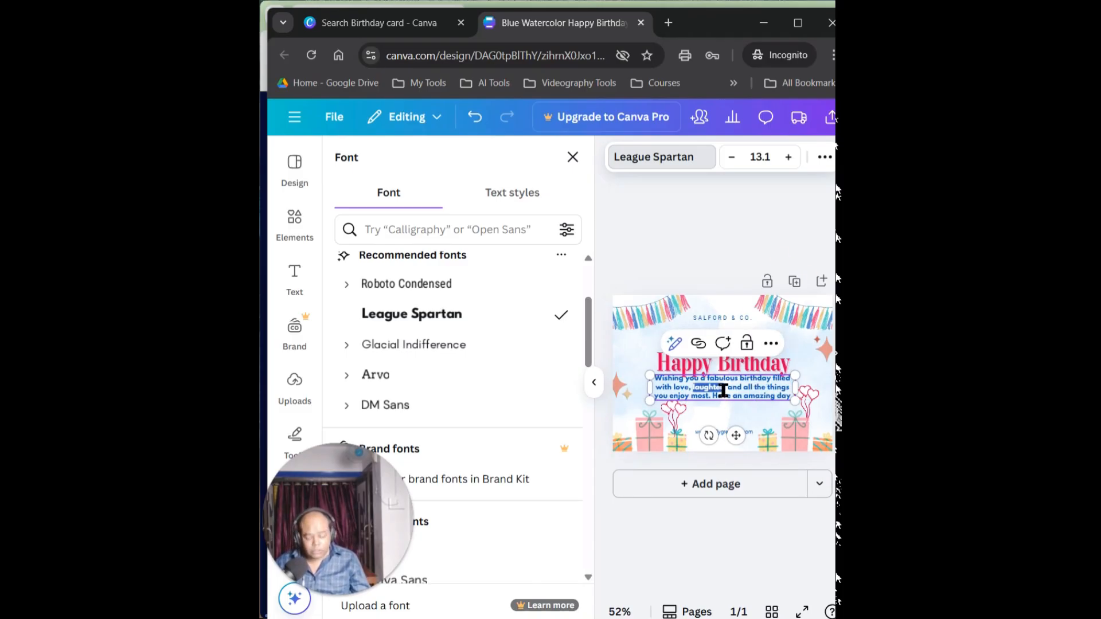
triple_click(724, 391)
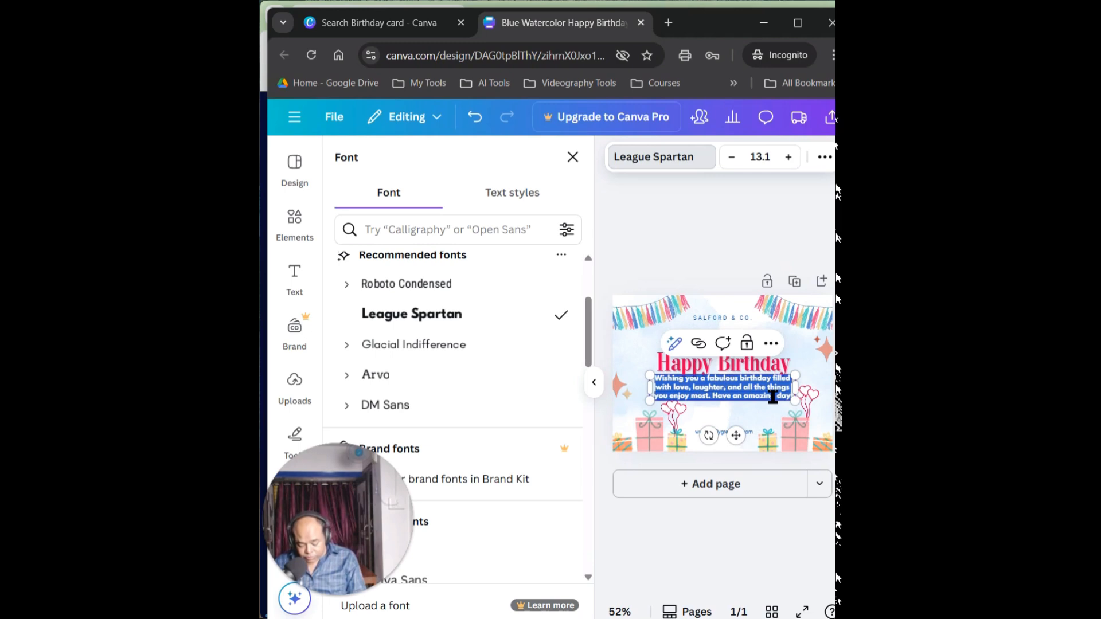
type("Be")
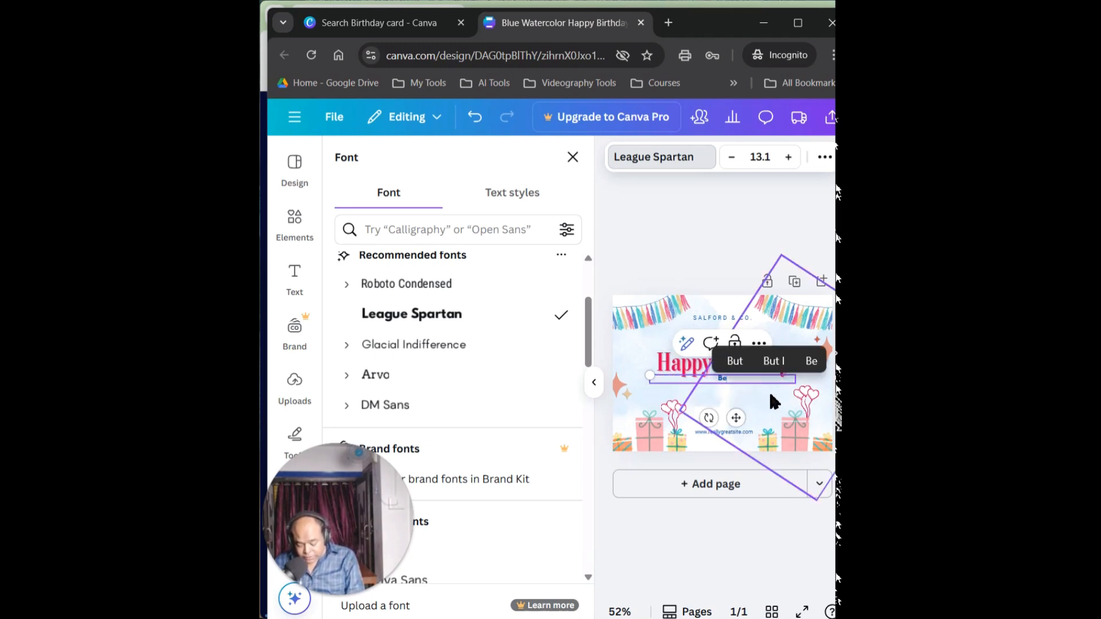
type("st wi")
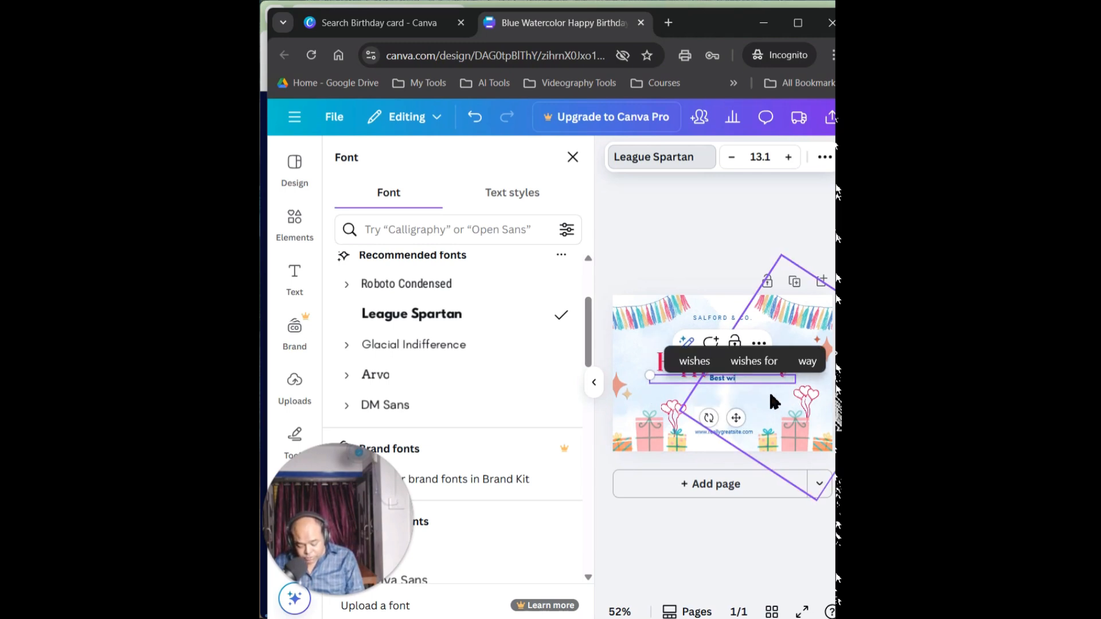
type("shes")
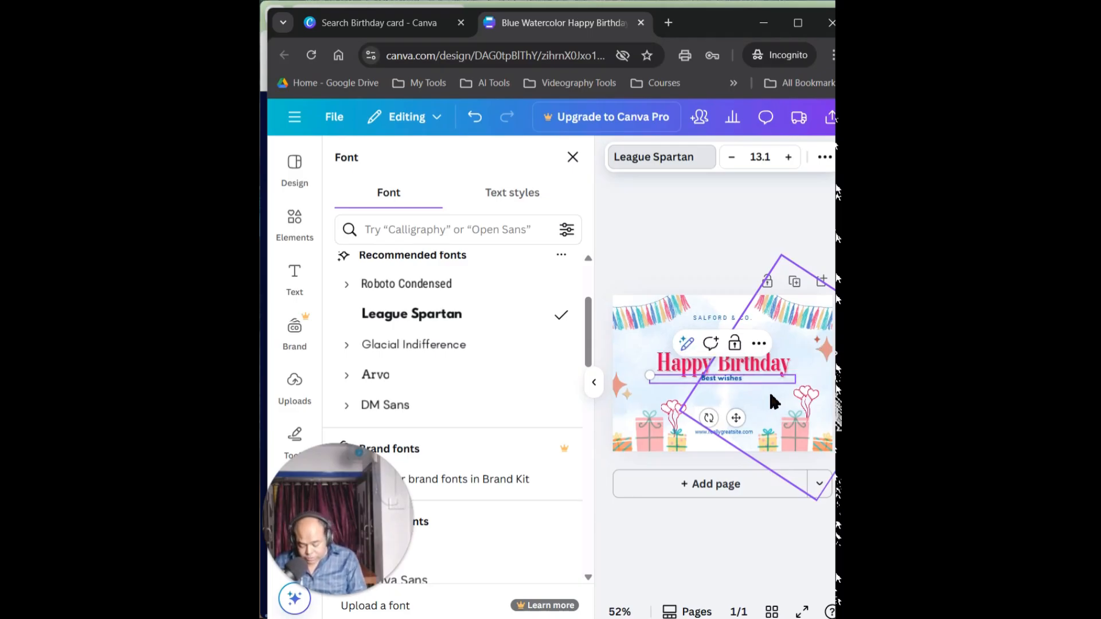
type(" fro")
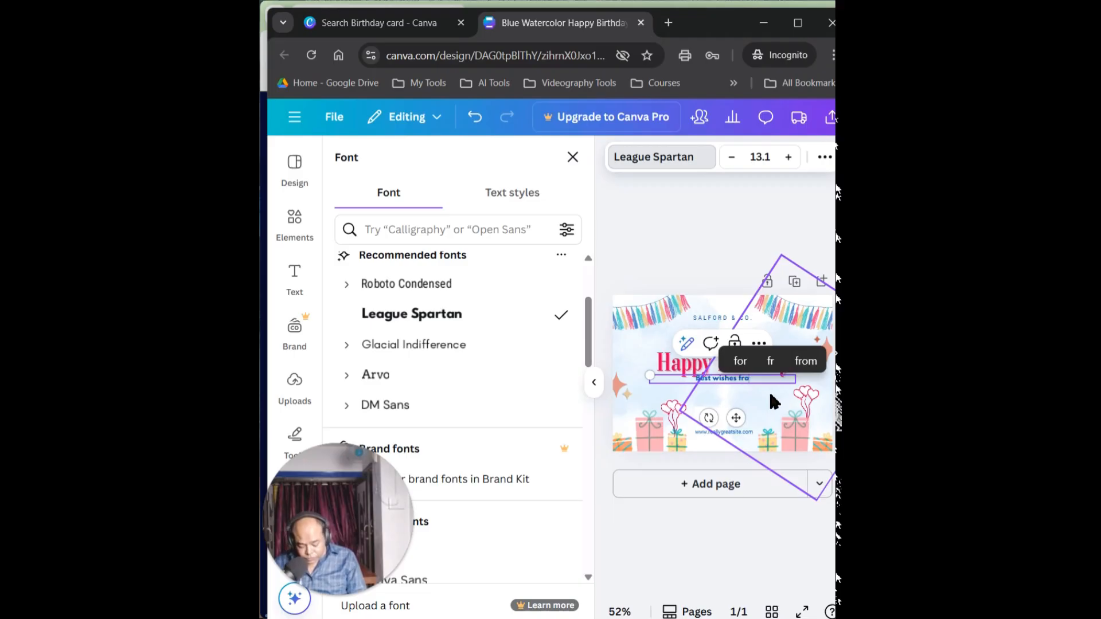
type("m Priyank")
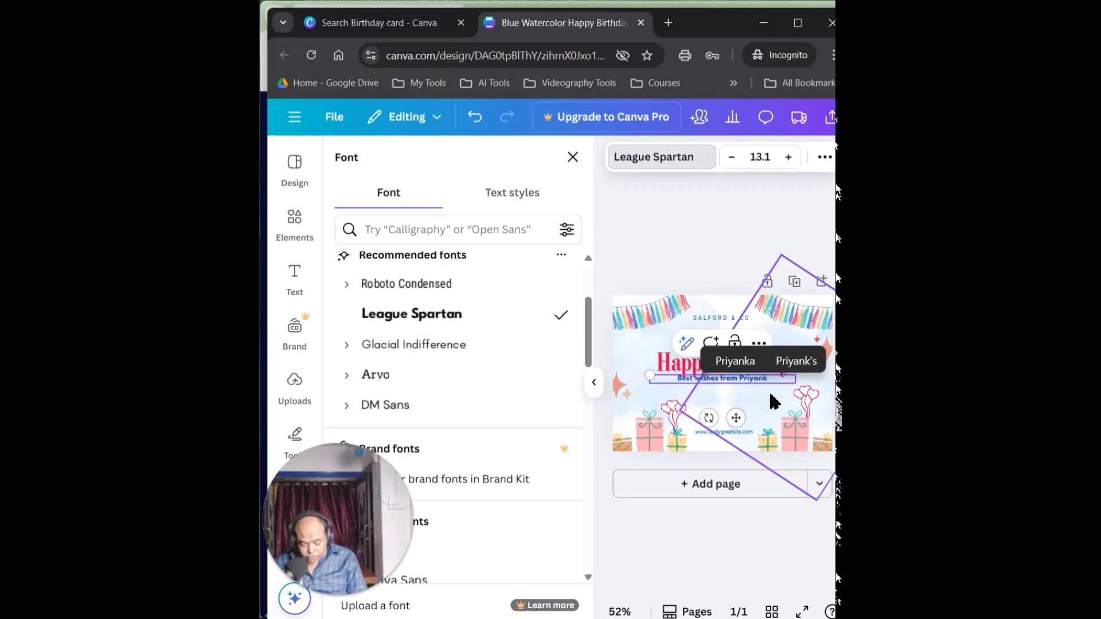
type("o")
Enlarge the best wishes line to font size 18, fit its text box to the words and centre it just below the heading
left_click_drag(653, 380, 602, 310)
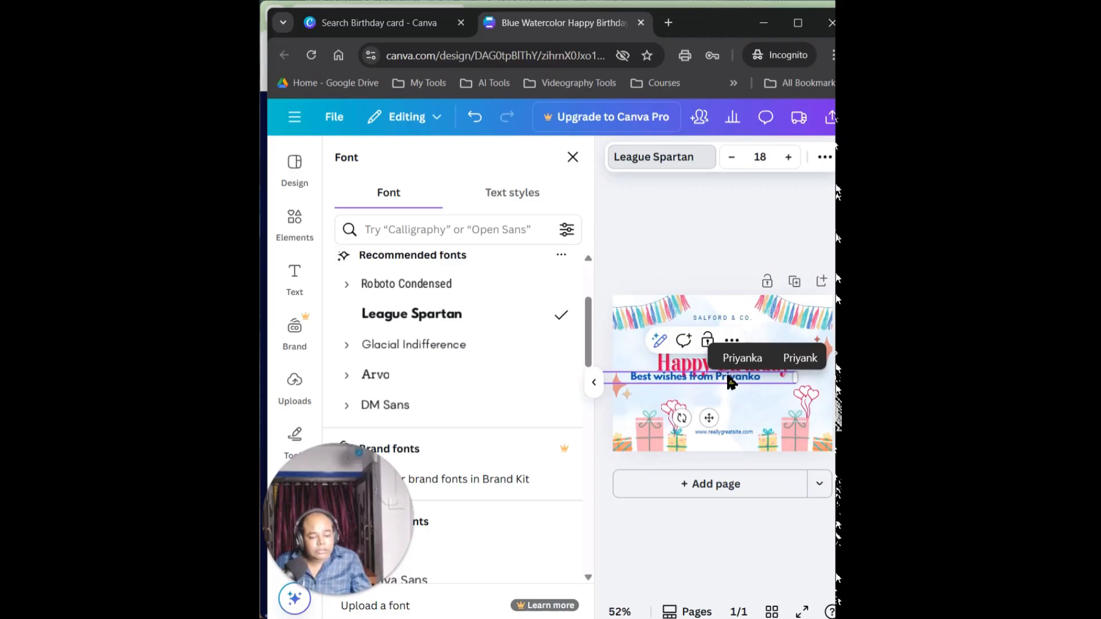
left_click(755, 381)
left_click_drag(665, 382, 693, 381)
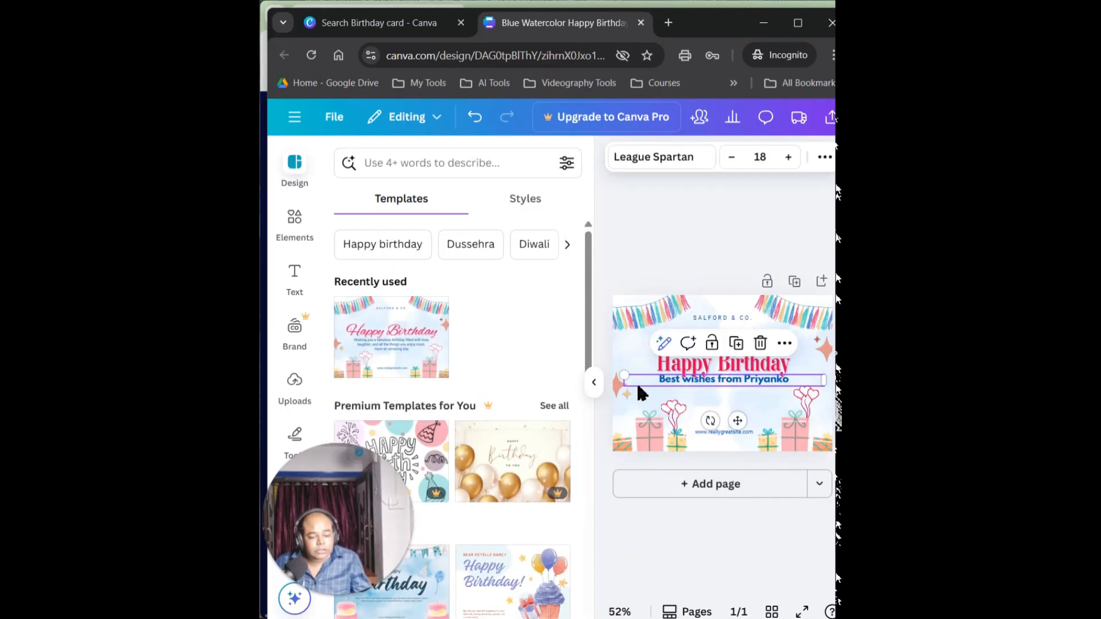
left_click_drag(826, 383, 750, 393)
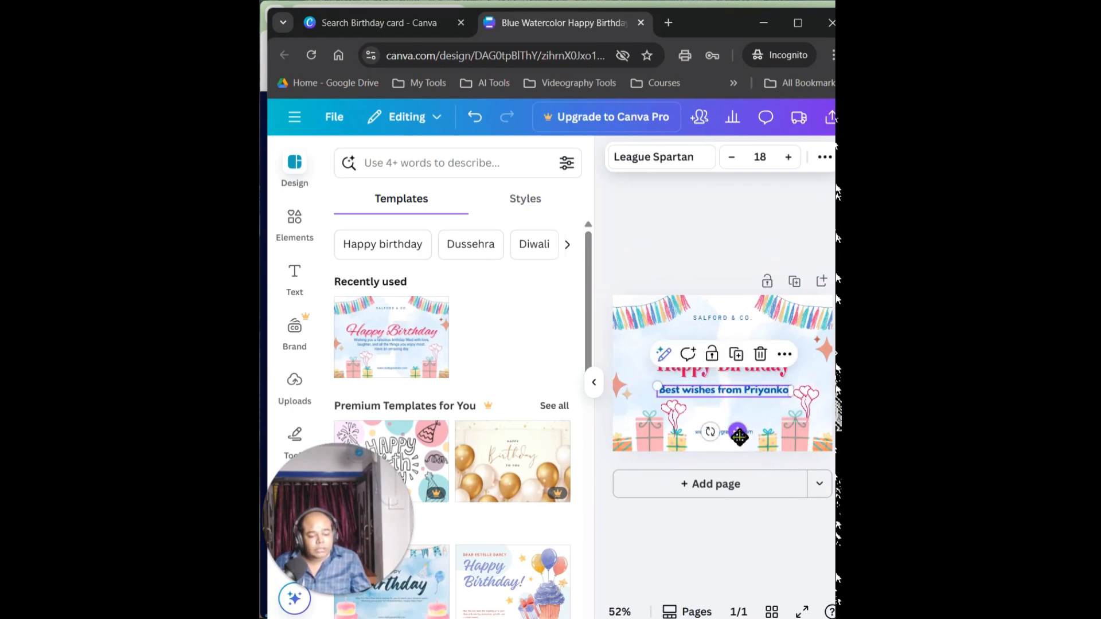
mouse_move(740, 434)
left_mouse_down()
mouse_move(709, 434)
mouse_move(693, 383)
mouse_move(745, 328)
mouse_move(779, 377)
mouse_move(740, 430)
left_mouse_up()
Delete the SALFORD & CO. text between the bunting at the top of the card
left_click(729, 318)
left_click(731, 320)
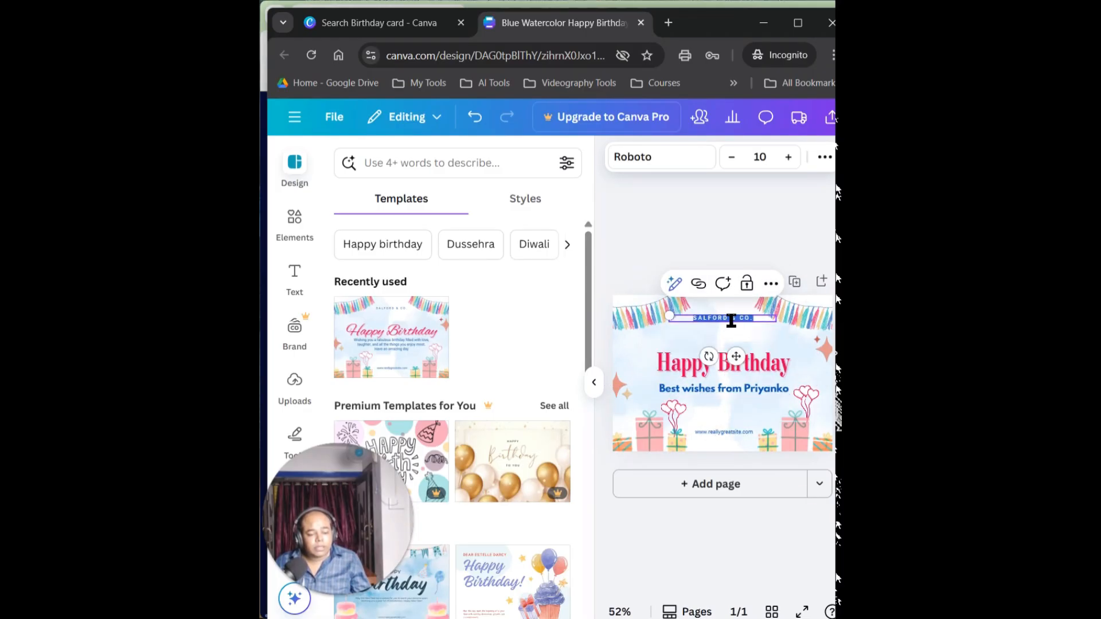
left_click(729, 323)
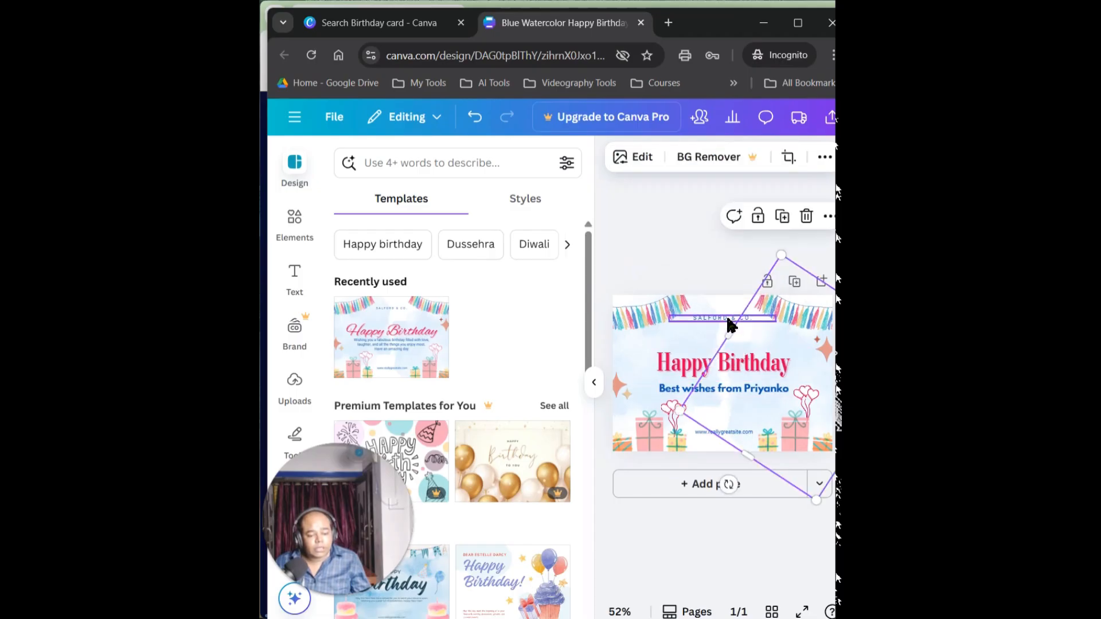
left_click(728, 319)
left_click(755, 281)
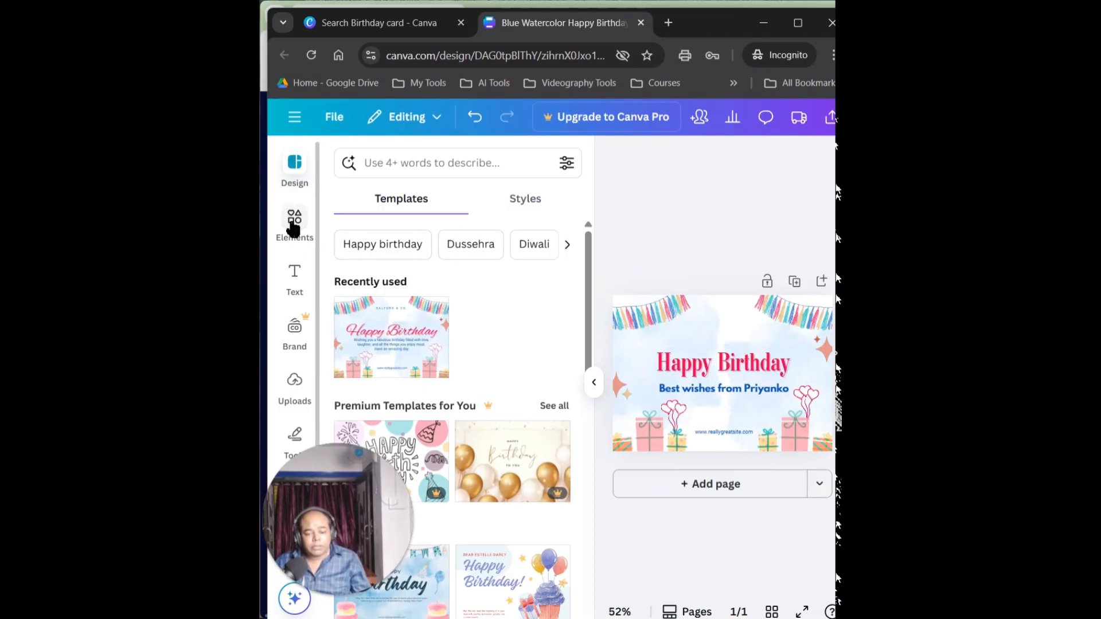
Add a circular photo frame from the elements library and place it at the top centre of the card, overlapping the heading
left_click(292, 225)
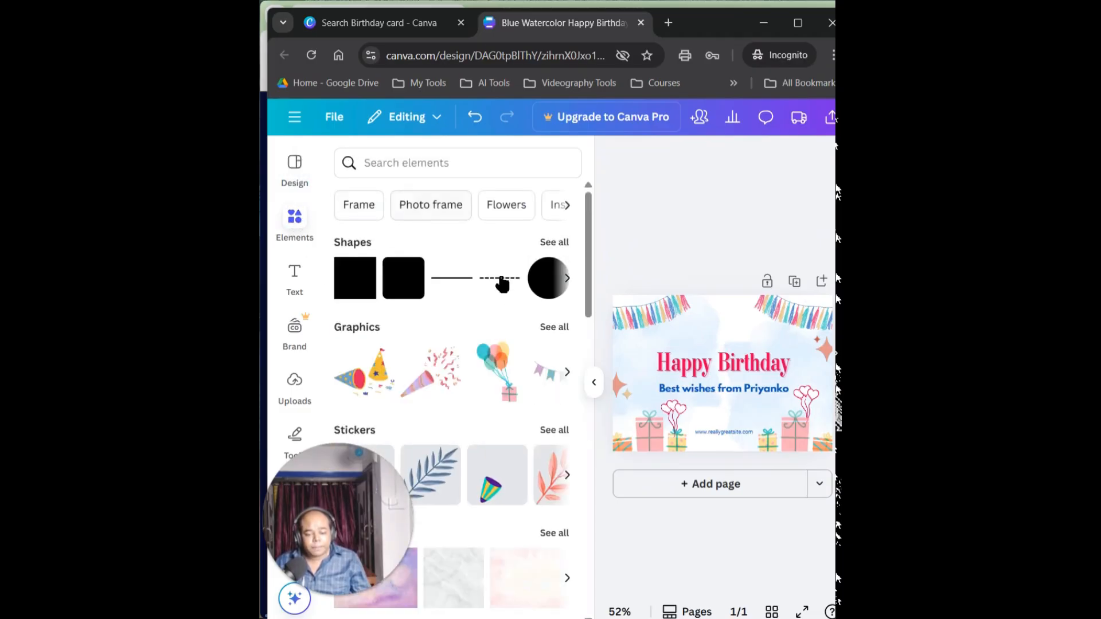
scroll(493, 264, "down", 5)
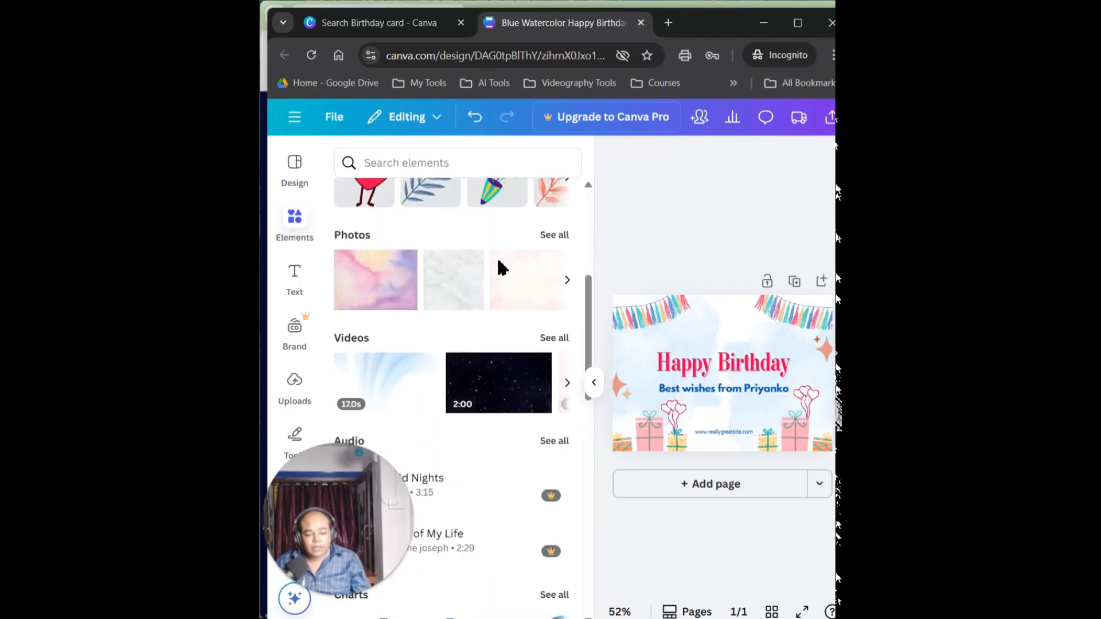
scroll(505, 268, "down", 3)
scroll(508, 268, "down", 8)
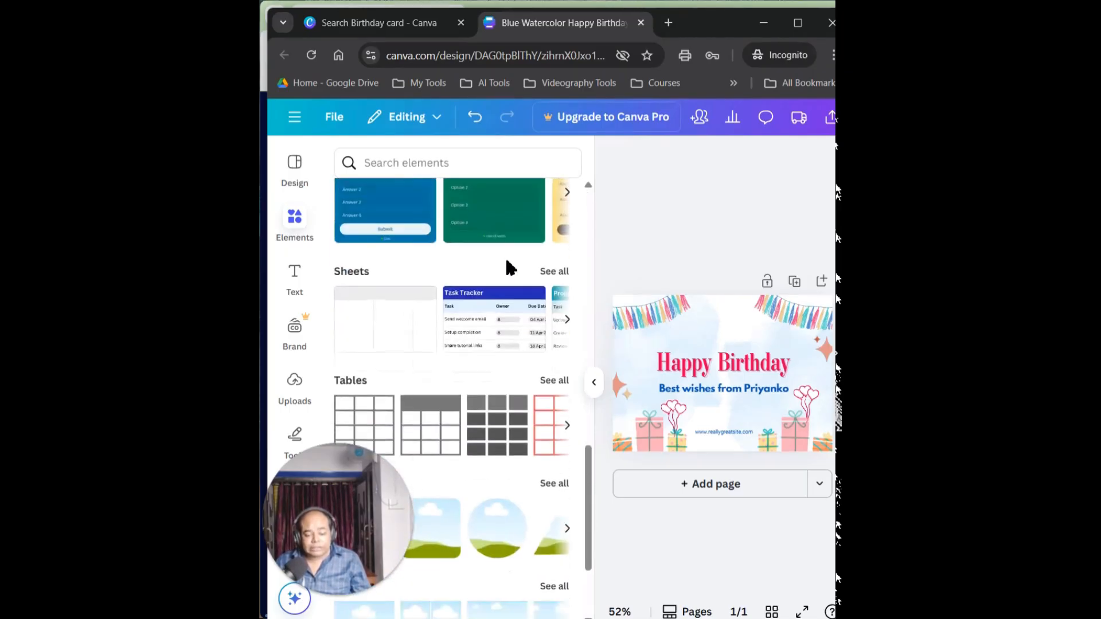
scroll(509, 267, "down", 4)
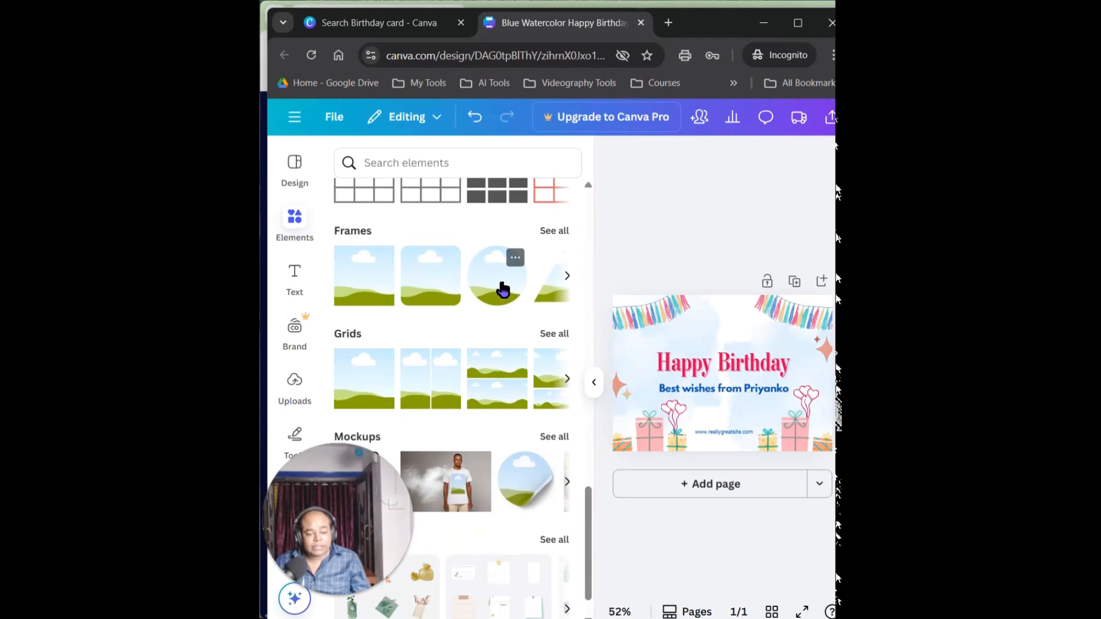
left_click(503, 290)
mouse_move(719, 347)
left_mouse_down()
mouse_move(714, 319)
mouse_move(728, 339)
left_mouse_up()
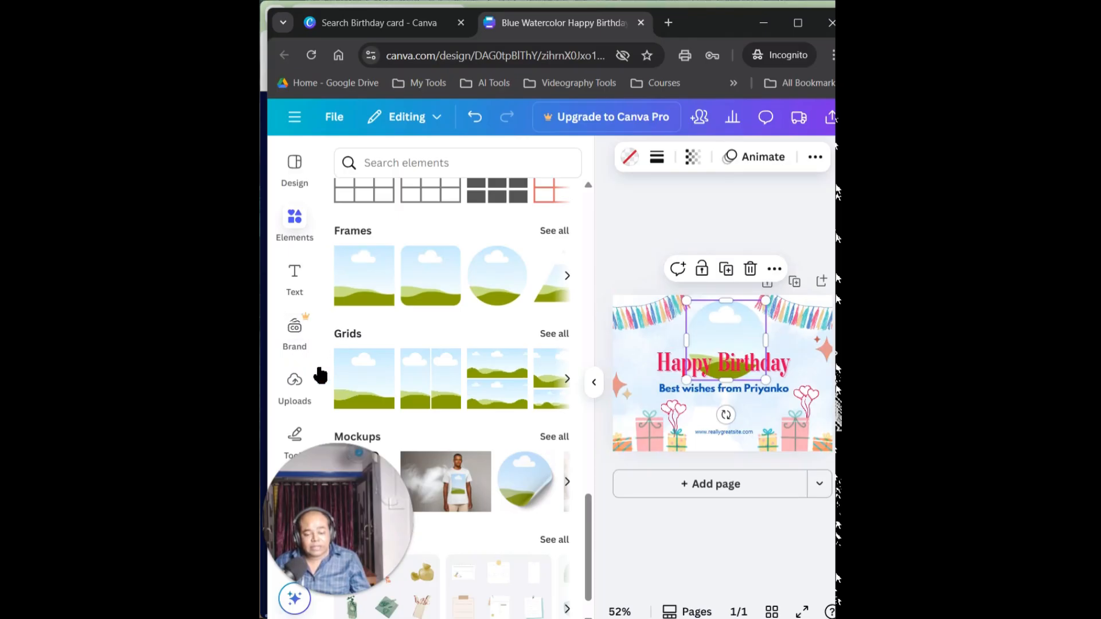
Upload the photo IMG-20241023-WA0022 from the child's photo folder inside Pictures to the design's uploads
left_click(295, 384)
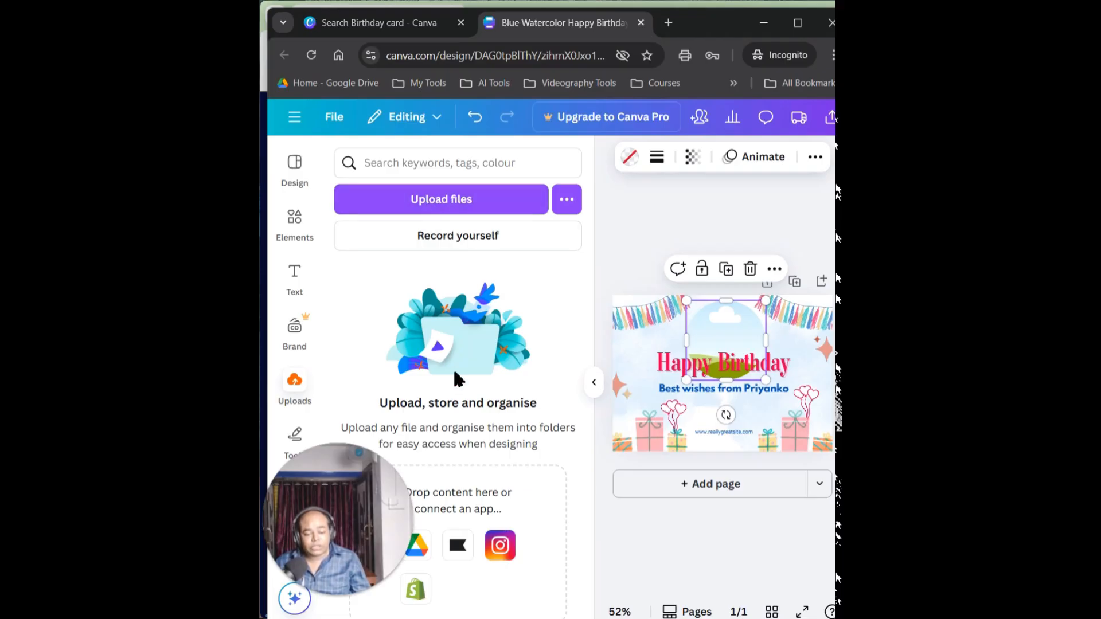
left_click_drag(367, 477, 783, 104)
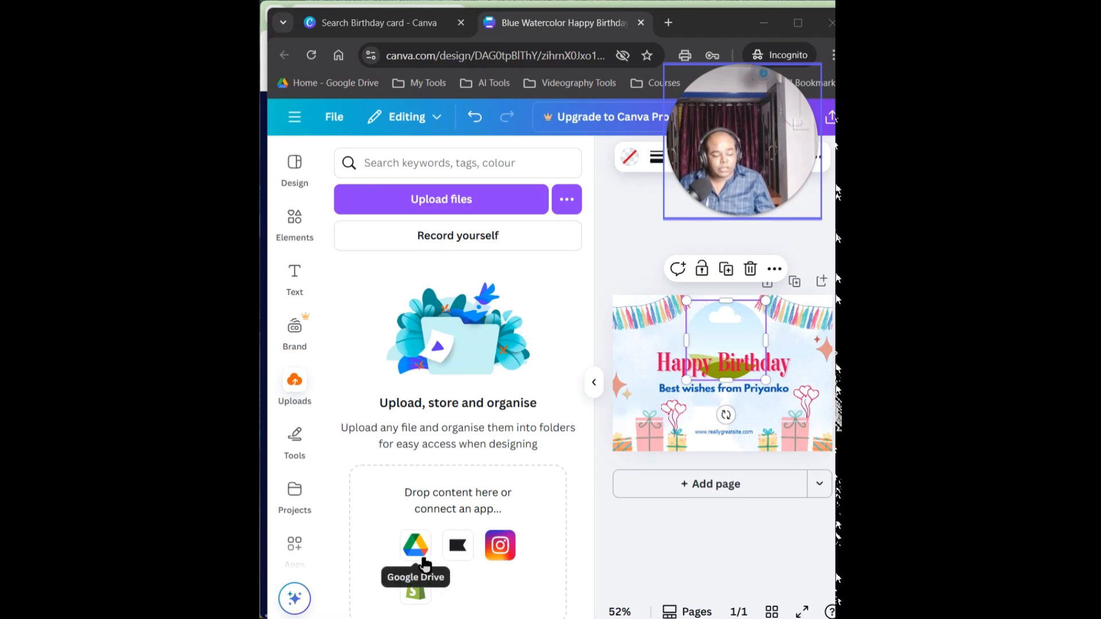
left_click(453, 205)
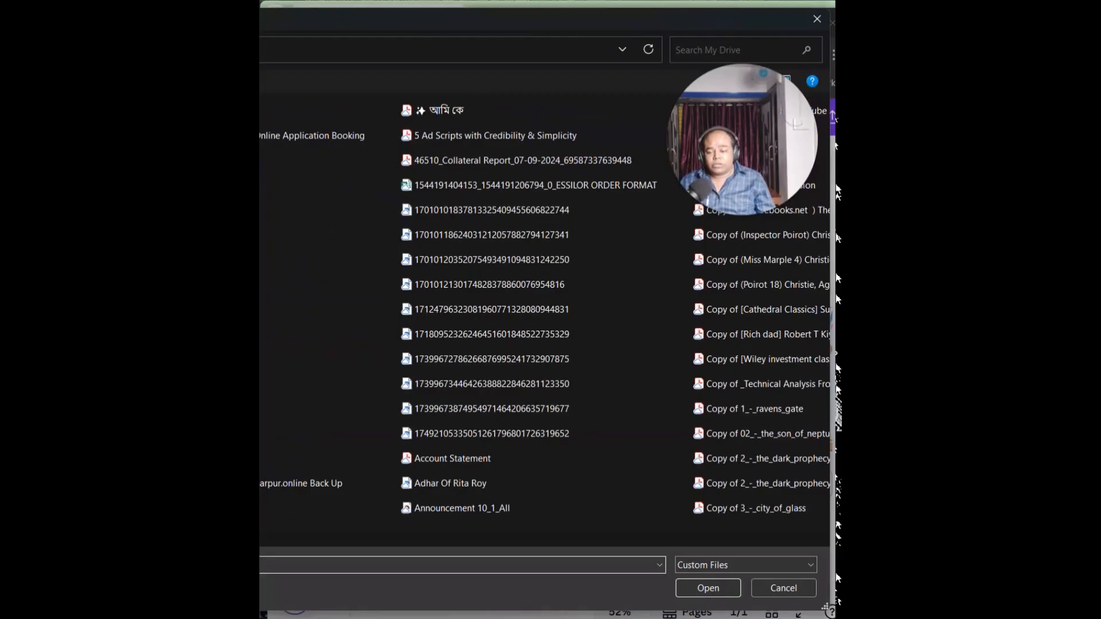
left_click_drag(516, 21, 402, 25)
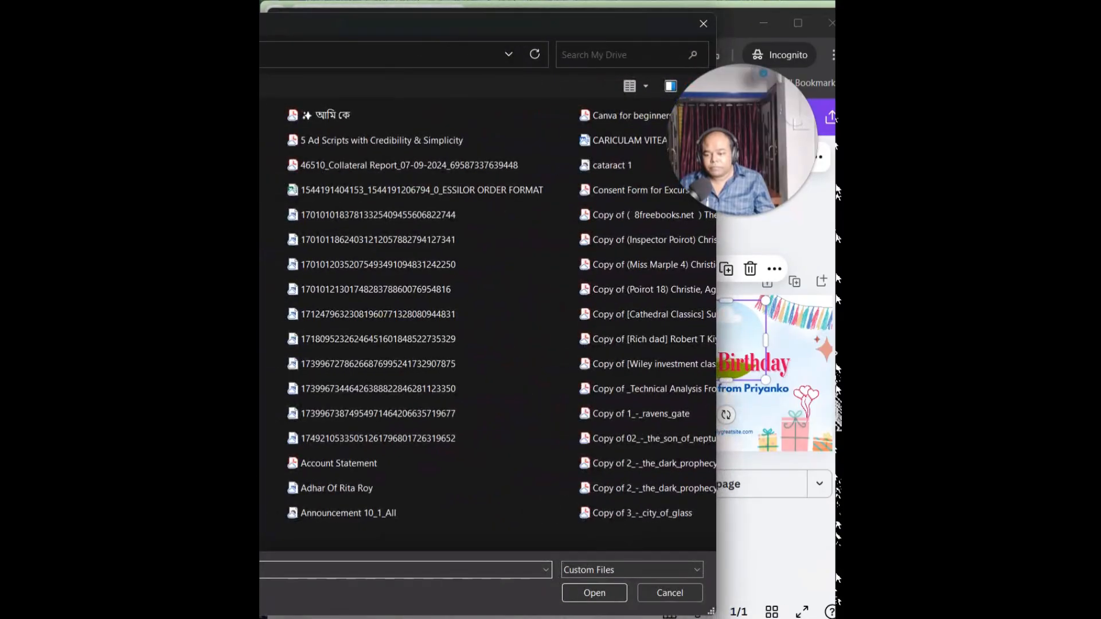
left_click(260, 282)
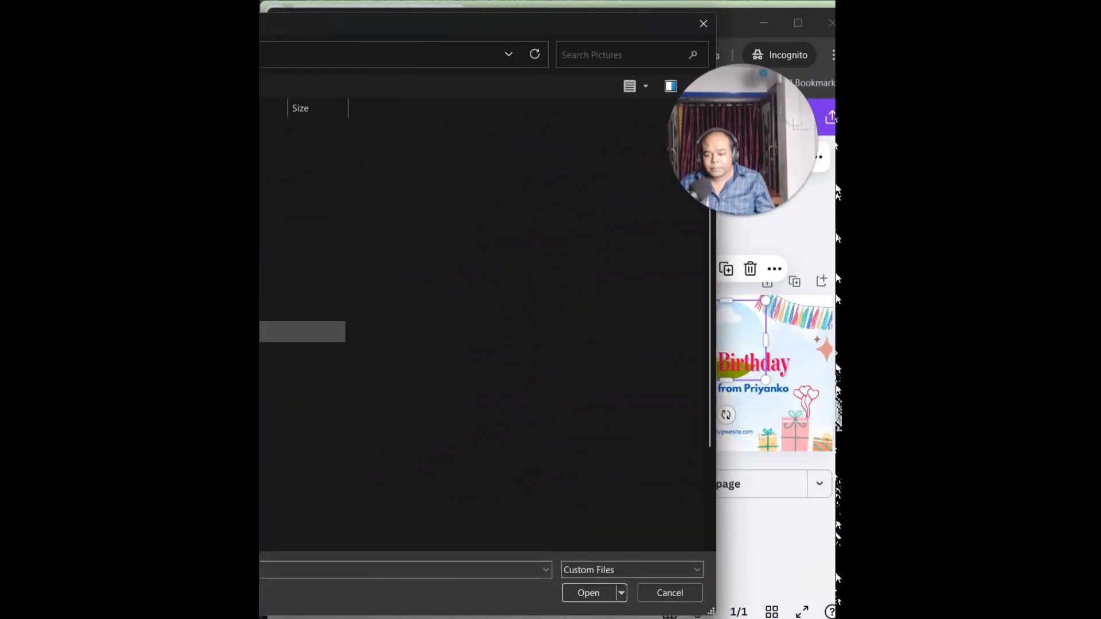
left_click(261, 306)
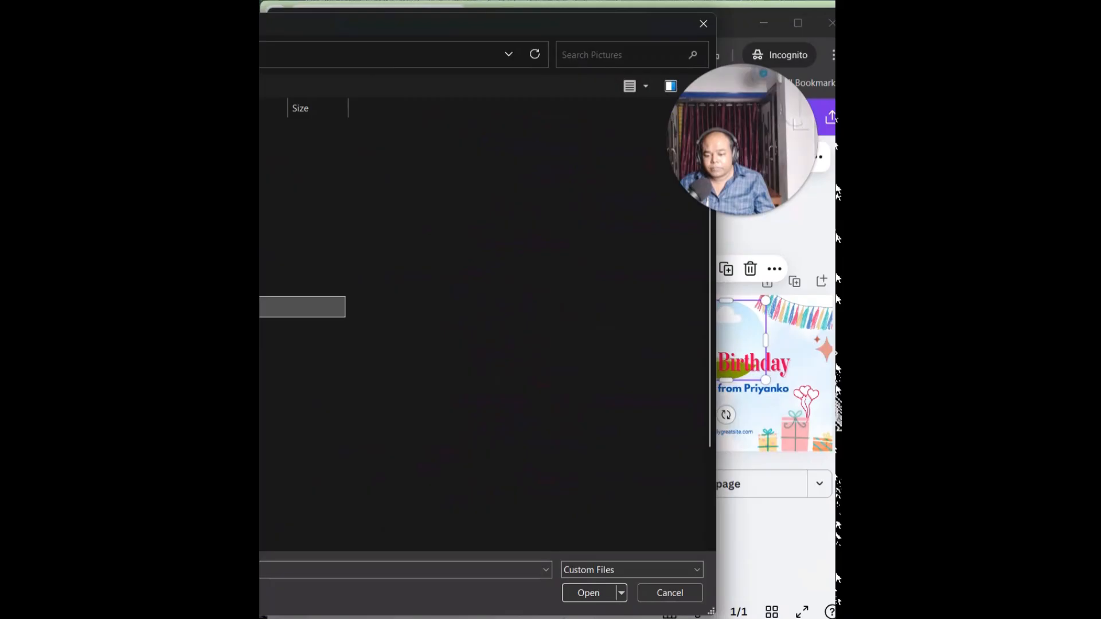
double_click(261, 331)
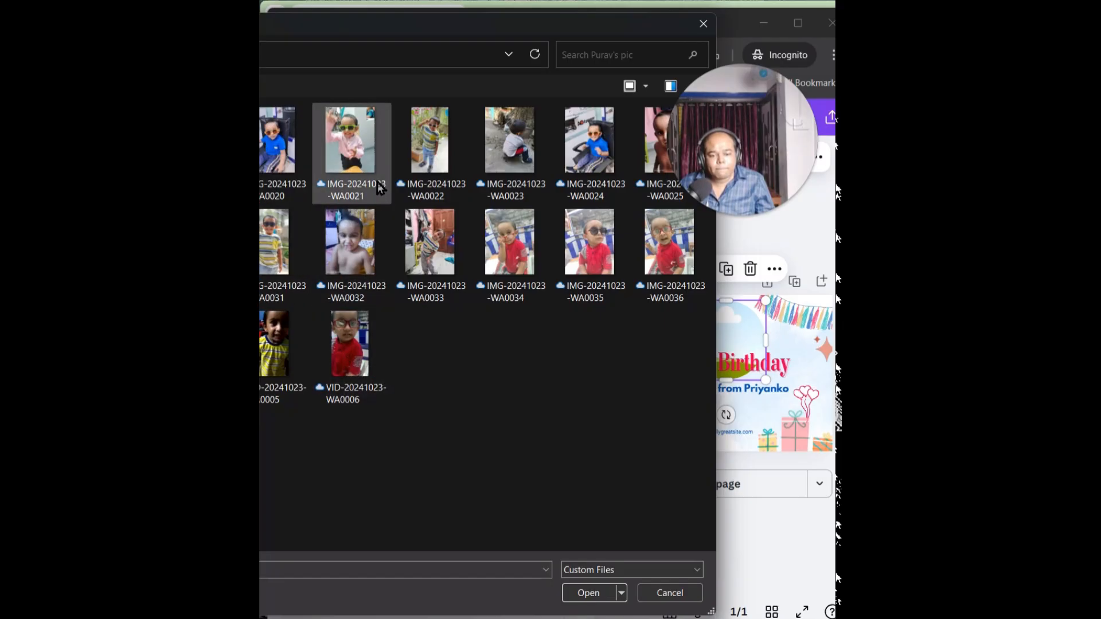
left_click(424, 156)
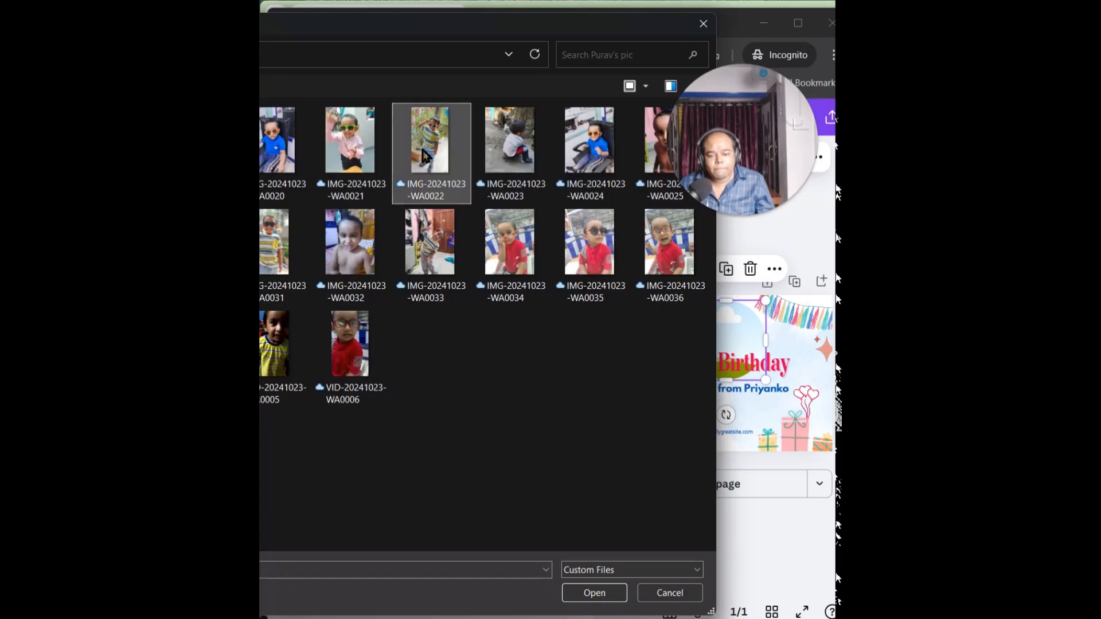
left_click(595, 595)
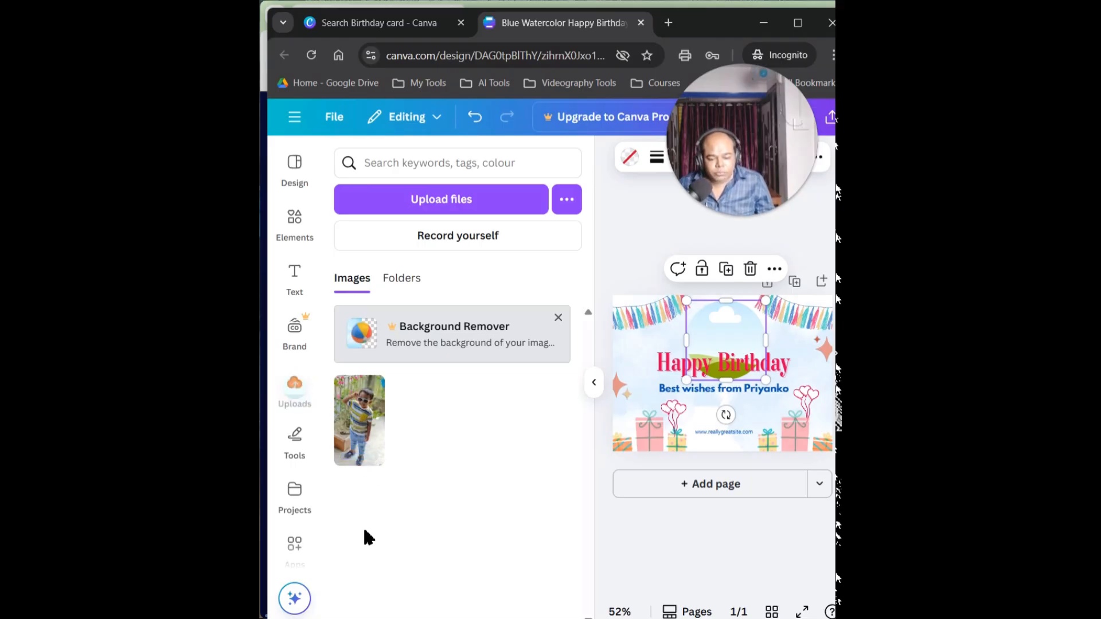
Fill the circular frame with the uploaded photo and shift the image down within its crop to show the child's face and upper body
left_click_drag(357, 453, 717, 416)
left_click_drag(730, 338, 719, 363)
double_click(728, 334)
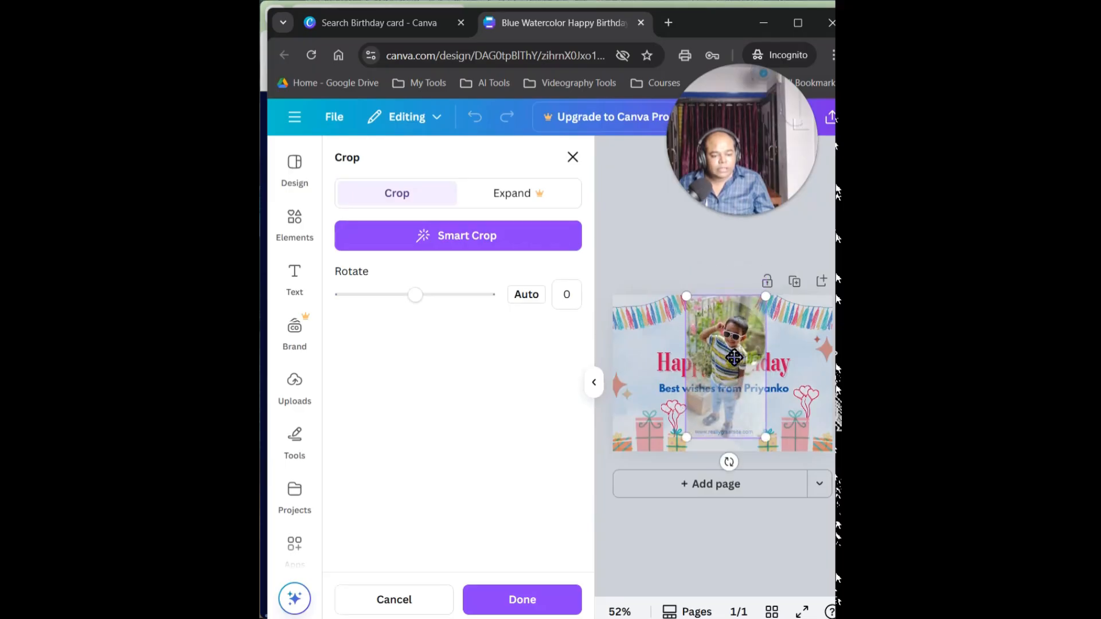
left_click(639, 243)
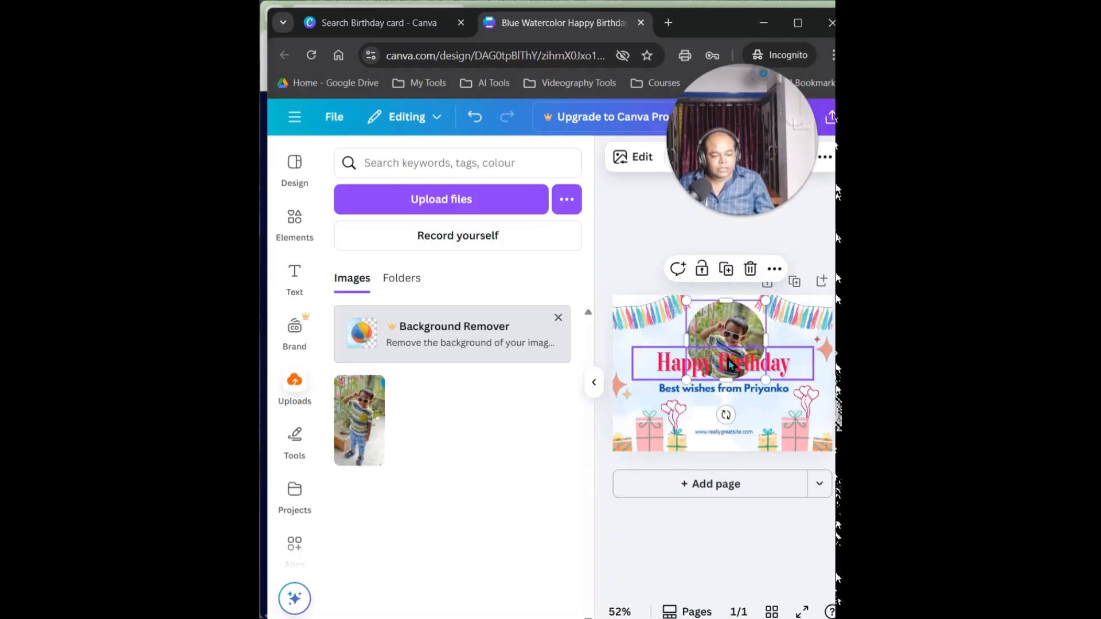
left_click(728, 392)
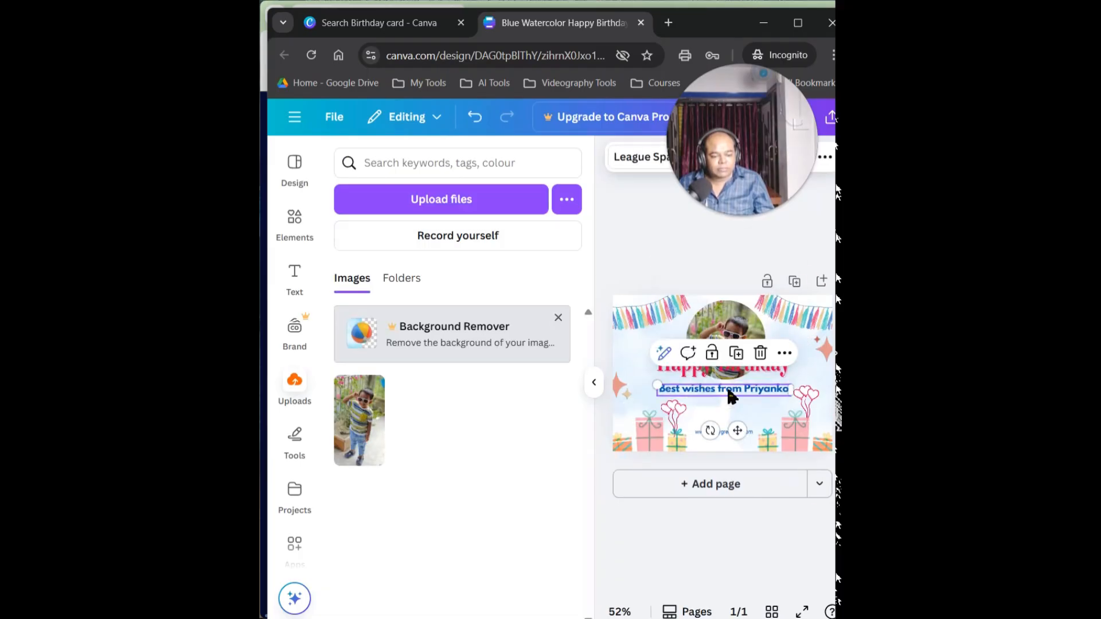
left_click_drag(735, 437, 753, 459)
left_click(724, 433)
left_click(760, 398)
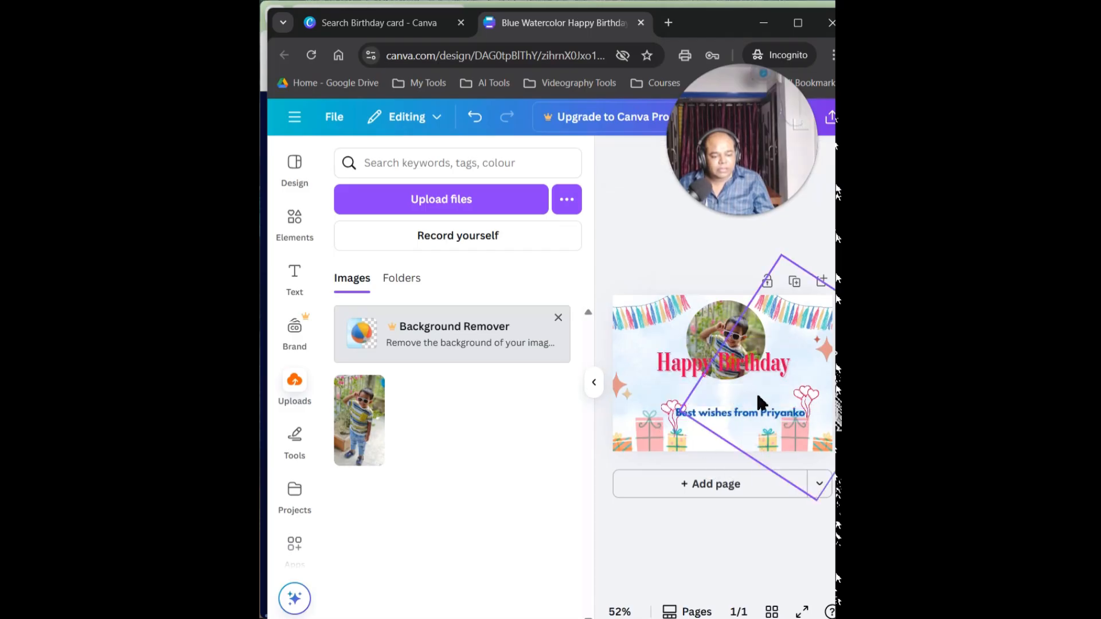
left_click_drag(735, 419, 732, 444)
Move the Happy Birthday heading down so it sits below the circular photo, just above the best wishes line
left_click(727, 368)
left_click_drag(726, 369, 747, 403)
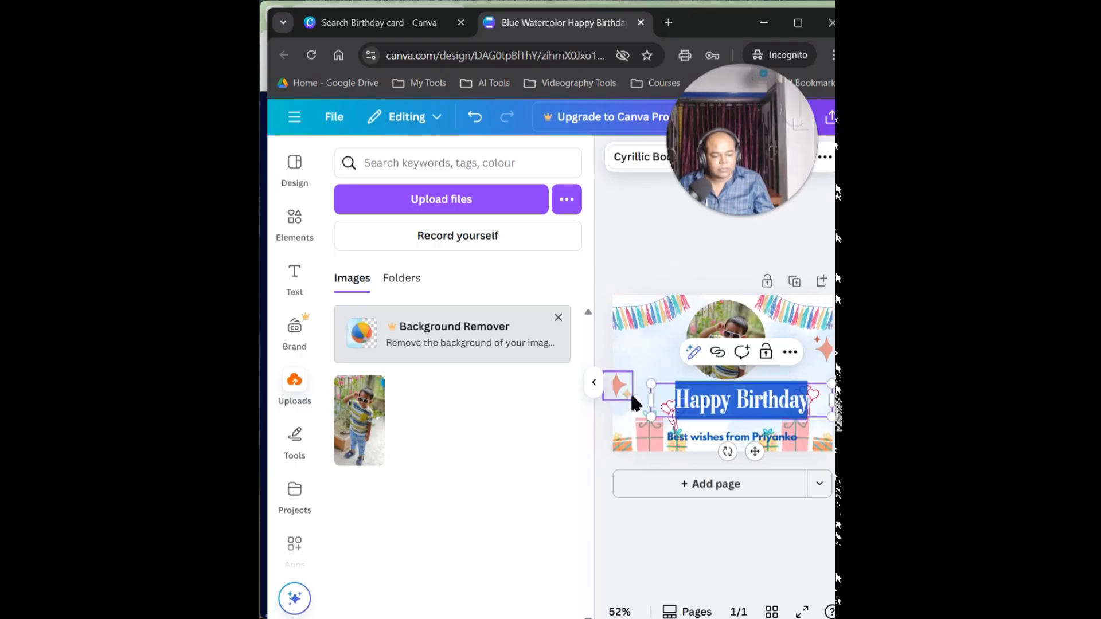
left_click(622, 387)
left_click(660, 421)
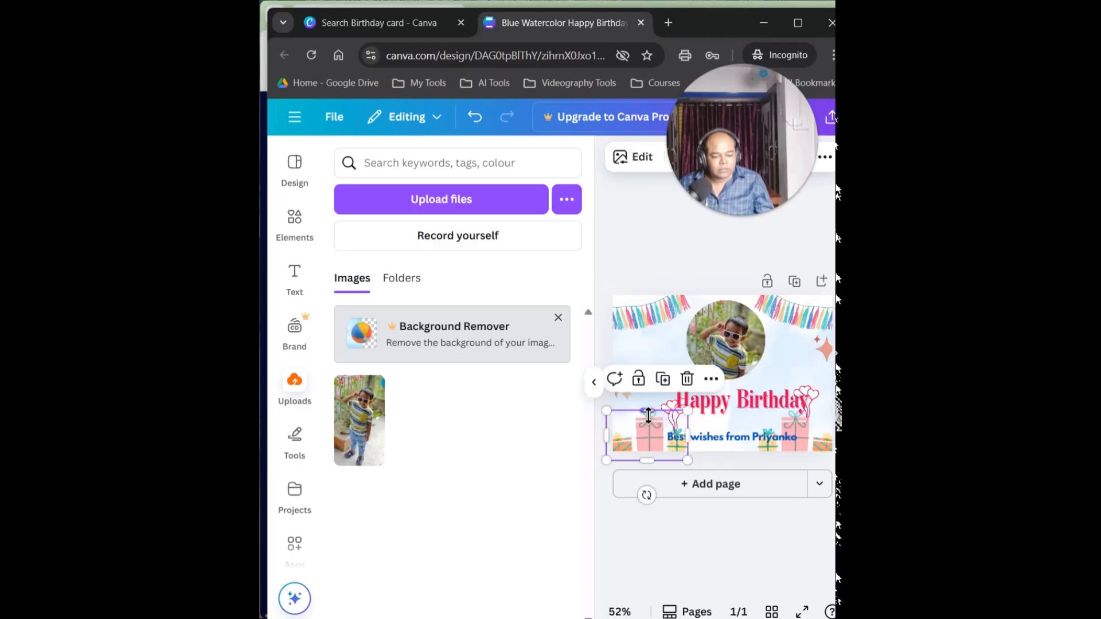
left_click_drag(648, 421, 643, 416)
mouse_move(644, 414)
left_mouse_down()
mouse_move(635, 415)
mouse_move(652, 418)
left_mouse_up()
left_click(660, 368)
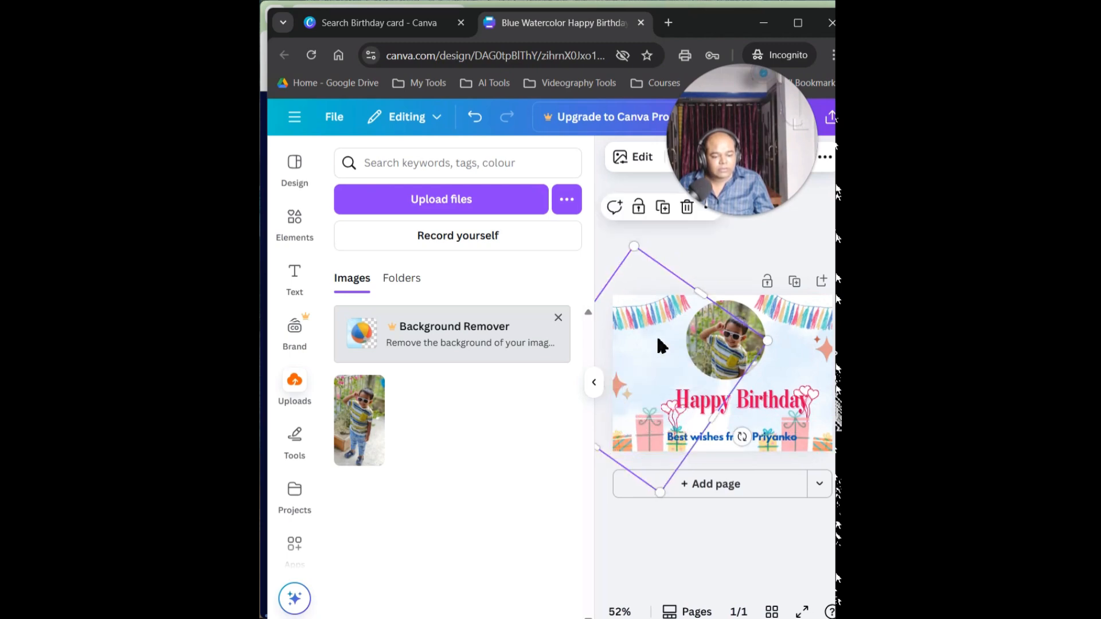
Lower the circular photo slightly so it sits just above the heading, and shift the Happy Birthday heading slightly left beneath it
left_click(725, 346)
left_click_drag(726, 346, 728, 350)
left_click(639, 242)
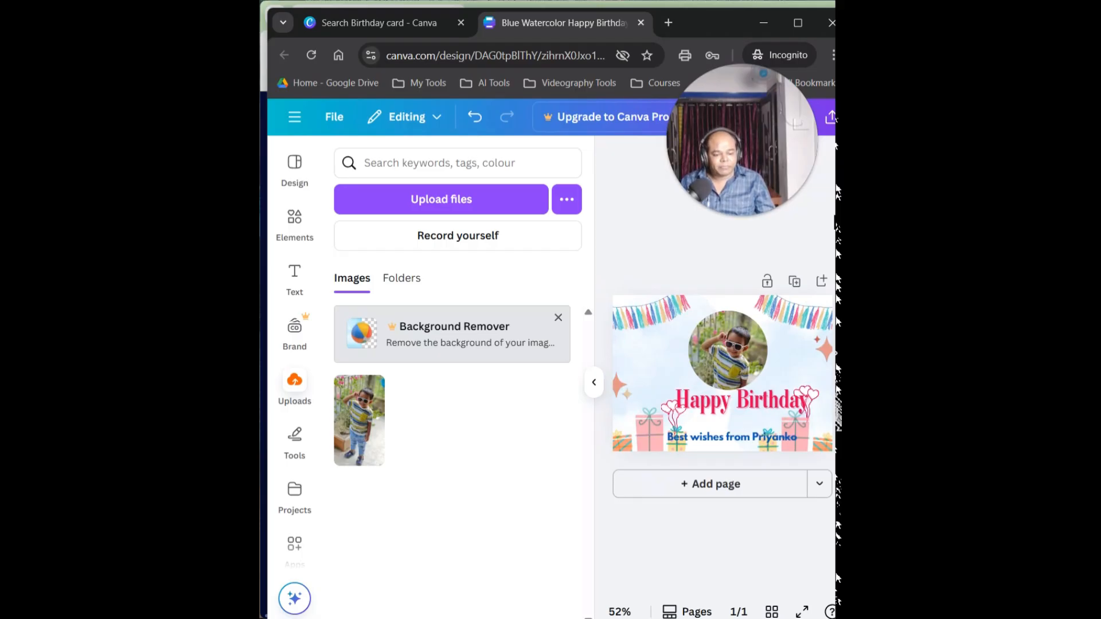
left_click(726, 360)
left_click_drag(726, 360, 721, 357)
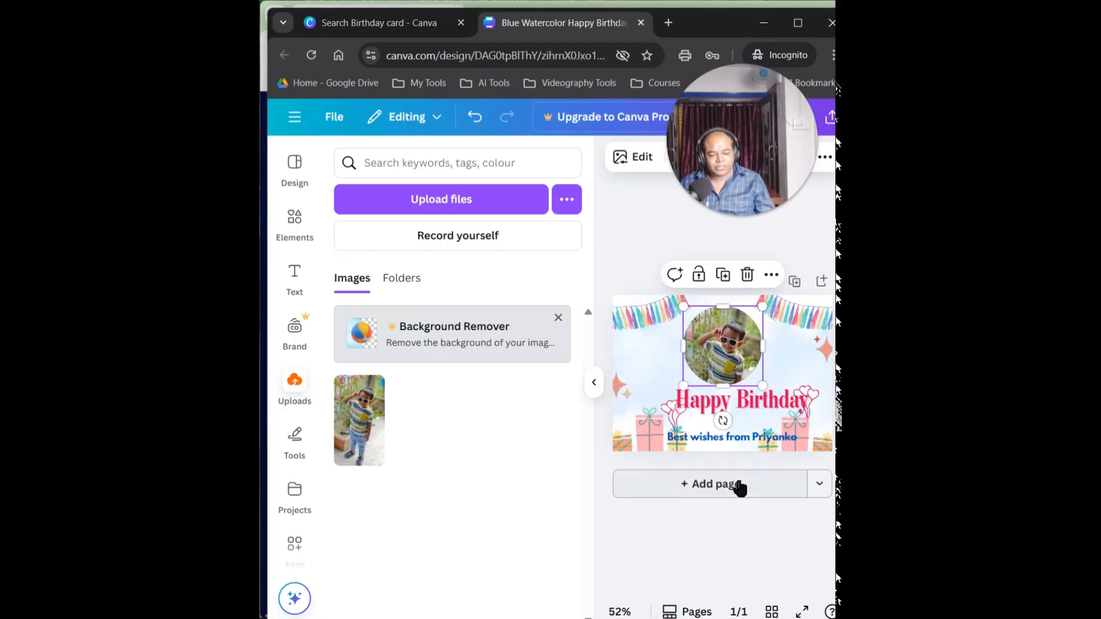
left_click_drag(717, 400, 710, 400)
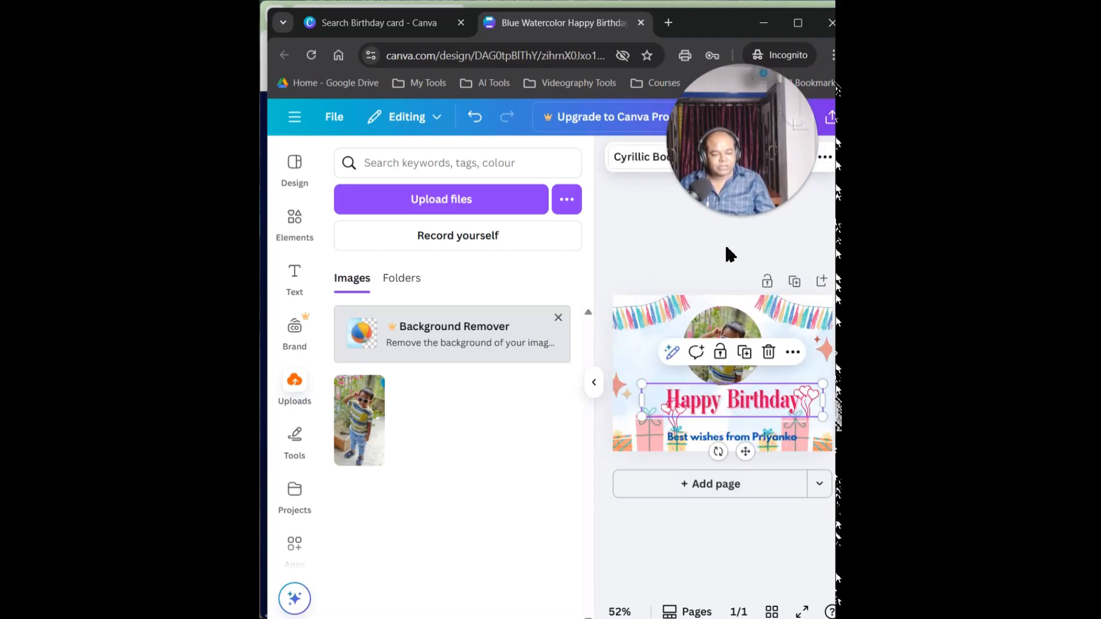
left_click(723, 243)
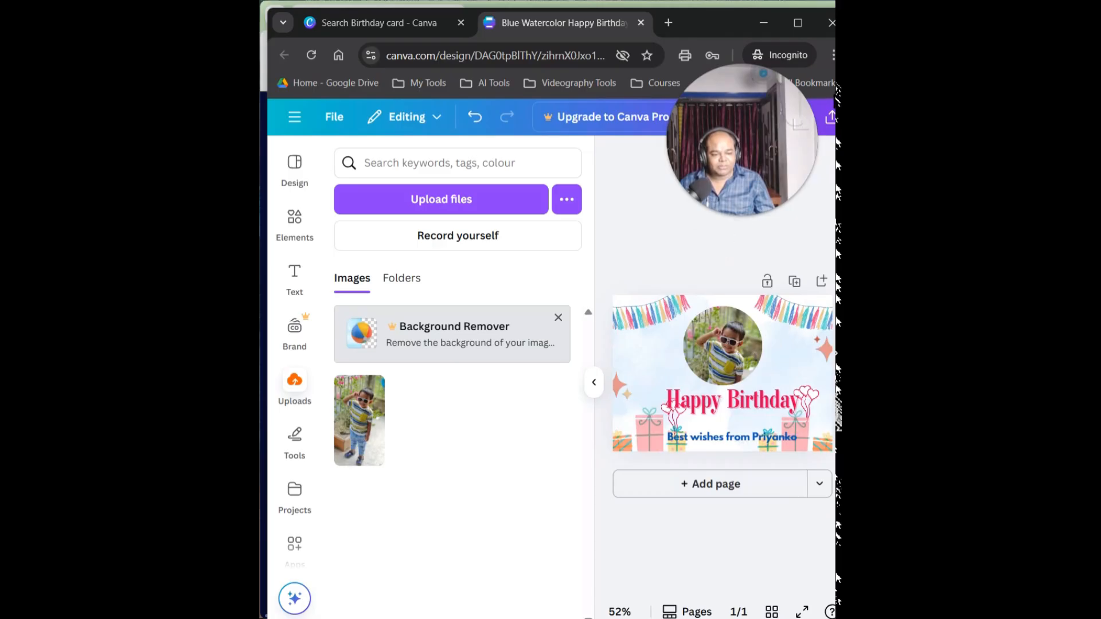
Open the download settings for the finished birthday card from its sharing options
left_click_drag(717, 150, 419, 539)
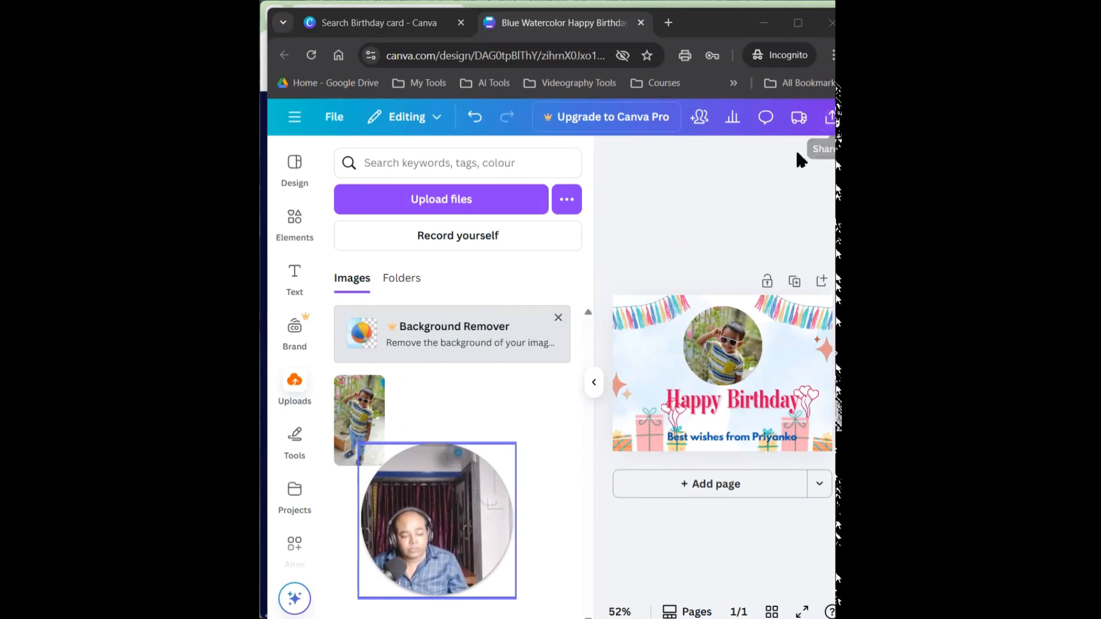
left_click(830, 117)
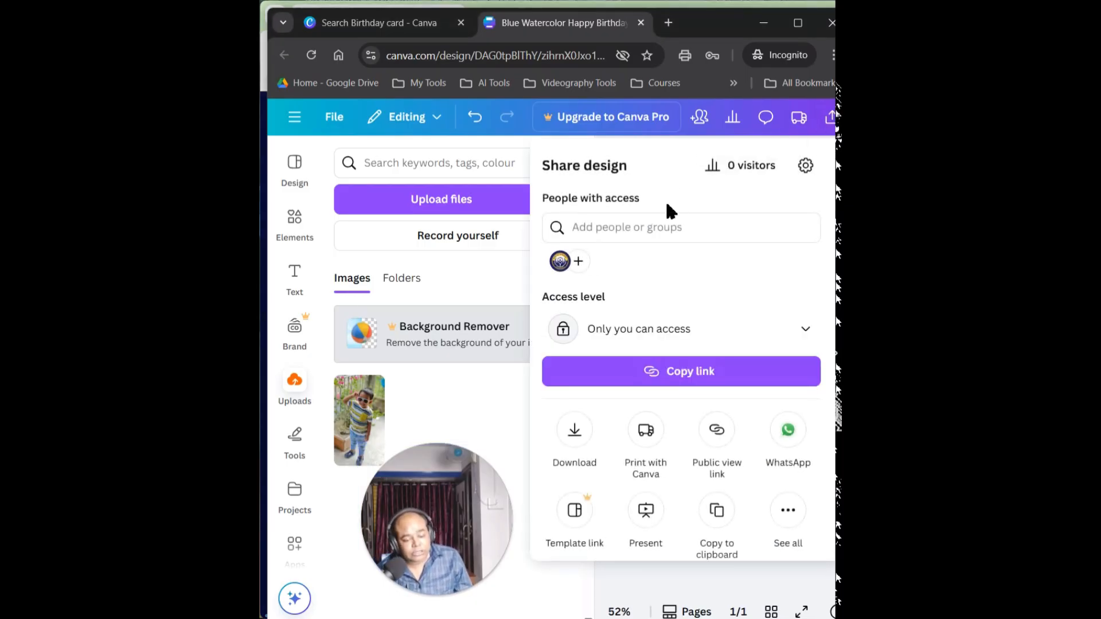
left_click(577, 431)
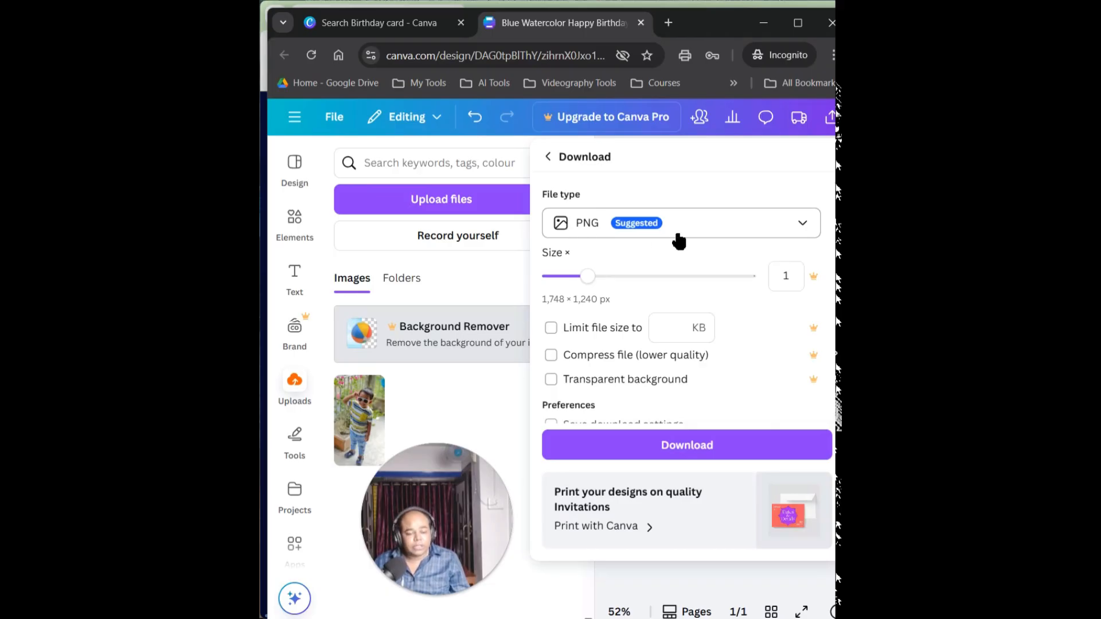
Try the JPG, PDF Standard and PDF Print file types in turn to show the options each one offers
left_click(803, 229)
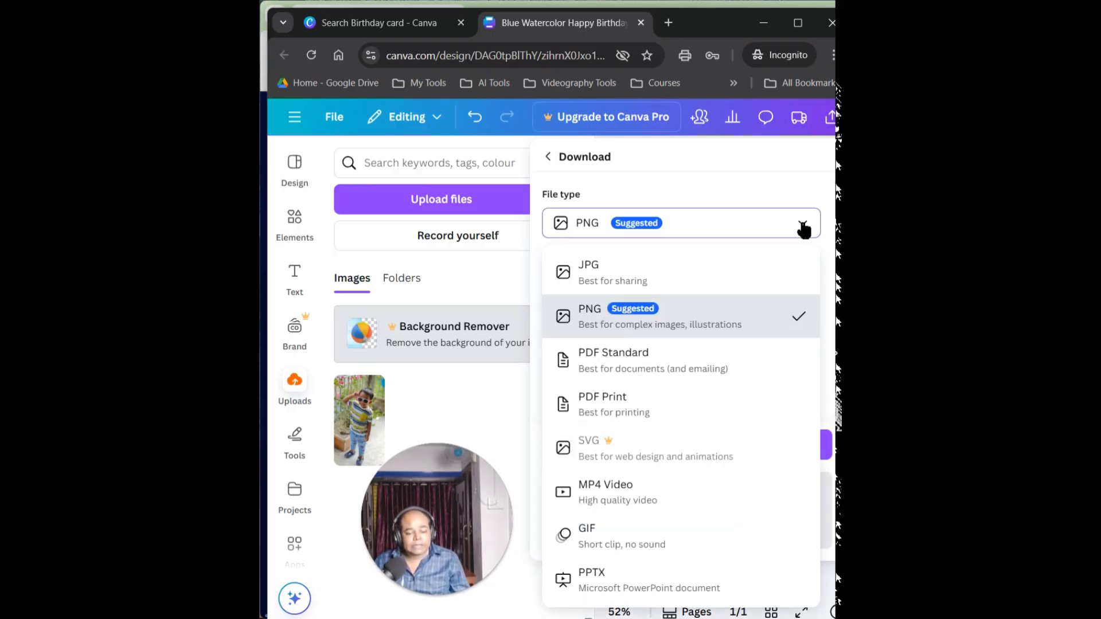
left_click(710, 275)
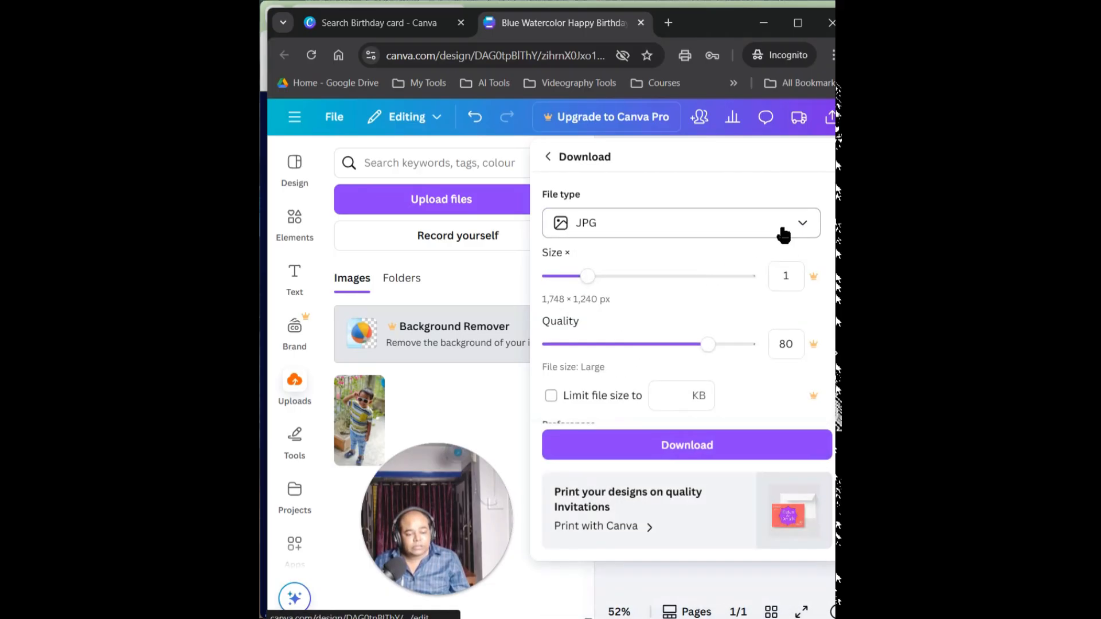
left_click(800, 228)
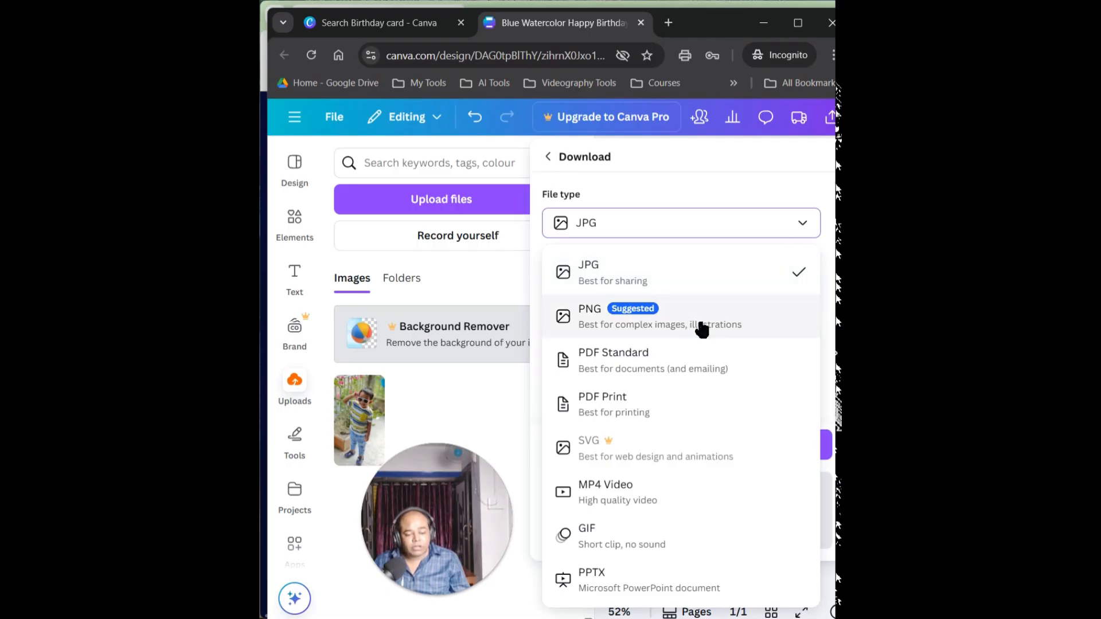
left_click(678, 366)
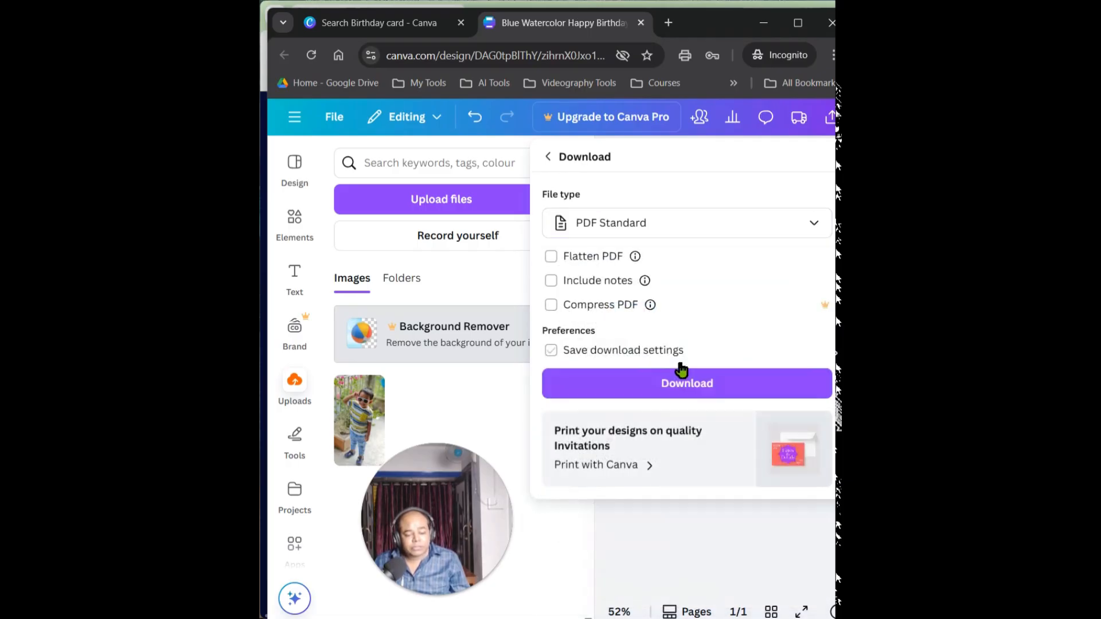
left_click(803, 225)
left_click(652, 411)
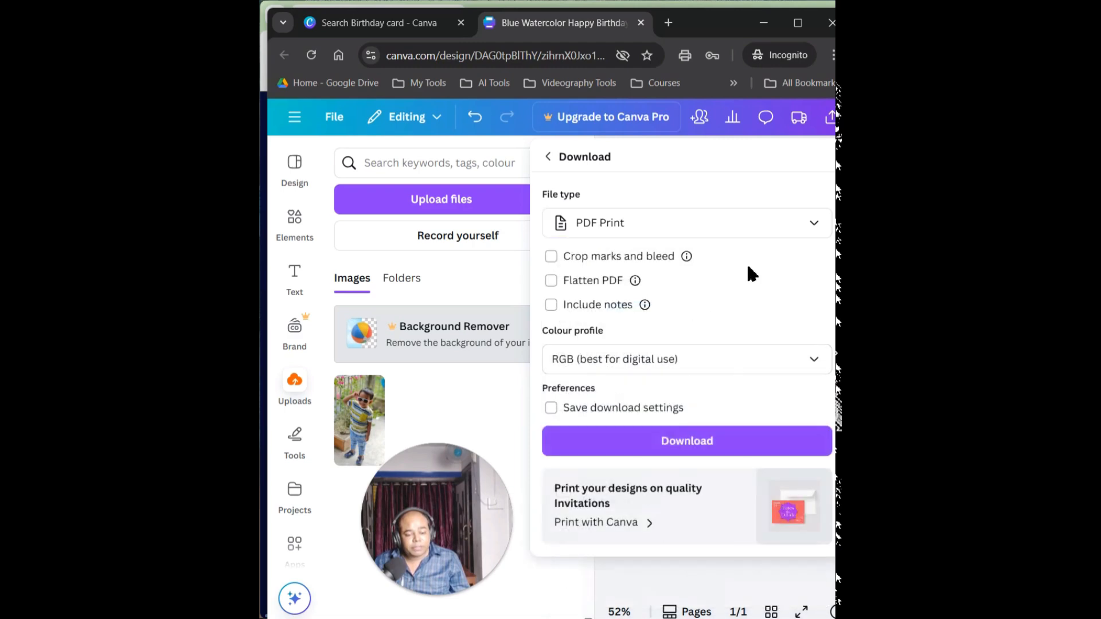
Set the file type to PNG and download the card, saving it in the Downloads folder as Blue Watercolor Happy Birthday Card Landscape.png
left_click(811, 225)
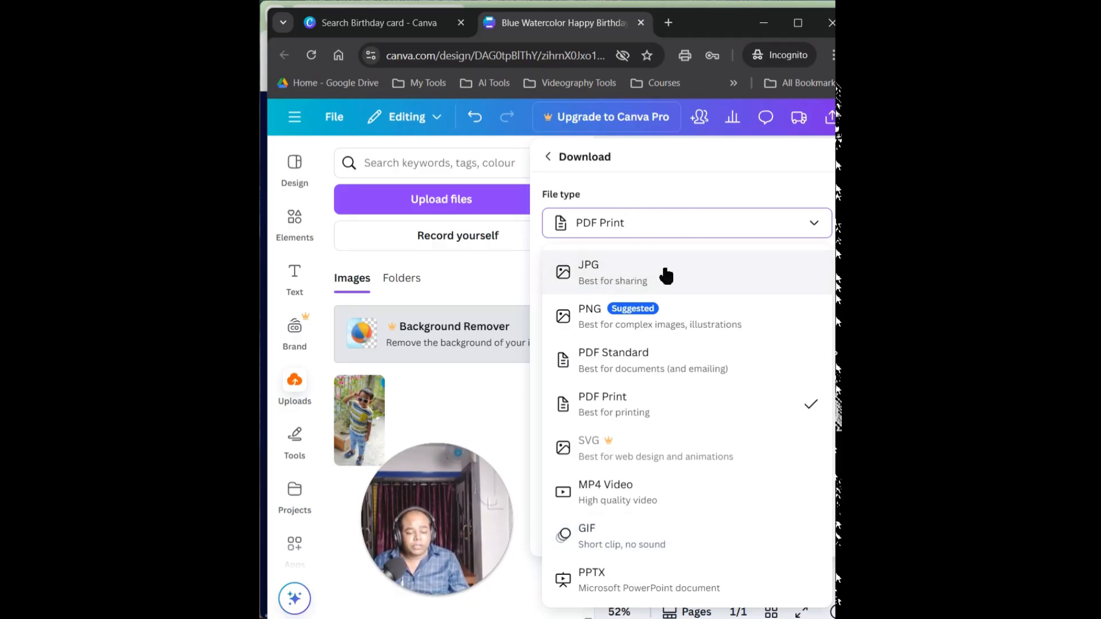
left_click(669, 309)
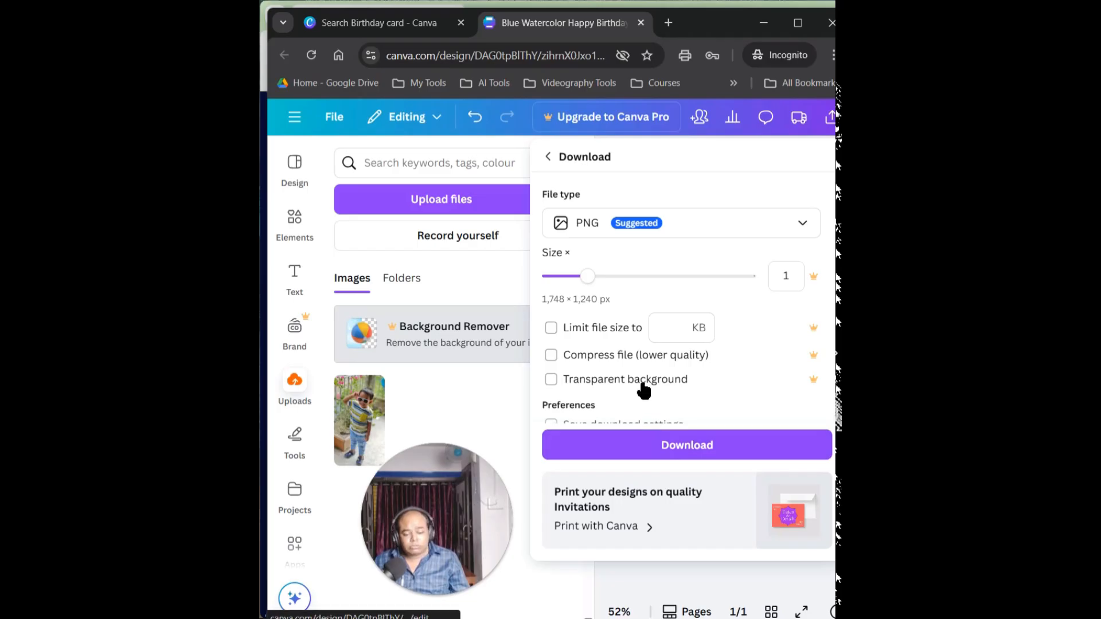
scroll(644, 389, "down", 1)
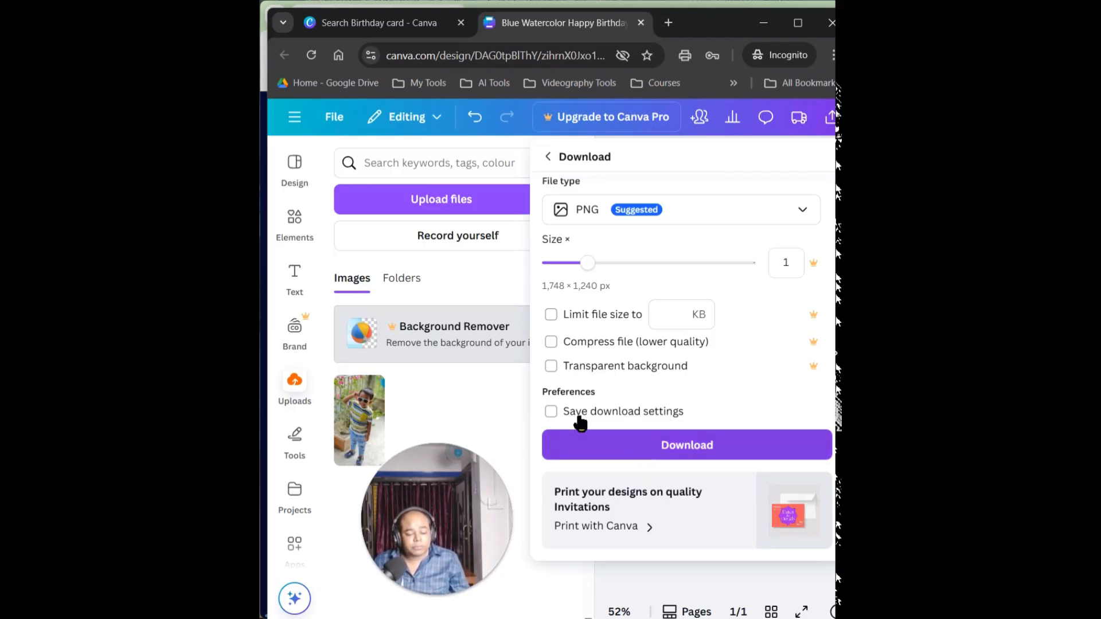
left_click(654, 440)
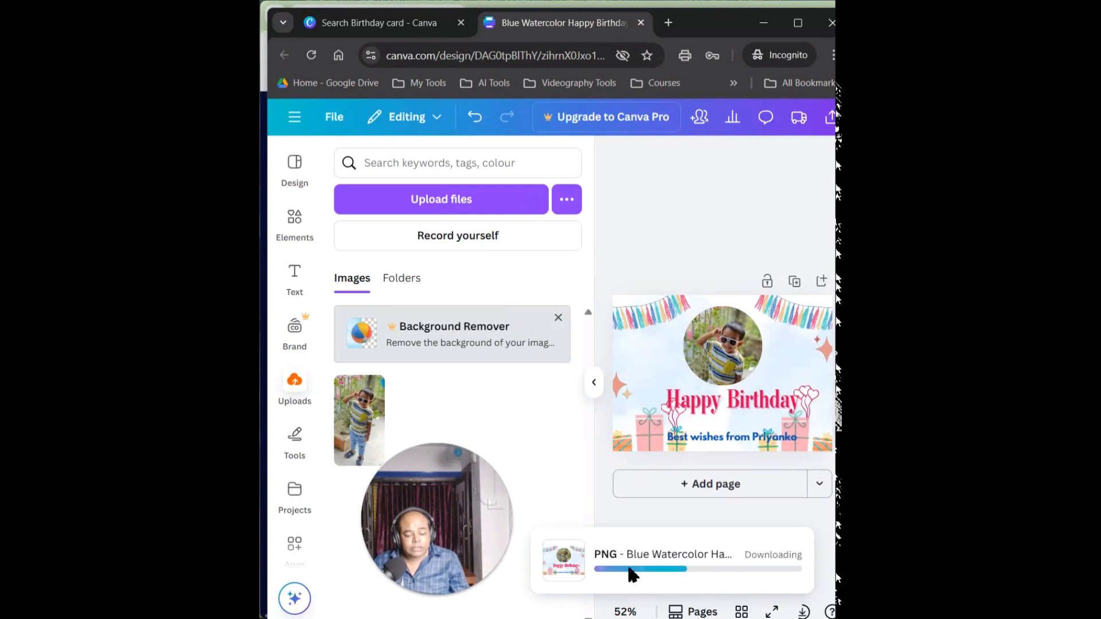
left_click(772, 576)
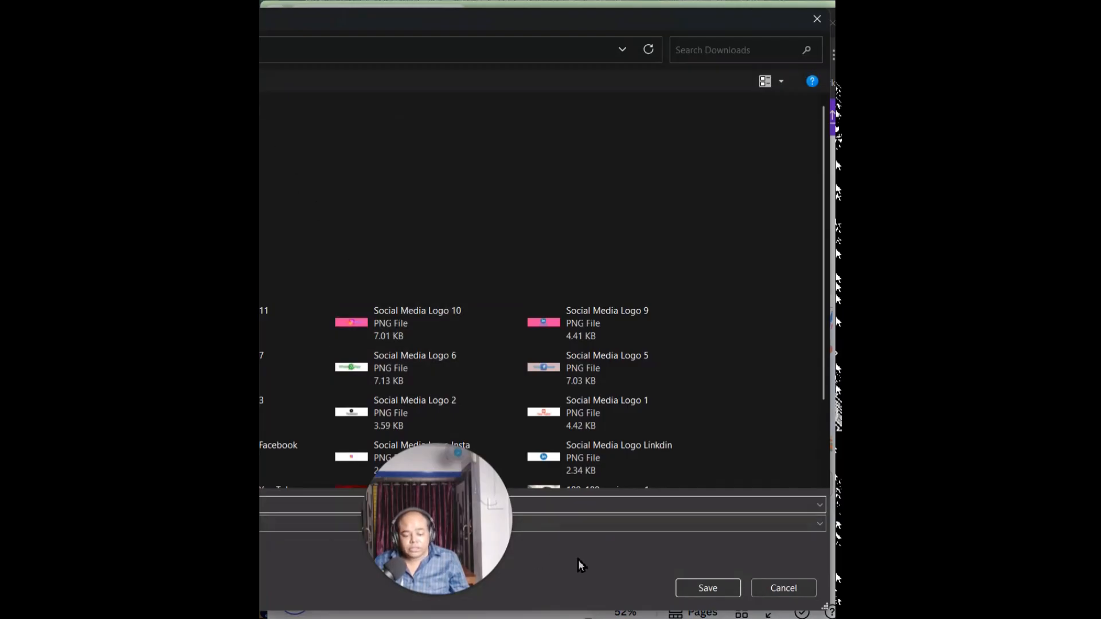
left_click(712, 590)
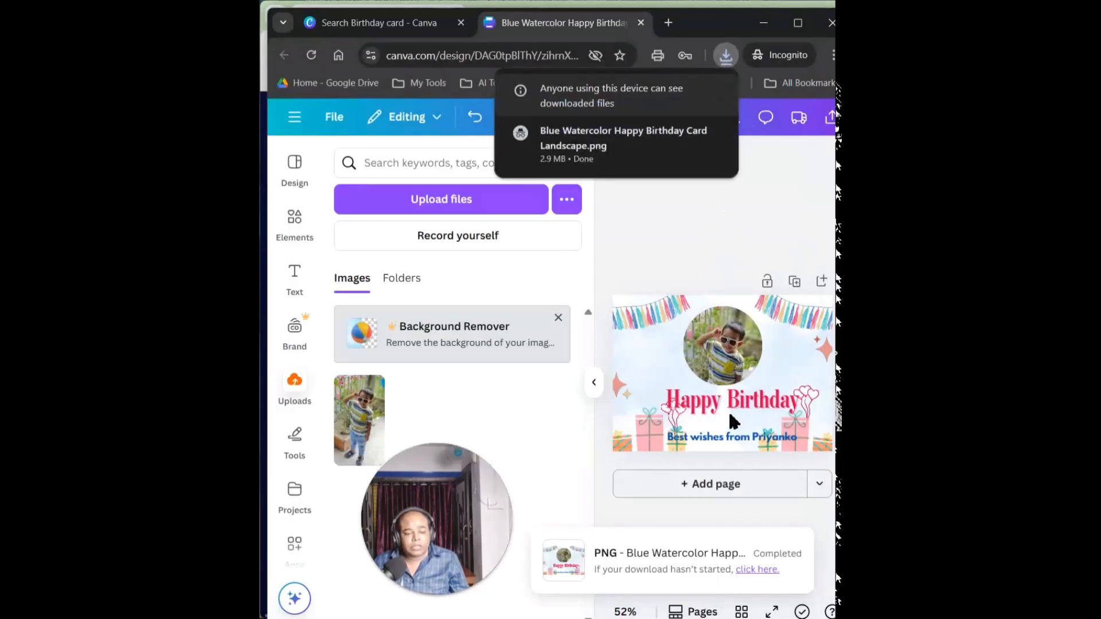
mouse_move(627, 130)
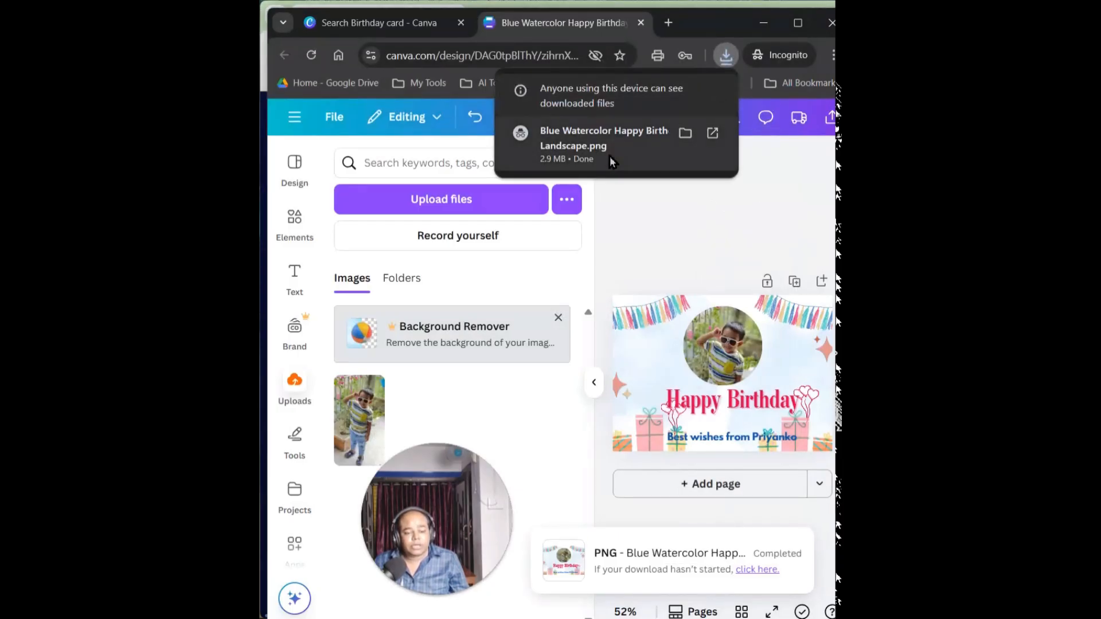
Open the downloaded Blue Watercolor Happy Birthday Card Landscape.png from the recent downloads and view the whole card in the image viewer
left_click(725, 55)
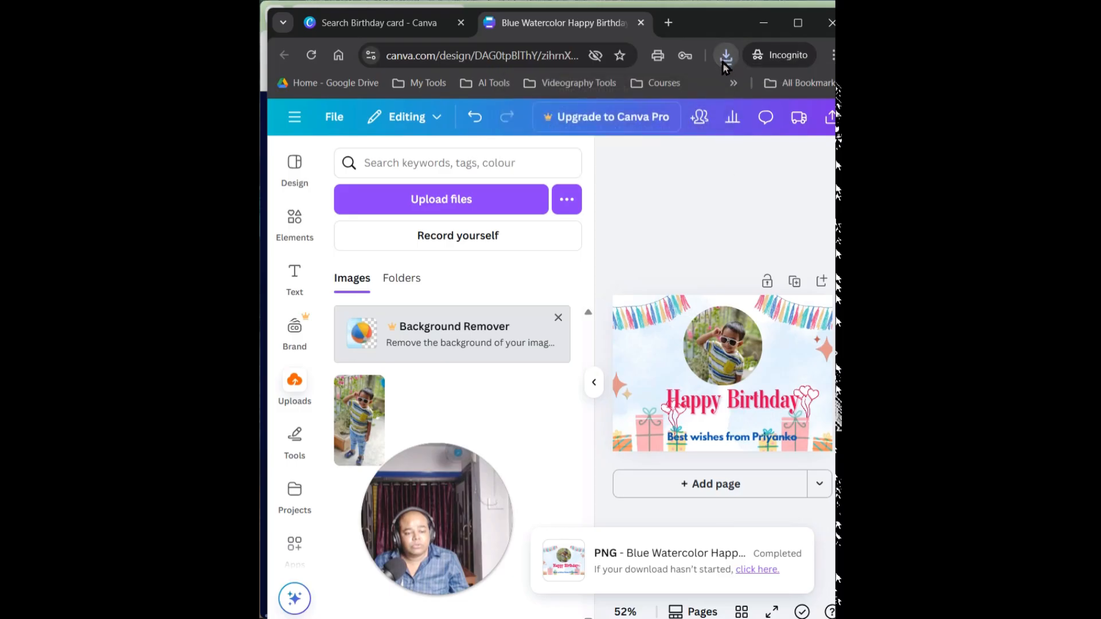
left_click(724, 57)
mouse_move(622, 176)
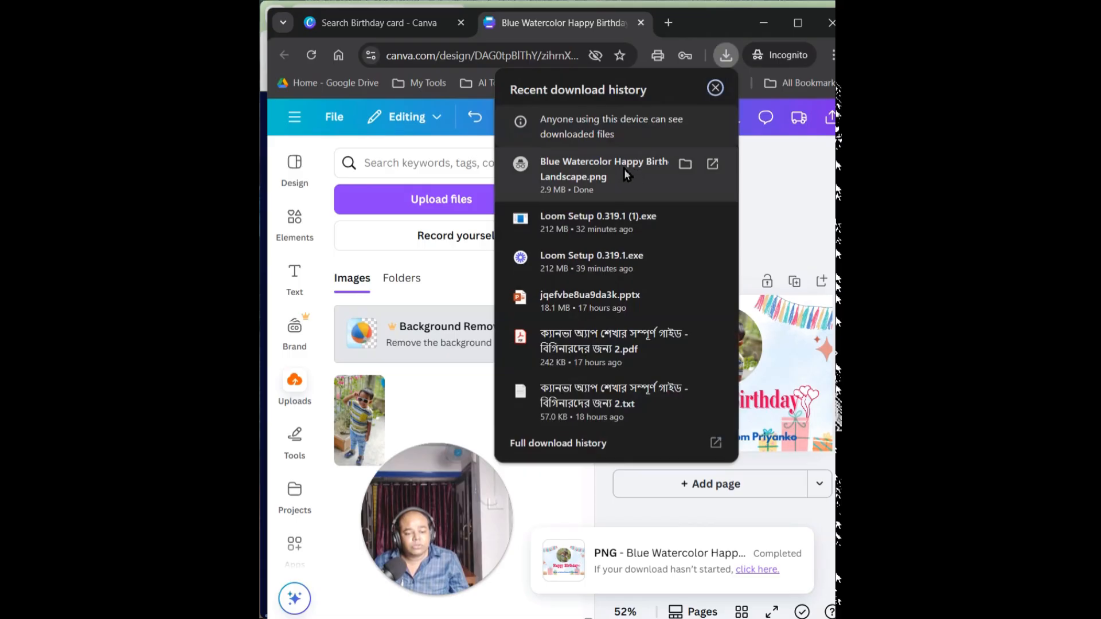
left_click(624, 169)
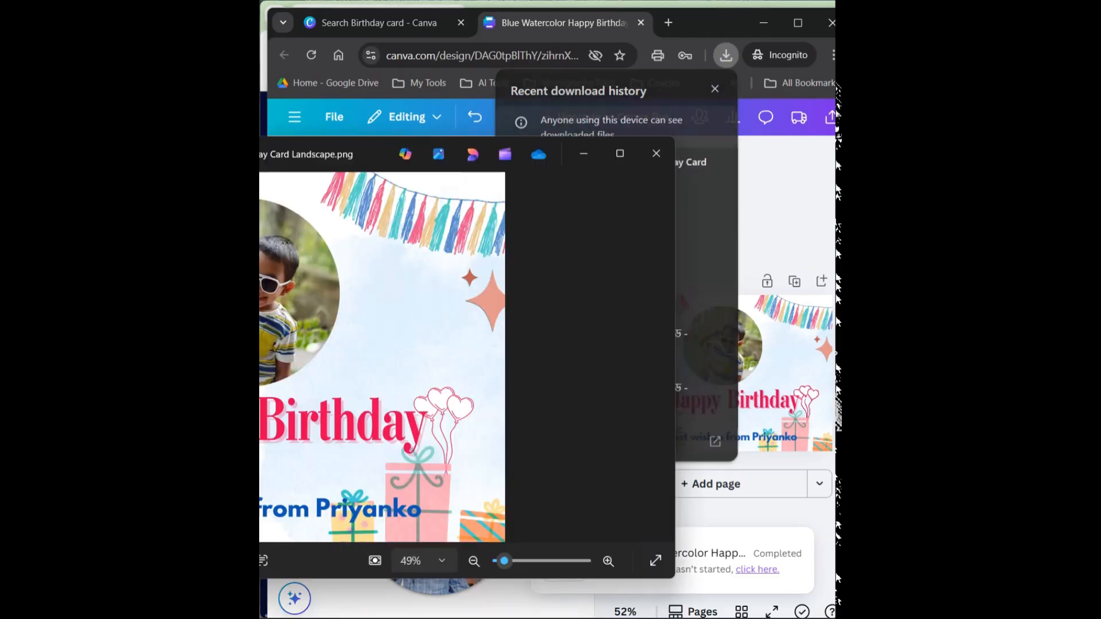
left_click_drag(95, 144, 409, 113)
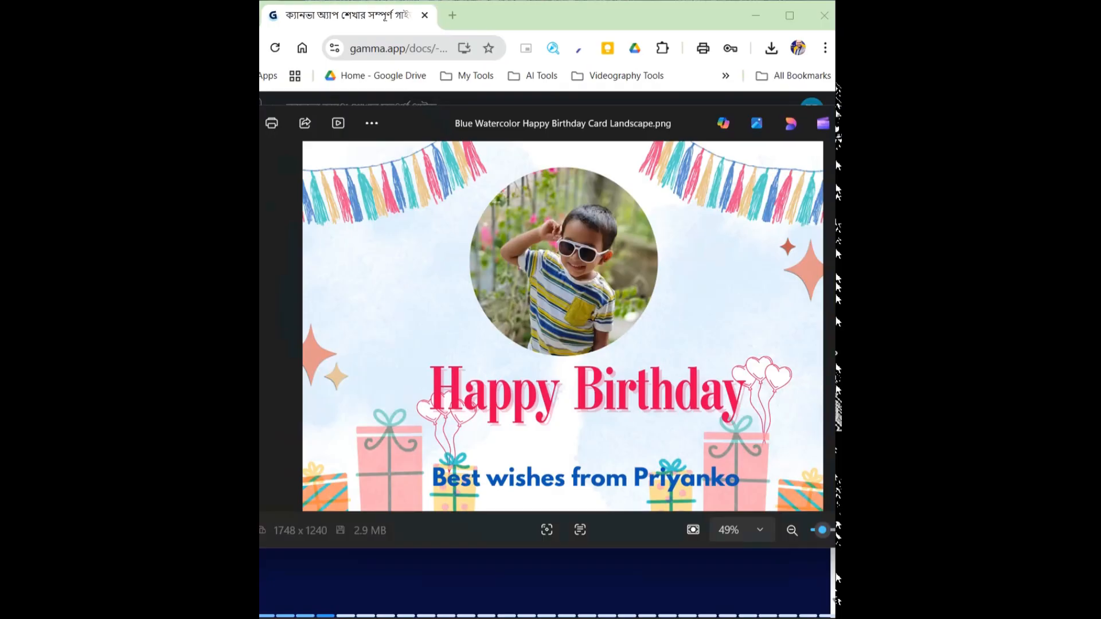
right_click(190, 241)
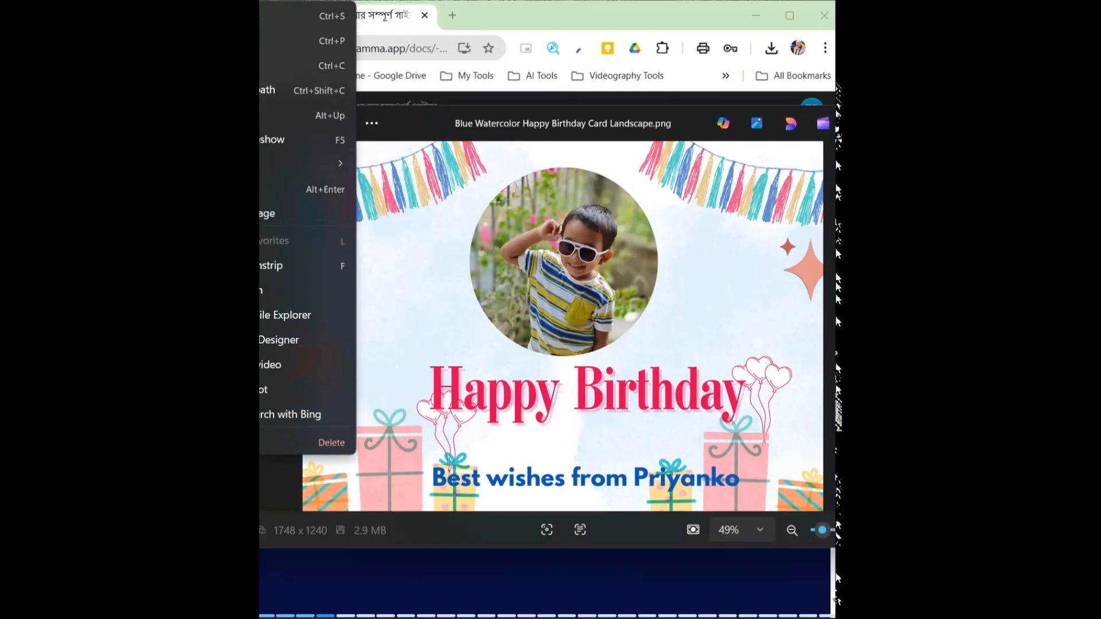
key("Escape")
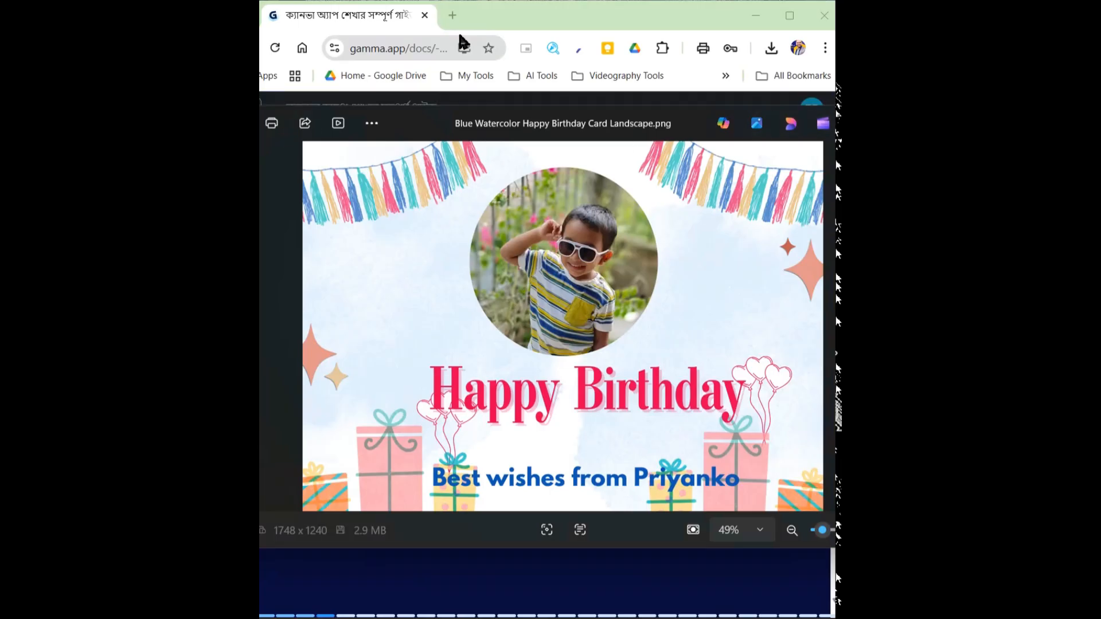
Bring the image viewer back to the front and view the downloaded birthday card in a browser tab
left_click(522, 24)
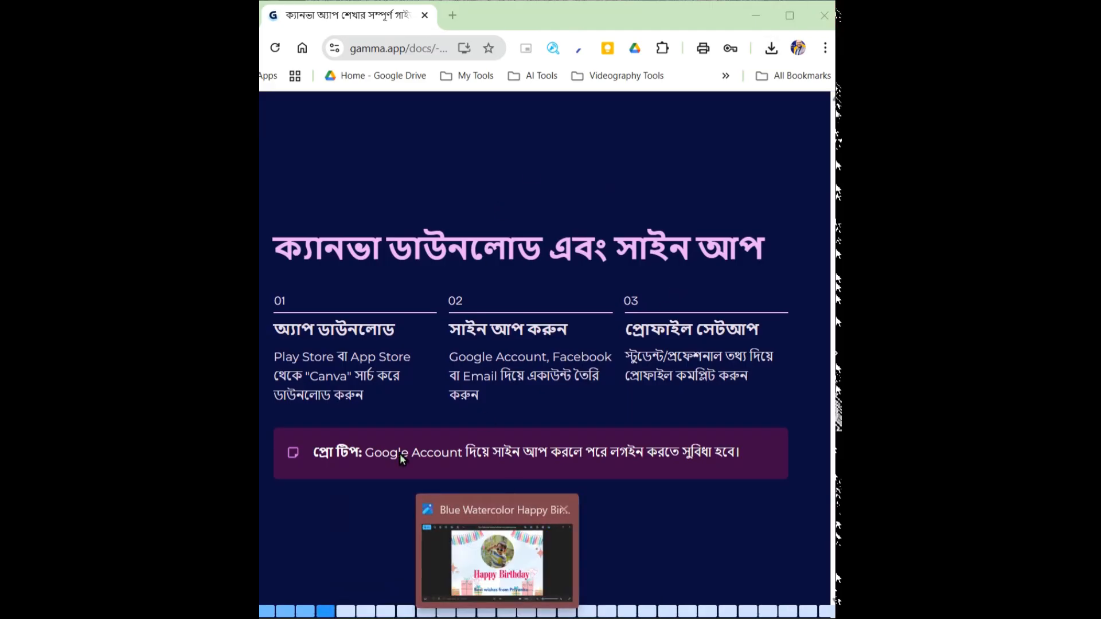
left_click(497, 618)
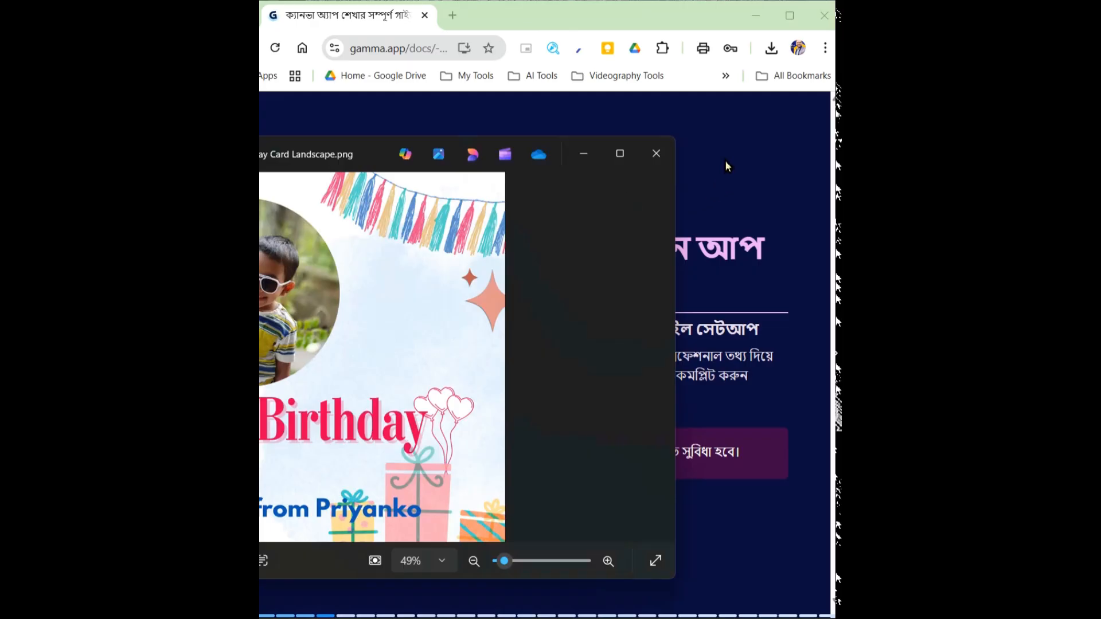
left_click(685, 276)
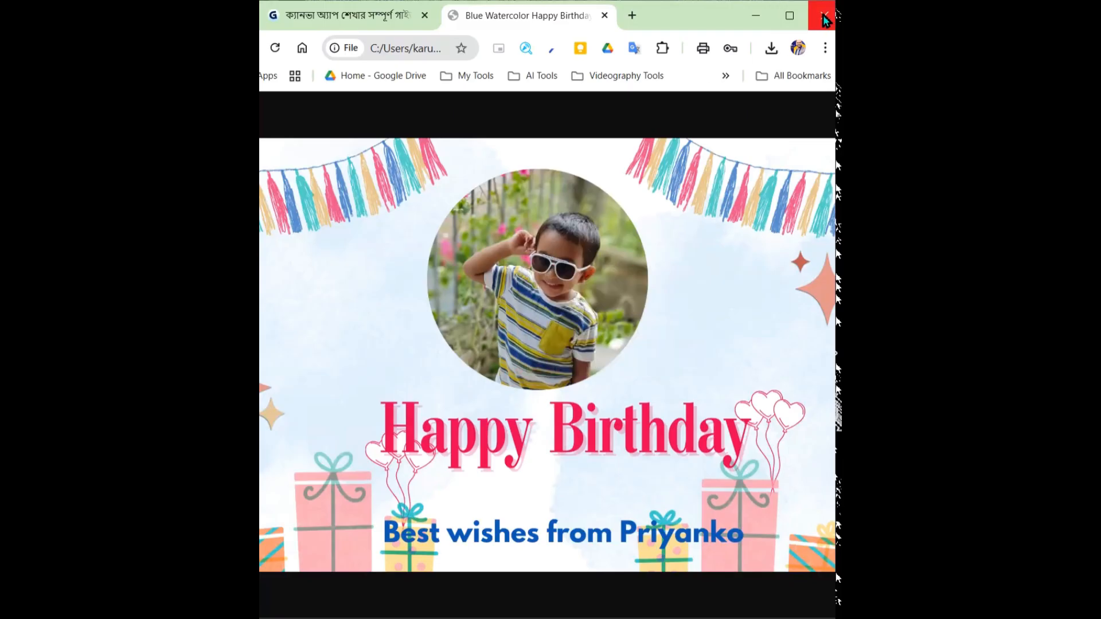
Close the card image's browser tab and the image viewer to return to the birthday card design in Canva
left_click(604, 15)
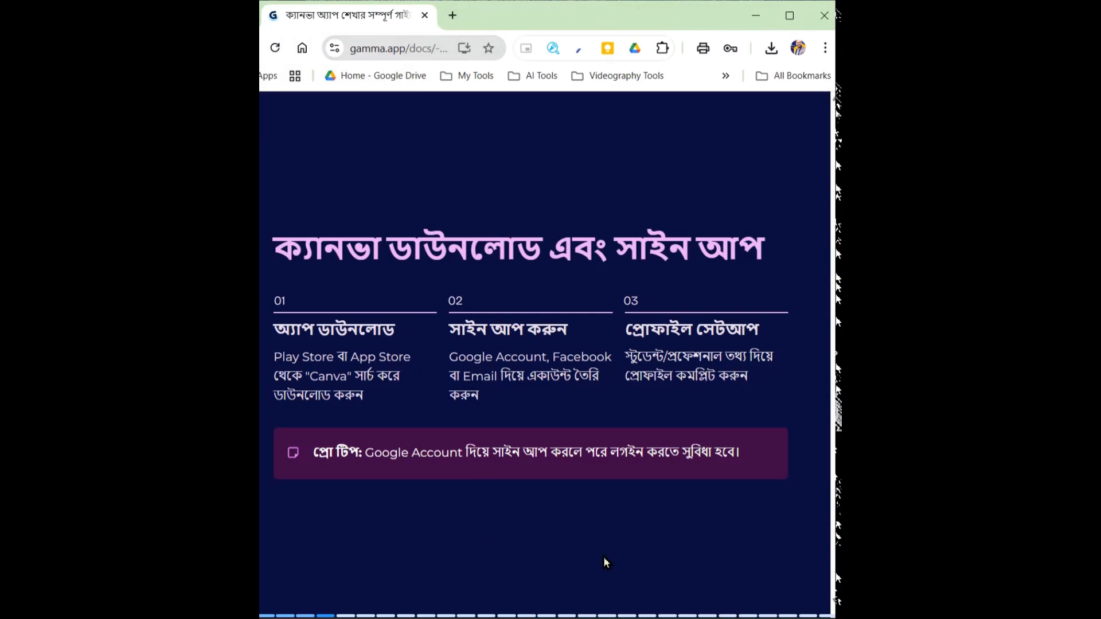
left_click(424, 15)
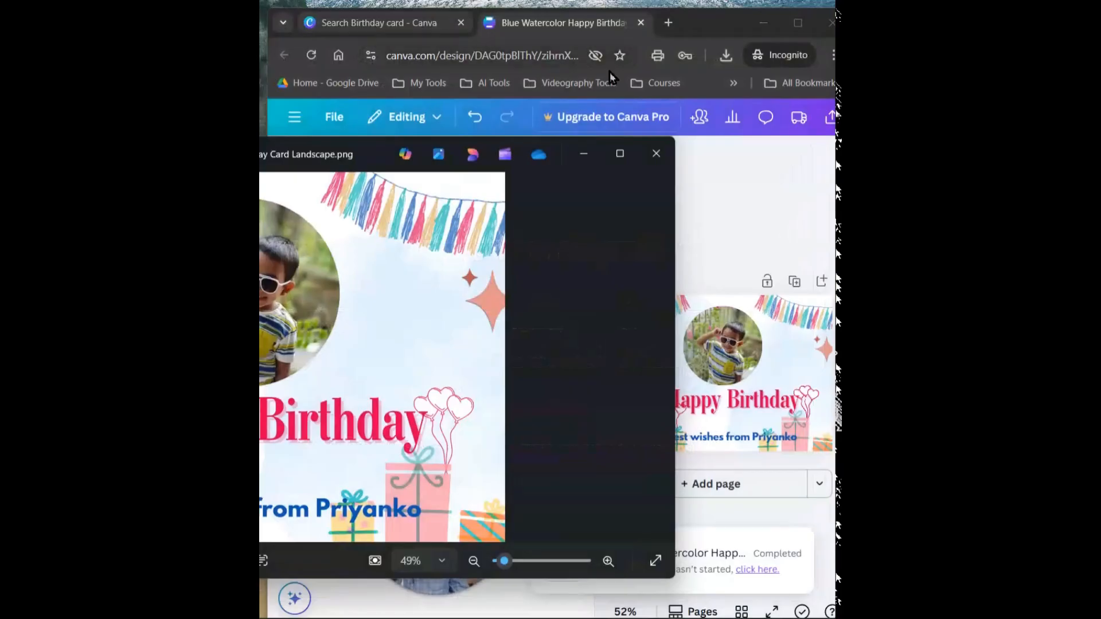
left_click(658, 155)
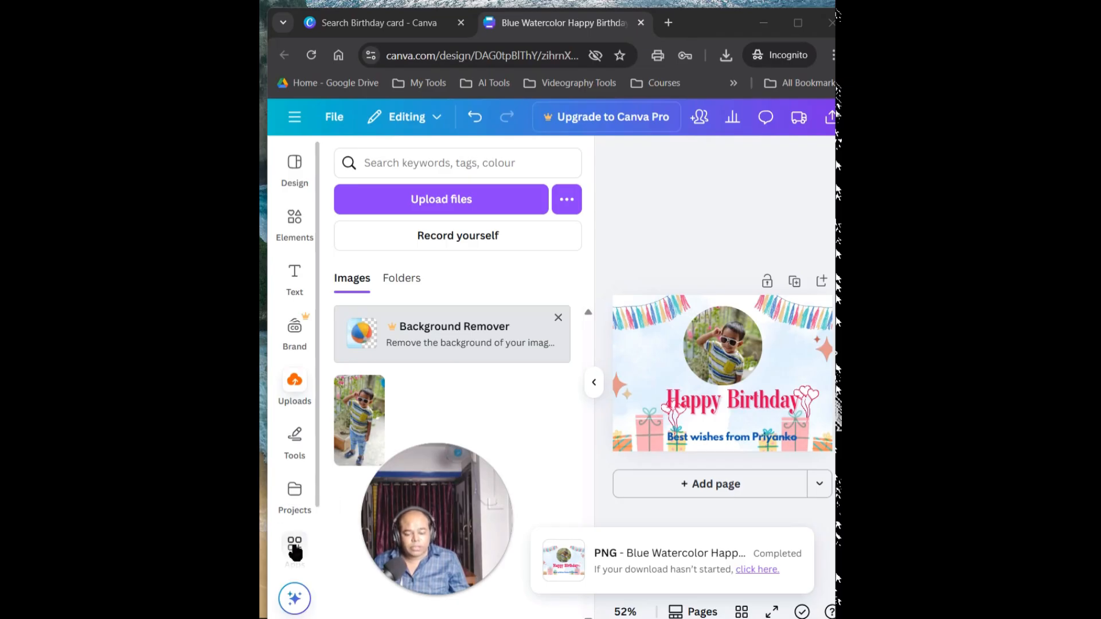
Look through the available apps, the Magic Media image generator, the text styles and the Brand Kit options
left_click(295, 549)
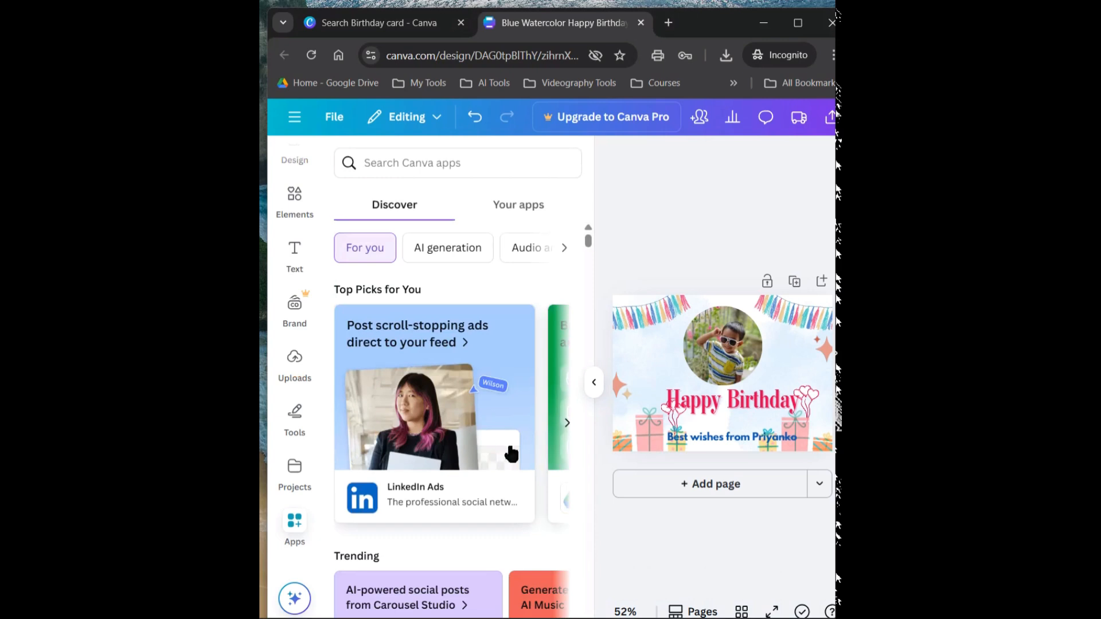
scroll(316, 531, "down", 1)
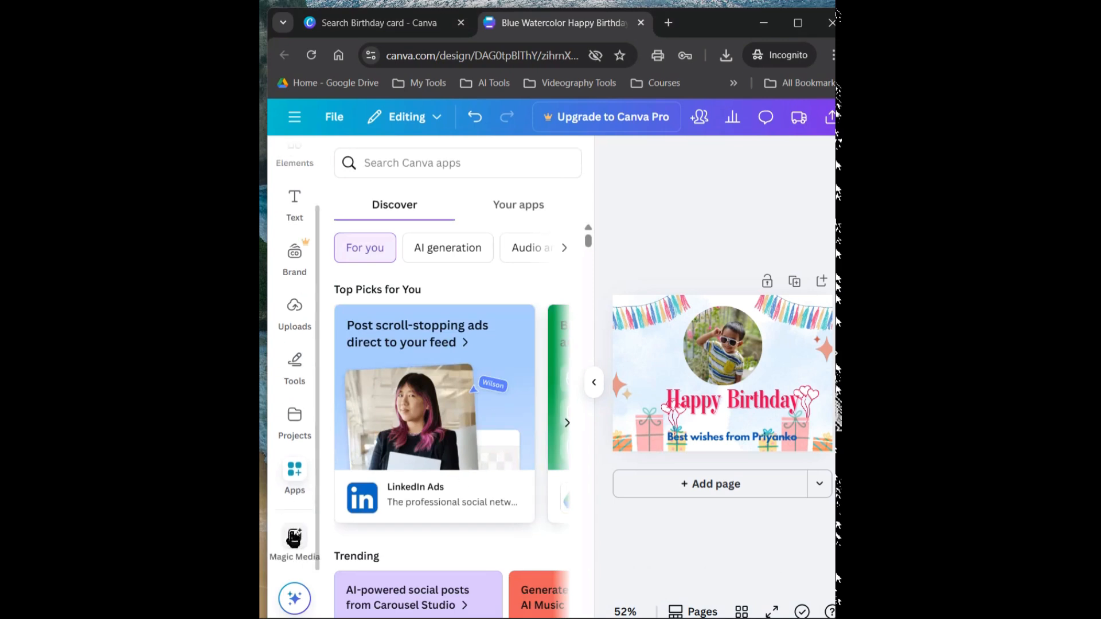
left_click(293, 537)
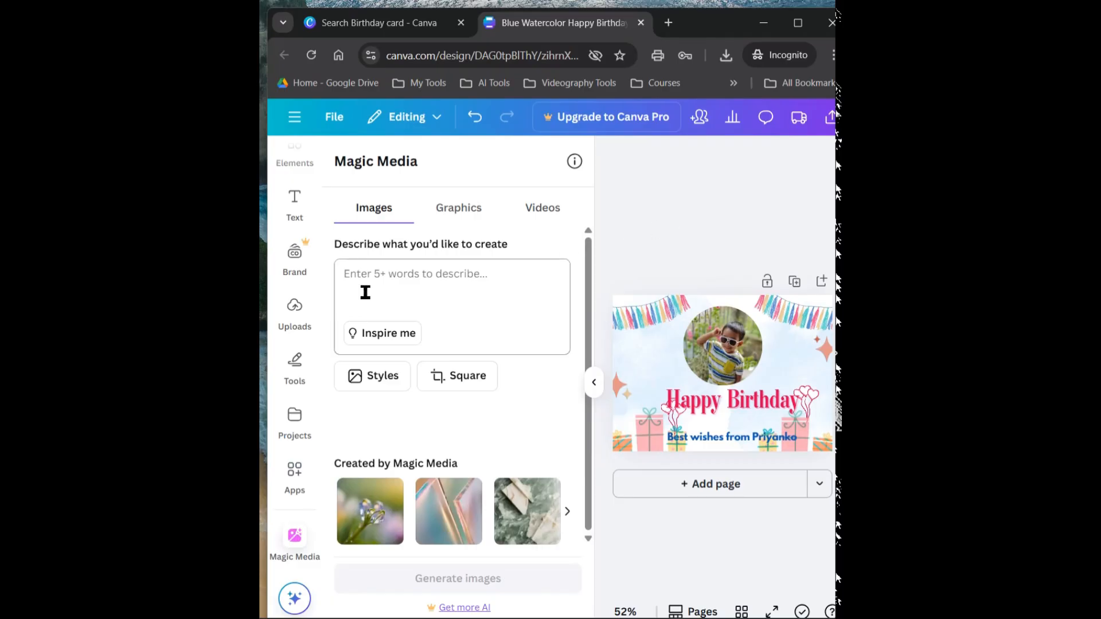
left_click(293, 213)
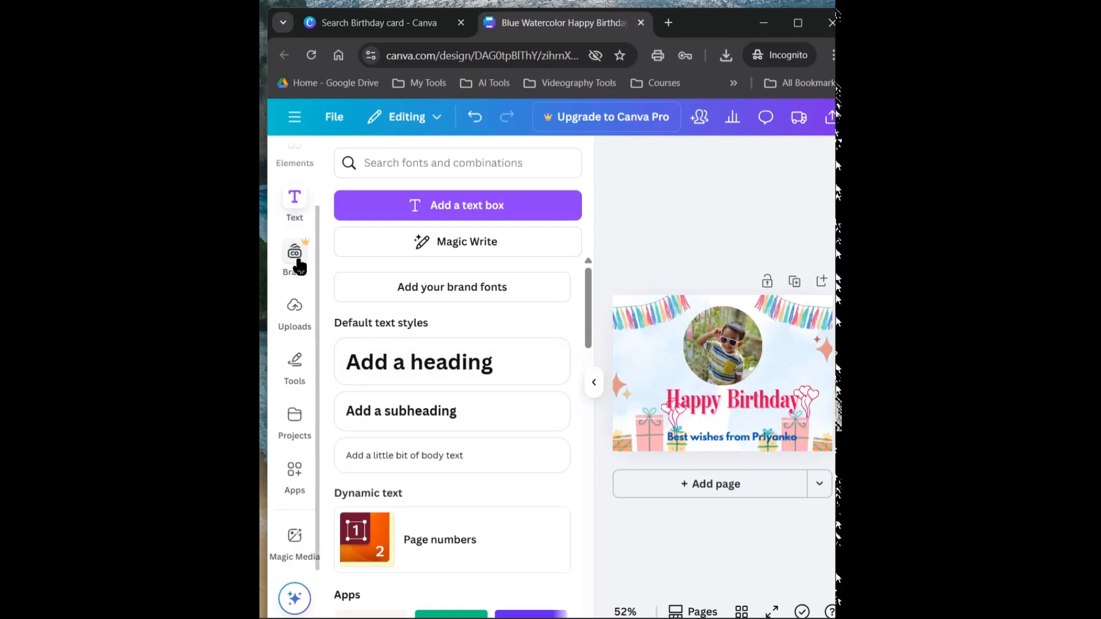
left_click(297, 262)
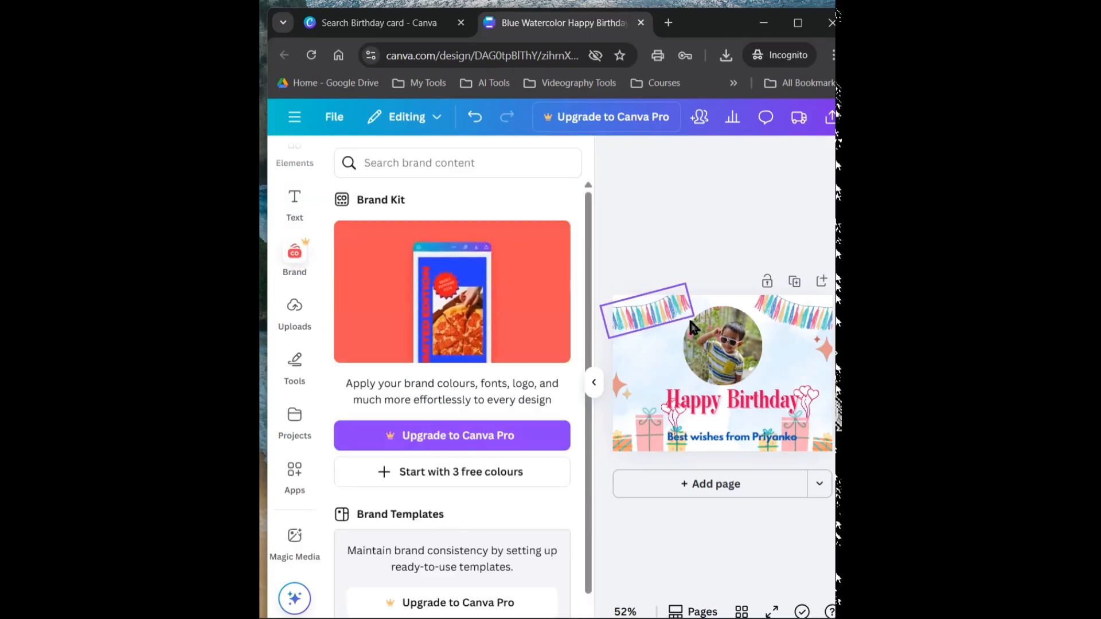
scroll(481, 500, "down", 1)
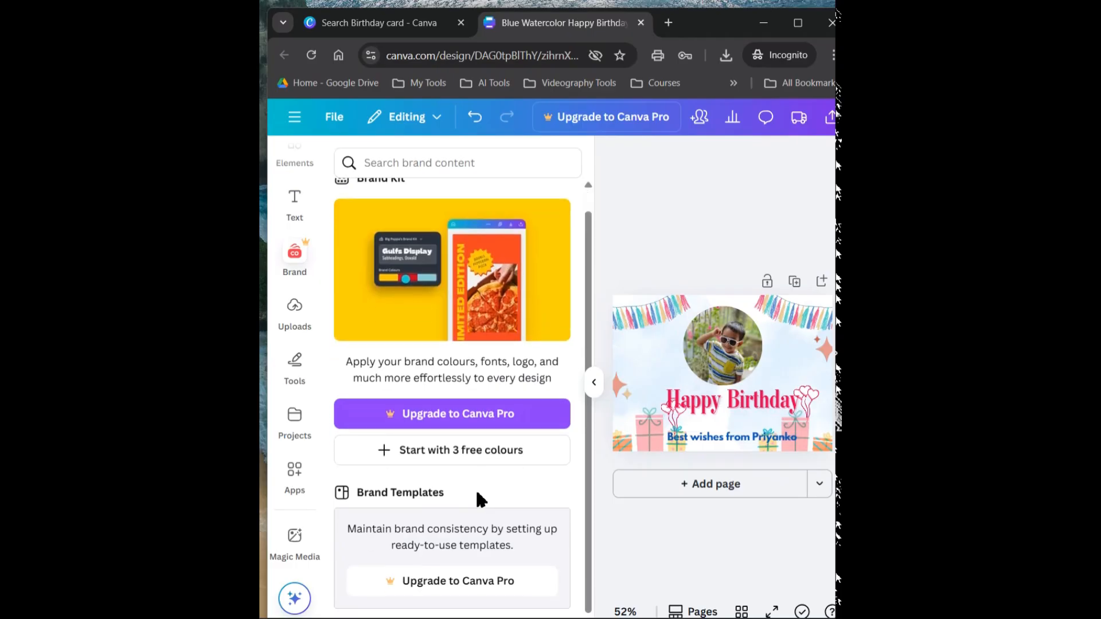
scroll(459, 465, "up", 1)
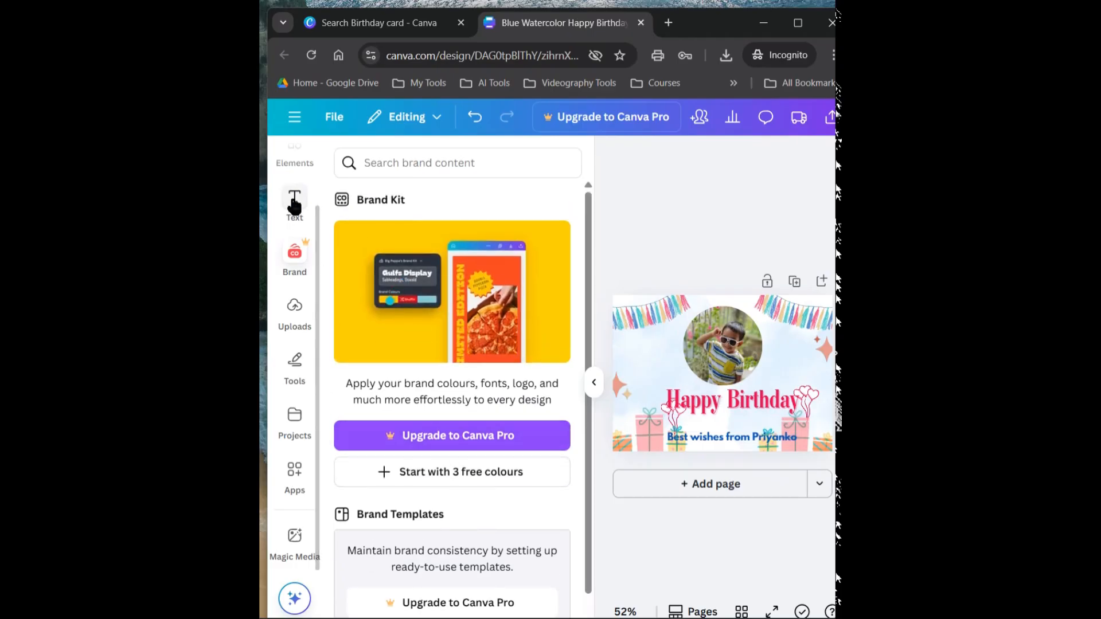
scroll(294, 203, "up", 2)
Browse the Elements library from frames, grids and mockups back through charts, audio, photos, stickers, graphics and shapes
left_click(297, 232)
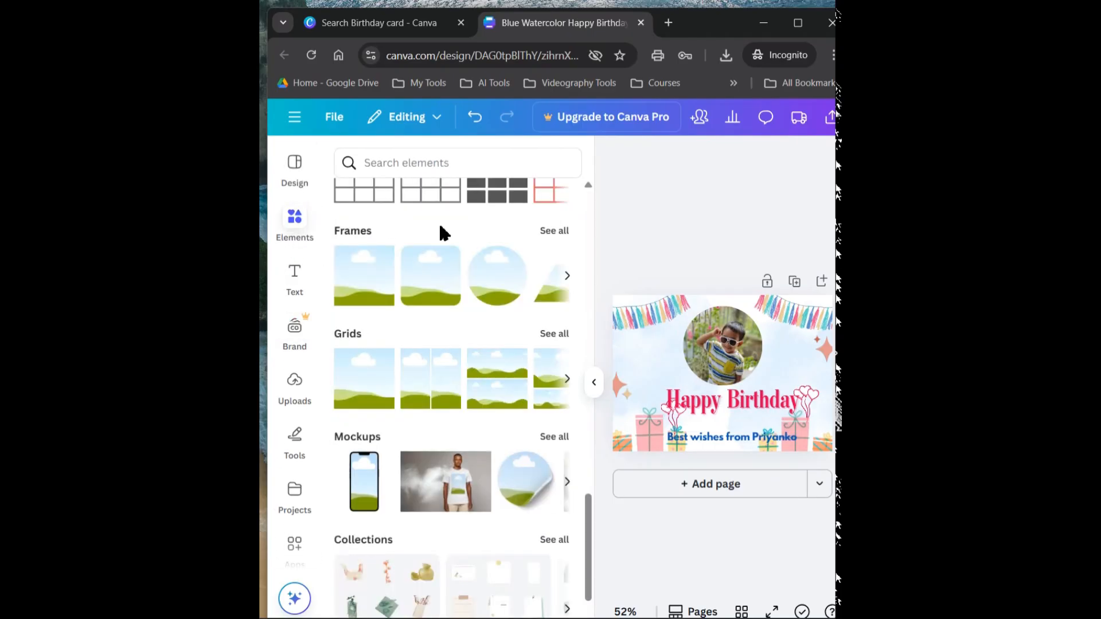
scroll(446, 474, "down", 2)
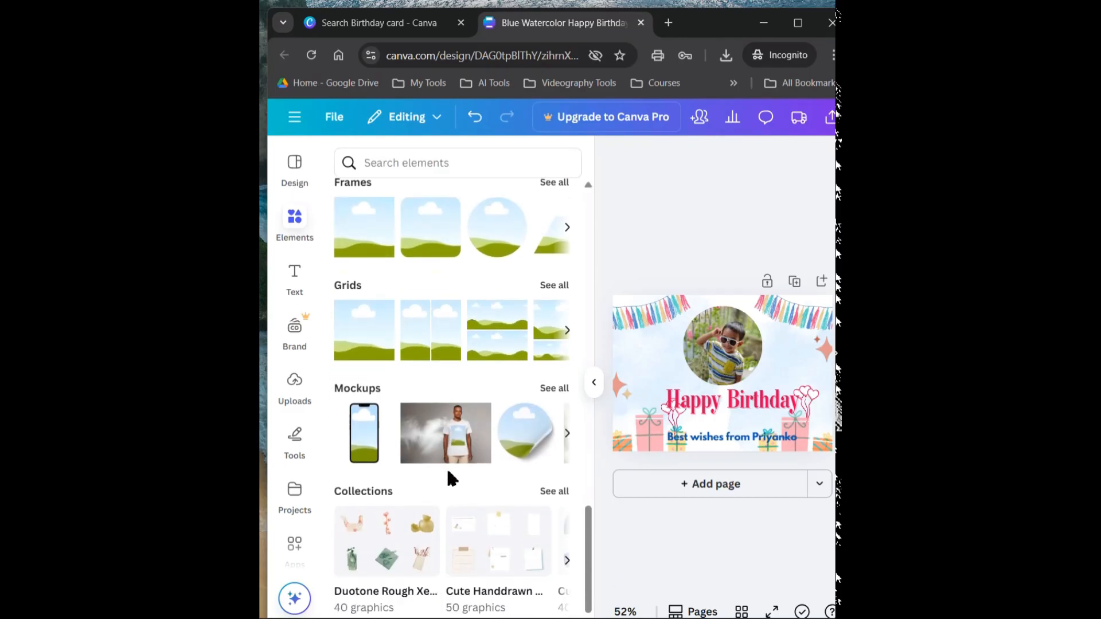
scroll(447, 479, "up", 12)
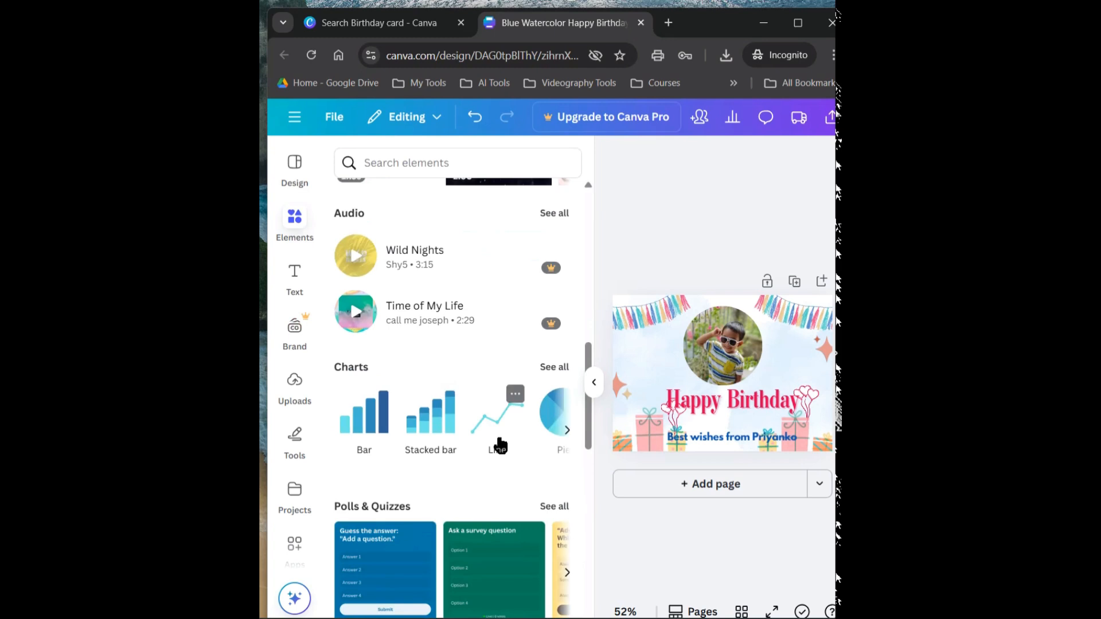
scroll(499, 444, "up", 10)
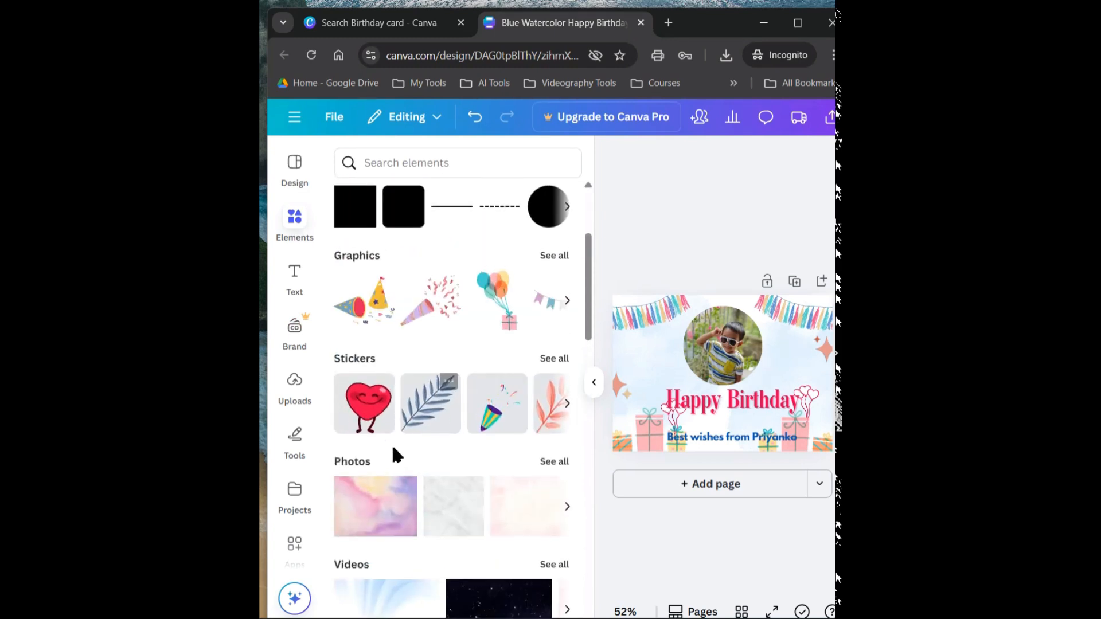
scroll(402, 464, "down", 3)
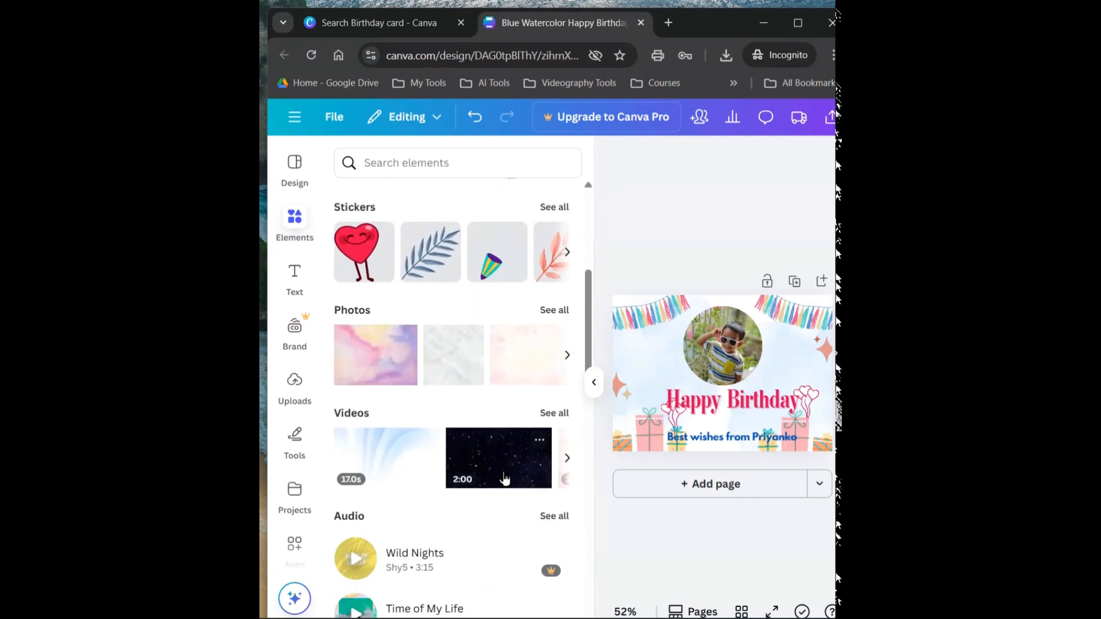
scroll(505, 479, "up", 5)
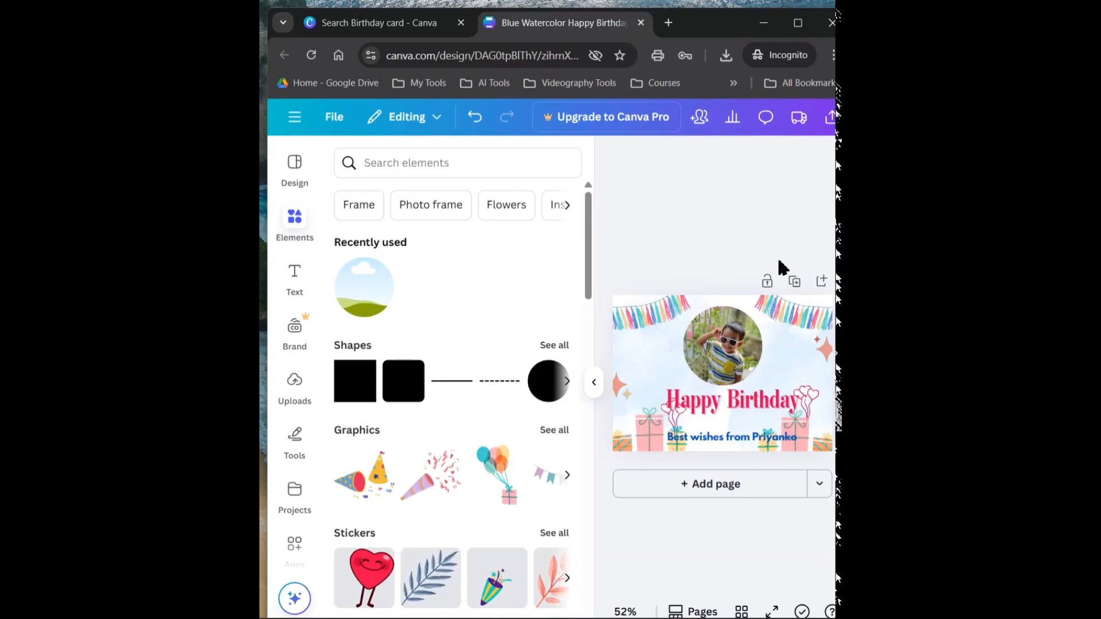
Select the card's watercolour background image, collapse the Elements library to enlarge the card, and open the image's animation options
left_click(684, 304)
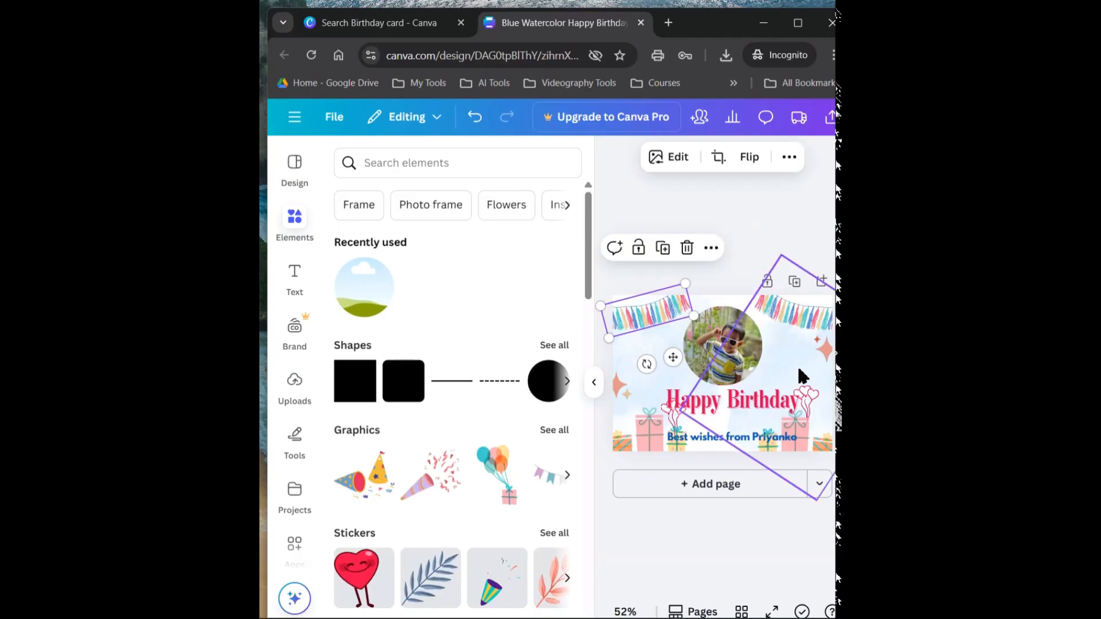
double_click(801, 376)
left_click(717, 285)
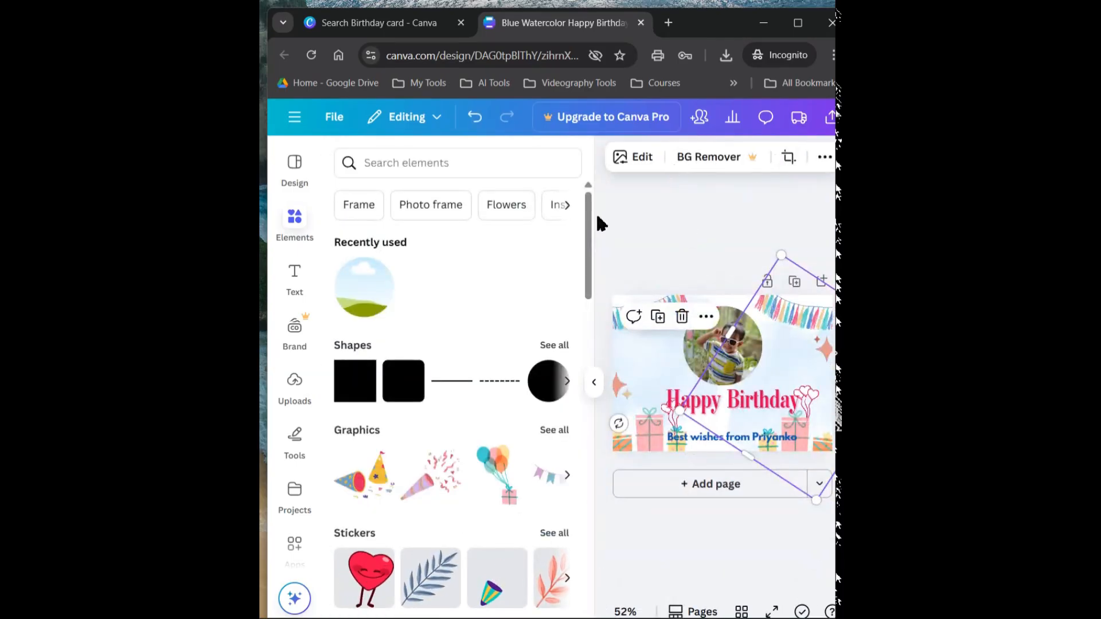
left_click(594, 382)
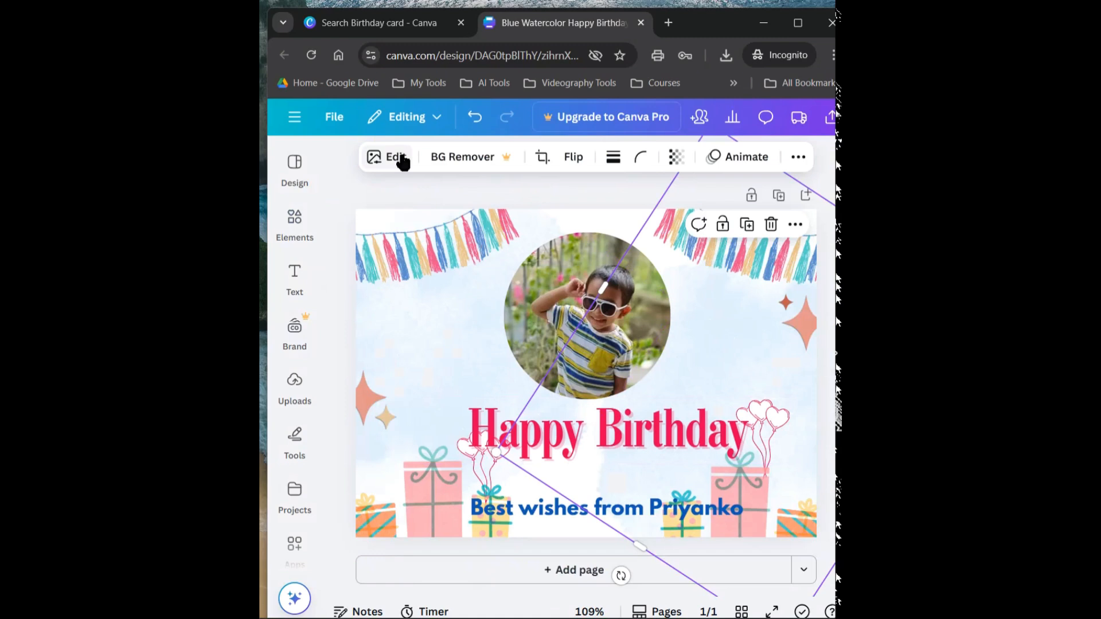
left_click(742, 160)
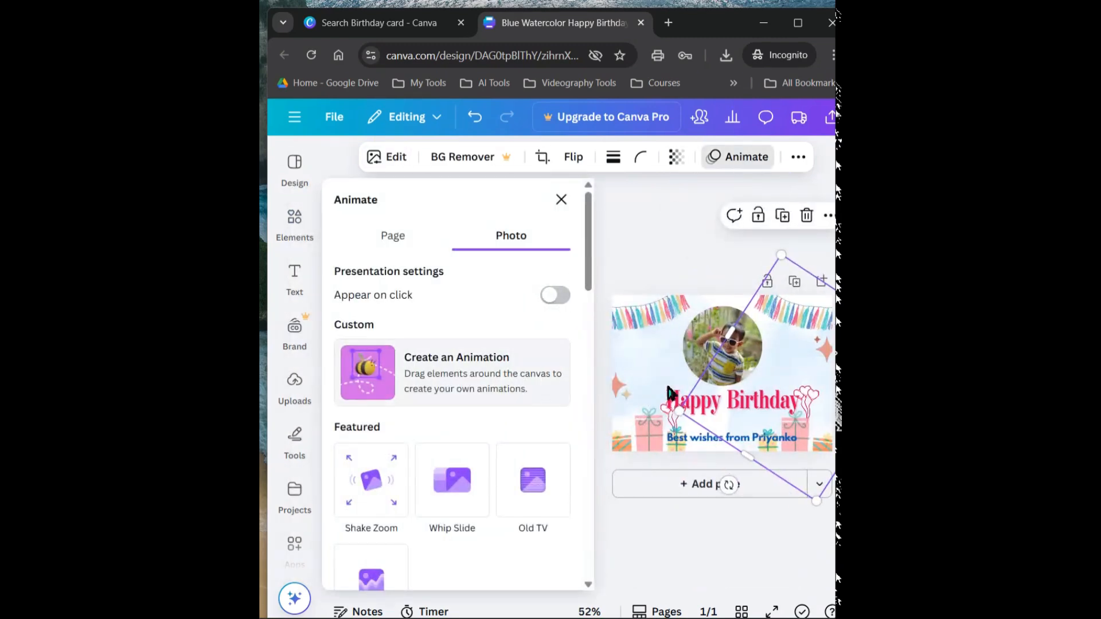
Apply the Pan animation on enter to the circular photo, and try changing its speed
left_click(456, 481)
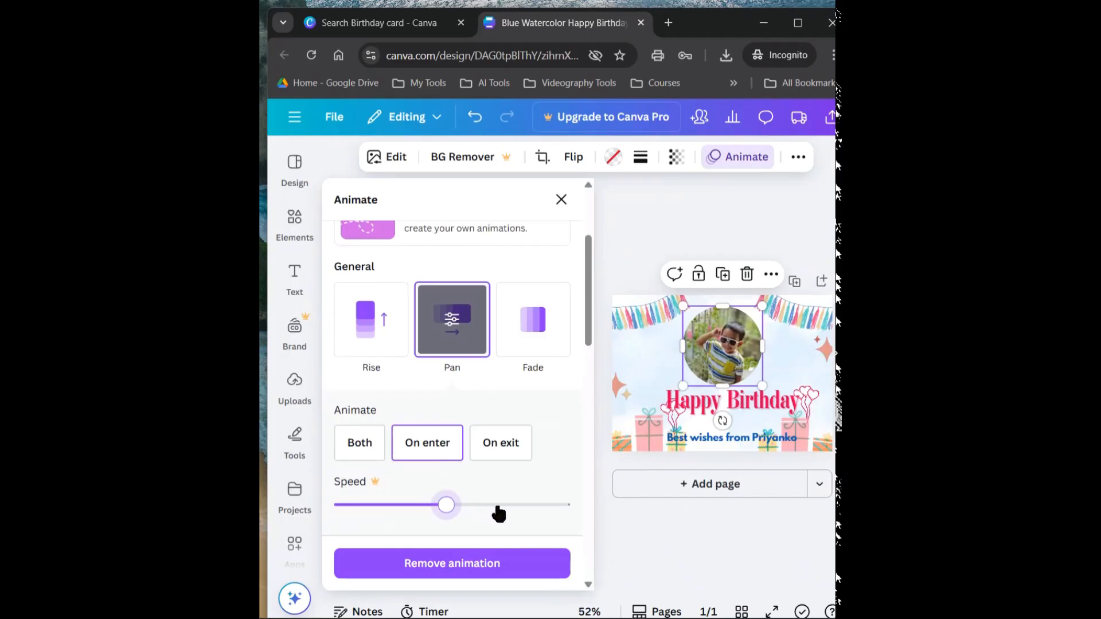
left_click(560, 507)
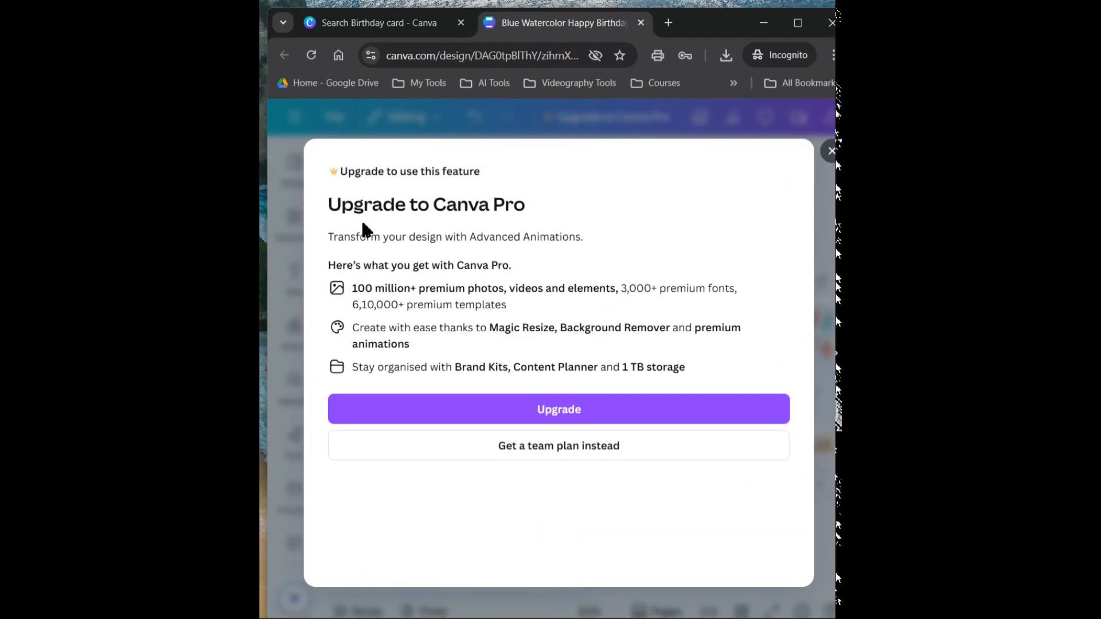
left_click(832, 160)
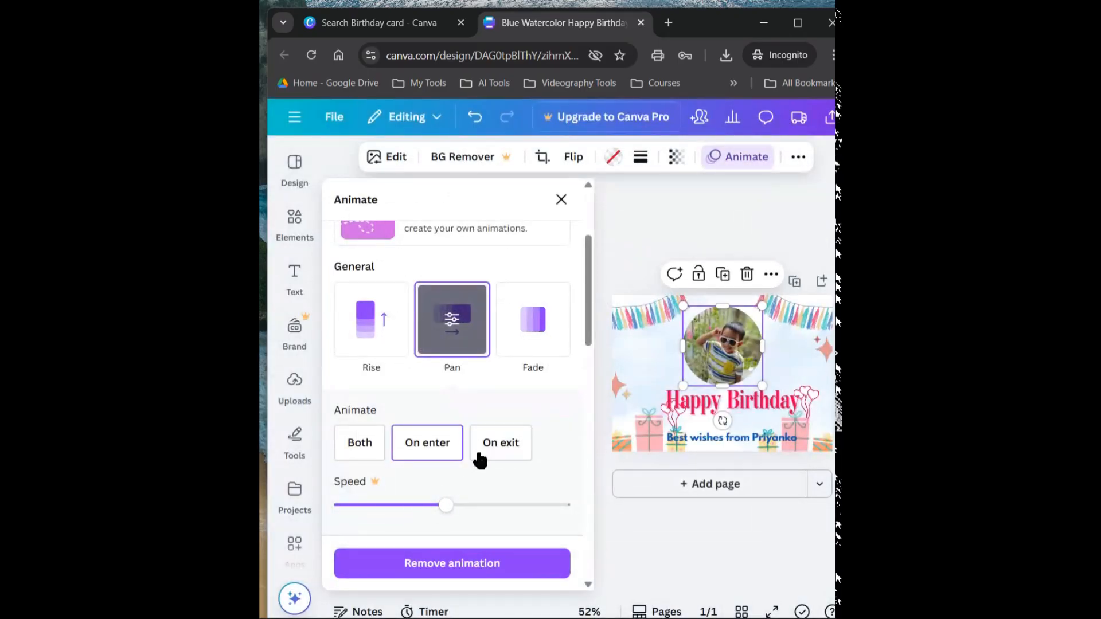
Apply the Succession animation to the circular photo, and replace it with Breathe set to Out
scroll(480, 457, "down", 4)
scroll(430, 367, "up", 4)
scroll(431, 364, "down", 3)
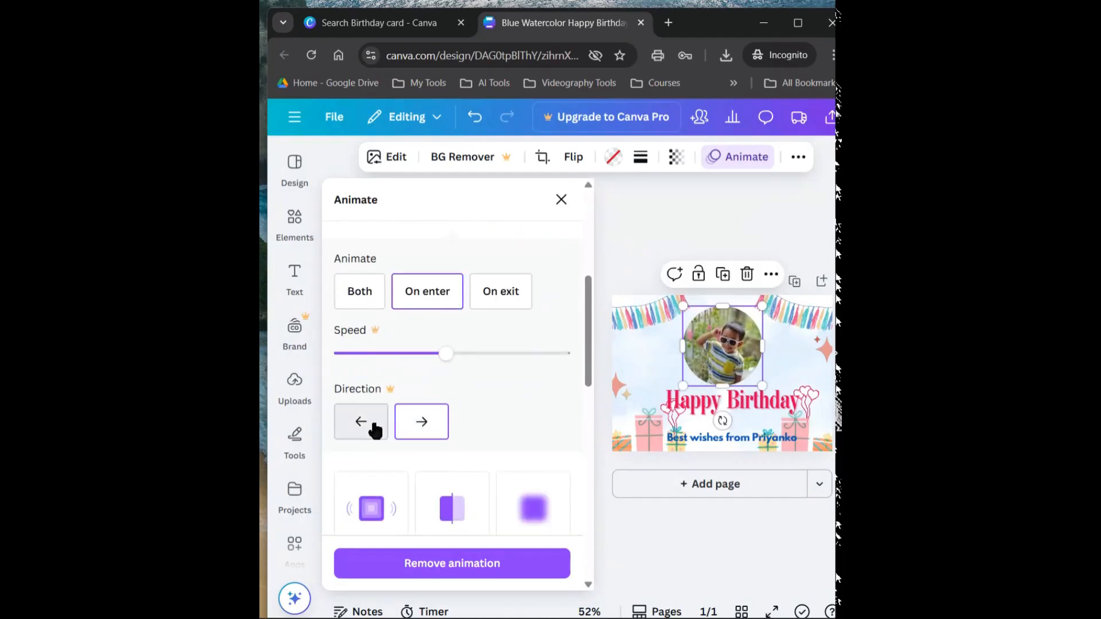
scroll(438, 518, "down", 3)
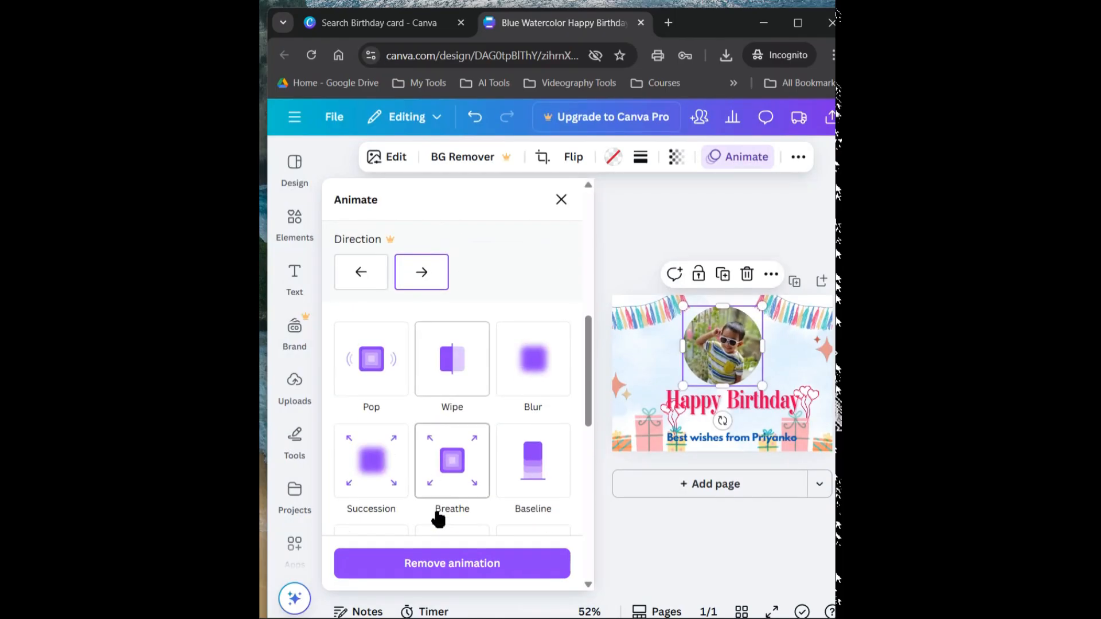
scroll(435, 505, "down", 2)
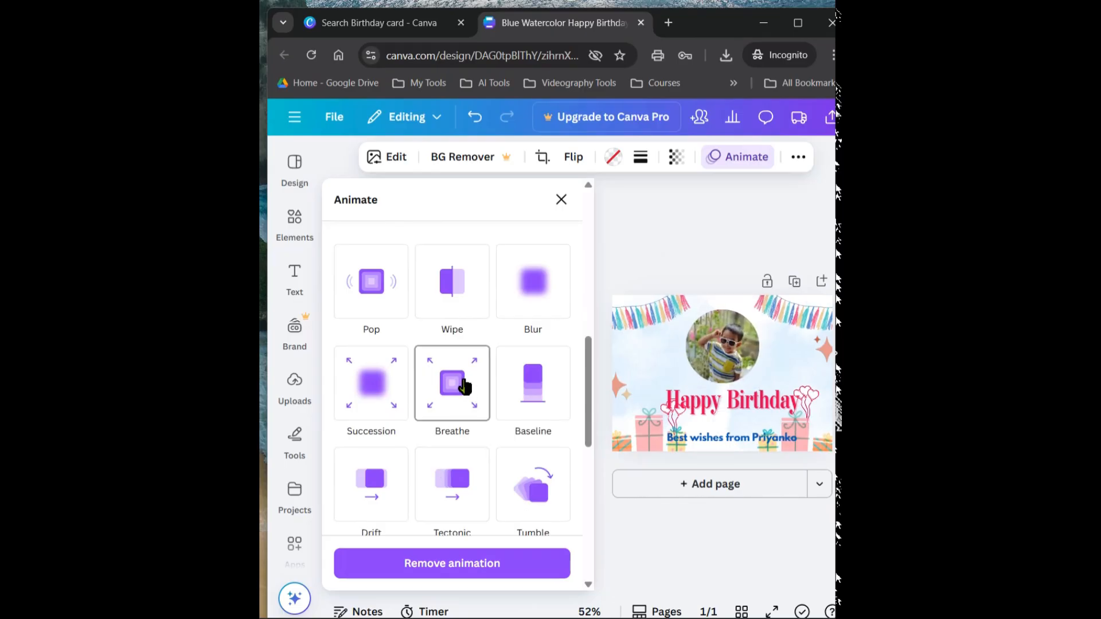
left_click(370, 389)
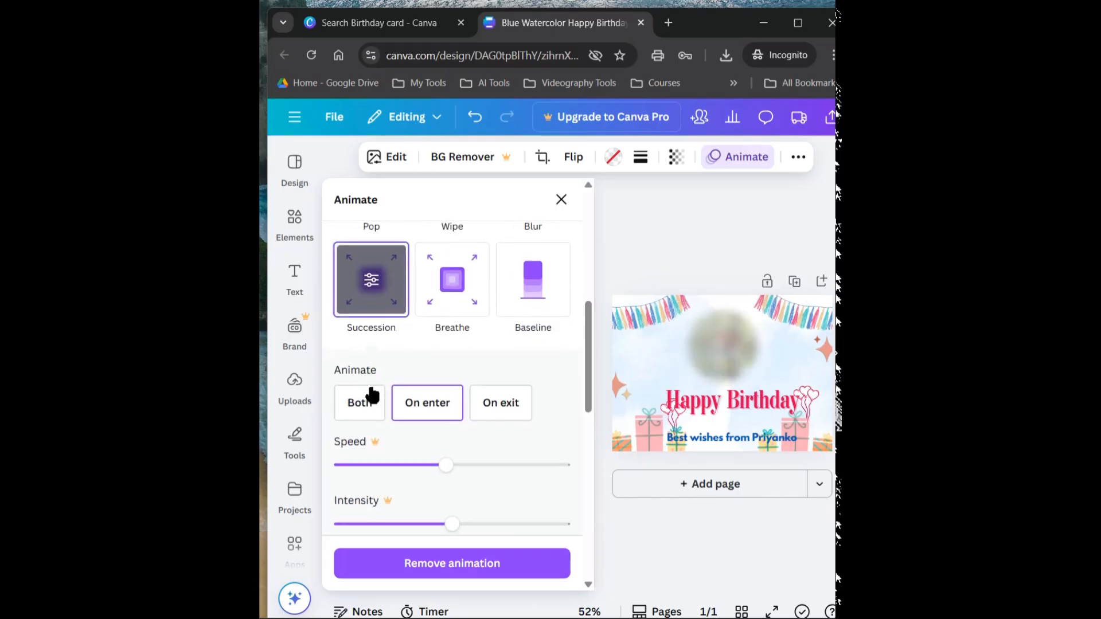
left_click(466, 281)
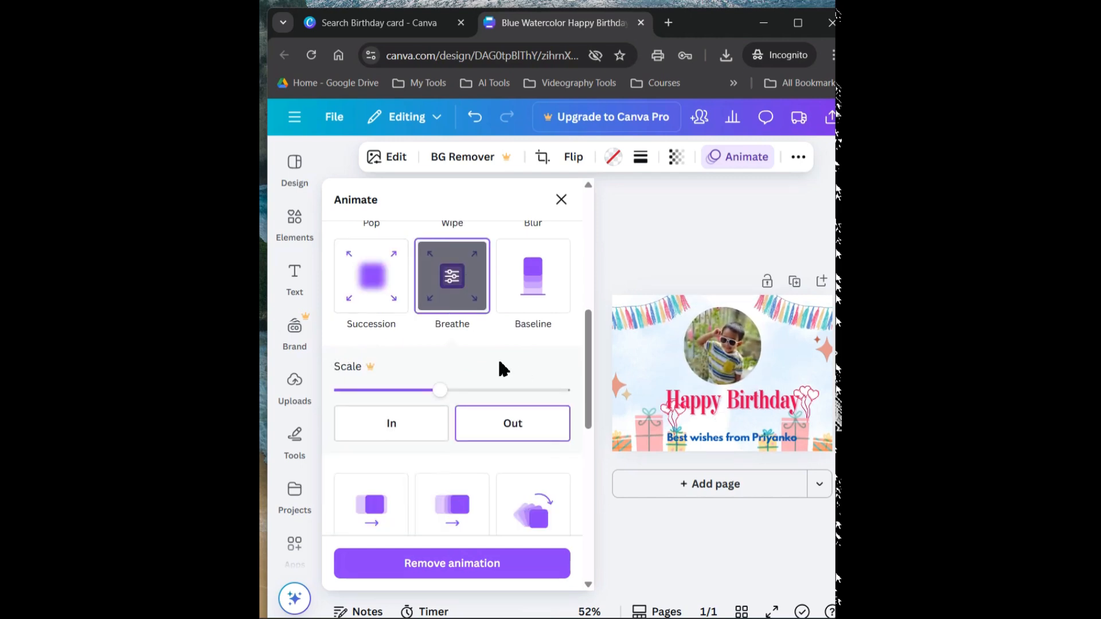
scroll(500, 368, "down", 4)
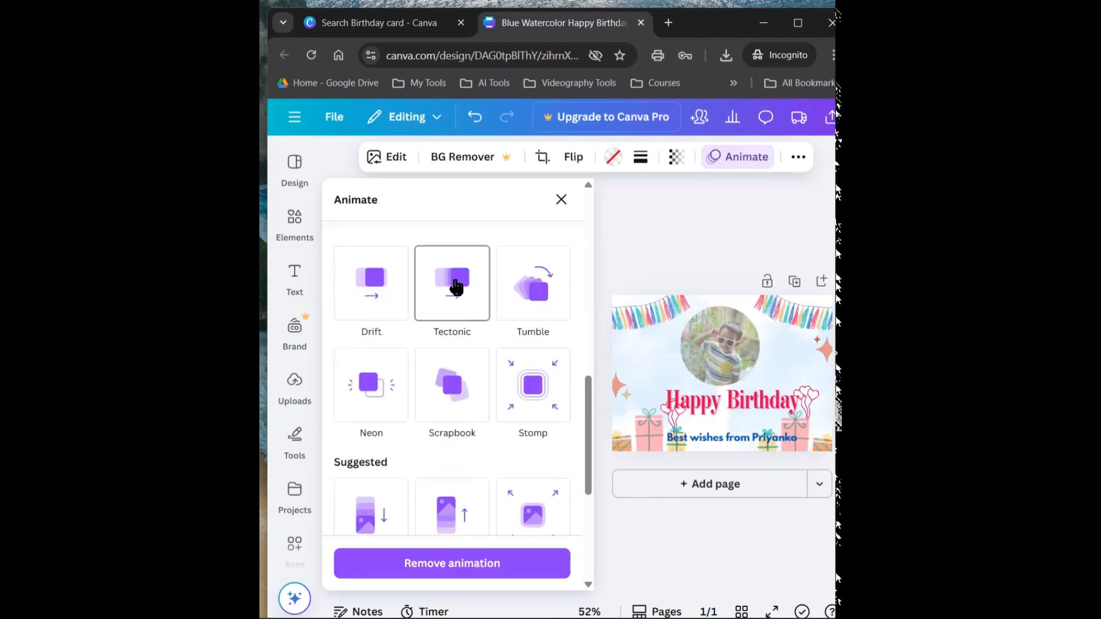
Apply the Pan animation to the Happy Birthday heading, and replace it with Wipe on enter
left_click(719, 398)
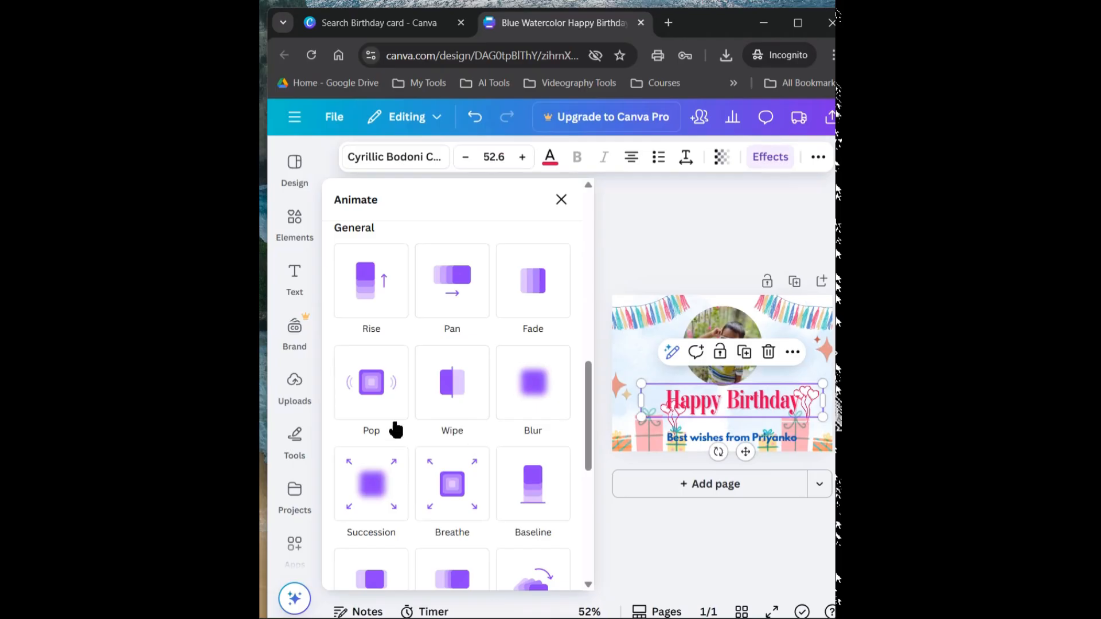
left_click(450, 281)
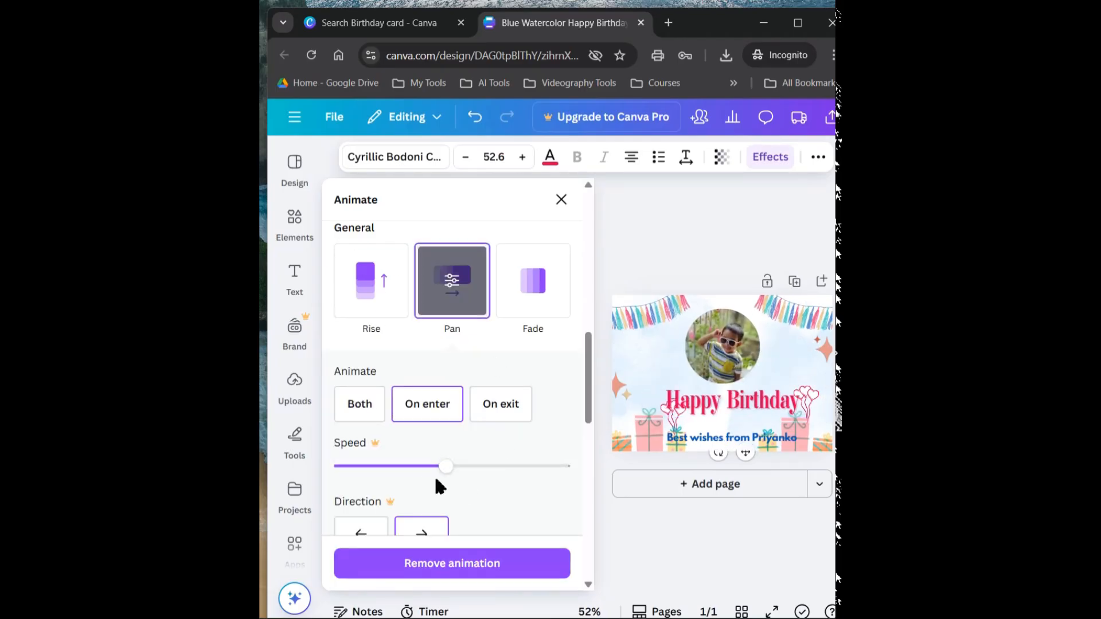
scroll(470, 534, "down", 4)
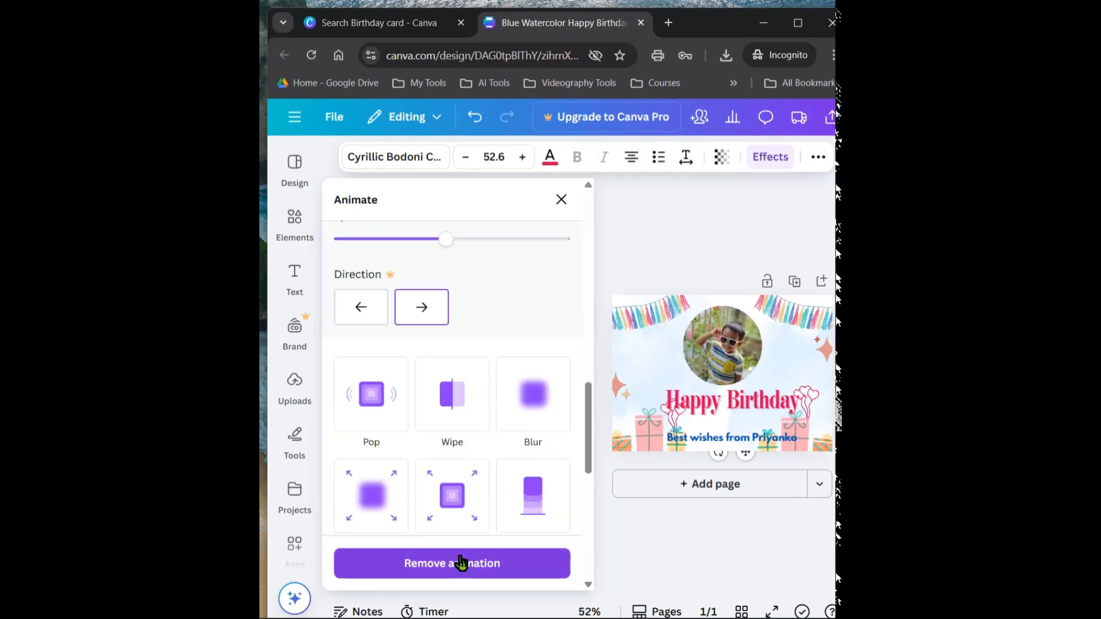
scroll(457, 559, "down", 1)
left_click(456, 315)
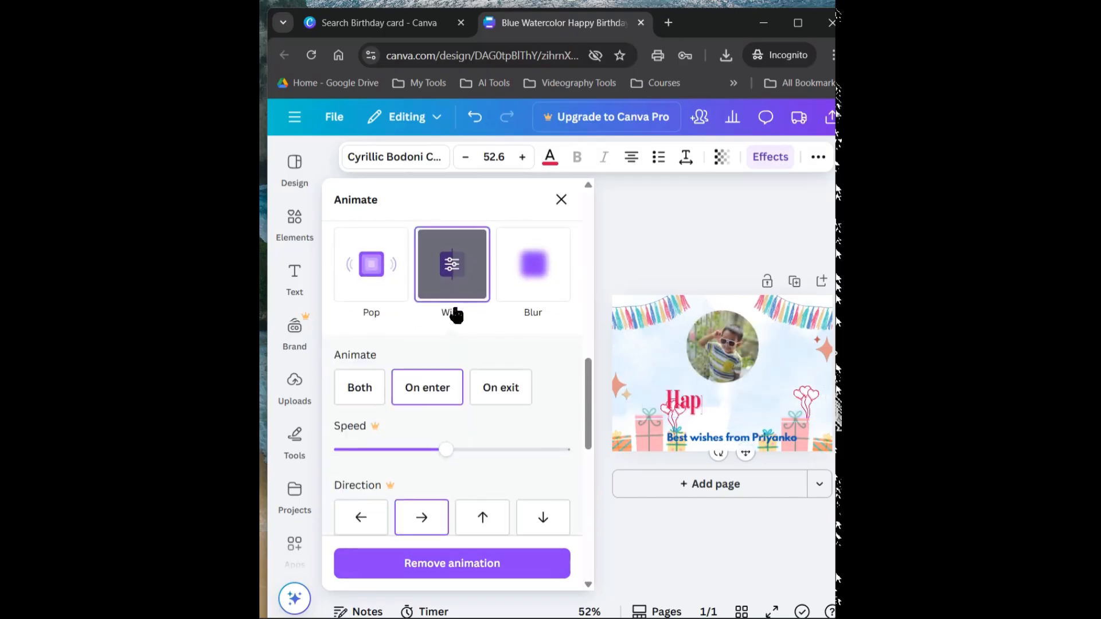
left_click(693, 240)
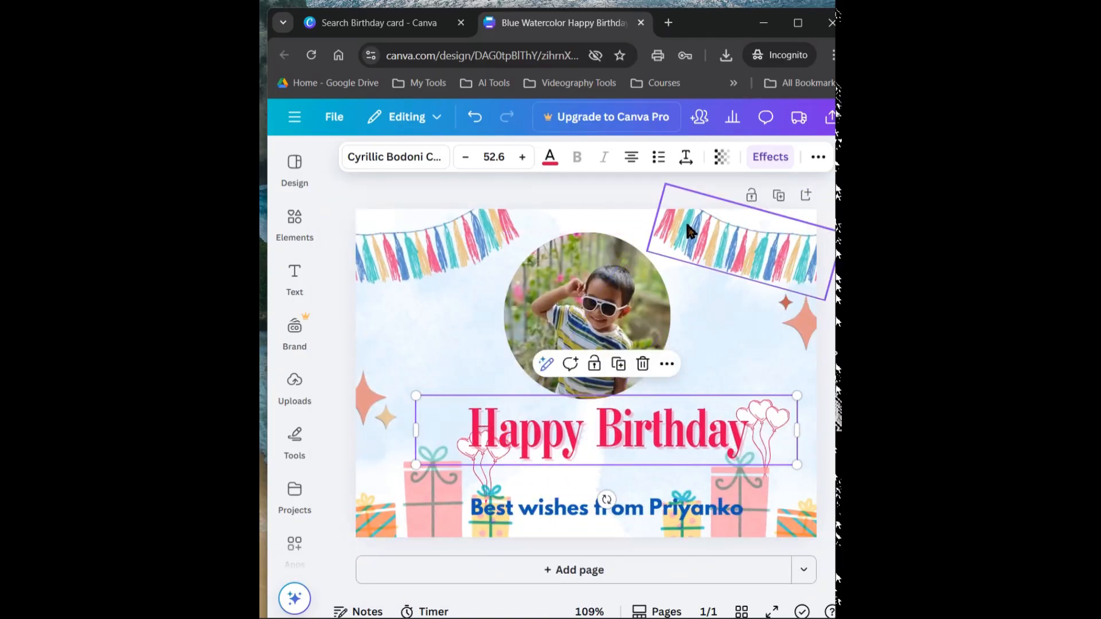
Check the background remover and the flip options for the watercolour image on the card's right half, dismissing the upgrade offer
left_click(552, 316)
left_click(567, 222)
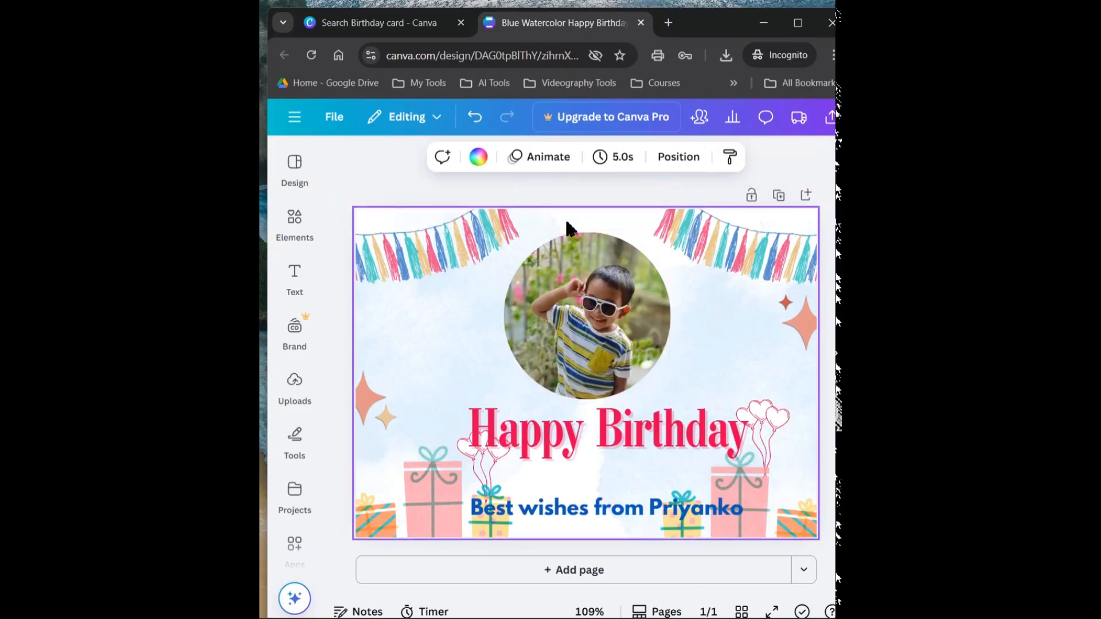
left_click(736, 323)
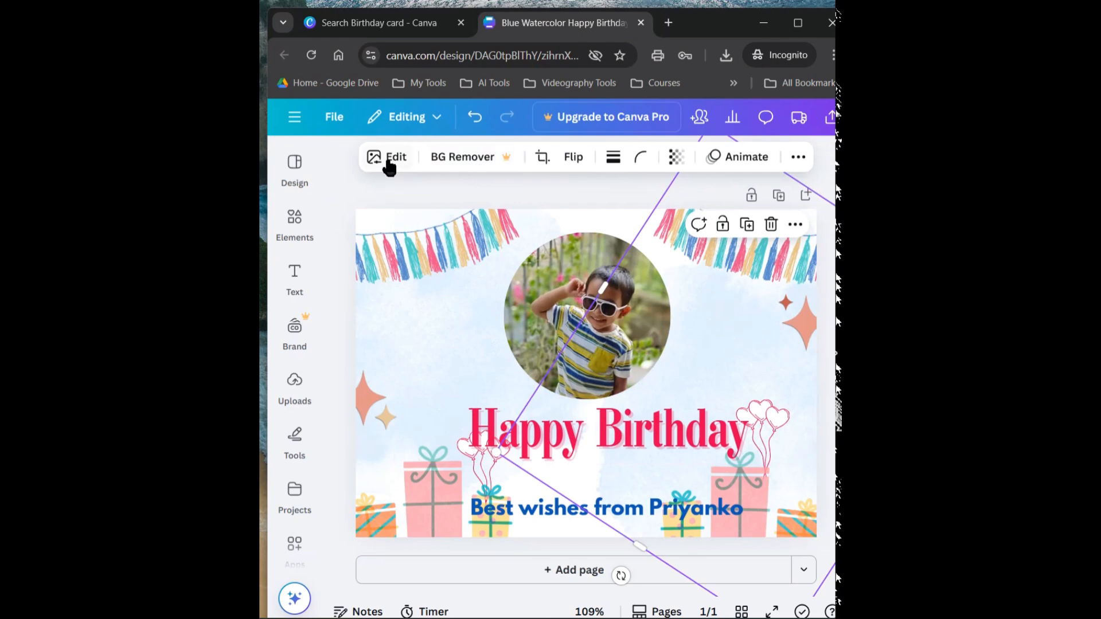
left_click(466, 160)
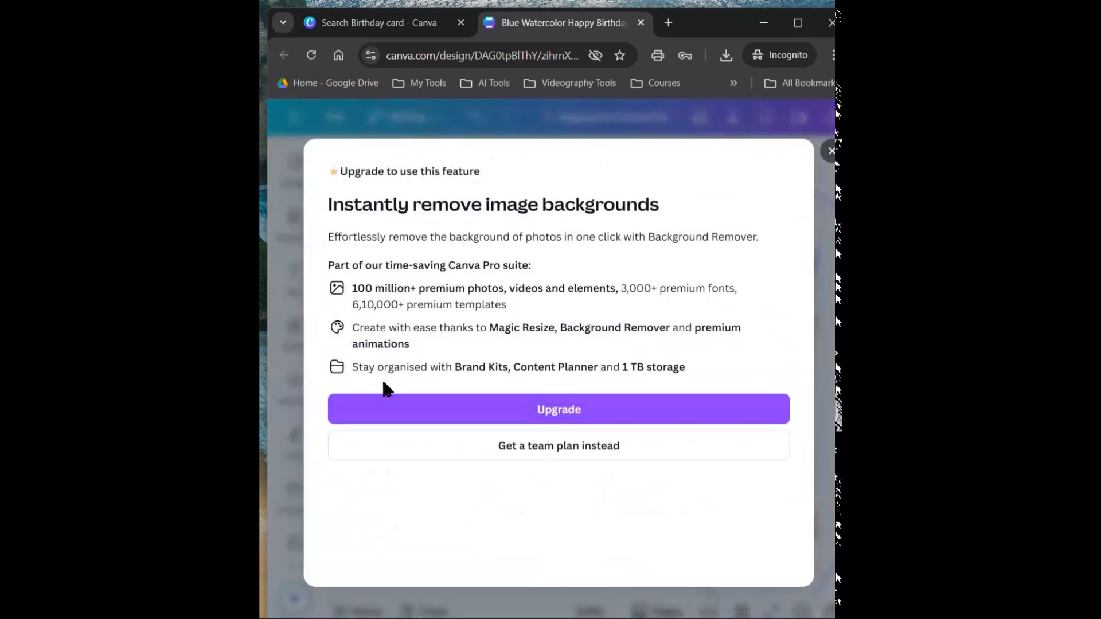
left_click(831, 155)
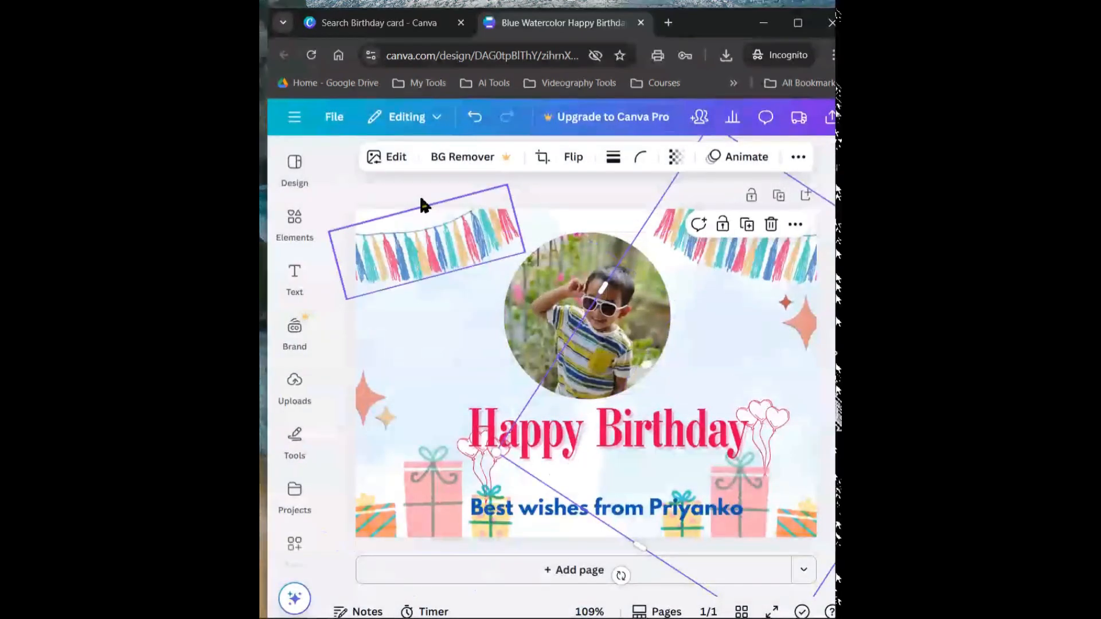
left_click(569, 158)
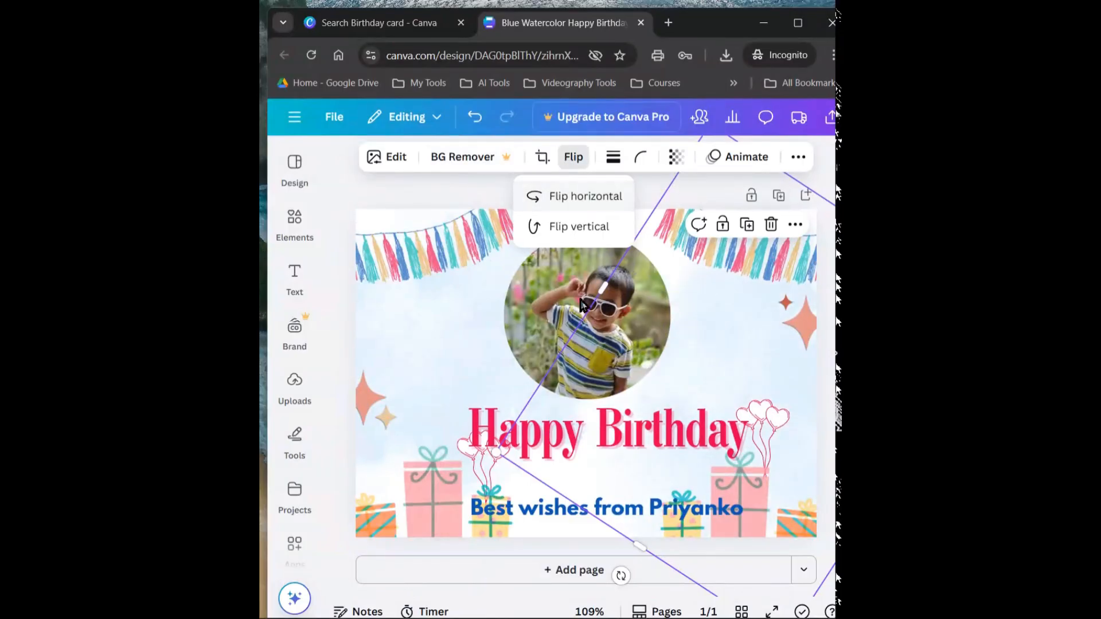
Undo the last change and select the Happy Birthday heading's text
left_click(590, 437)
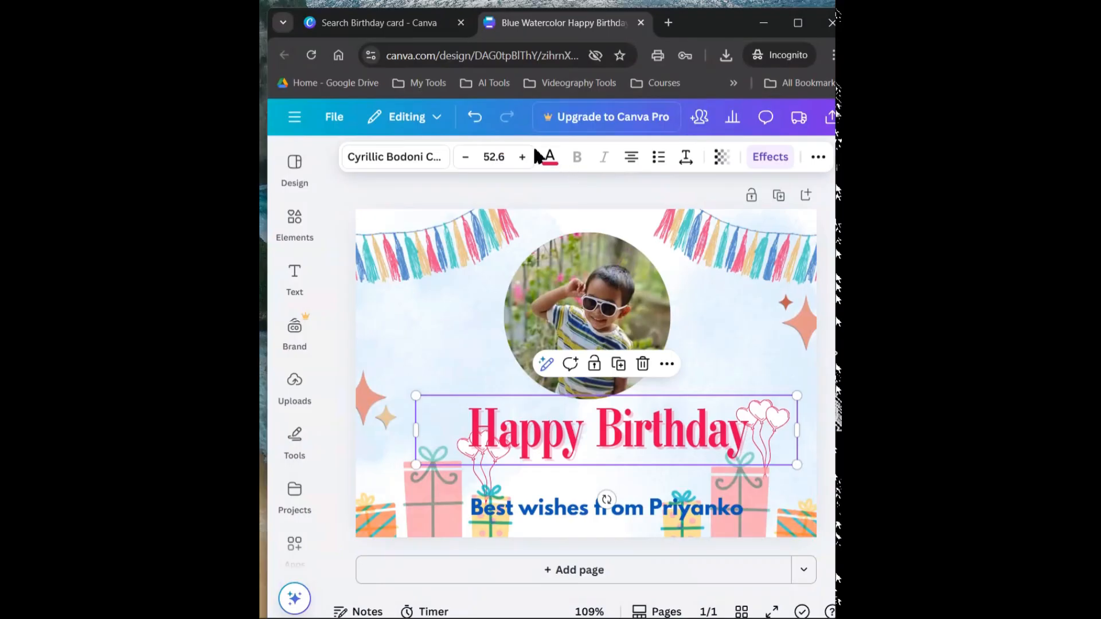
left_click(475, 118)
double_click(526, 410)
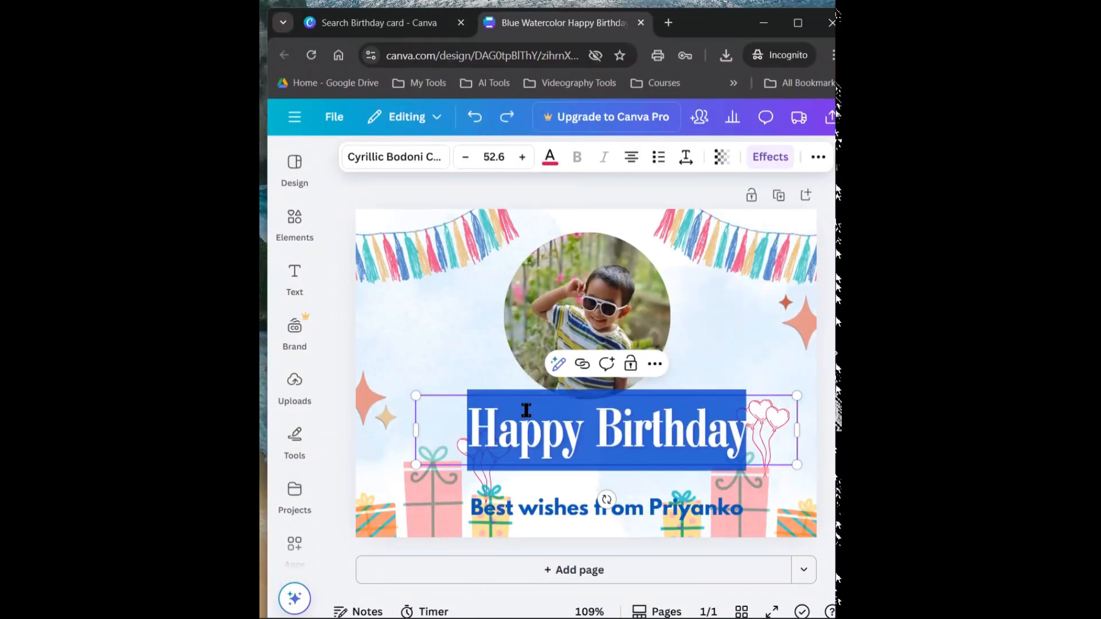
left_click(463, 278)
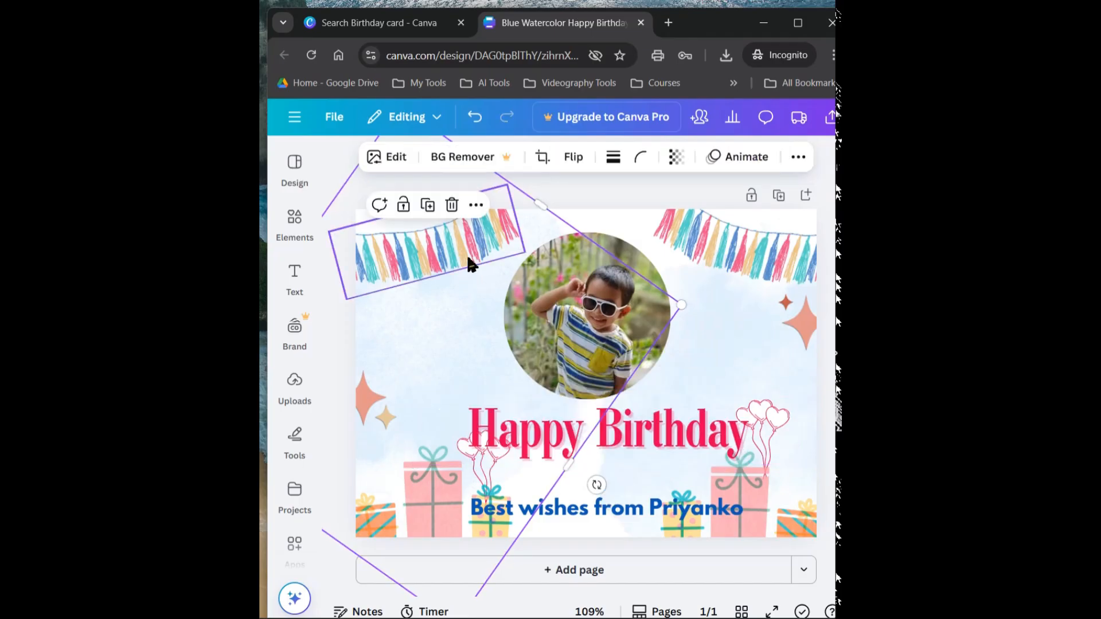
left_click(574, 157)
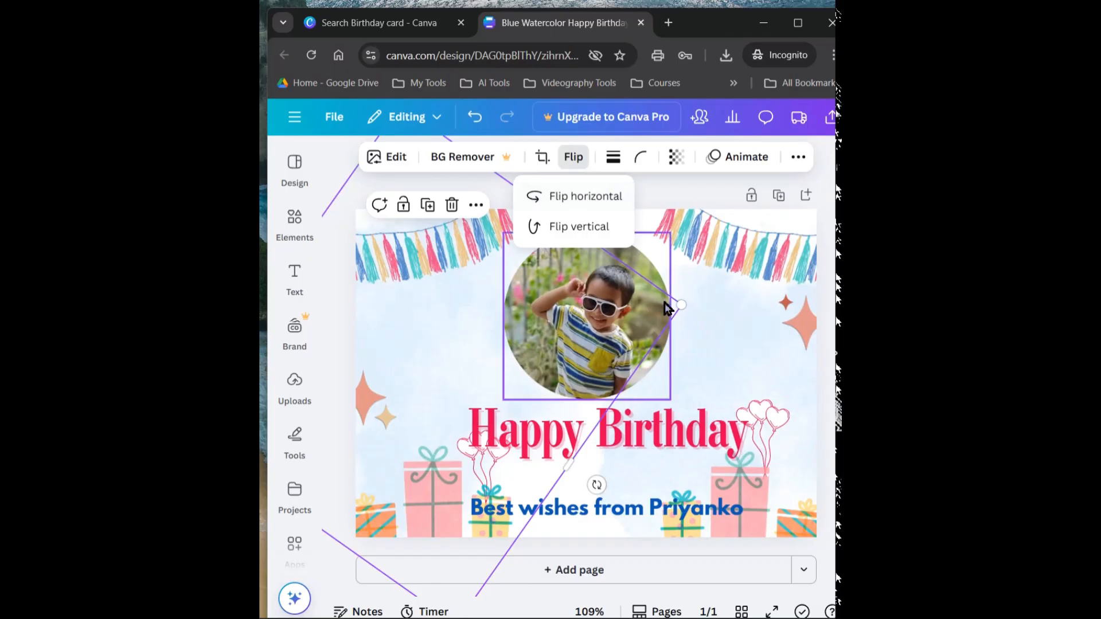
left_click(441, 340)
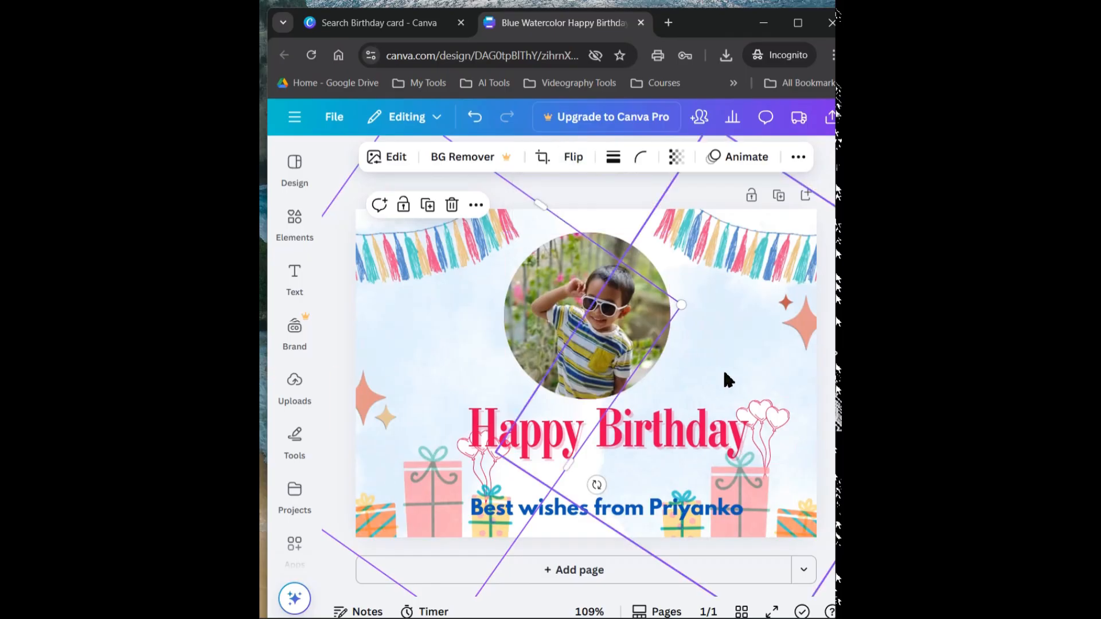
Flip the circular photo horizontally
left_click(555, 281)
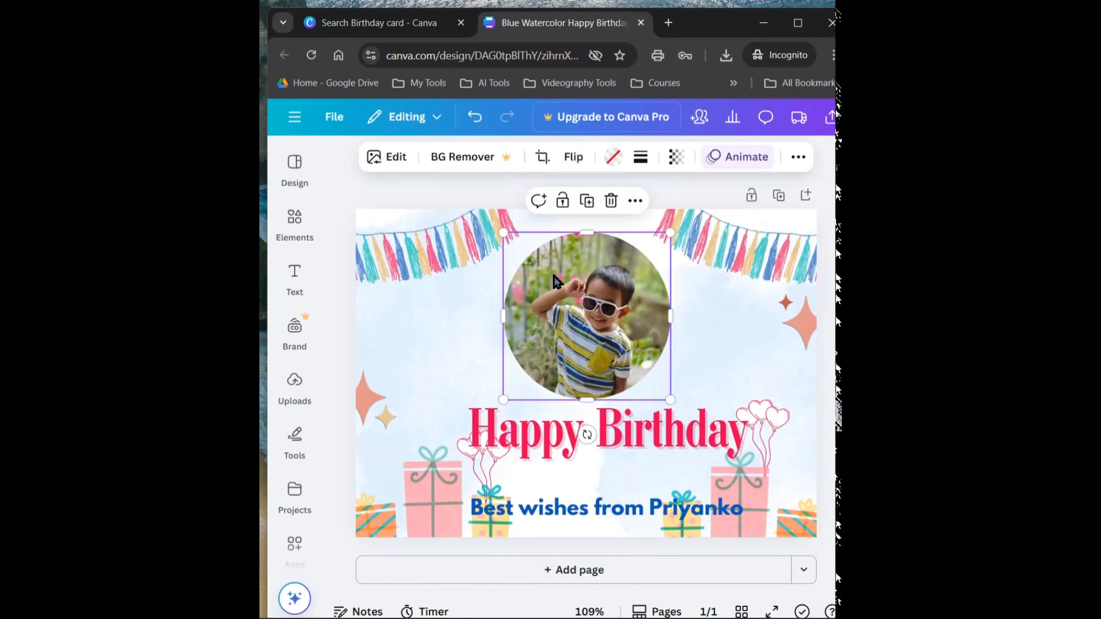
left_click(574, 156)
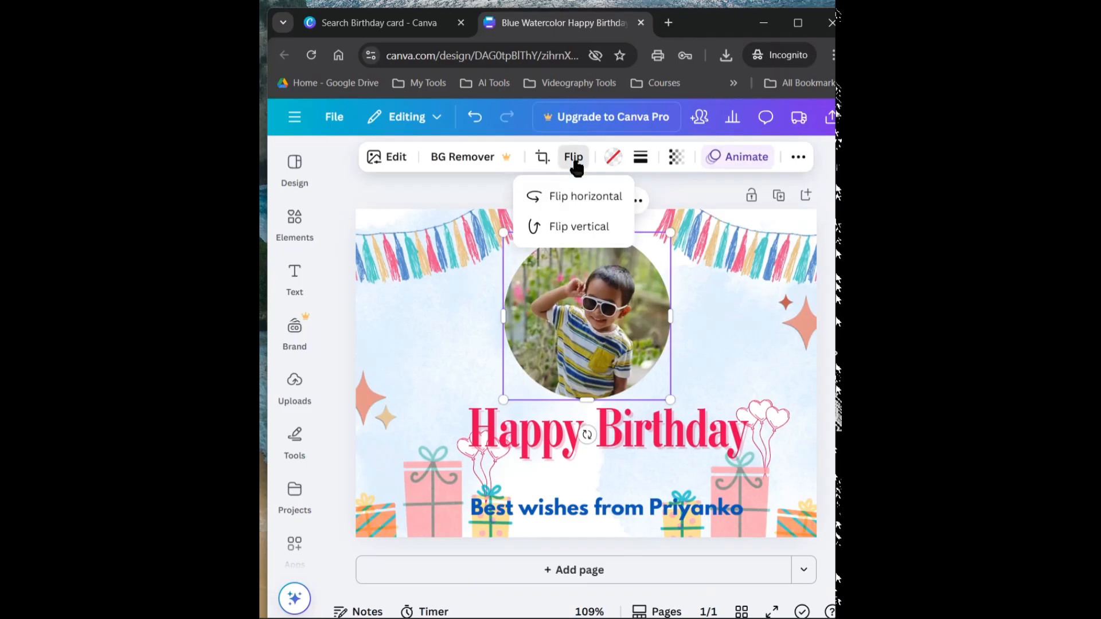
left_click(571, 207)
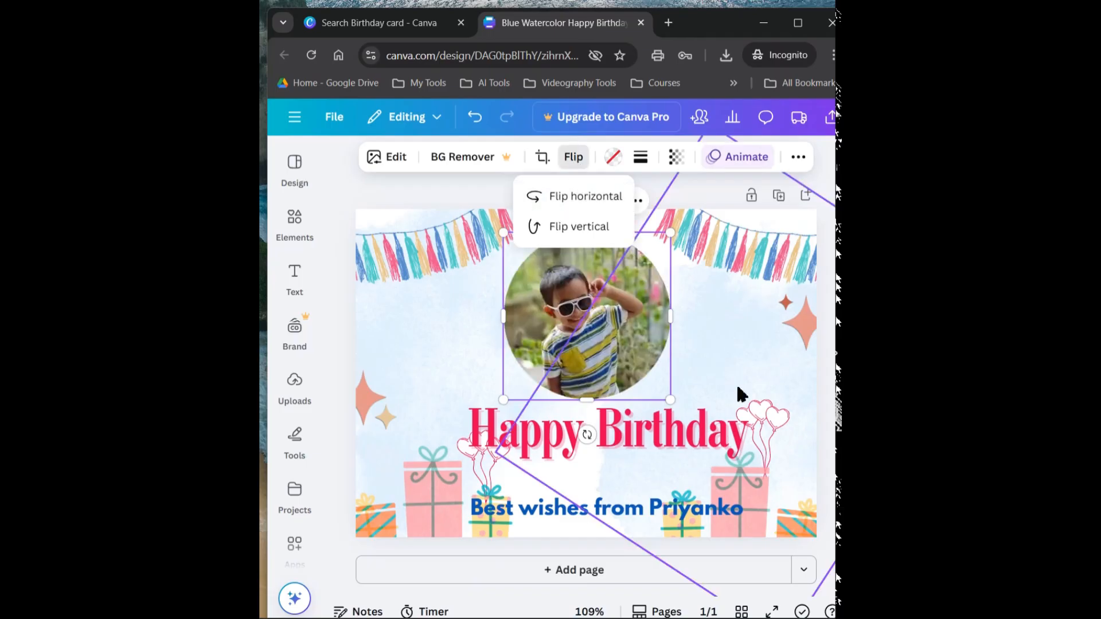
left_click(713, 333)
Increase the opacity of the watercolour background image on the card's left half, and clear the selection
left_click(425, 343)
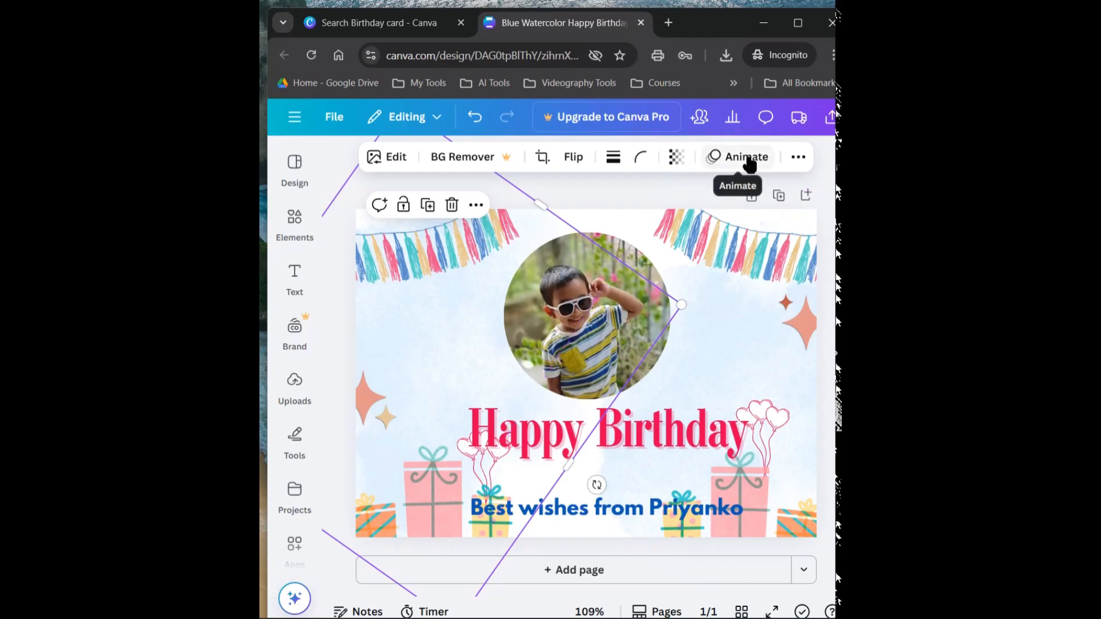
left_click(677, 158)
left_click_drag(645, 218, 686, 232)
left_click(710, 304)
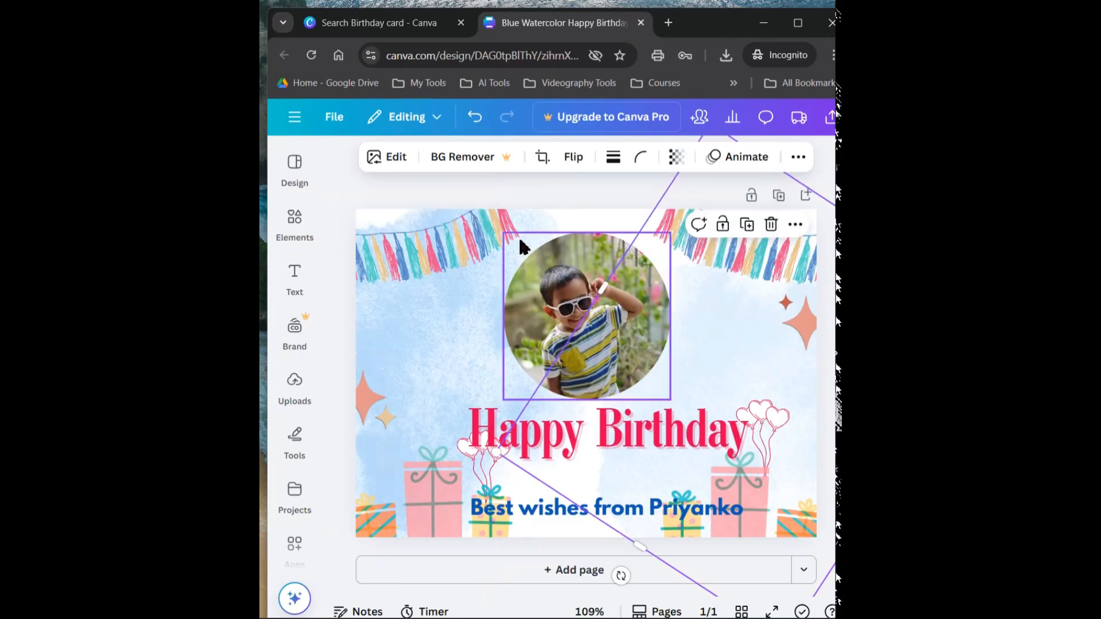
left_click(562, 196)
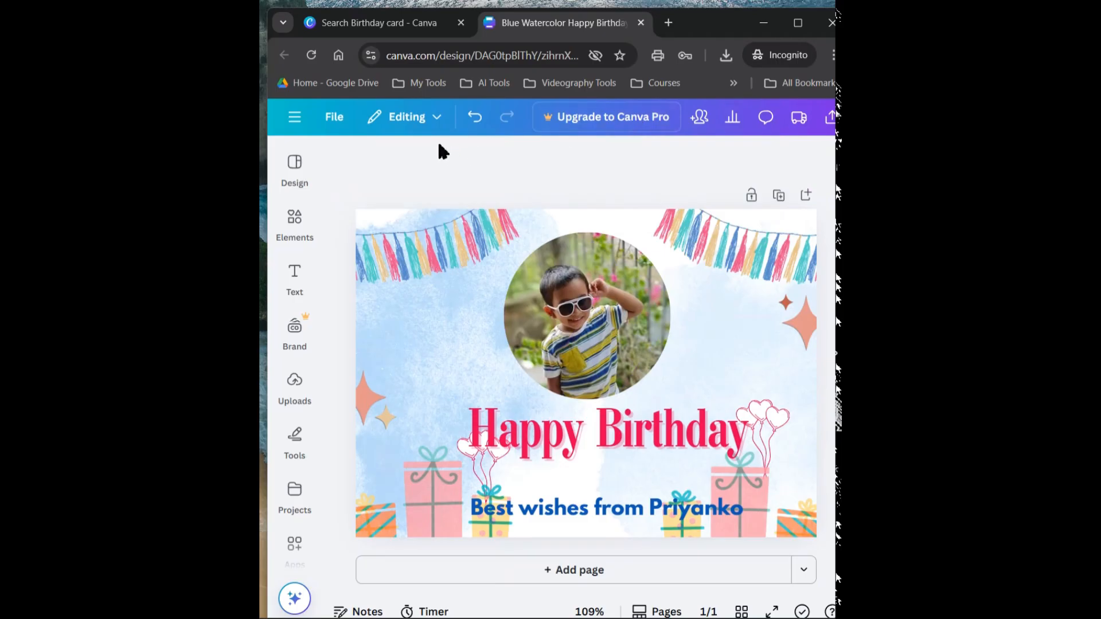
Look over the editing, commenting and viewing modes, and browse the Brand and Design template options
left_click(406, 123)
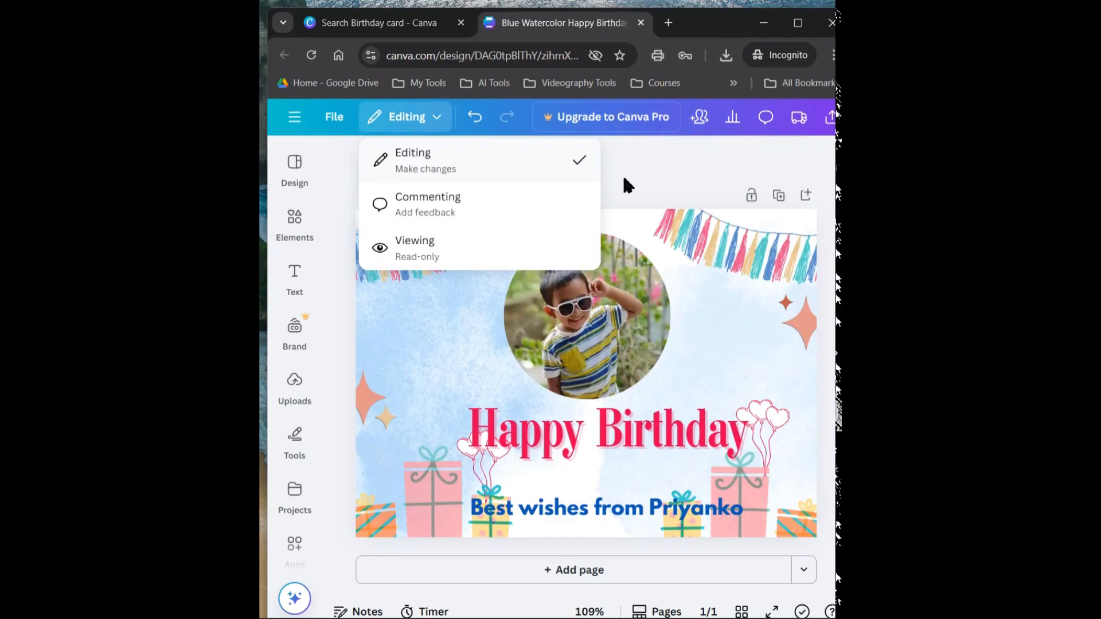
left_click(665, 174)
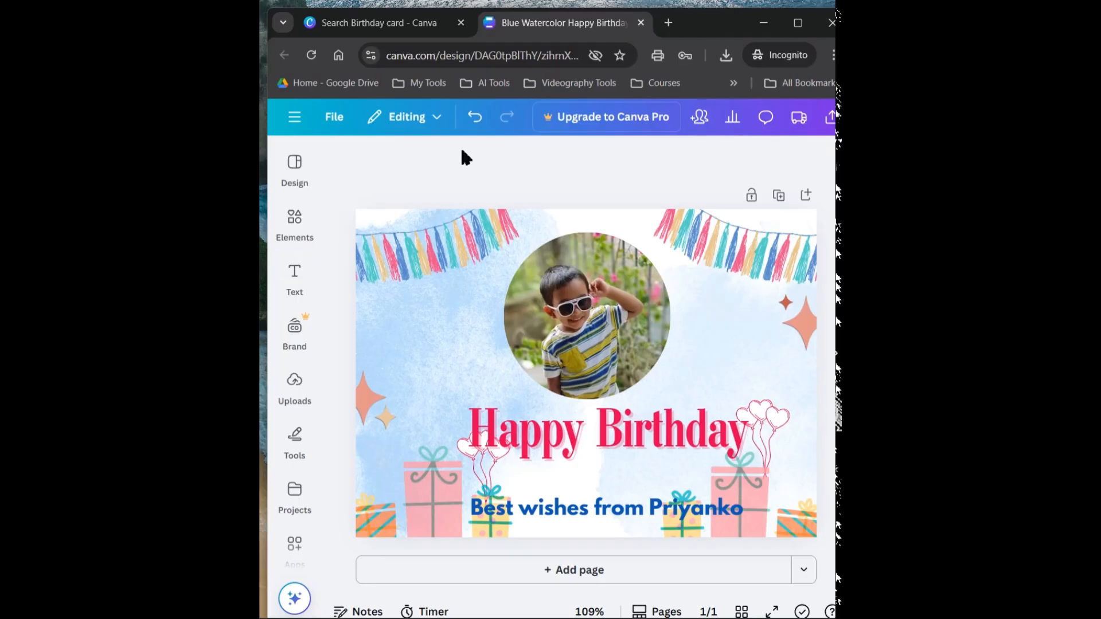
left_click(295, 327)
left_click(309, 179)
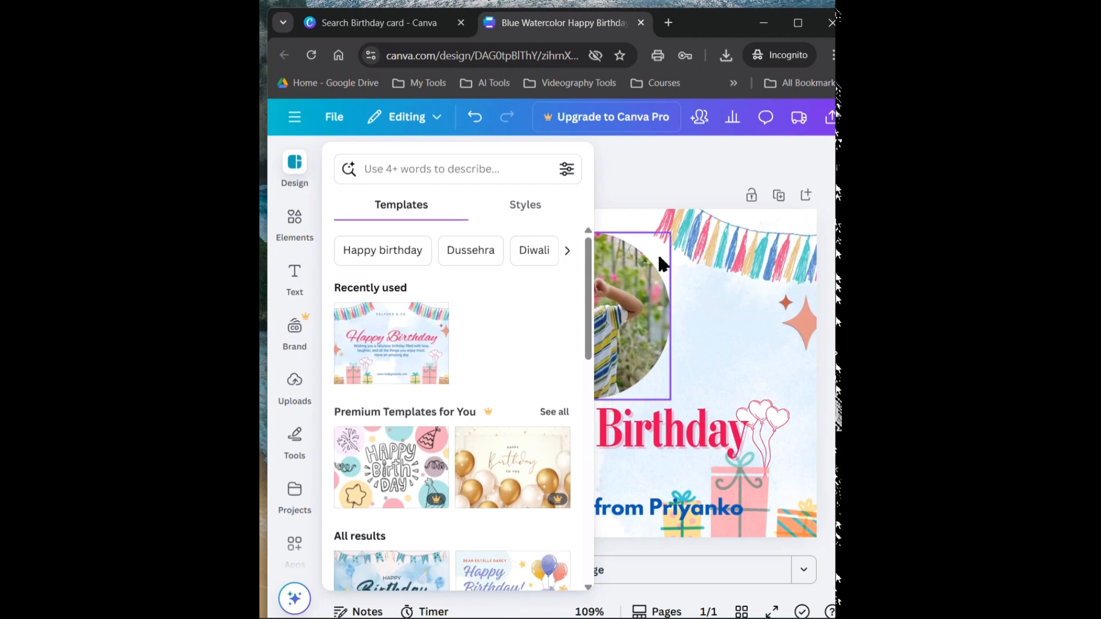
left_click(648, 178)
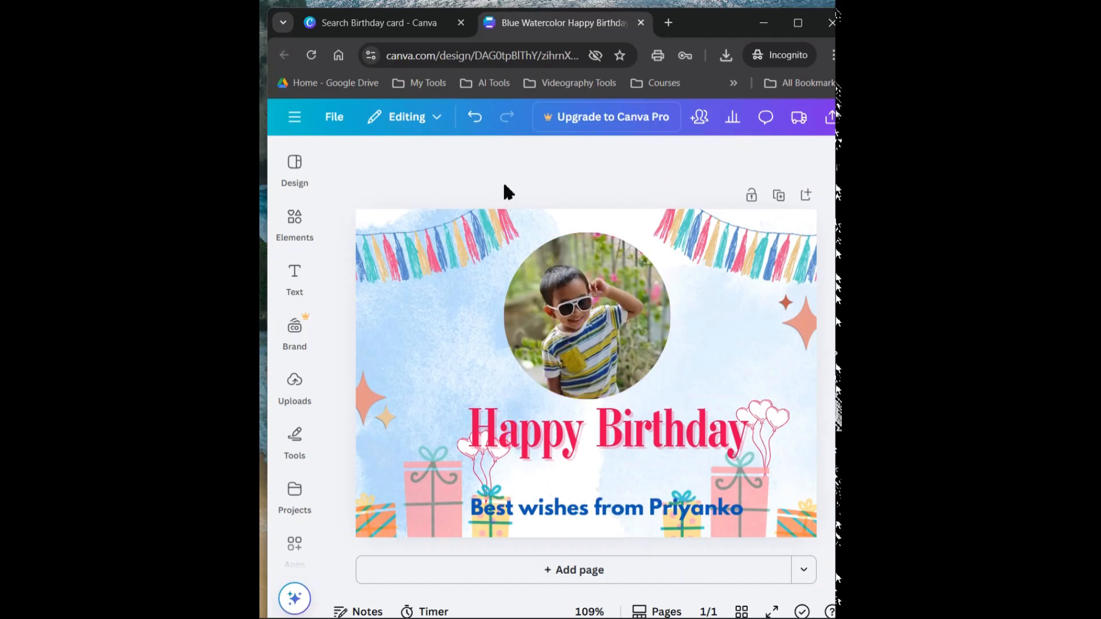
Undo the background opacity change and the photo flip, and redo both
left_click(474, 122)
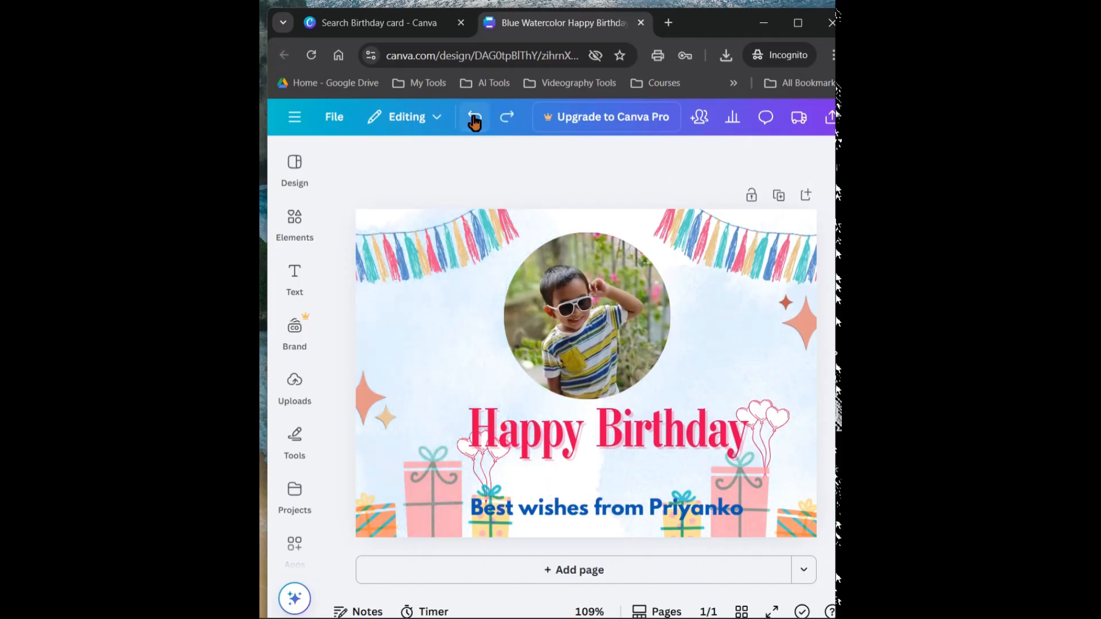
left_click(474, 122)
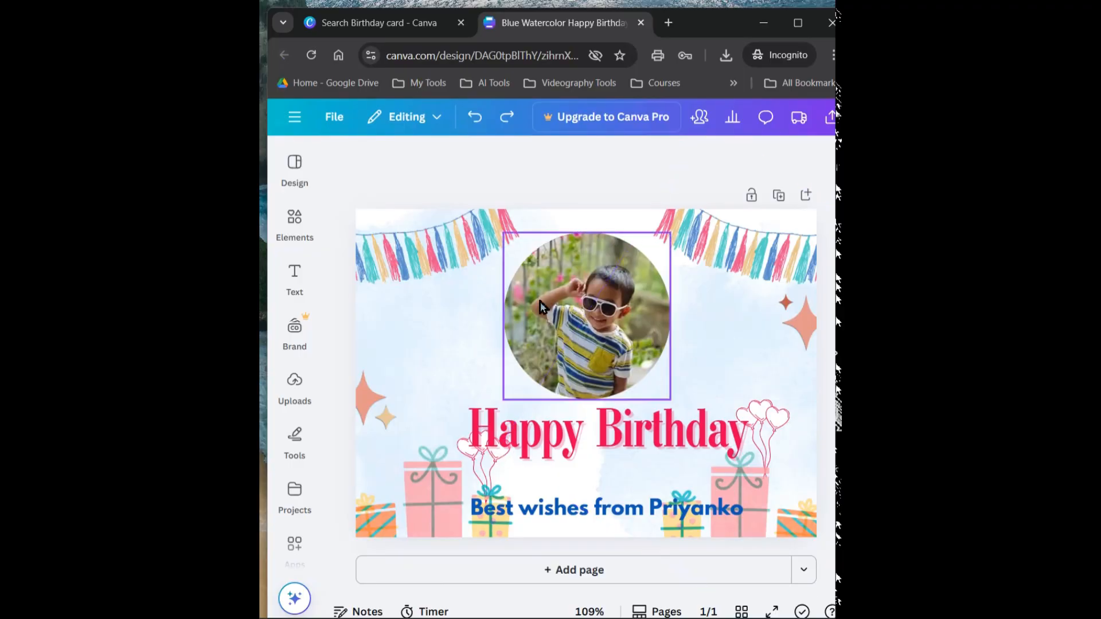
left_click(509, 119)
left_click(508, 118)
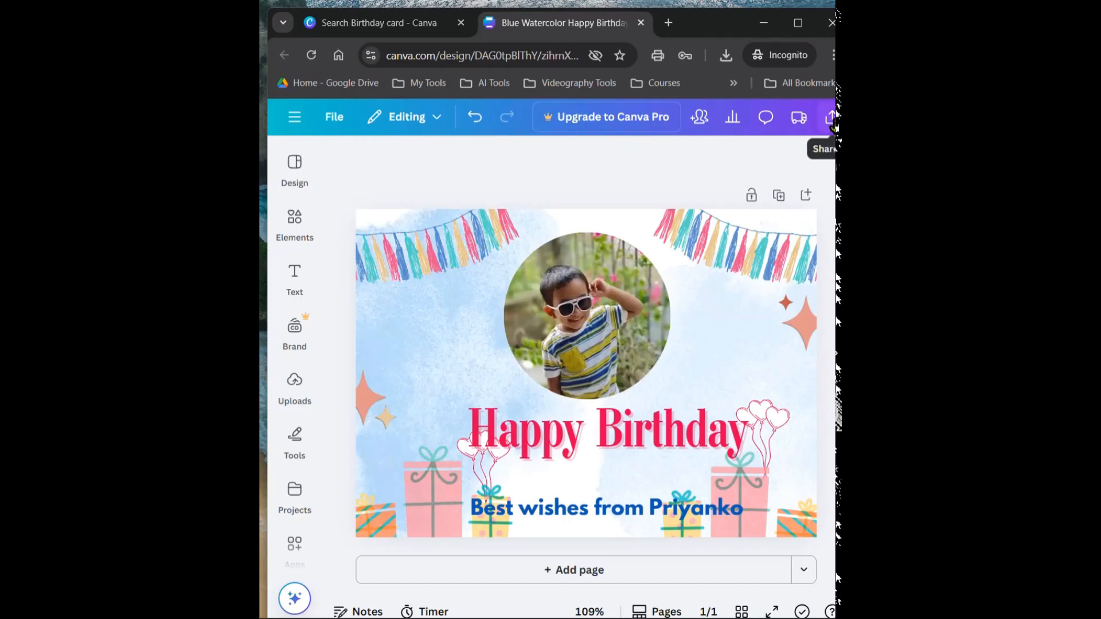
Download the birthday card as an MP4 Video at the original quality and save the file in Downloads
left_click(831, 118)
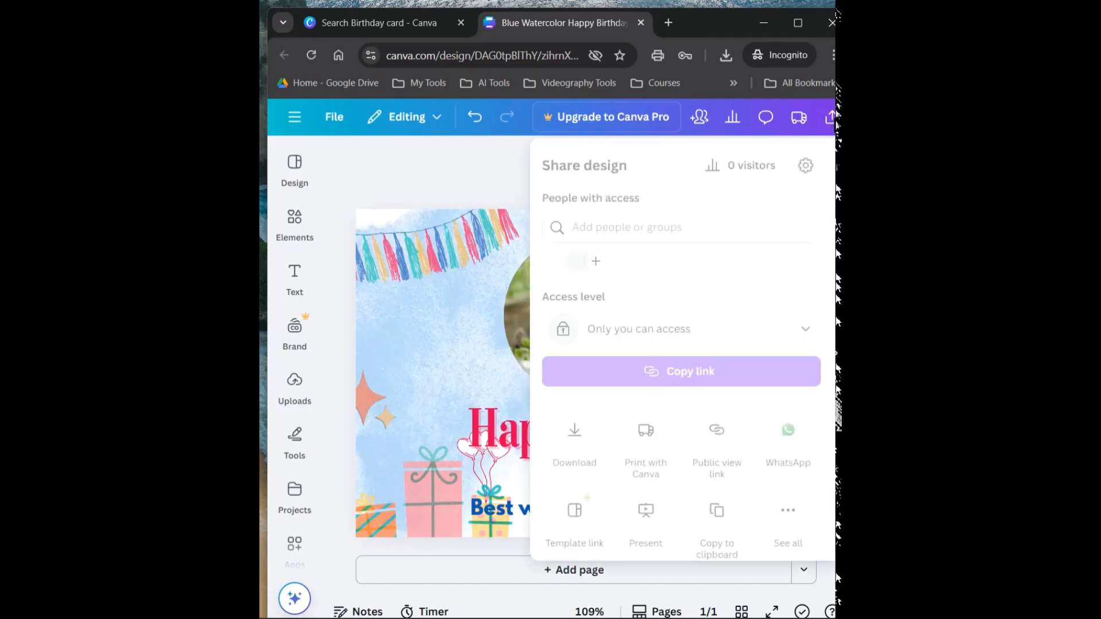
left_click(576, 436)
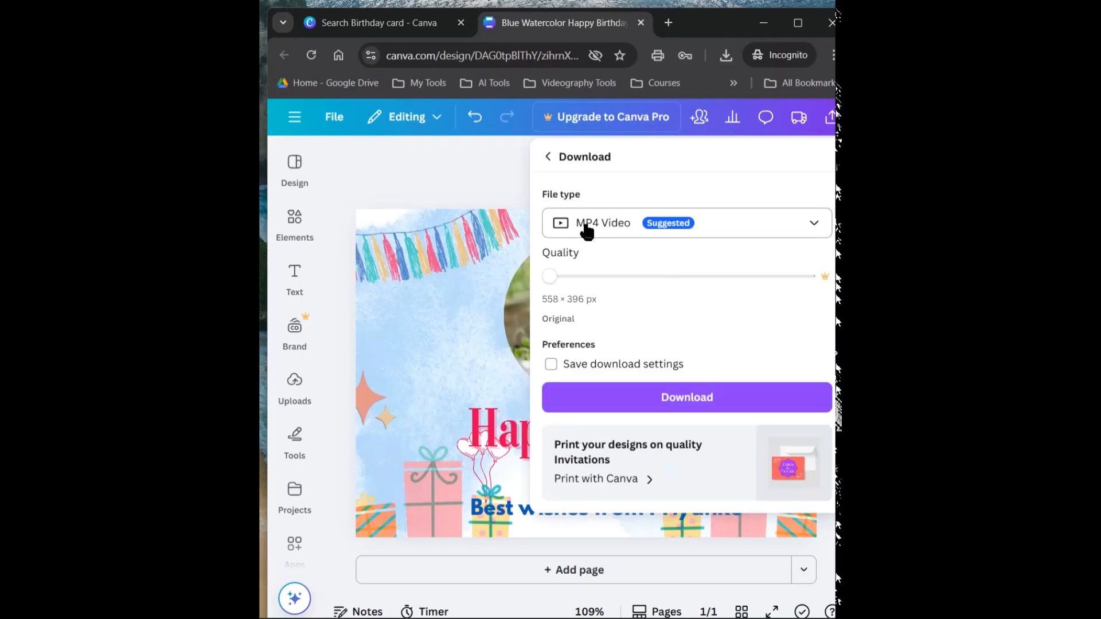
left_click(676, 403)
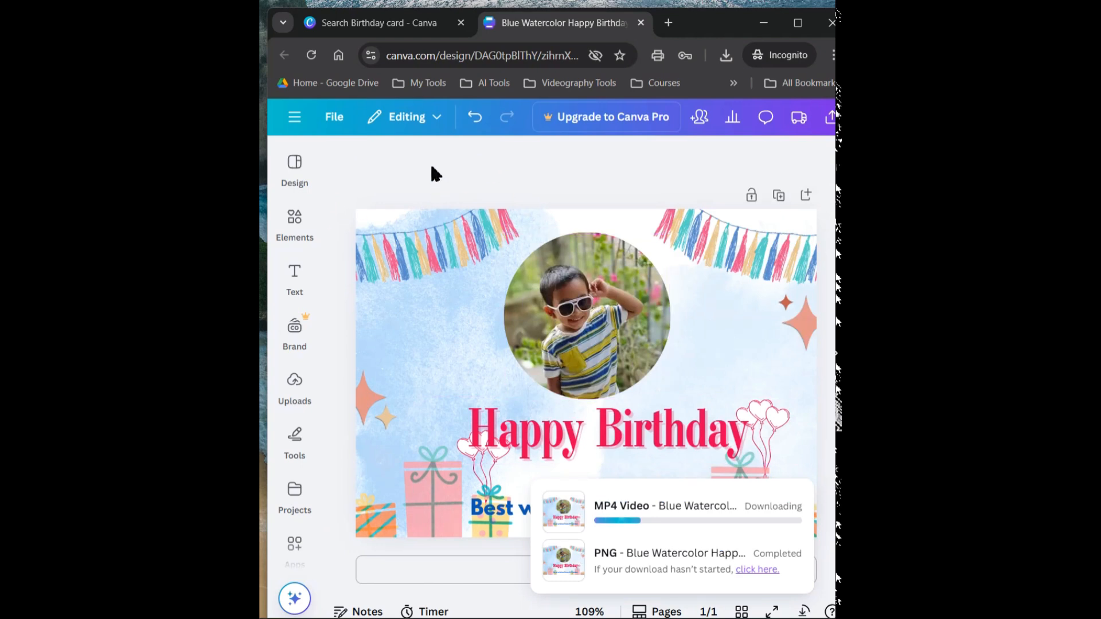
left_click(299, 177)
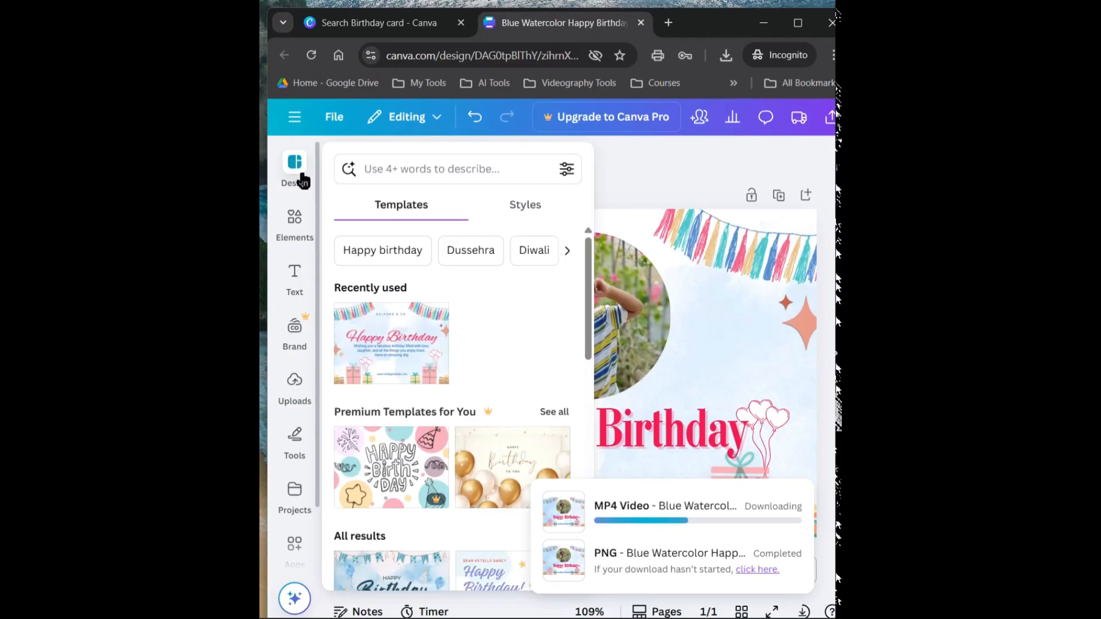
left_click(679, 187)
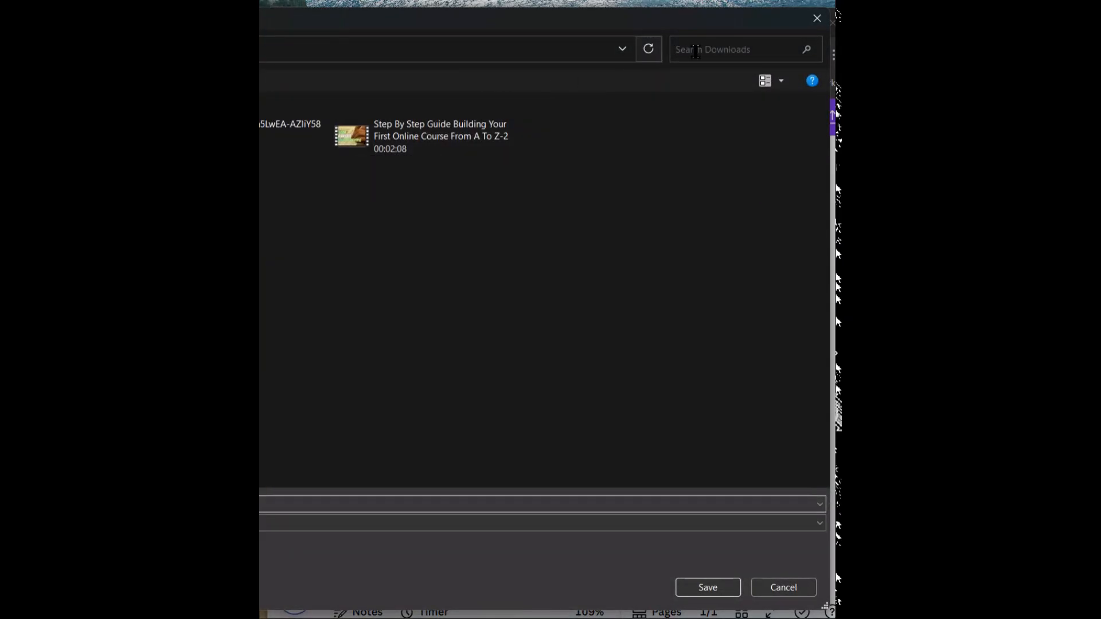
left_click(722, 585)
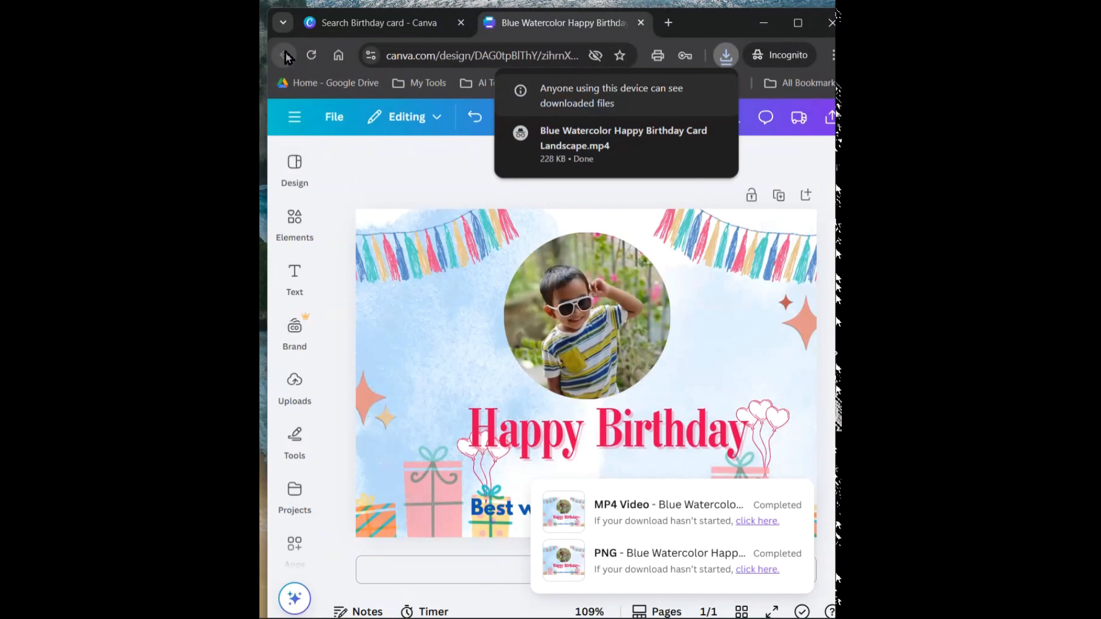
Switch to the Canva home tab, go to Projects and reopen the saved birthday card listed under Designs
left_click(351, 25)
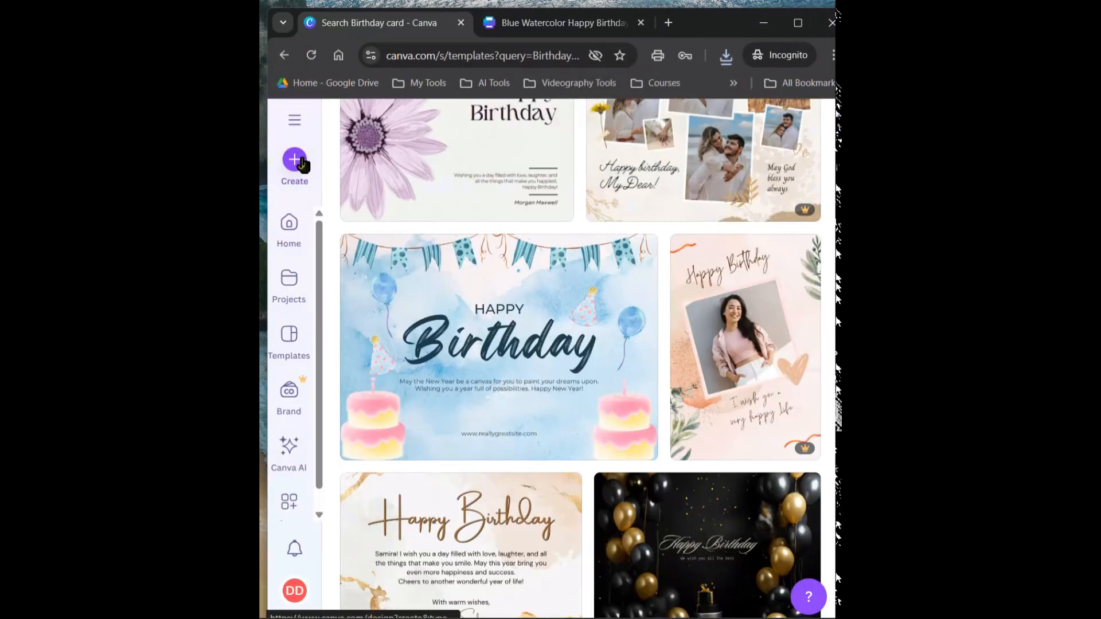
left_click(289, 292)
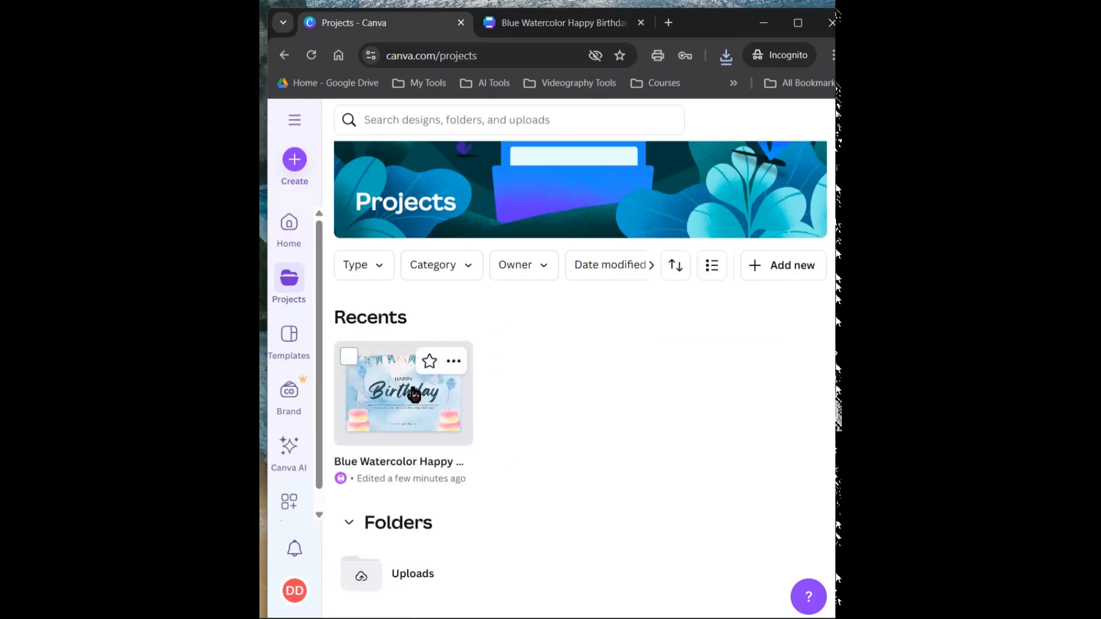
scroll(539, 473, "down", 1)
scroll(542, 468, "down", 8)
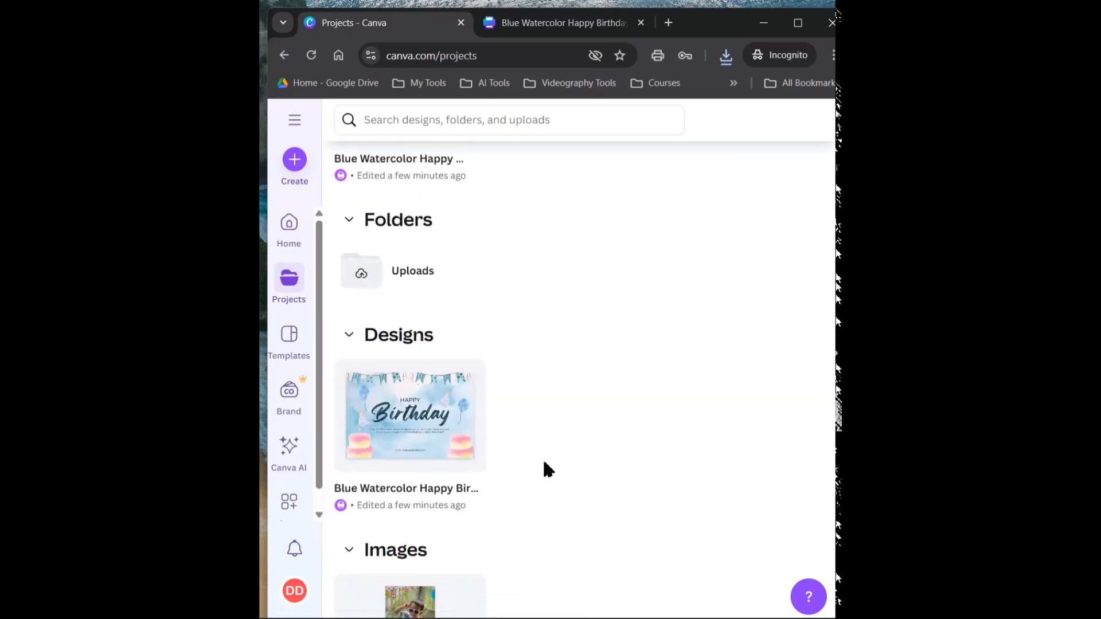
scroll(408, 315, "up", 8)
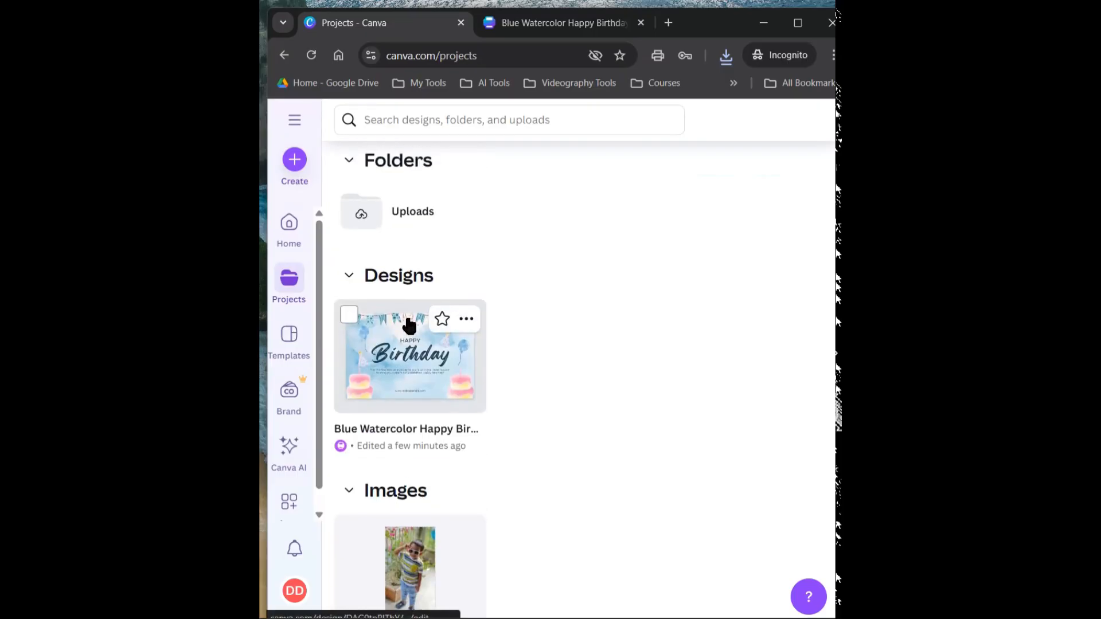
left_click(381, 359)
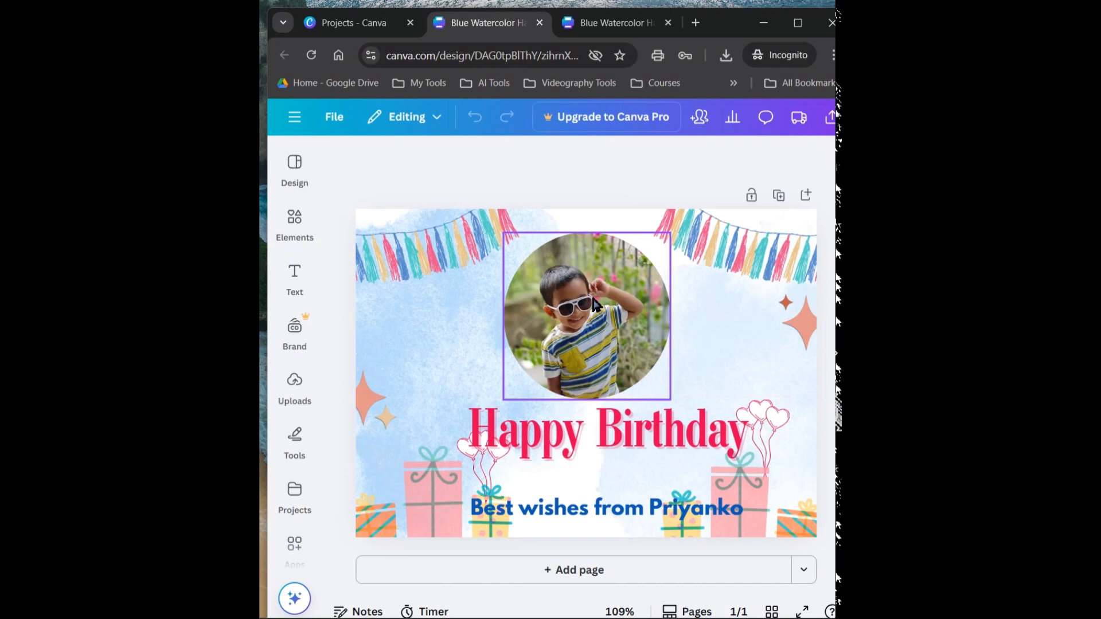
Move the "Happy Birthday" heading slightly lower on the card
left_click_drag(580, 437, 586, 449)
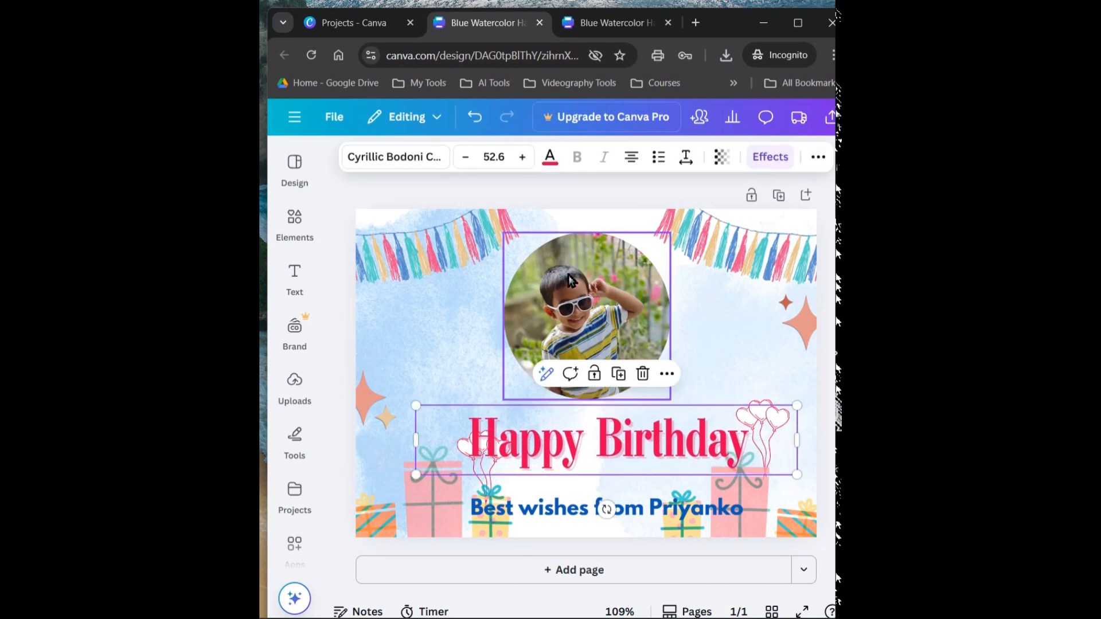
left_click(696, 281)
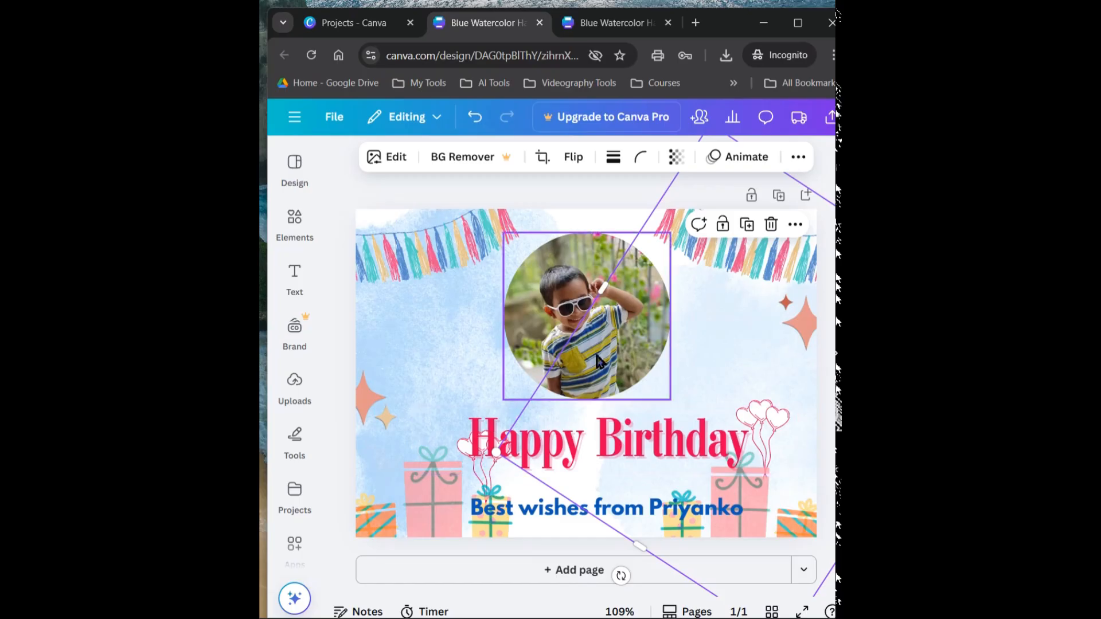
Try sending the "Happy Birthday" heading backward and to the back of the layers, and undo sending it to the back
left_click(583, 438)
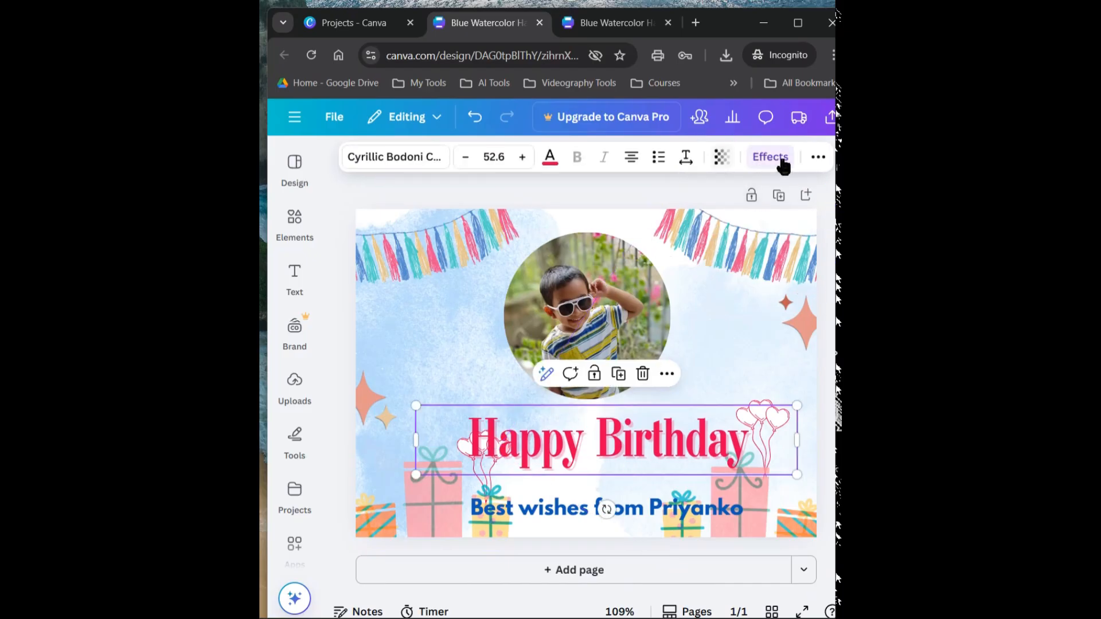
left_click(818, 159)
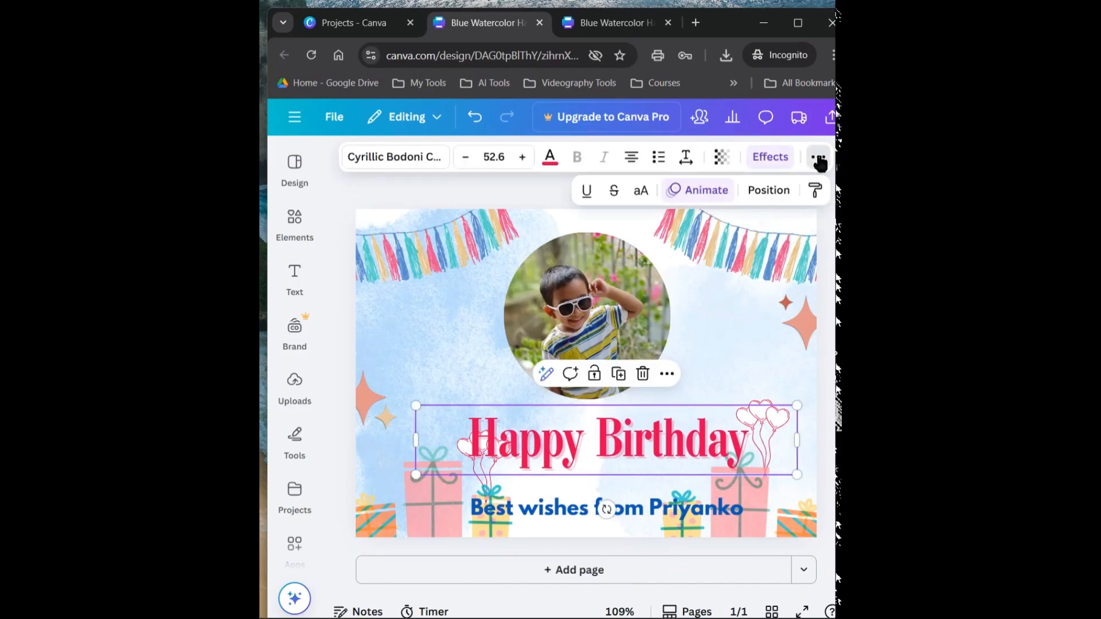
left_click(772, 192)
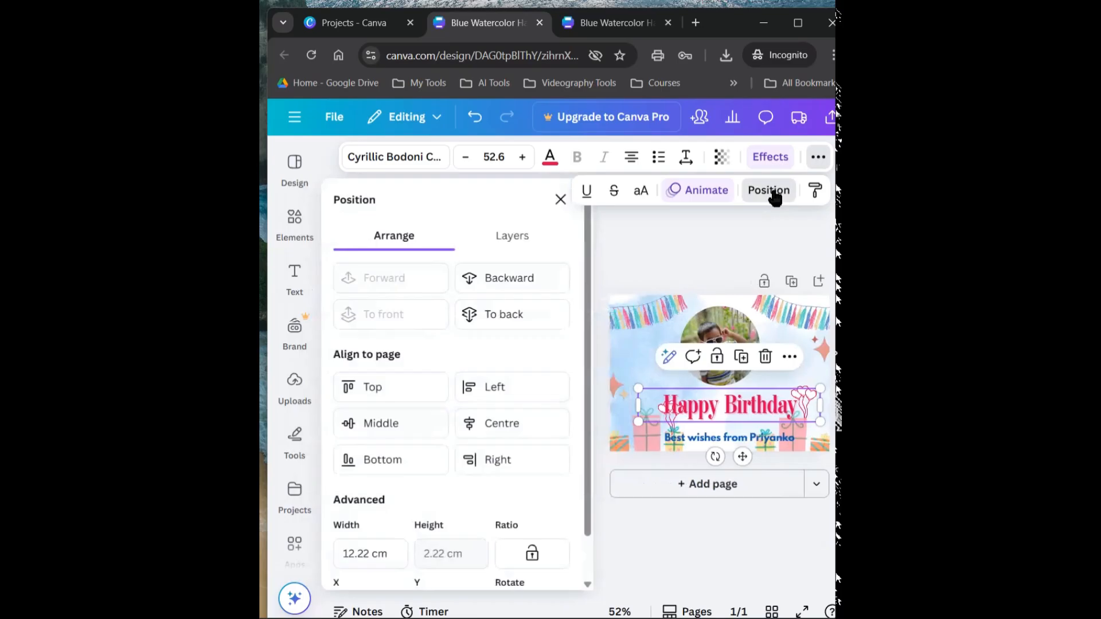
left_click(504, 288)
left_click(511, 315)
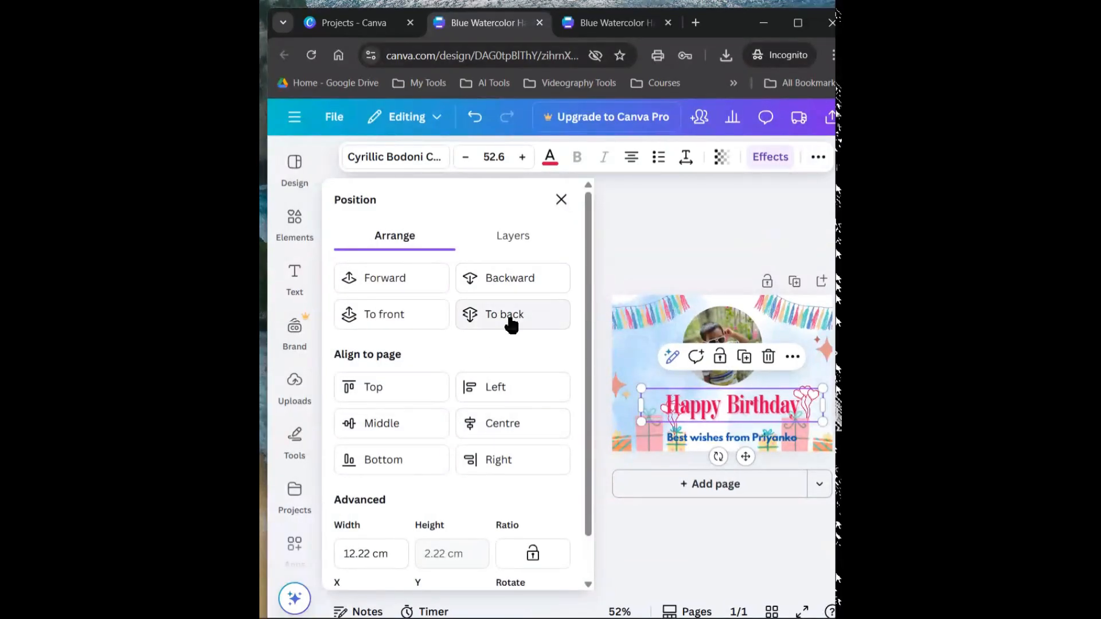
left_click(639, 360)
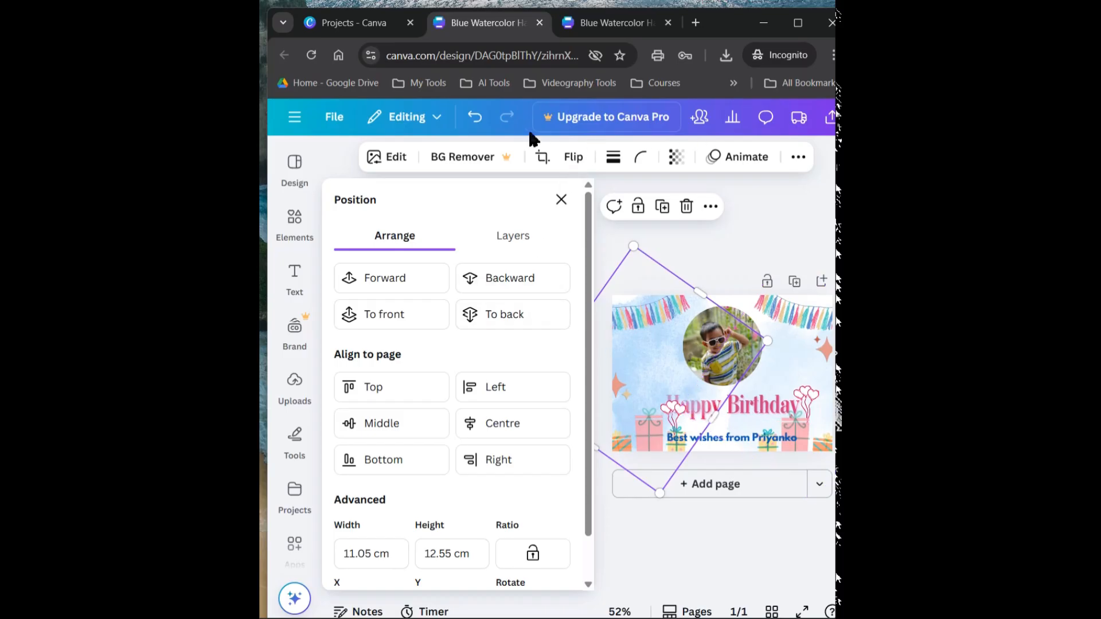
left_click(477, 121)
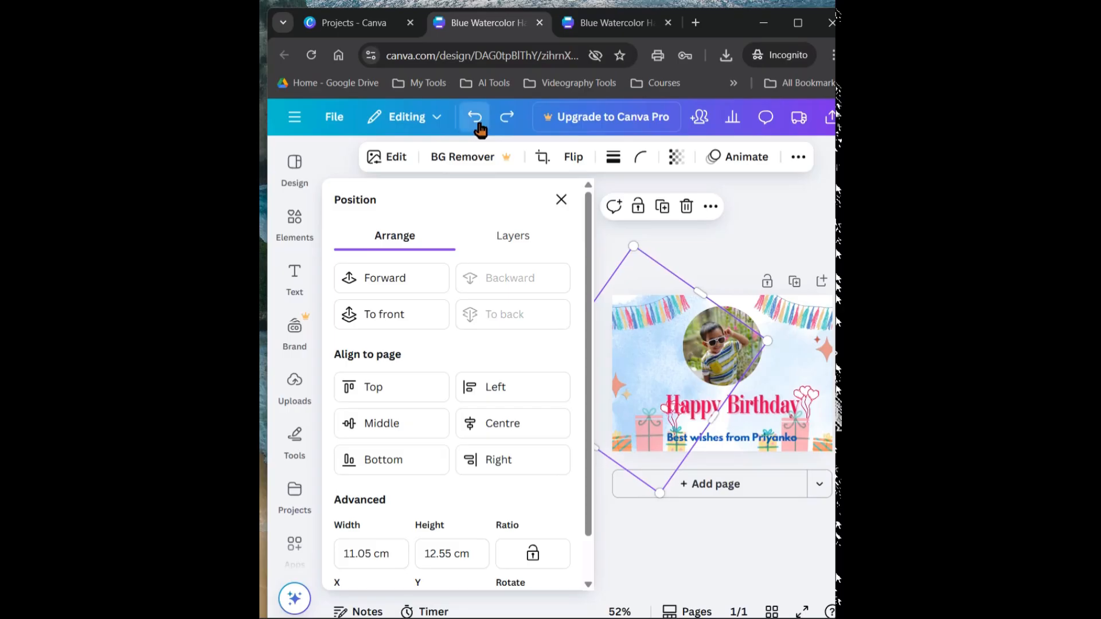
left_click(711, 238)
scroll(833, 376, "up", 5)
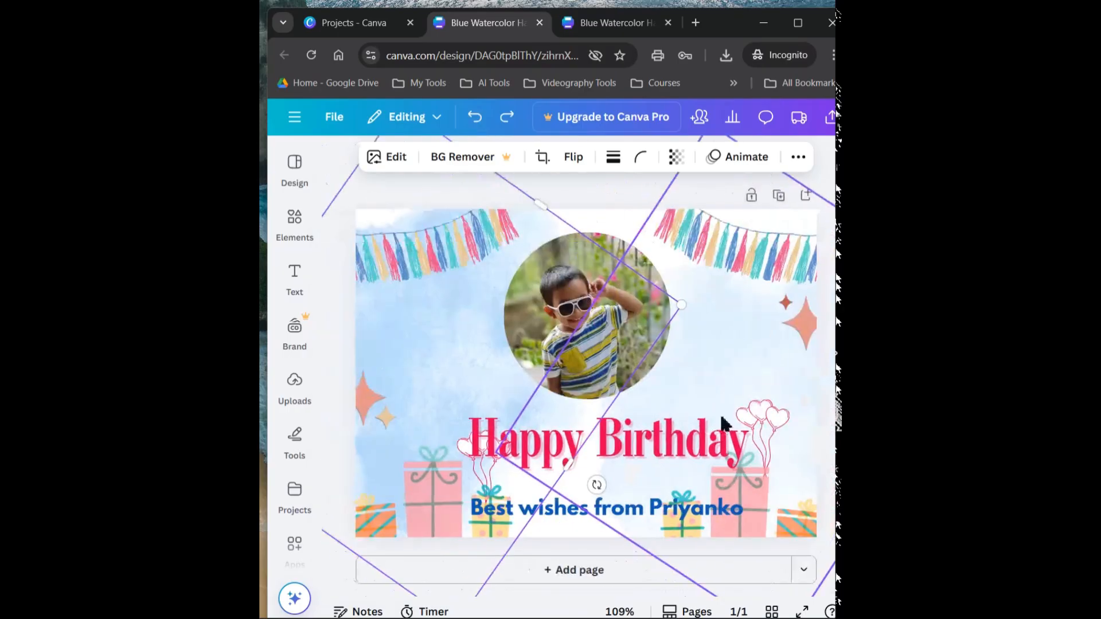
Shift the "Happy Birthday" heading up and right, and rearrange the left balloons toward the card's edge with the gift boxes slightly inward
left_click(668, 428)
left_click_drag(668, 429, 689, 419)
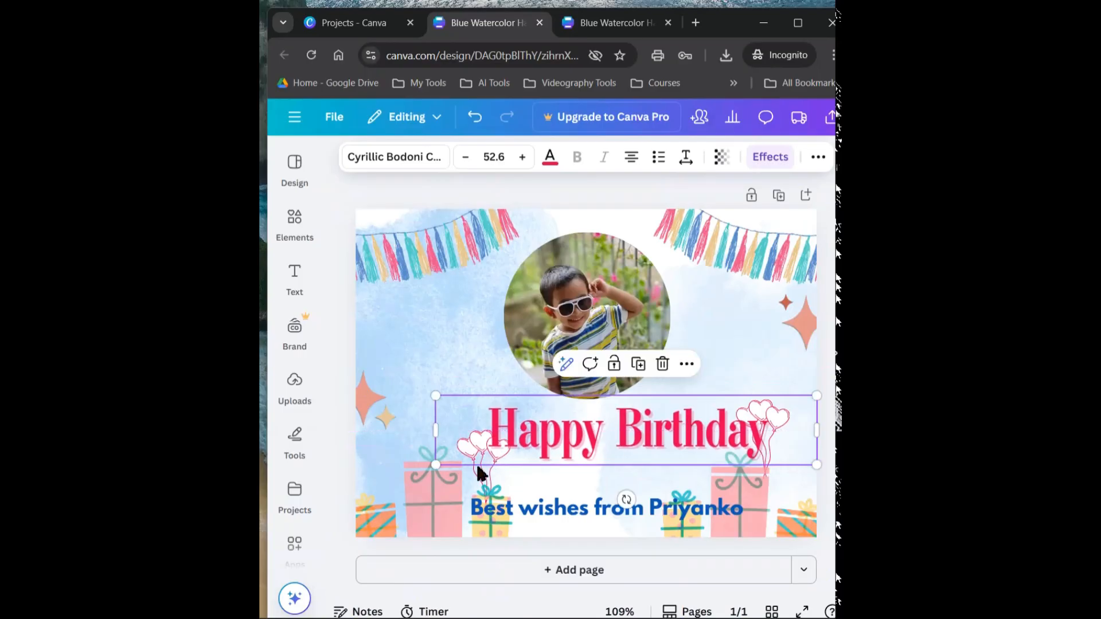
left_click(474, 483)
left_click(414, 467)
left_click_drag(432, 487, 363, 482)
left_click(475, 490)
left_click_drag(475, 490, 406, 450)
left_click(383, 514)
left_click_drag(383, 514, 468, 510)
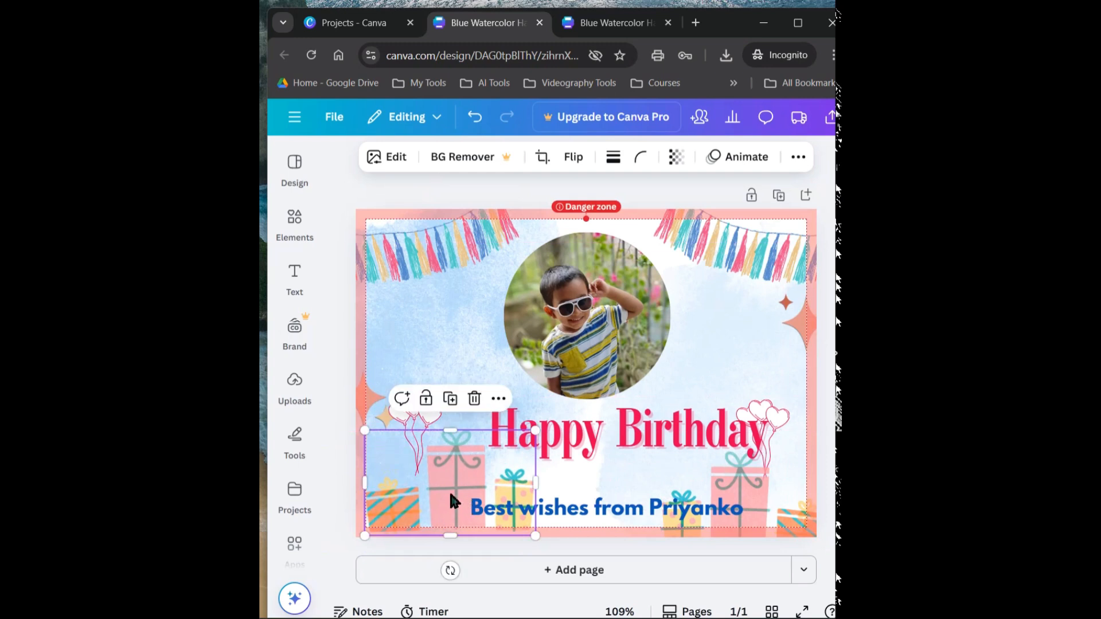
left_click_drag(402, 424, 406, 441)
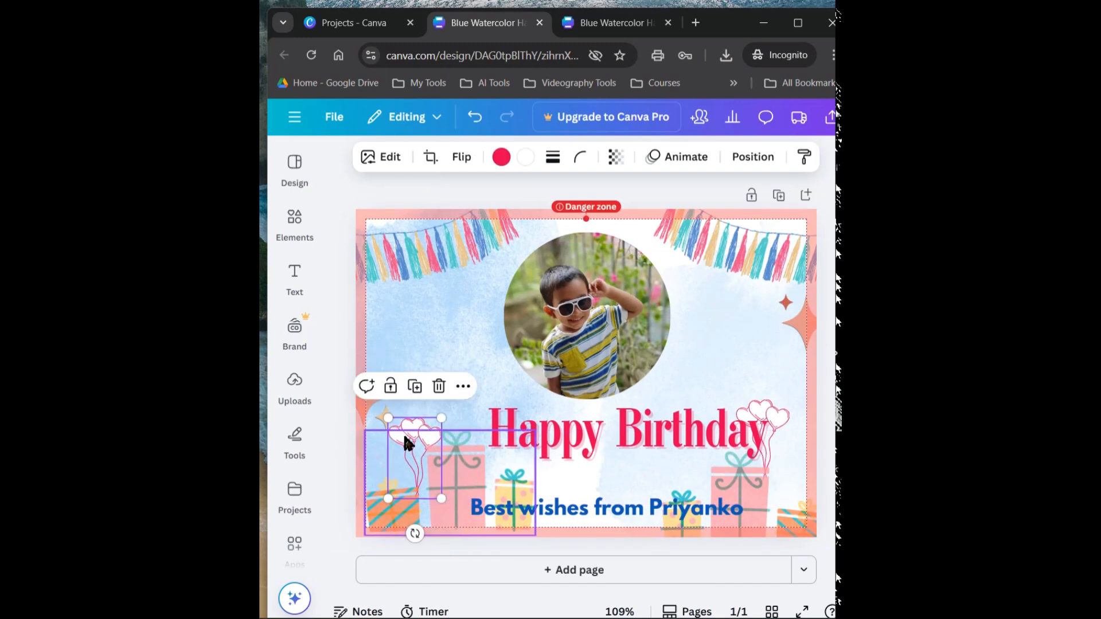
Move the heading up over the photo, and arrange the right-hand balloons and gift boxes to mirror the left side
left_click(769, 459)
left_click(784, 481)
left_click_drag(768, 499, 744, 504)
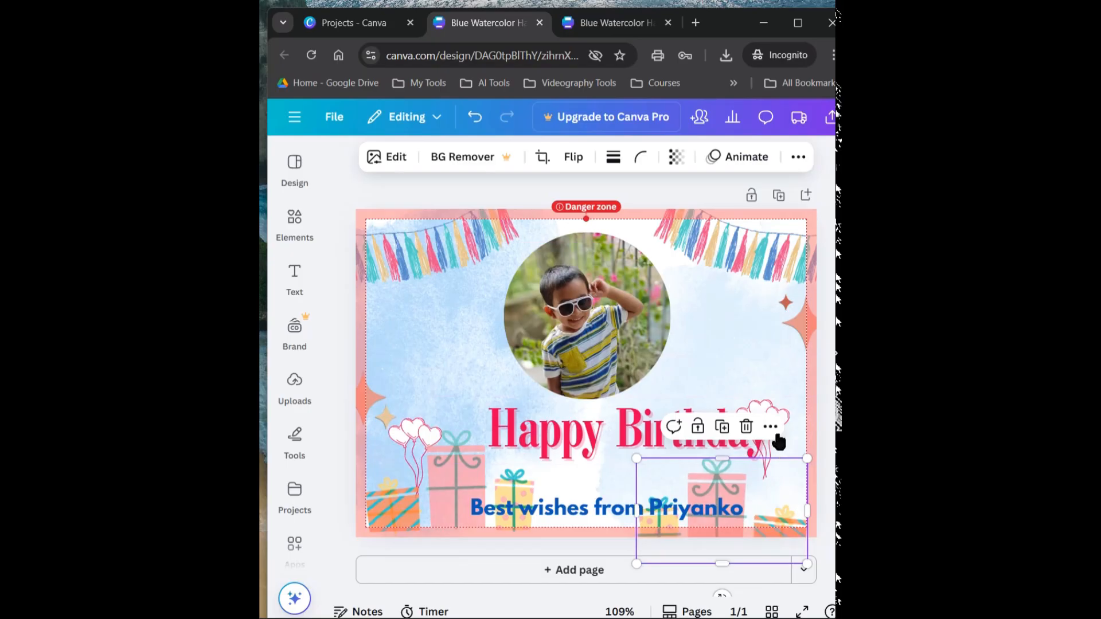
left_click(615, 447)
left_click_drag(595, 423, 558, 374)
left_click(762, 450)
left_click_drag(762, 450, 783, 461)
left_click_drag(717, 498, 741, 471)
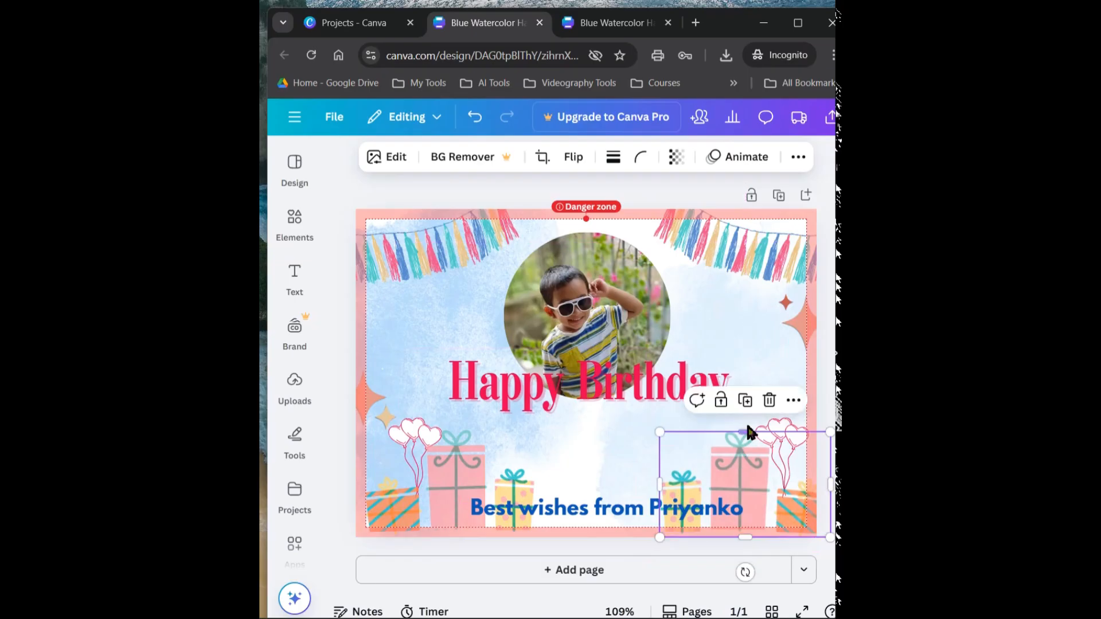
Reposition the "Happy Birthday" heading centrally beneath the circular photo, between the two balloon bunches
left_click_drag(693, 394, 678, 438)
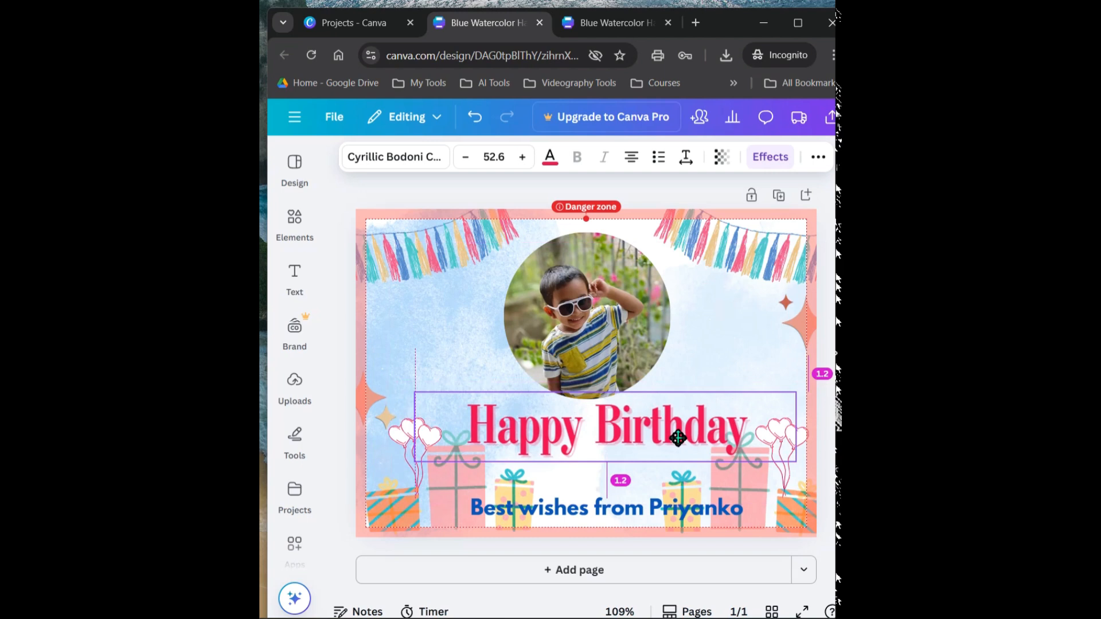
left_click_drag(678, 438, 678, 438)
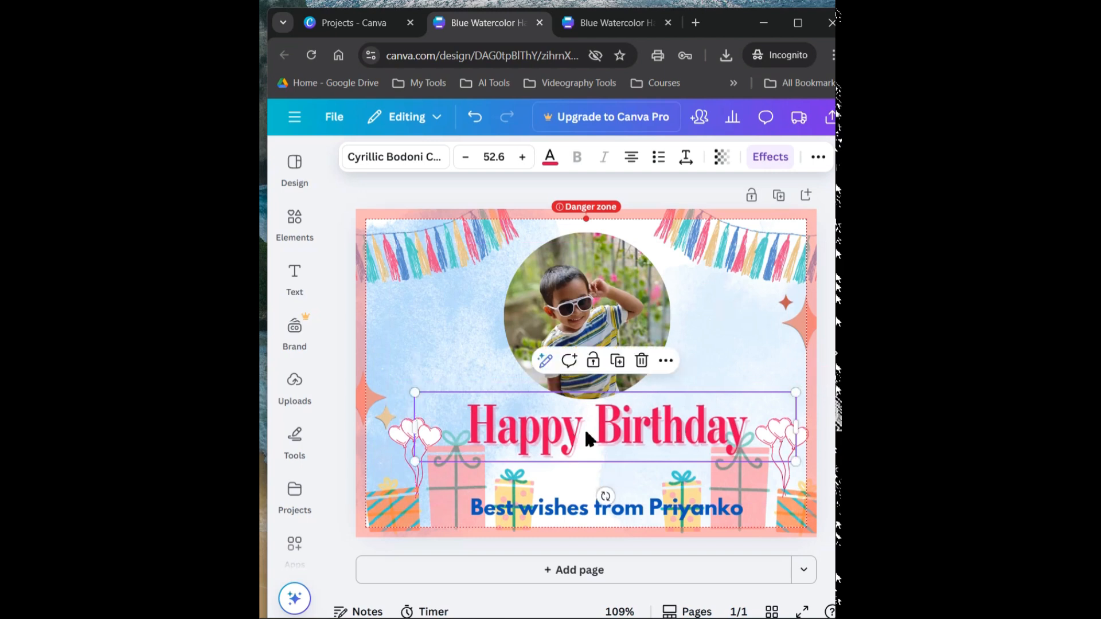
left_click_drag(586, 433, 604, 434)
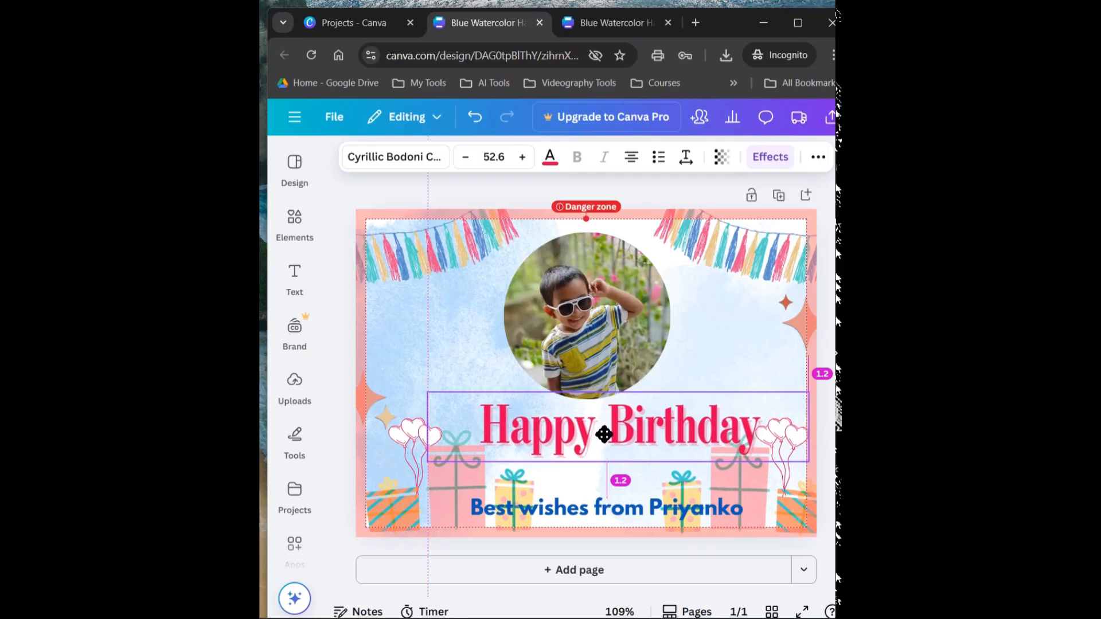
left_click_drag(604, 434, 590, 431)
left_click(727, 332)
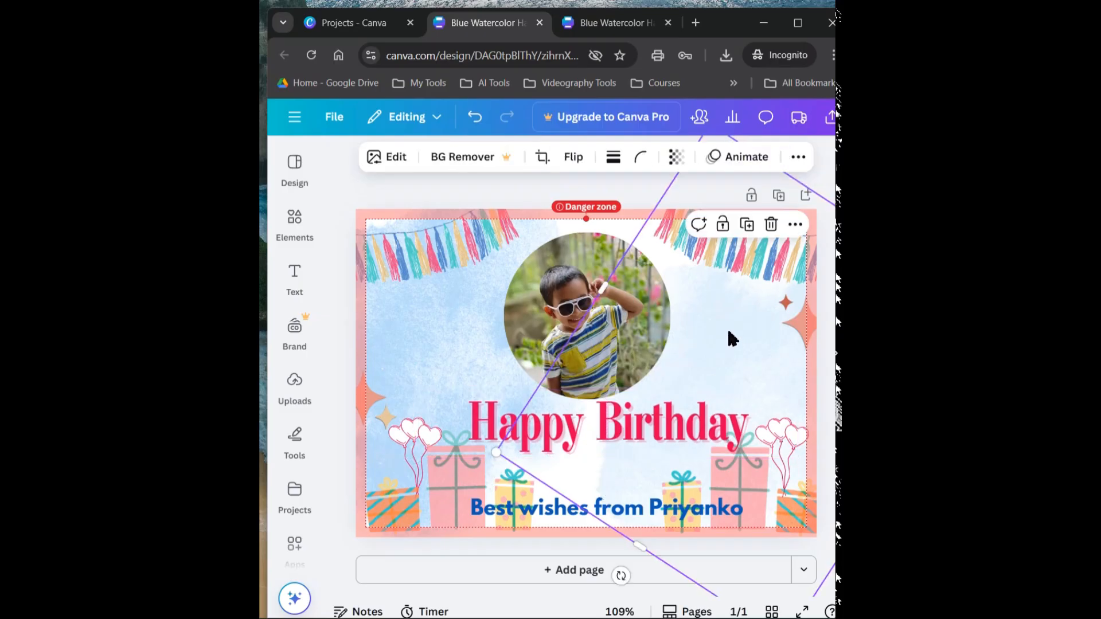
Move the circular photo slightly down so it sits closer to the "Happy Birthday" heading
left_click(565, 288)
mouse_move(565, 289)
left_mouse_down()
mouse_move(578, 291)
mouse_move(565, 293)
left_mouse_up()
left_click(665, 320)
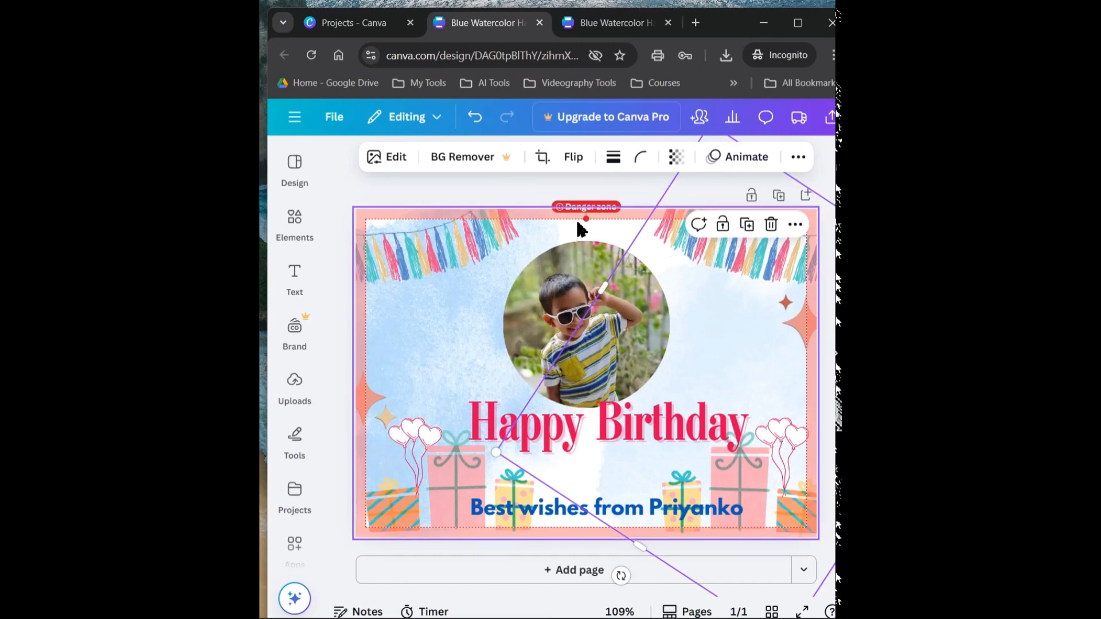
mouse_move(561, 210)
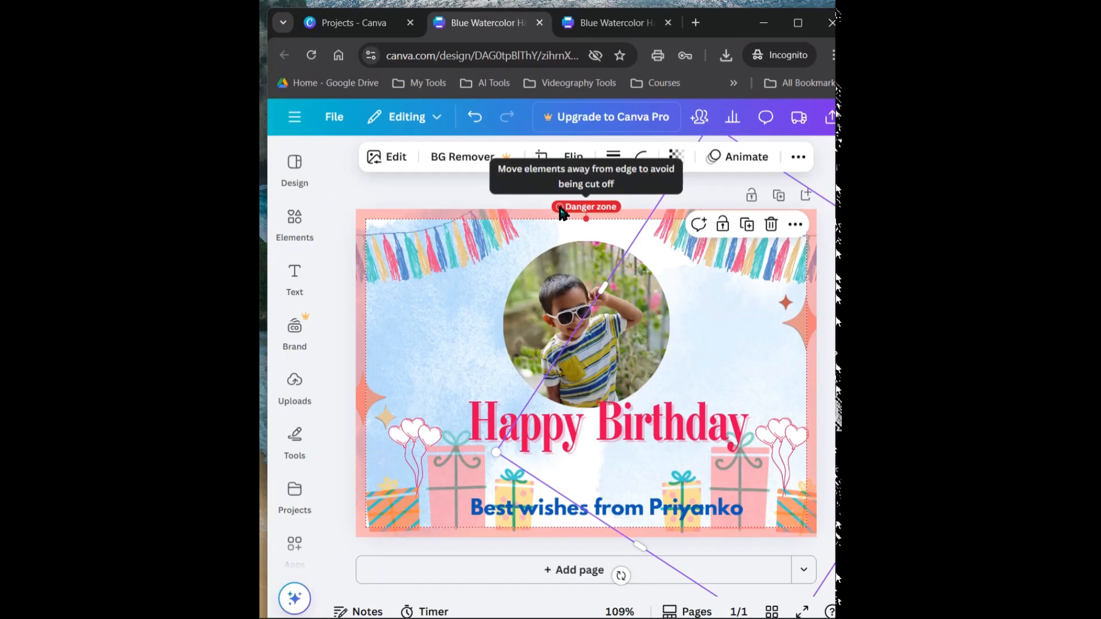
left_click(441, 297)
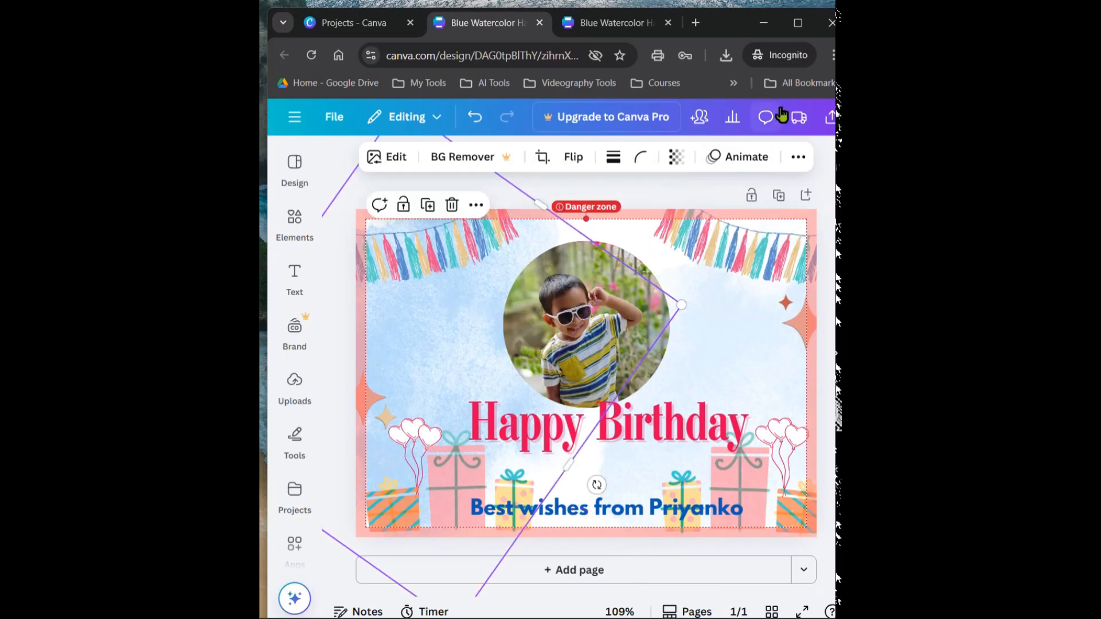
Download the finished birthday card as an MP4 video and save it in the Downloads folder
left_click(830, 117)
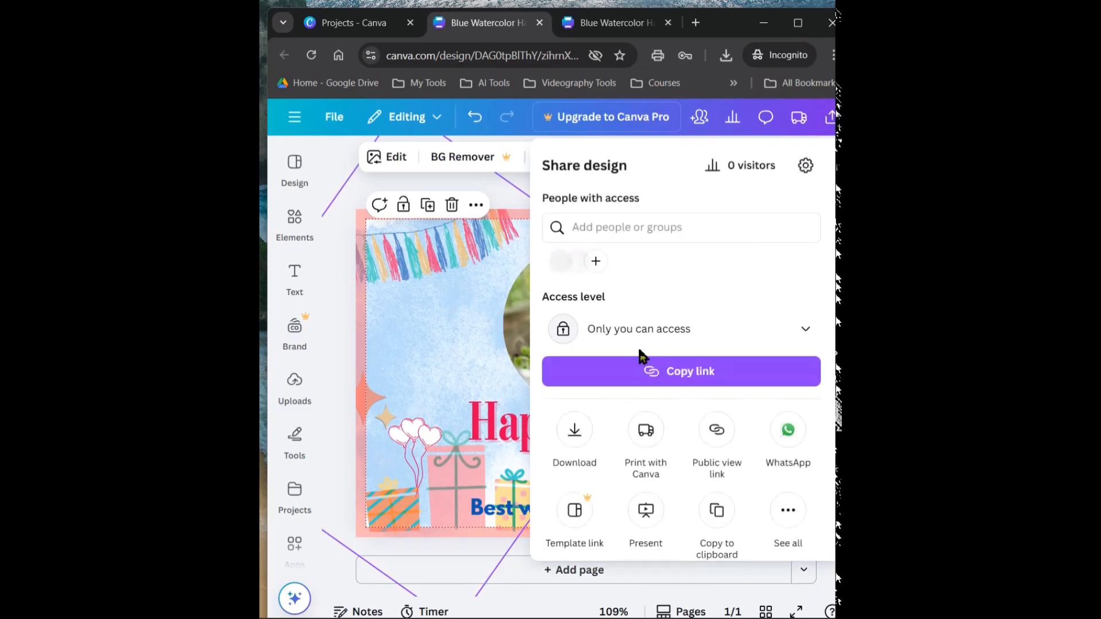
left_click(575, 433)
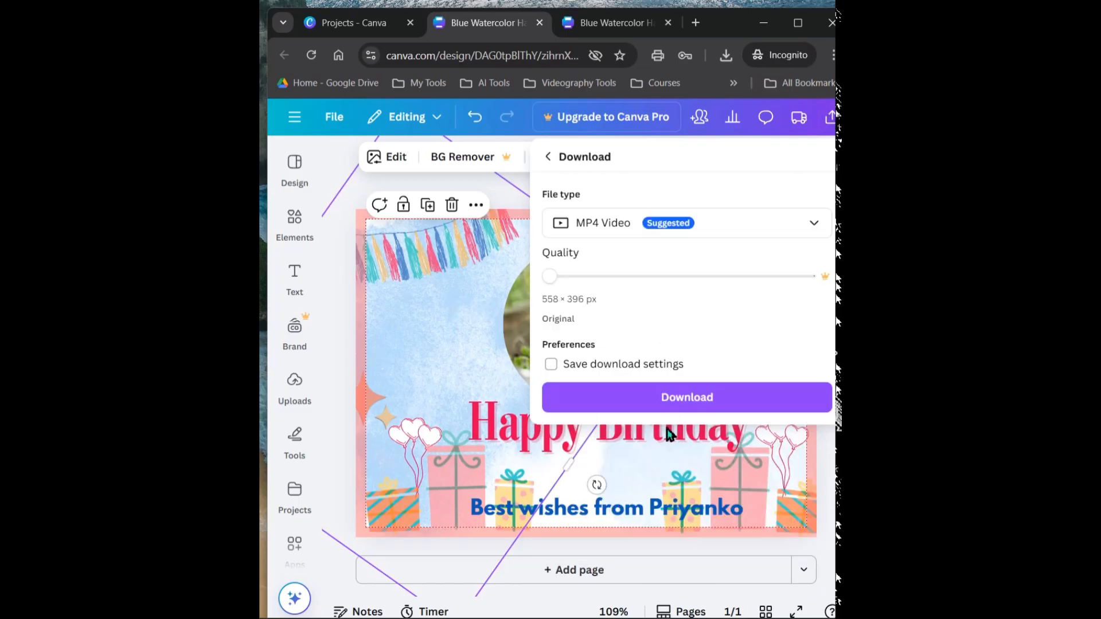
left_click(689, 398)
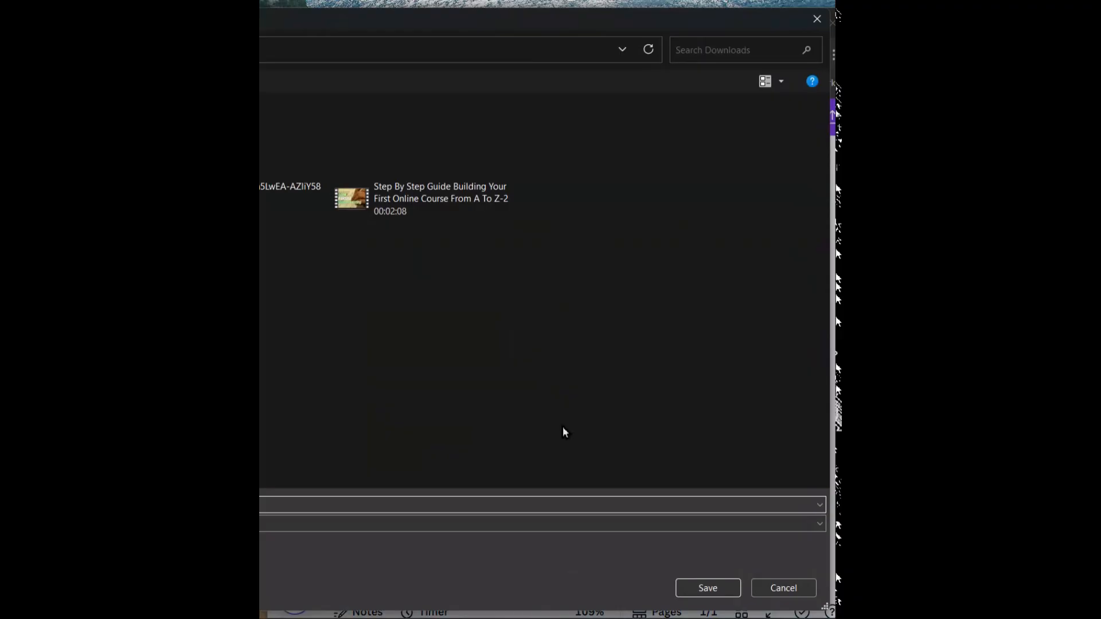
left_click(708, 588)
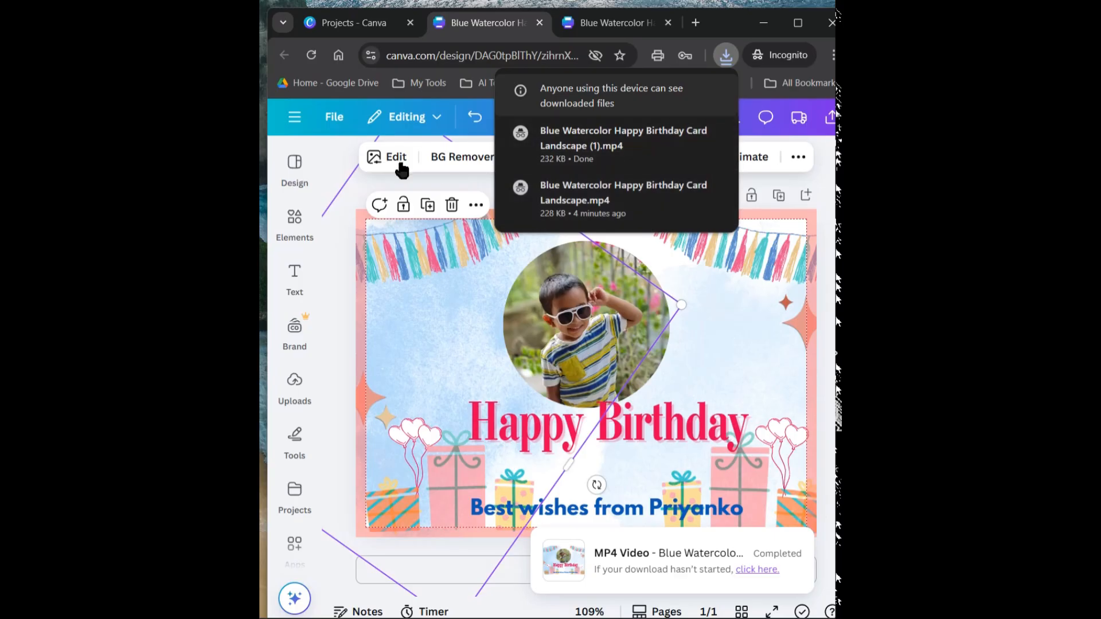
left_click(293, 119)
left_click(292, 123)
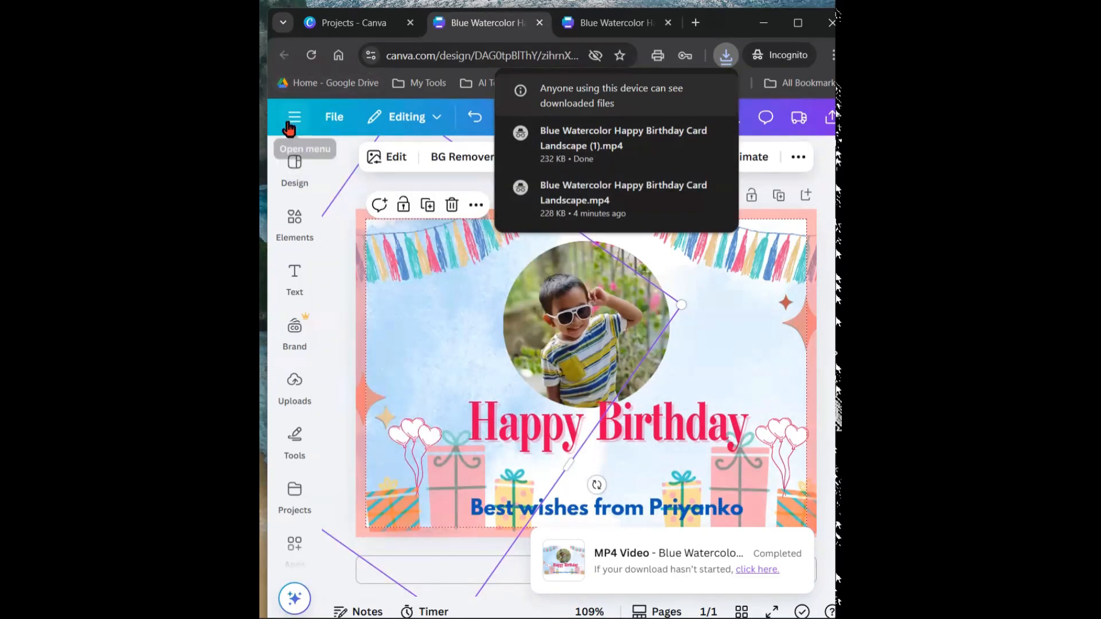
left_click(296, 172)
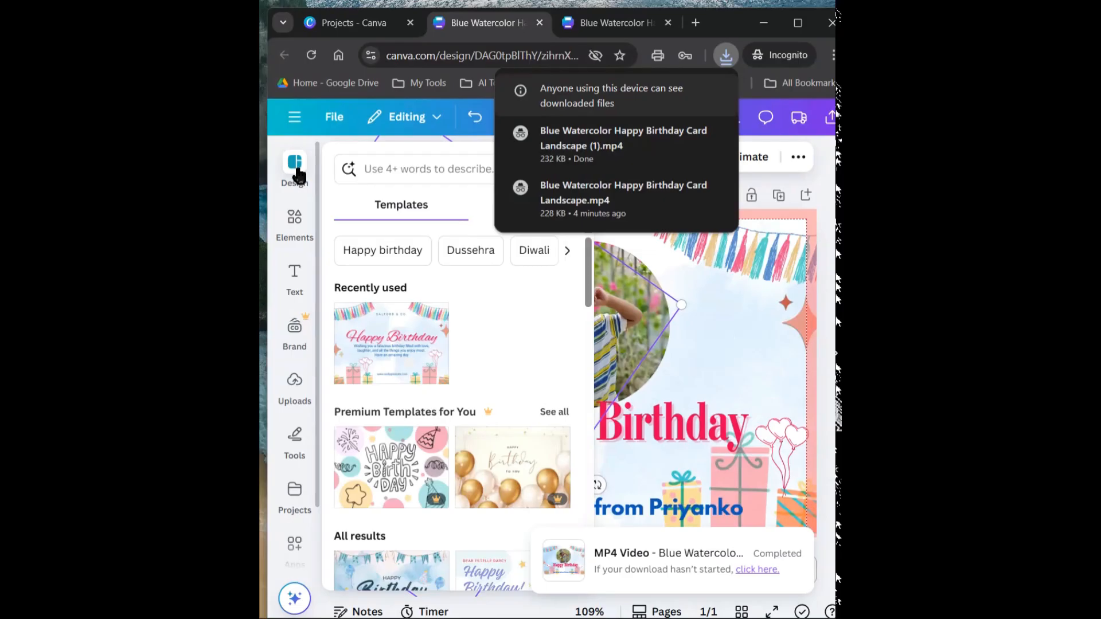
left_click(293, 295)
left_click(280, 175)
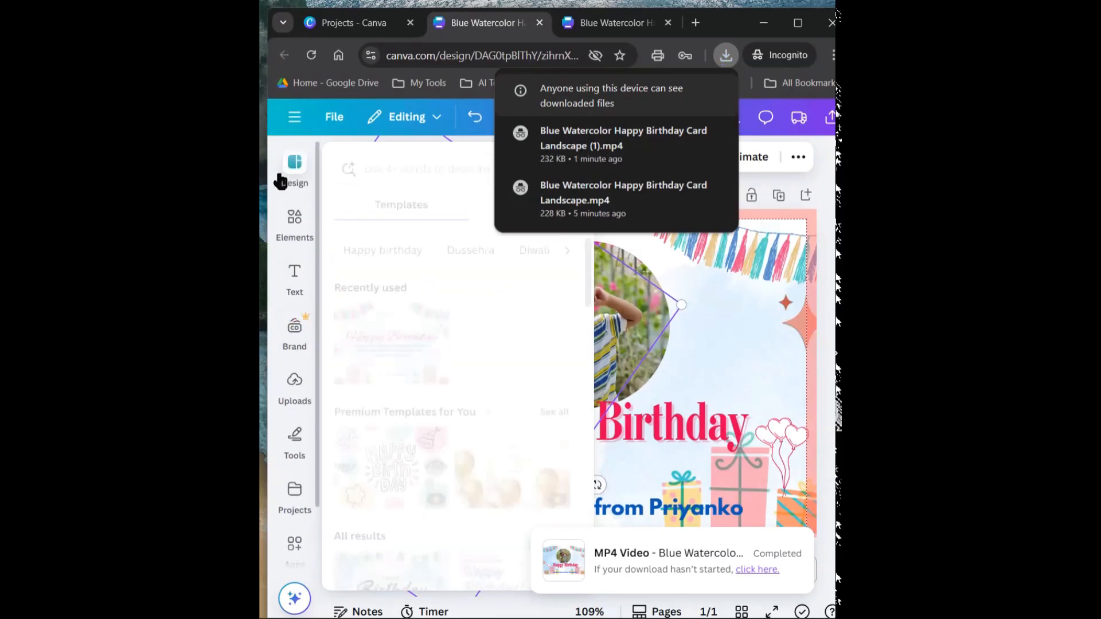
left_click(293, 153)
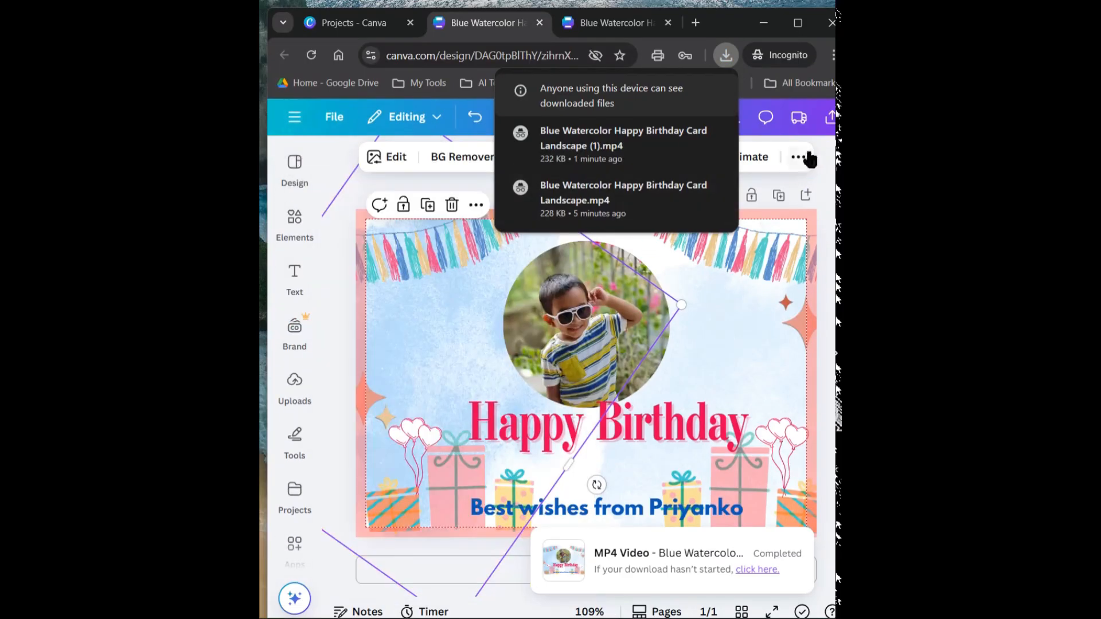
left_click(496, 22)
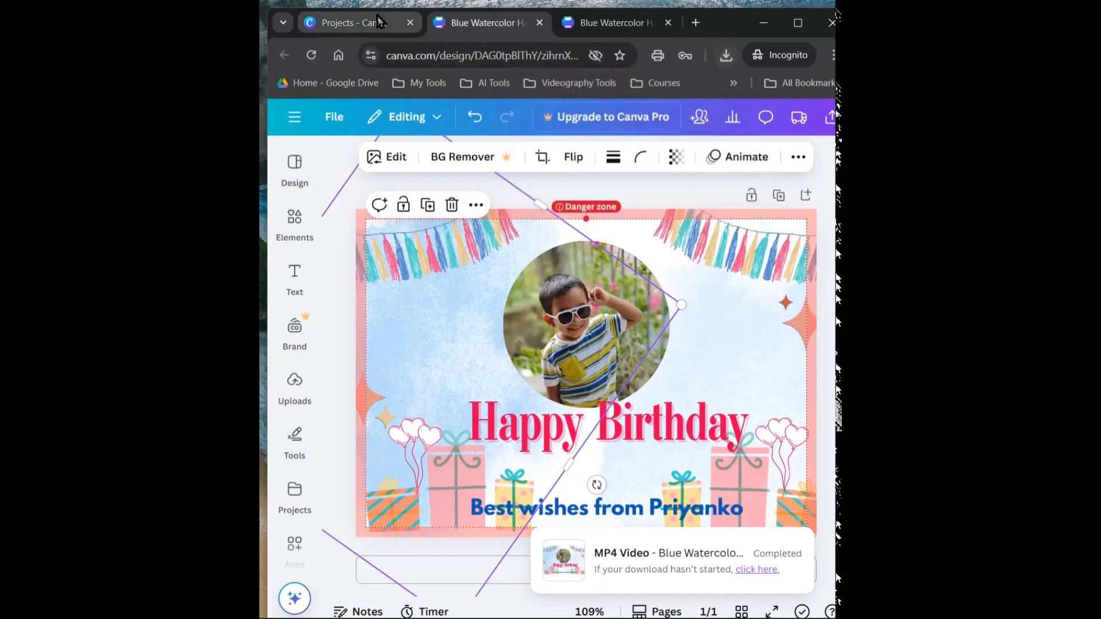
Return to the Canva home page, search the templates for "resume" and browse the results
left_click(353, 22)
left_click(289, 230)
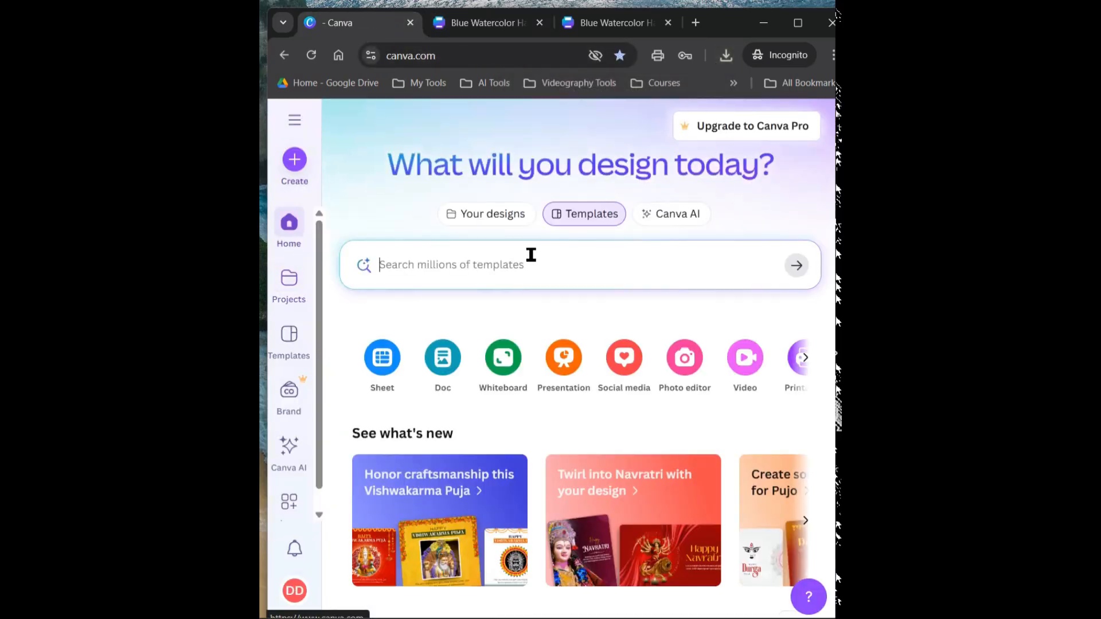
left_click(415, 265)
type("re")
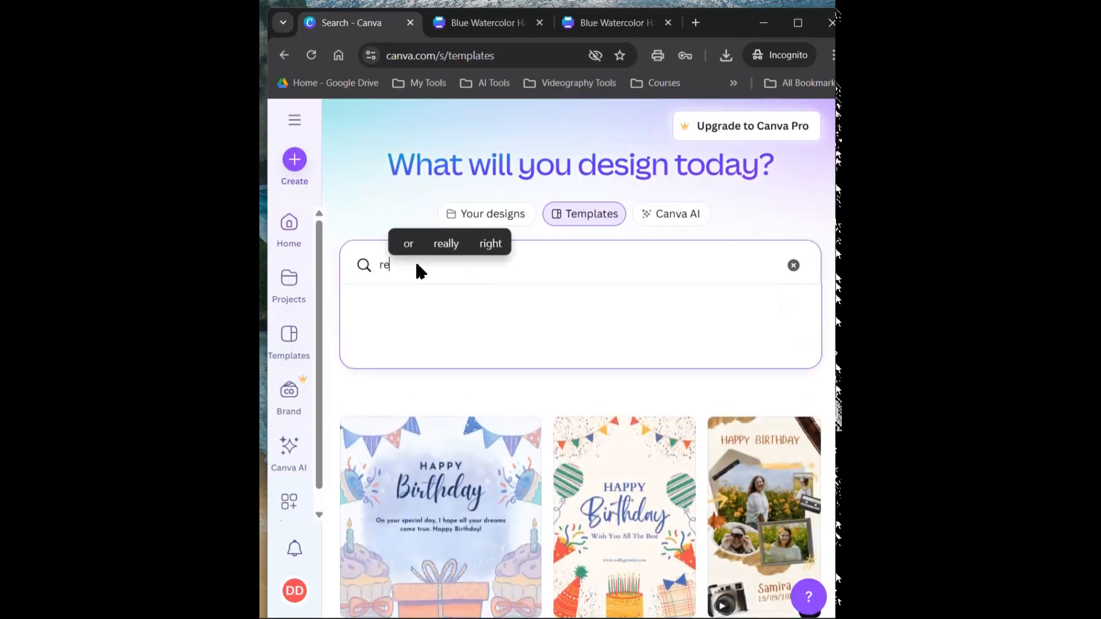
type("sume")
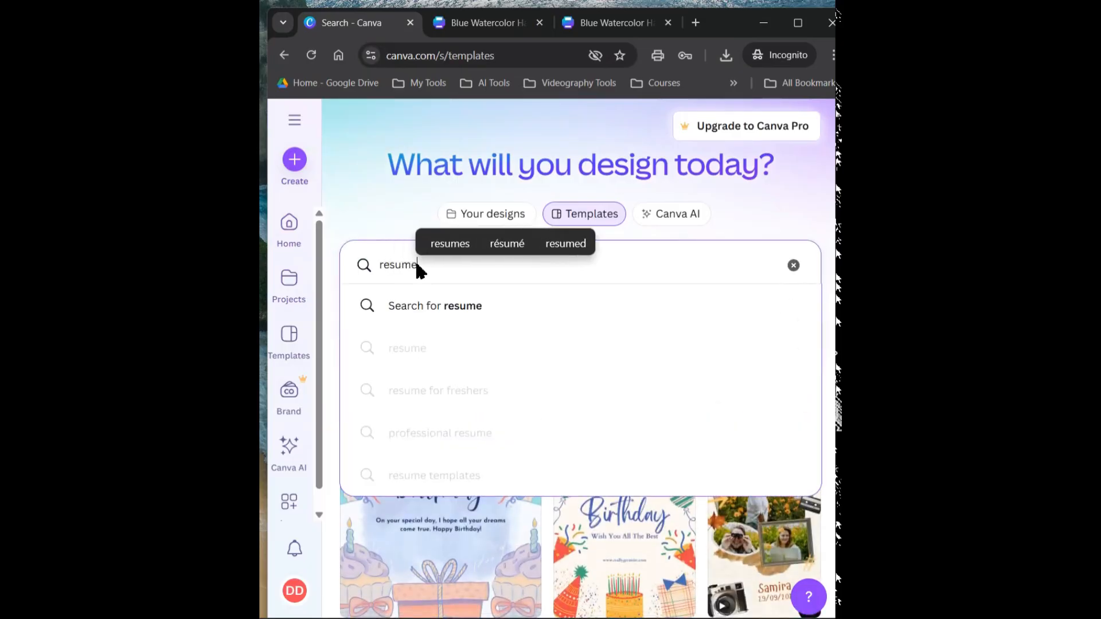
key("Return")
scroll(545, 400, "down", 10)
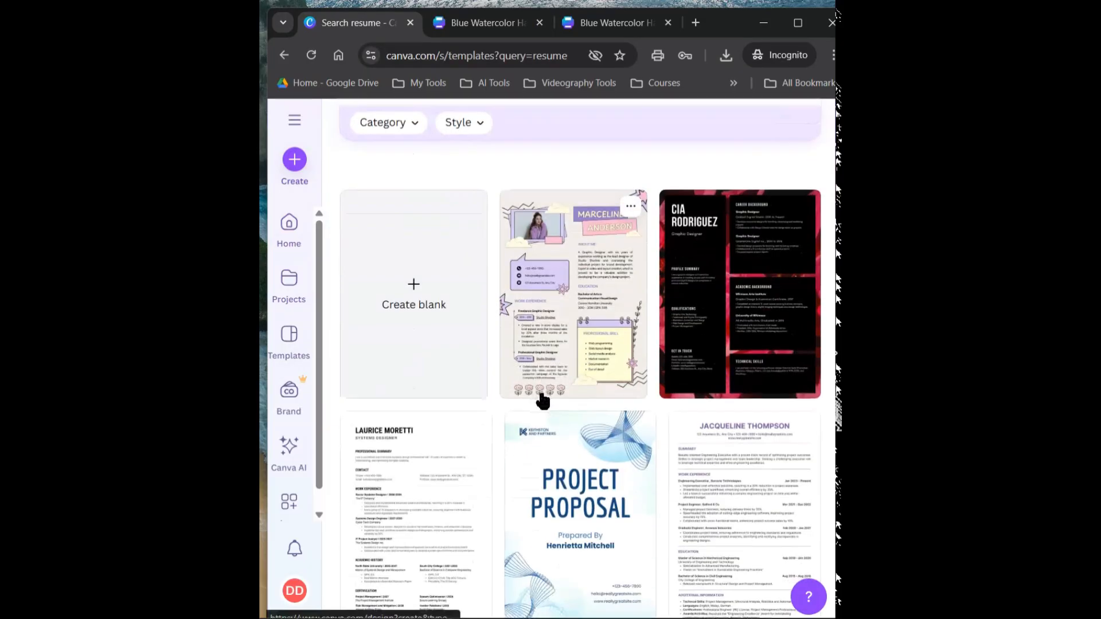
scroll(561, 404, "down", 8)
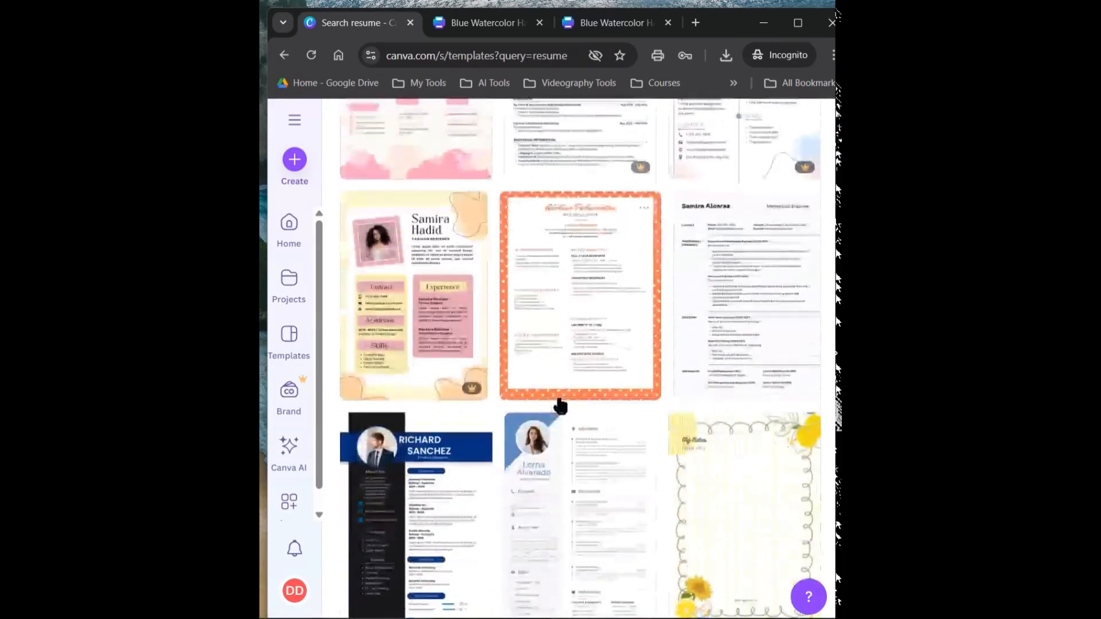
Open the black resume template with the dark blue header and examine its editable name, About Me, Language, Expertise, Skills Summary and Experience text
left_click(523, 341)
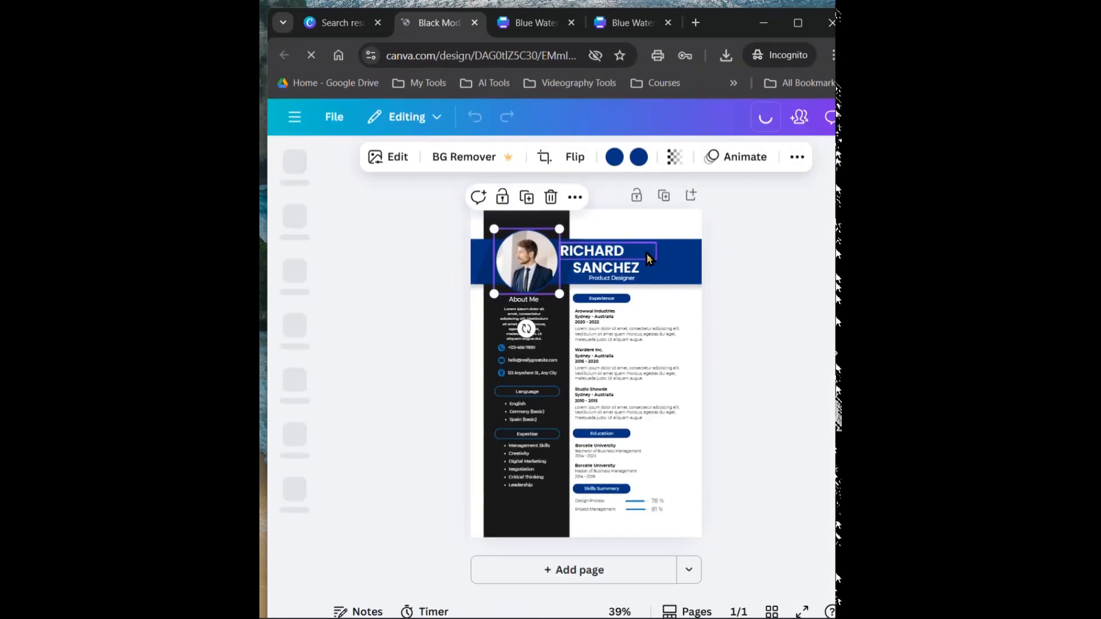
left_click(647, 255)
left_click_drag(634, 271, 633, 274)
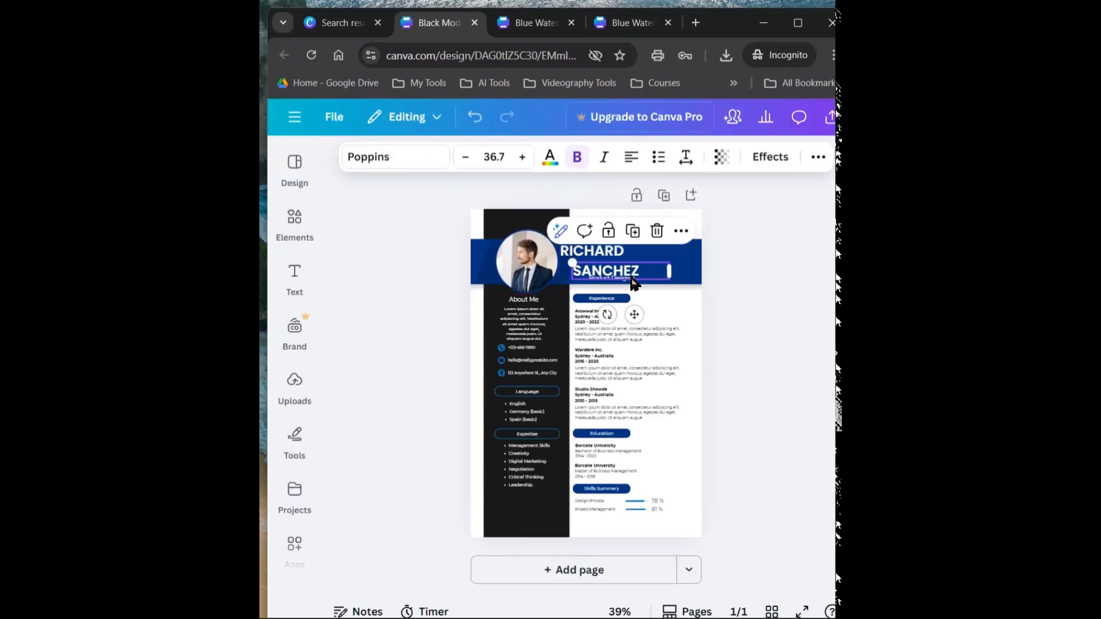
left_click(525, 338)
left_click(531, 392)
left_click(525, 459)
left_click(592, 501)
left_click(625, 413)
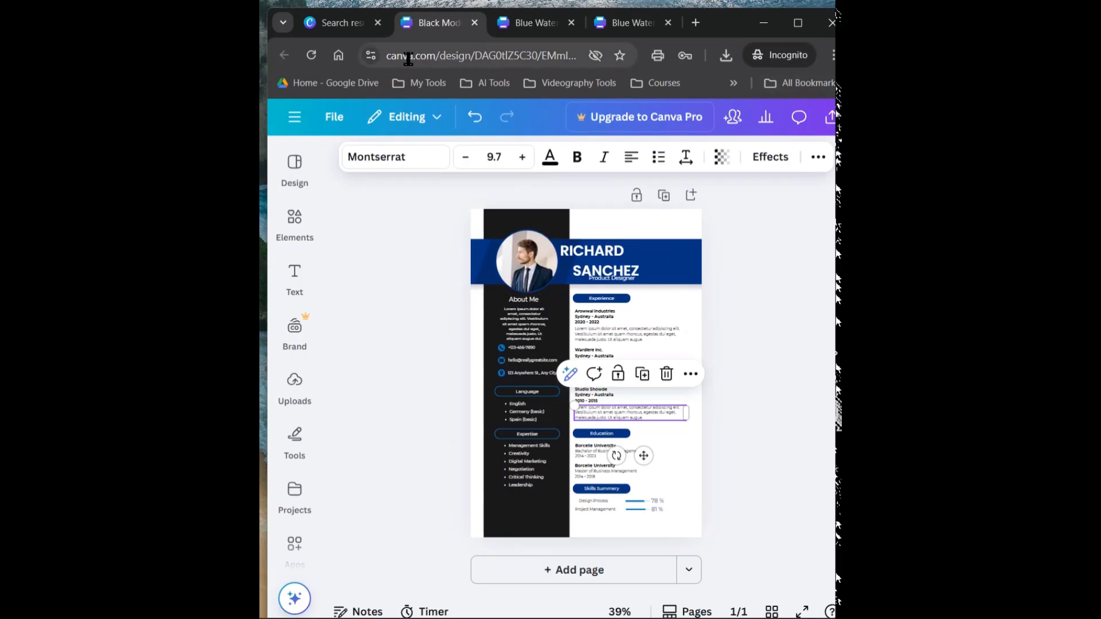
Close the black resume design, preview the blue and white Marketing Manager resume template in the editor, and return to the search results
left_click(474, 23)
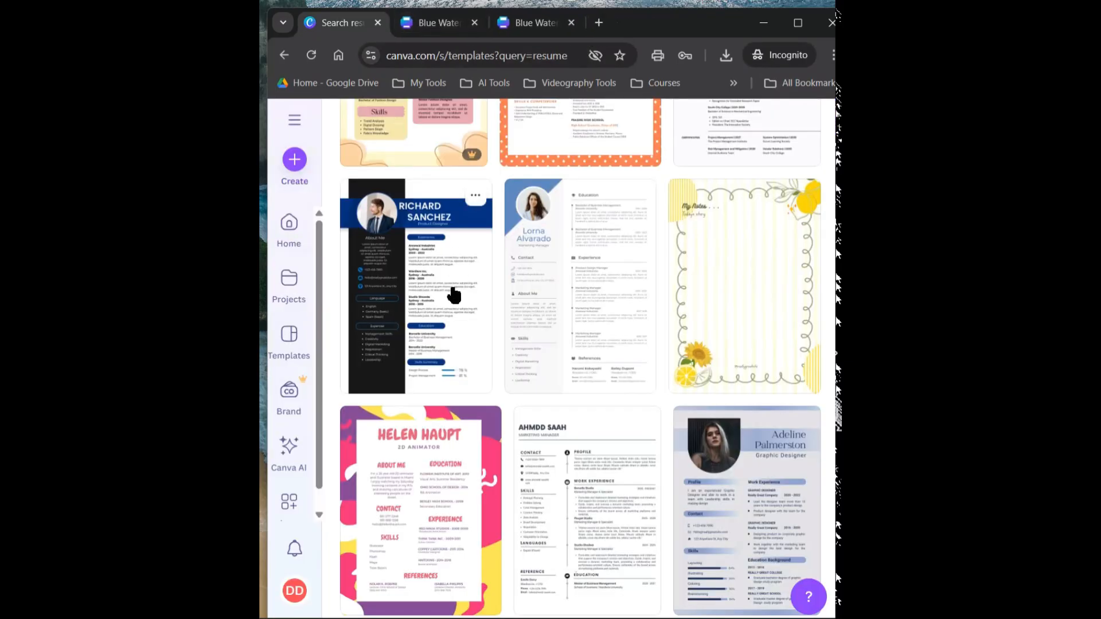
left_click(575, 295)
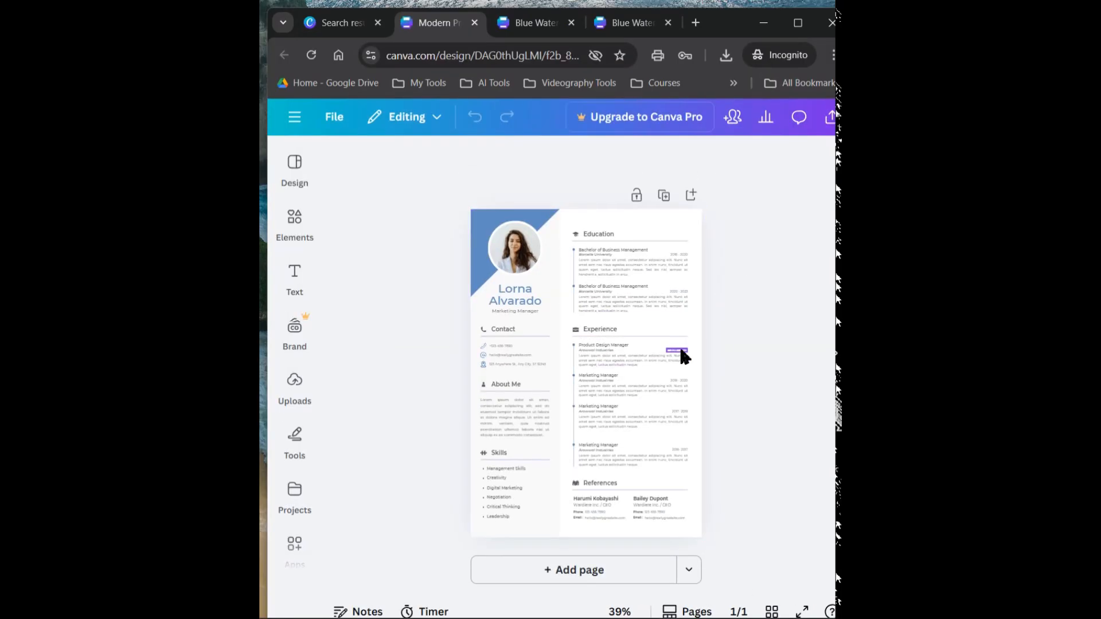
left_click(475, 22)
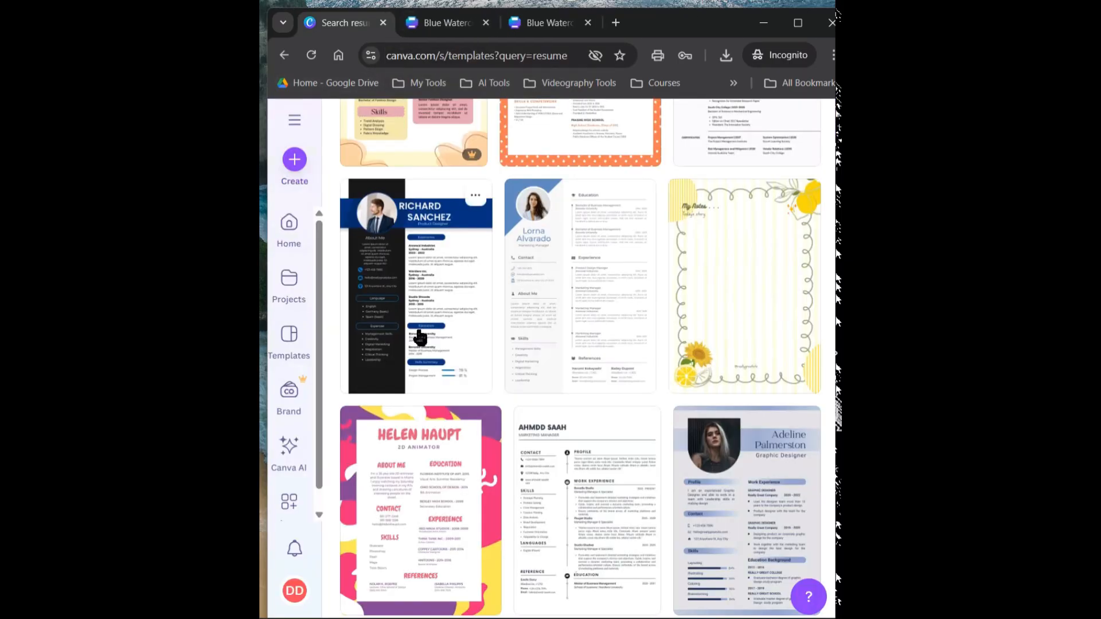
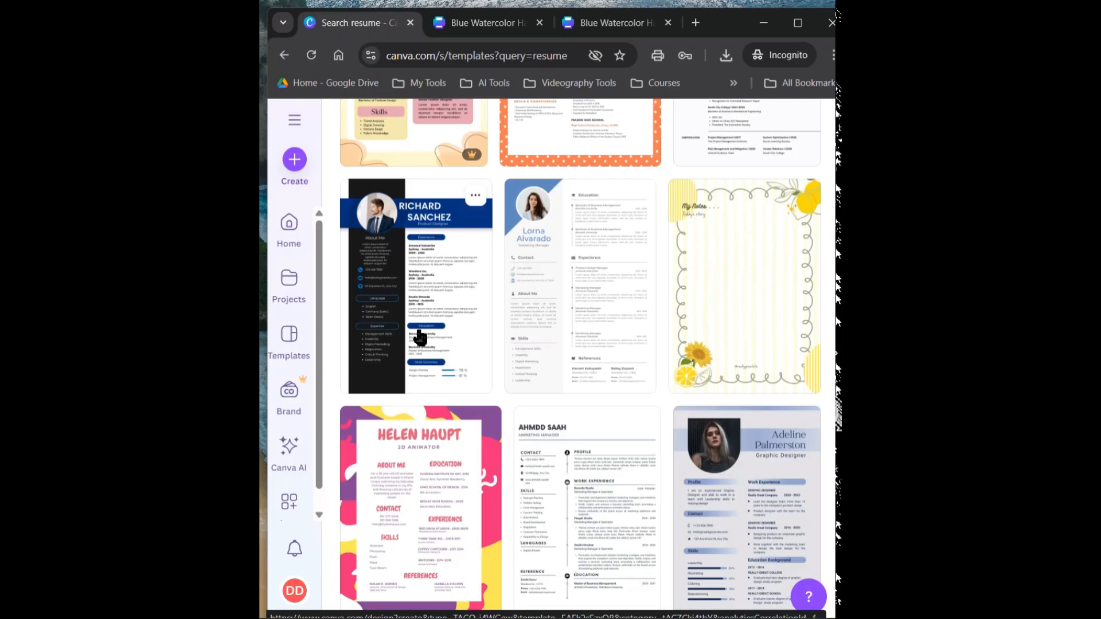
Return to the template search page and search the templates for "facebook post"
left_click(284, 55)
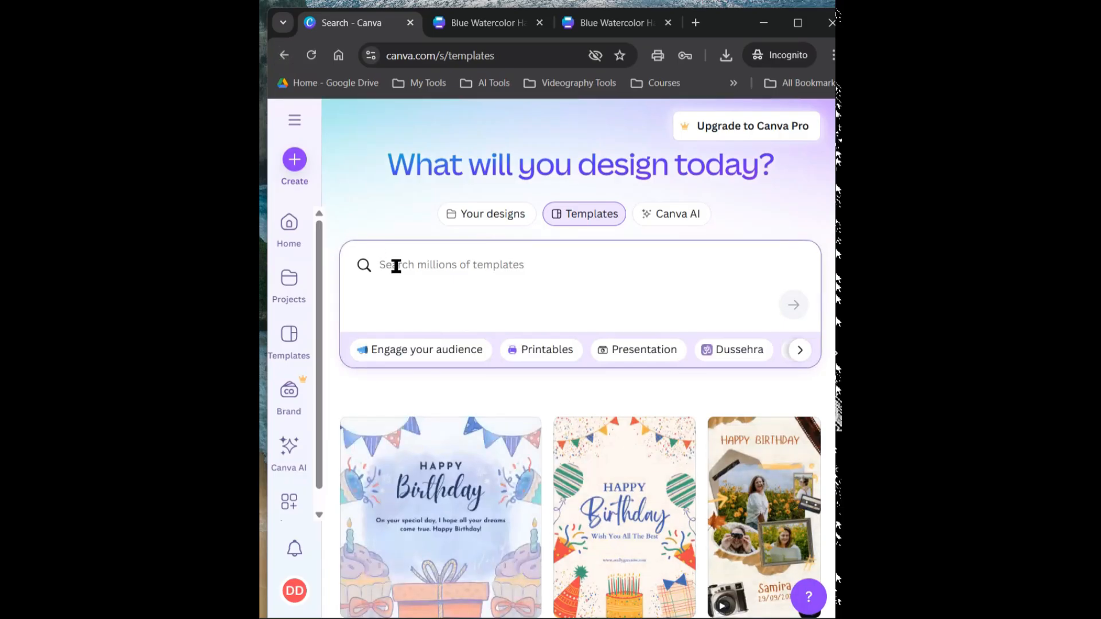
type("fa")
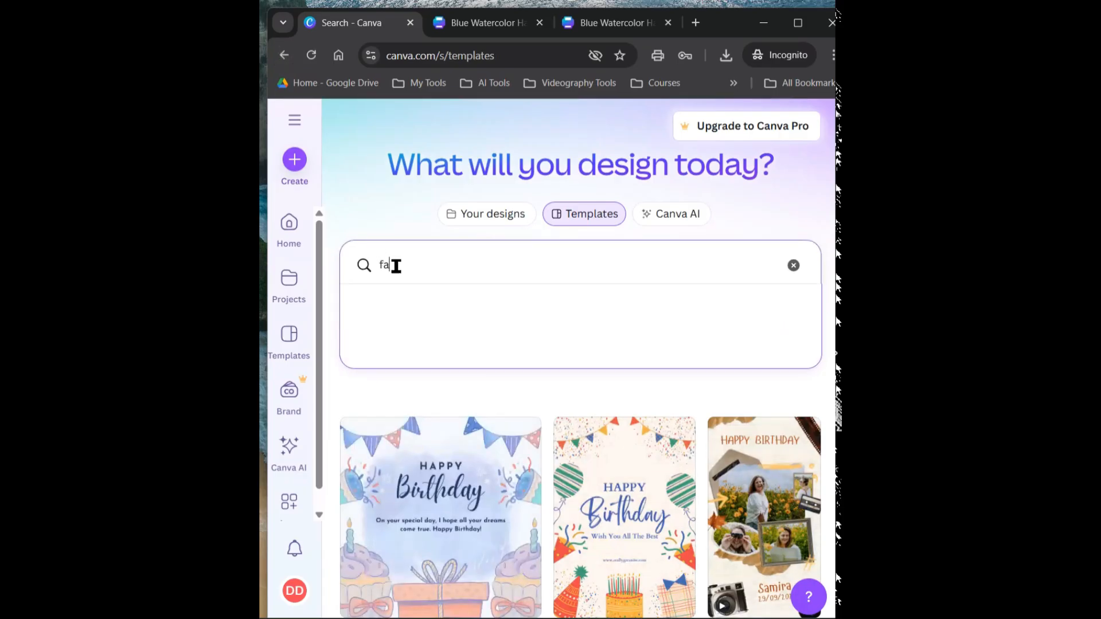
type("cebook")
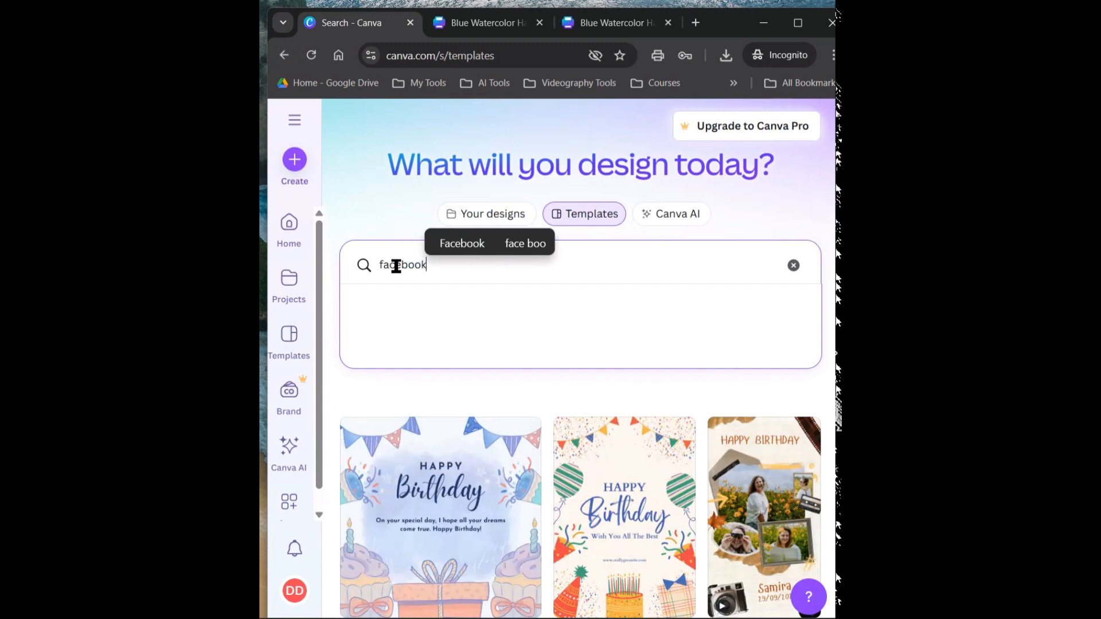
type(" post")
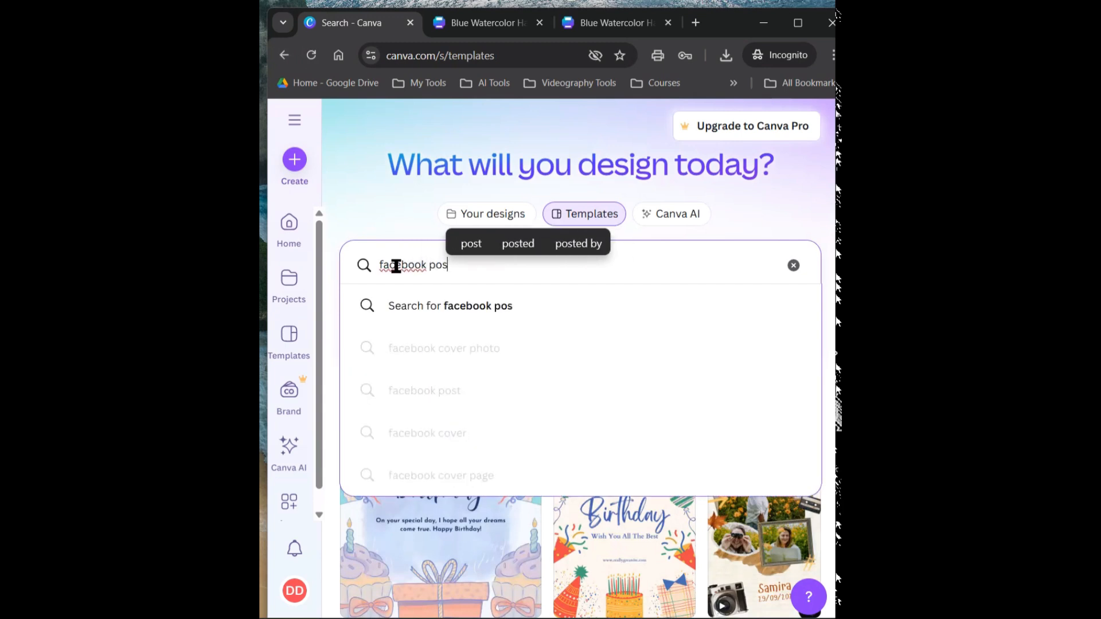
key("Return")
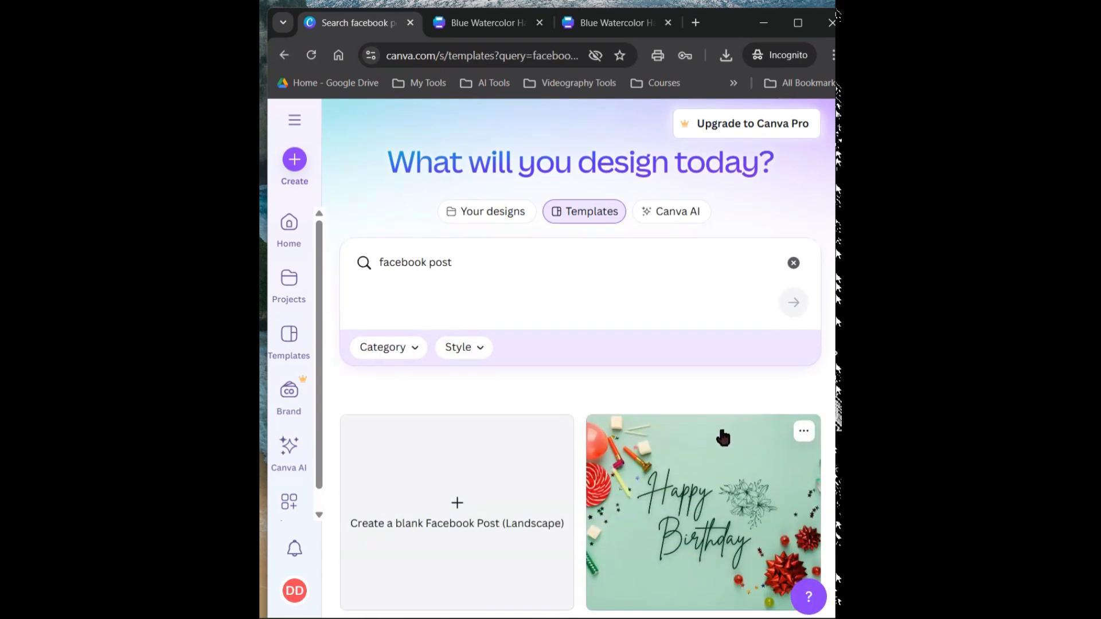
Browse the Facebook post templates and open the green and white floral Happy Birthday design with the framed woman's photo
scroll(720, 439, "down", 8)
scroll(473, 346, "down", 3)
scroll(476, 353, "up", 5)
scroll(481, 366, "down", 1)
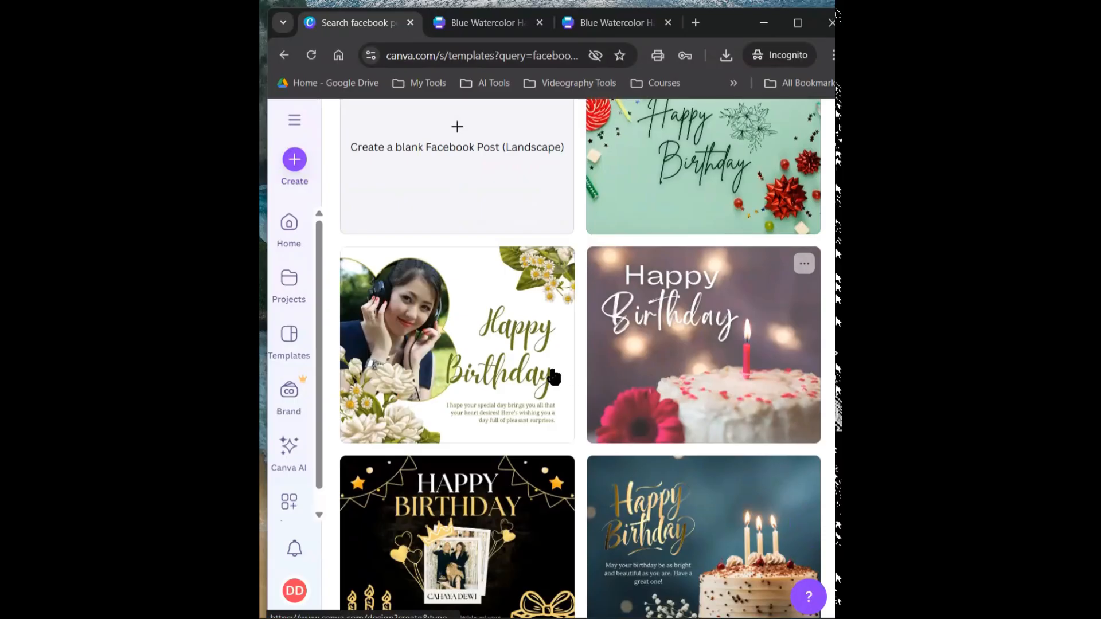
left_click(527, 376)
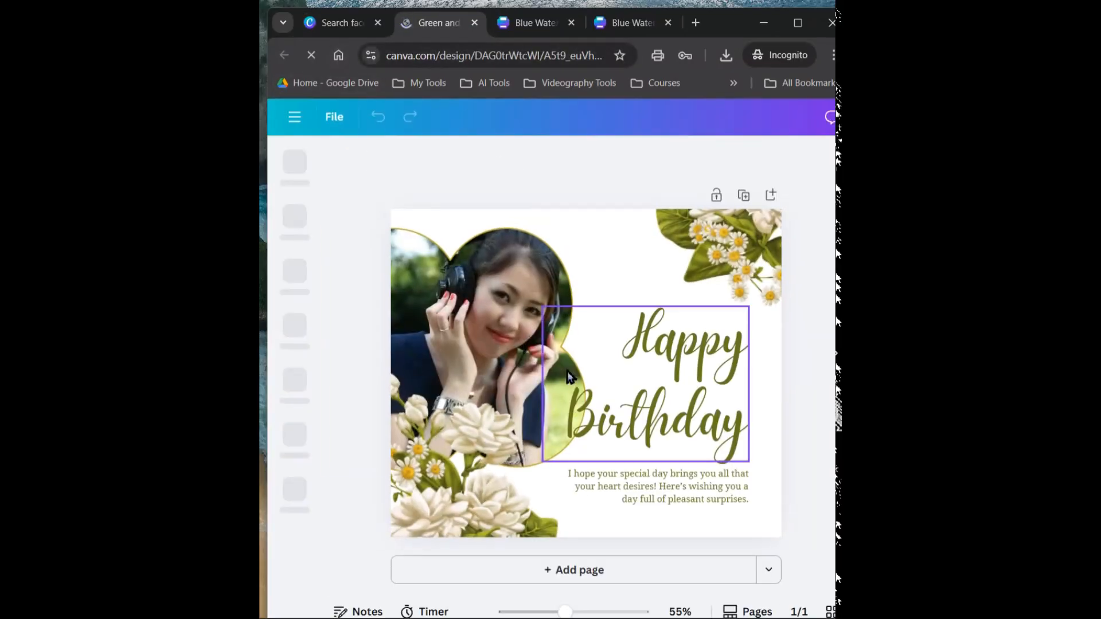
Try adding the uploaded photo of the boy over the birthday post, and delete the added photo
left_click(491, 354)
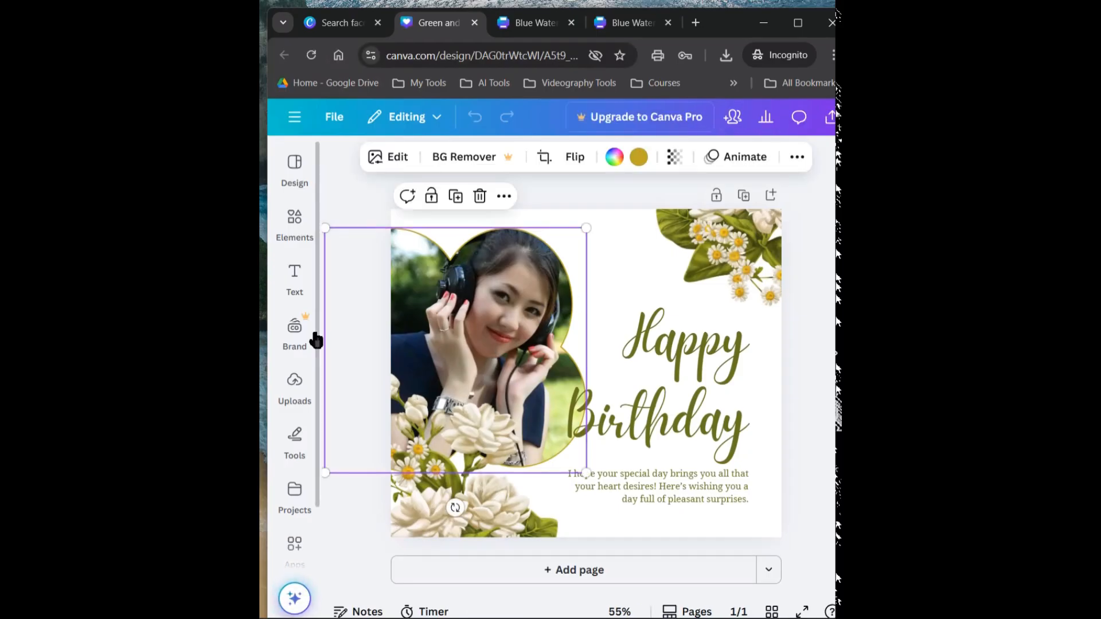
left_click(292, 390)
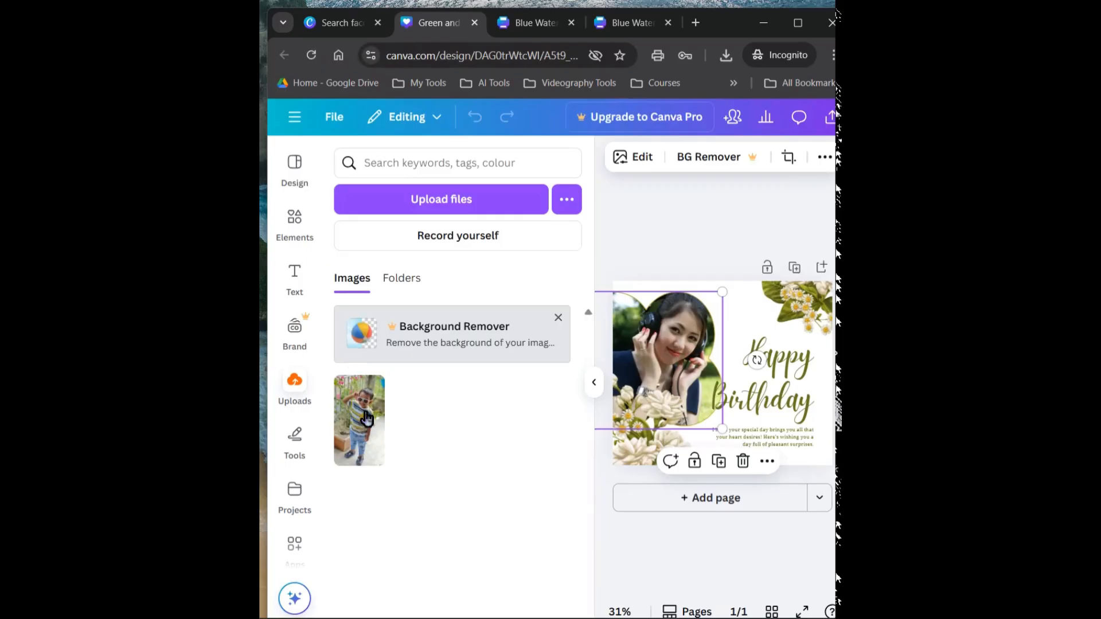
left_click(358, 402)
mouse_move(706, 383)
left_mouse_down()
mouse_move(665, 376)
mouse_move(717, 382)
left_mouse_up()
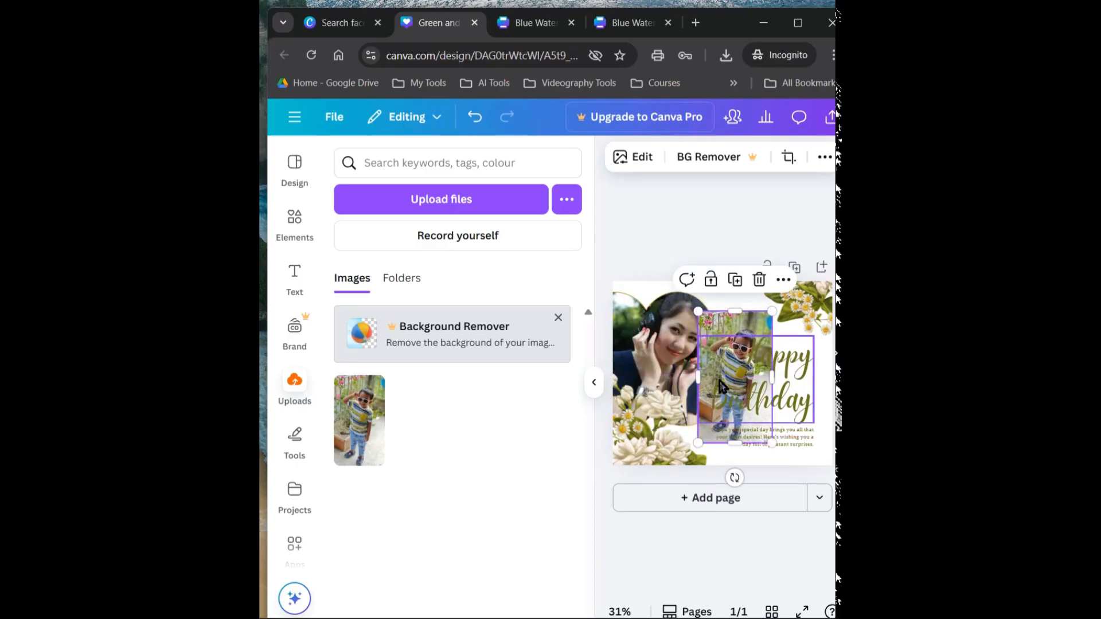
left_click(759, 279)
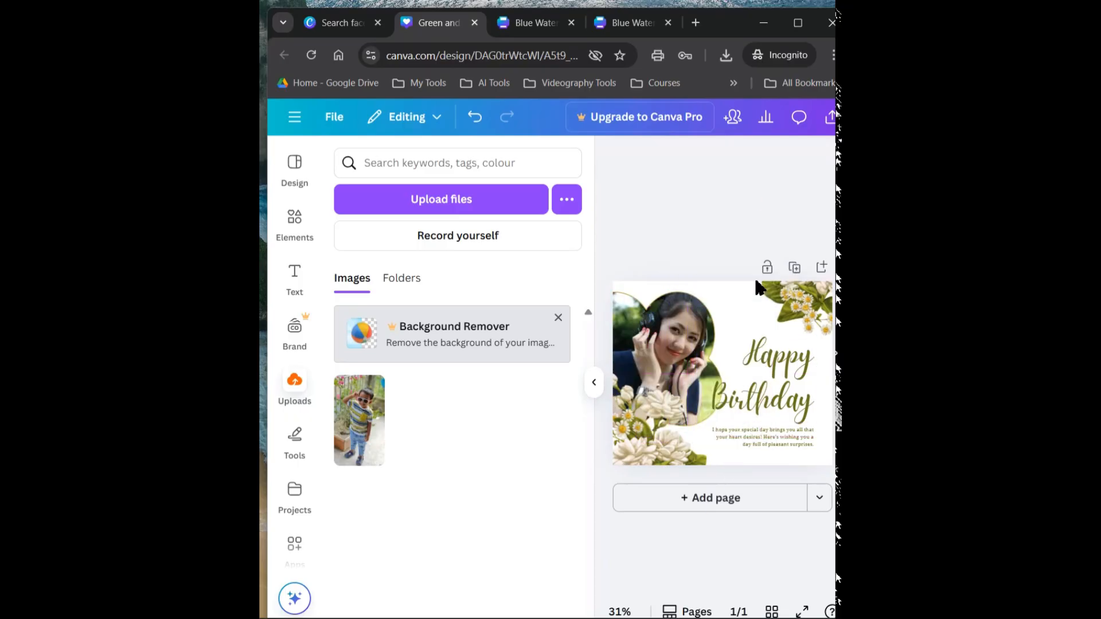
Look through the framed woman's photo options, delete the framed photo from the post, and undo the deletion
left_click(593, 382)
left_click(476, 330)
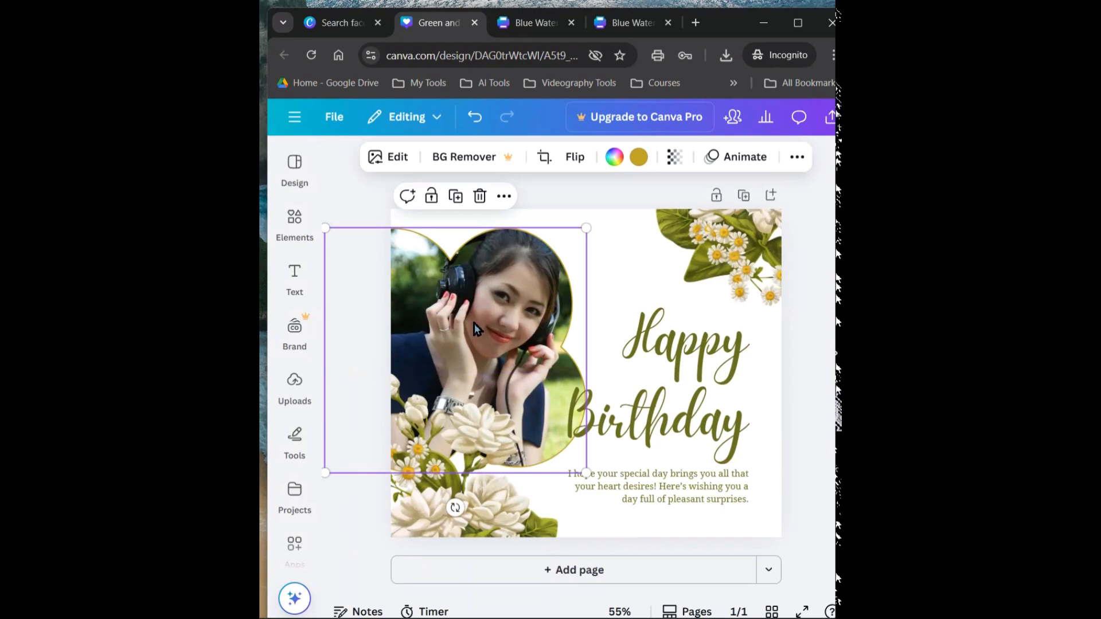
left_click(504, 197)
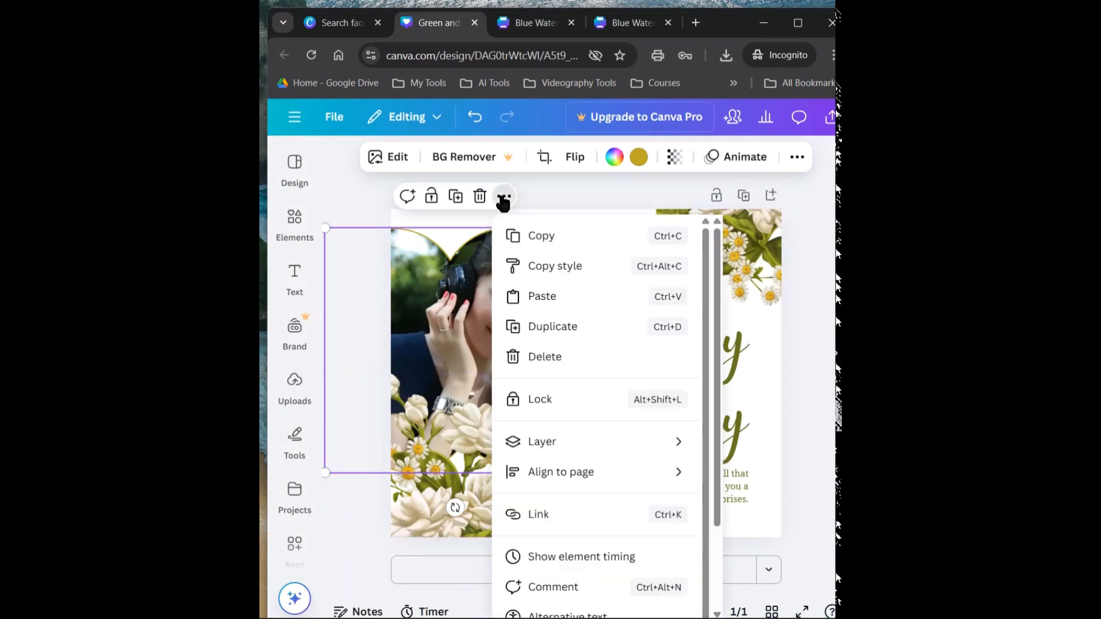
left_click(472, 308)
right_click(473, 303)
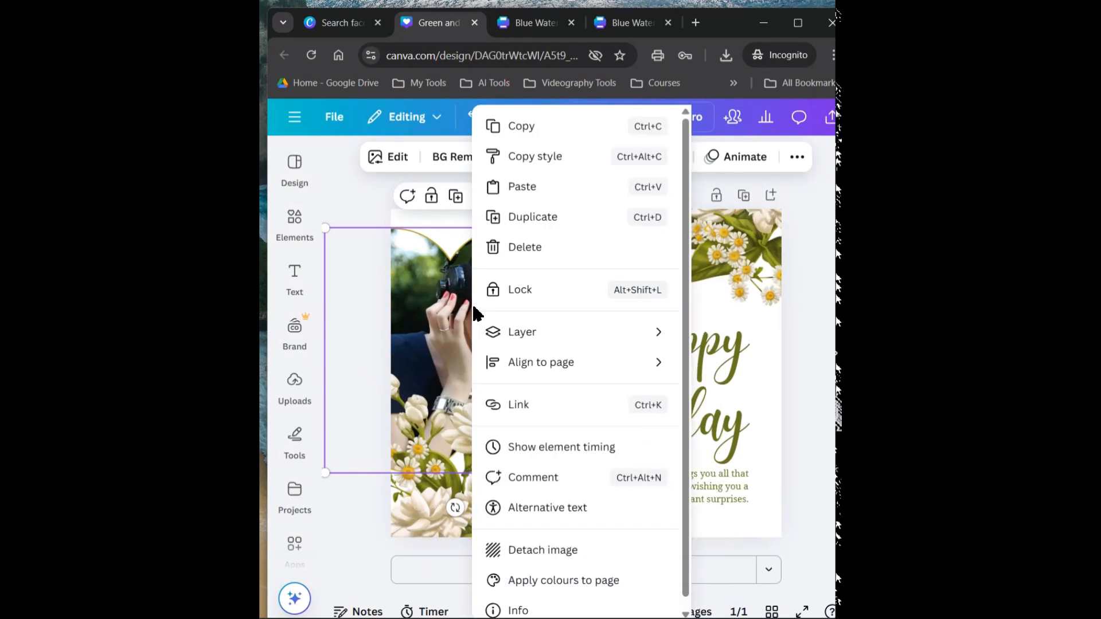
left_click(459, 314)
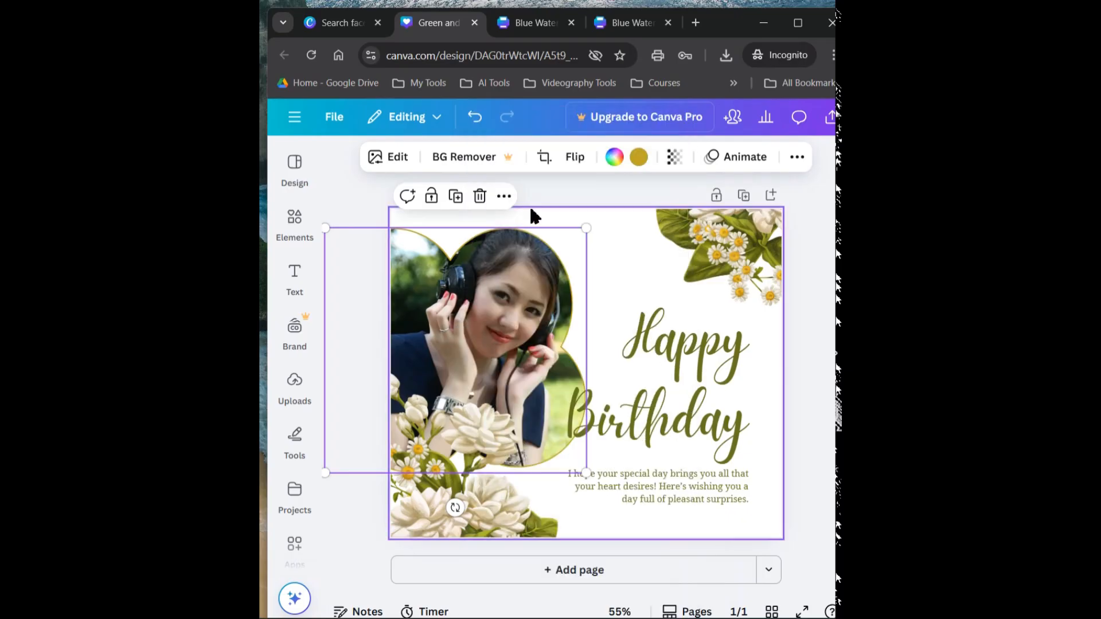
left_click(505, 196)
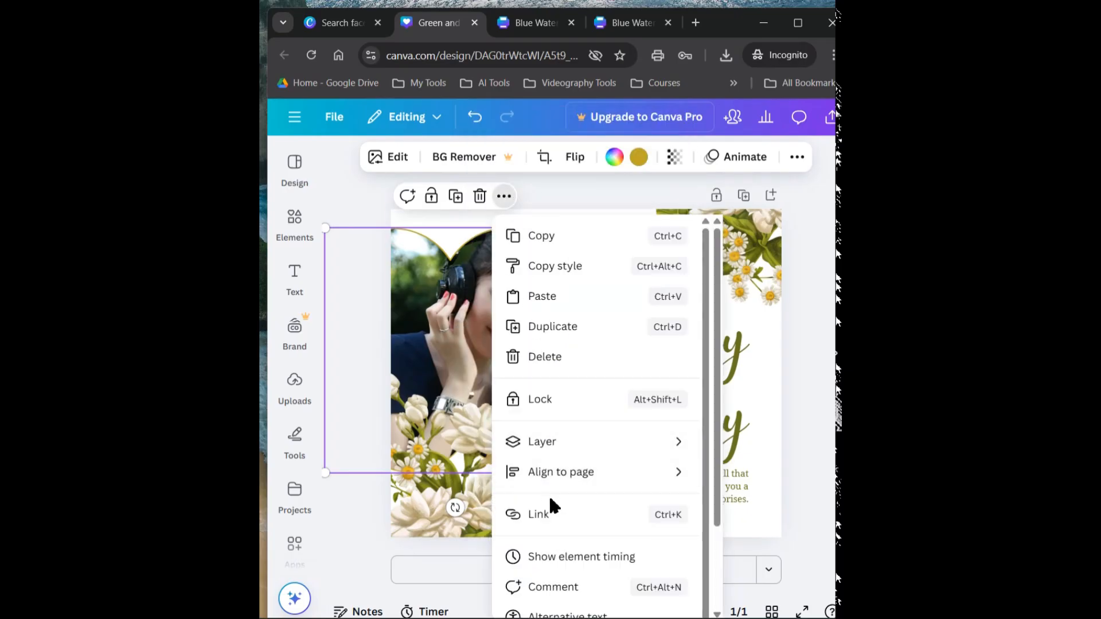
scroll(550, 505, "down", 1)
left_click(545, 346)
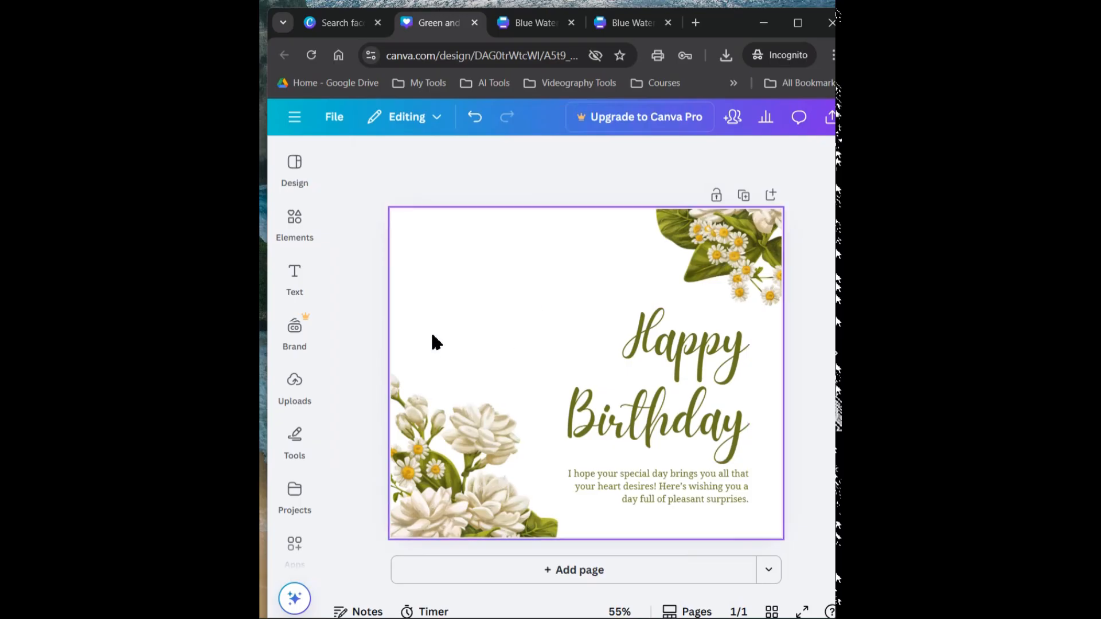
key("ctrl+z")
Replace the woman's photo in the flower-decorated frame with the uploaded photo of the boy
left_click(295, 384)
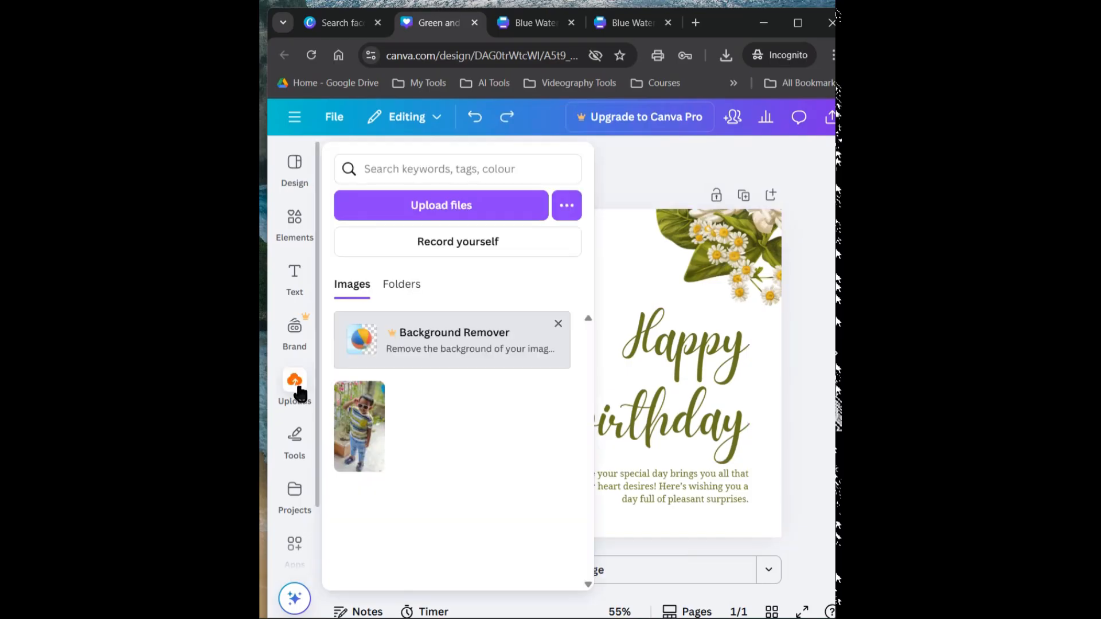
left_click(360, 422)
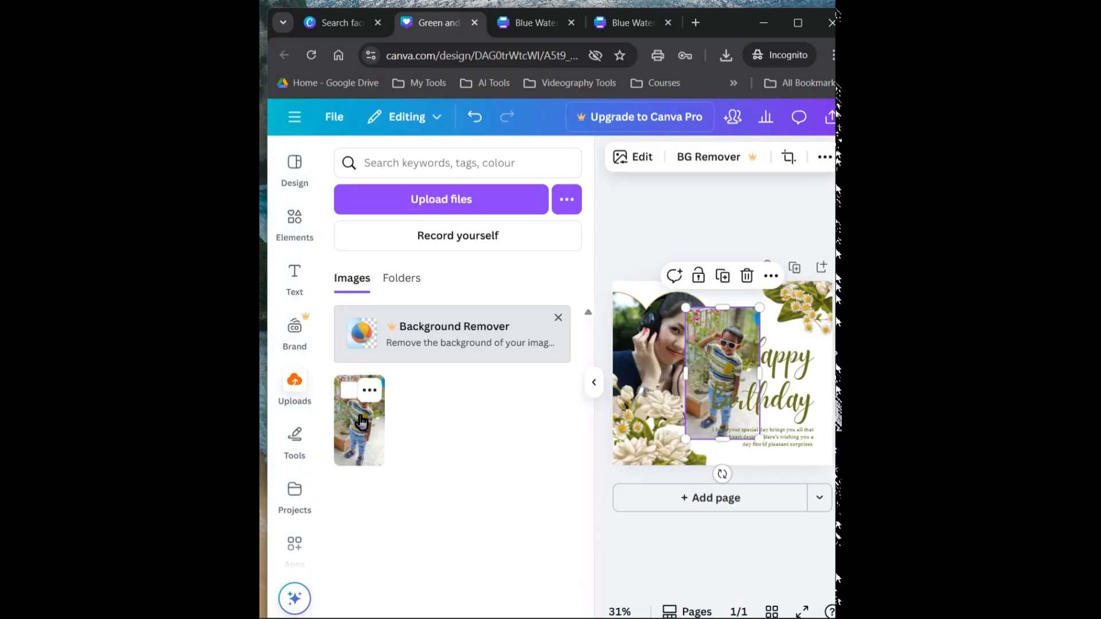
left_click_drag(734, 387, 673, 367)
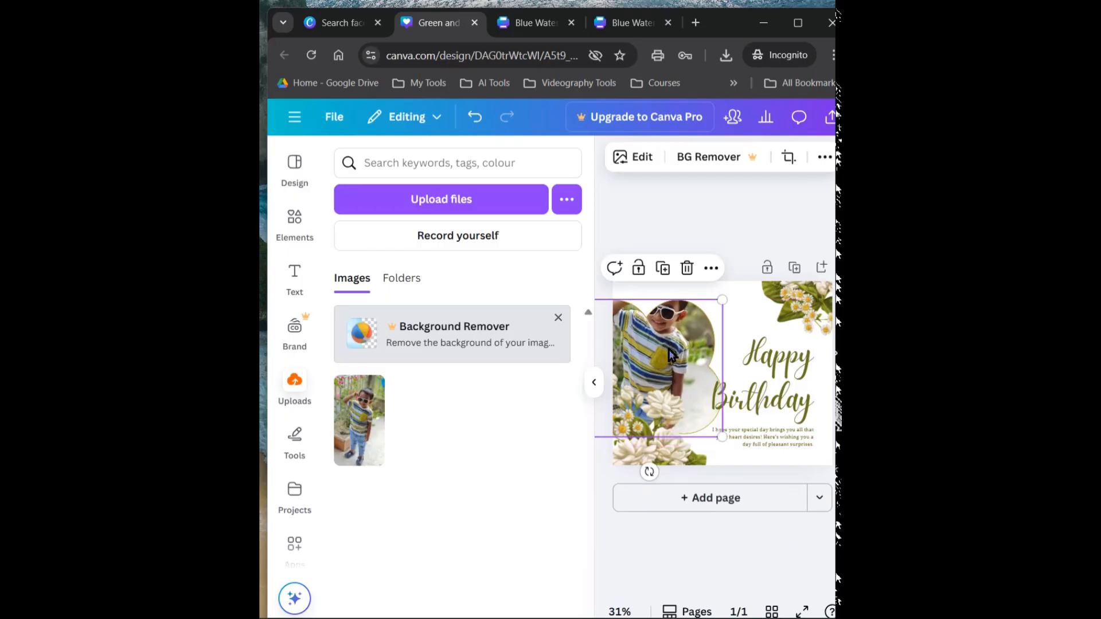
Reposition the boy's photo lower inside its frame so his face shows above the white flowers, and close the crop
double_click(669, 348)
left_click_drag(664, 365, 660, 418)
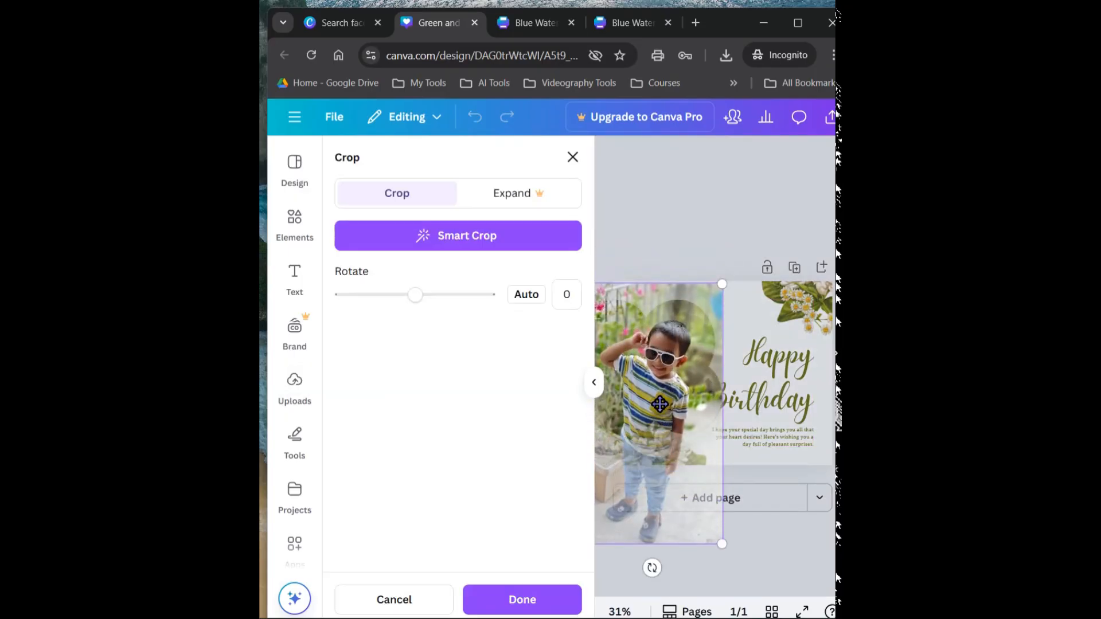
left_click(671, 208)
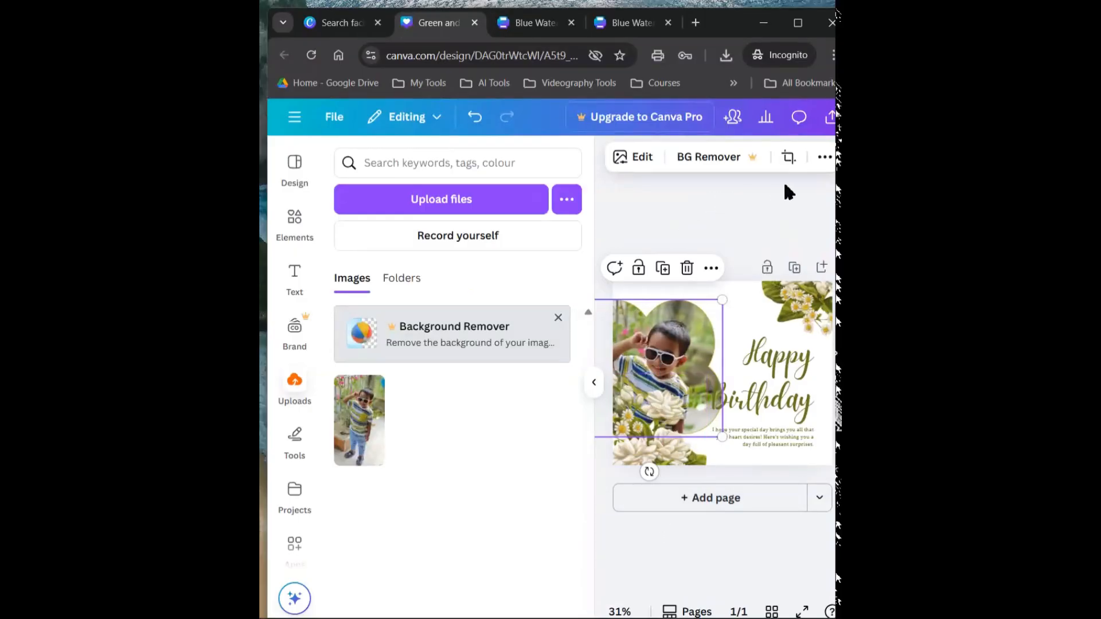
left_click(790, 160)
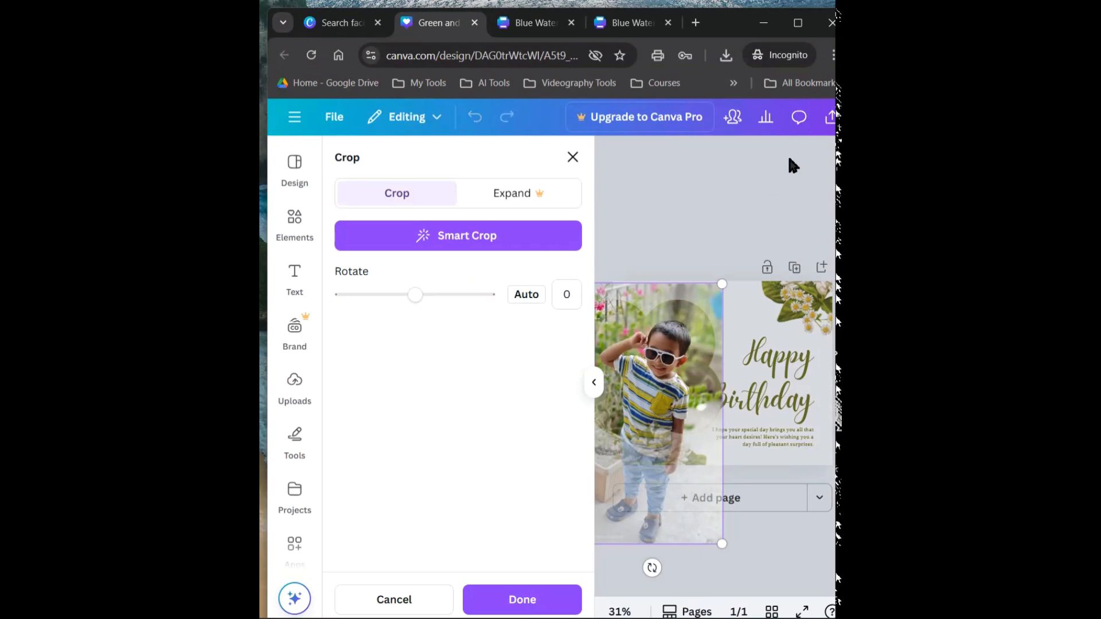
double_click(675, 363)
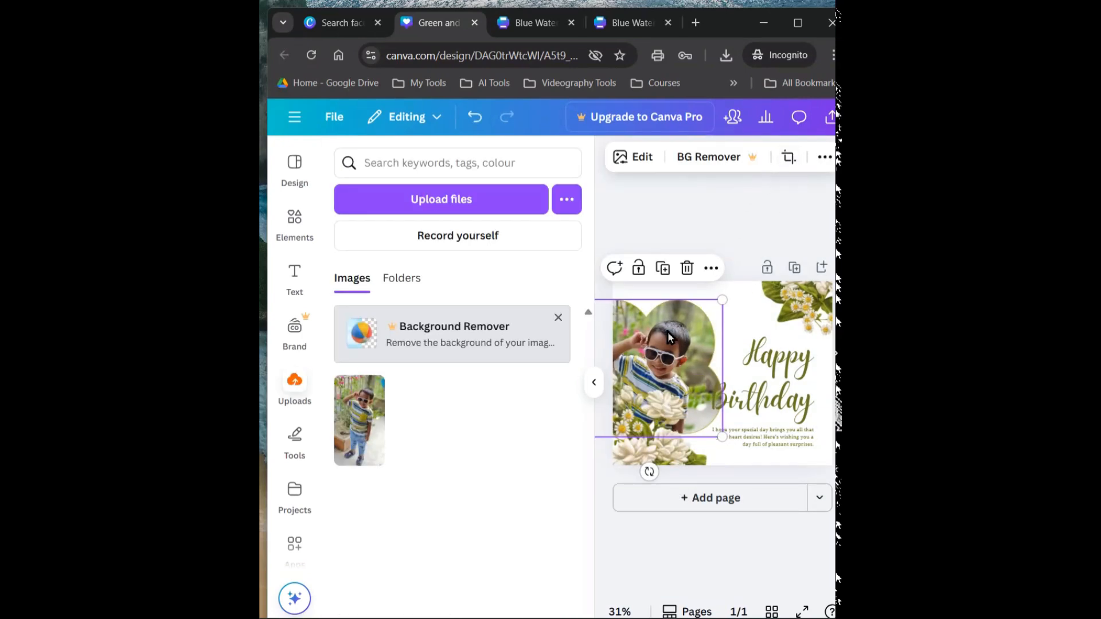
Flip the boy's photo horizontally and shift the framed photo slightly toward the centre of the post
left_click(594, 382)
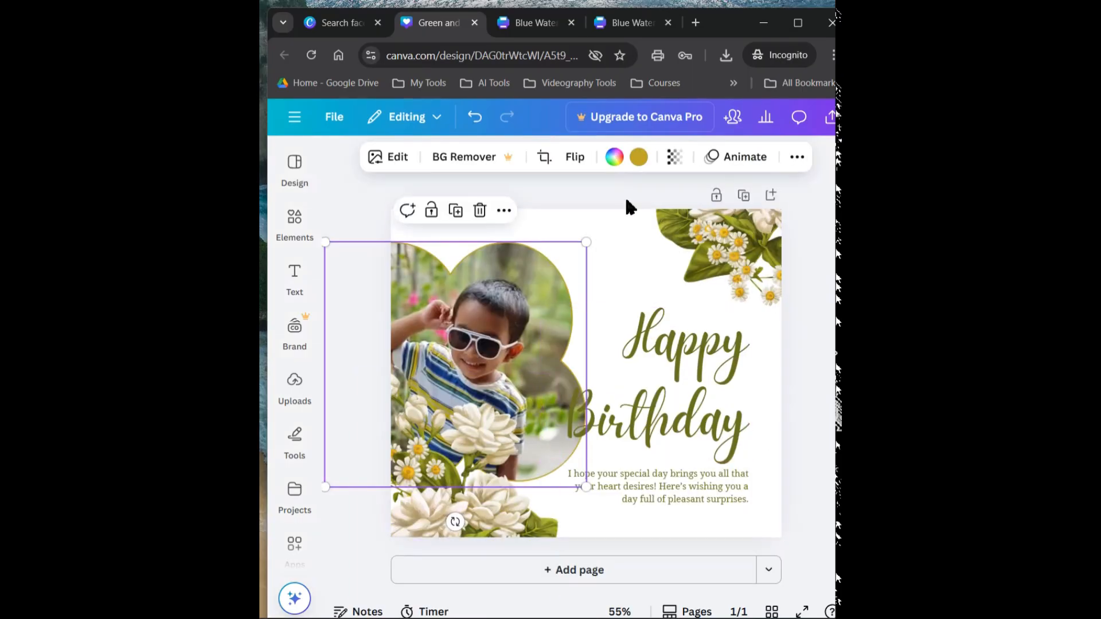
left_click(575, 157)
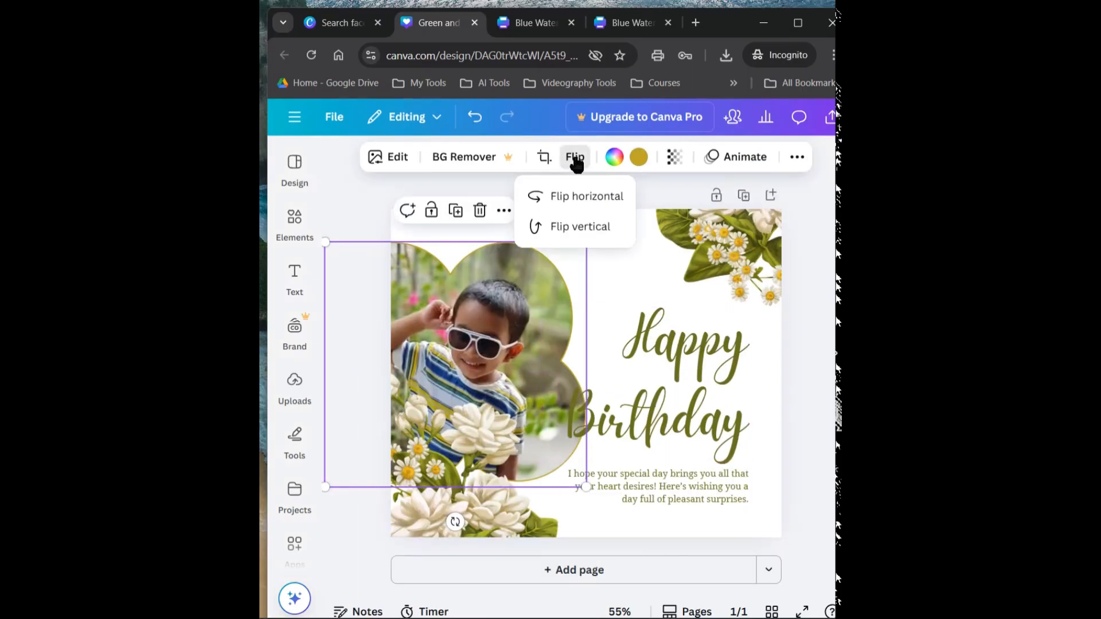
left_click(581, 198)
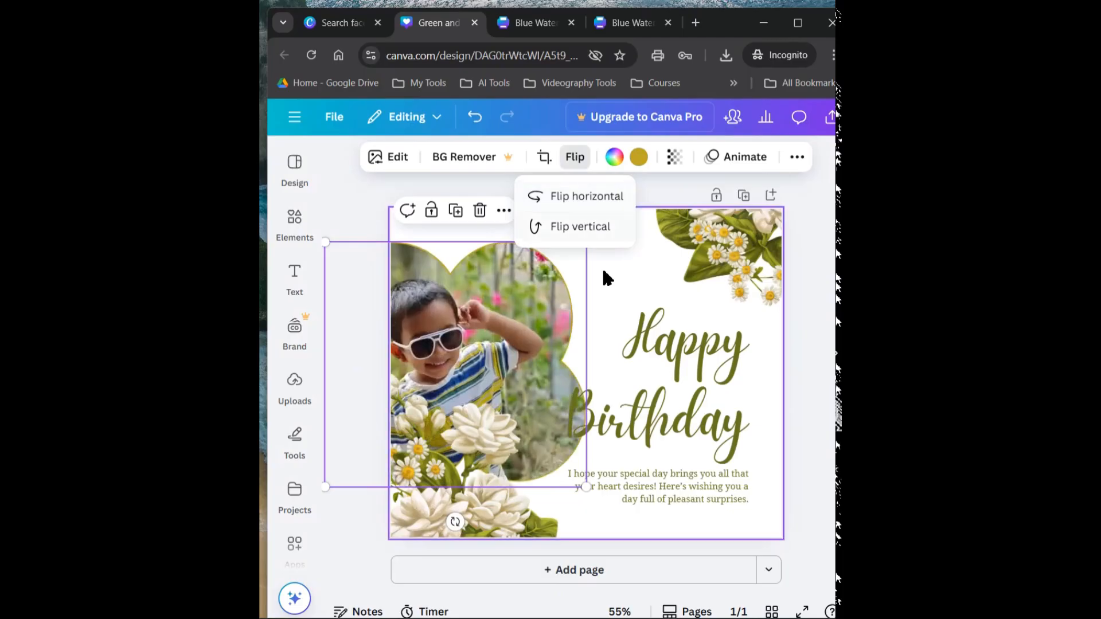
left_click_drag(502, 372, 514, 367)
Move the Happy Birthday heading slightly up and to the right, away from the photo, and deselect it
left_click(641, 424)
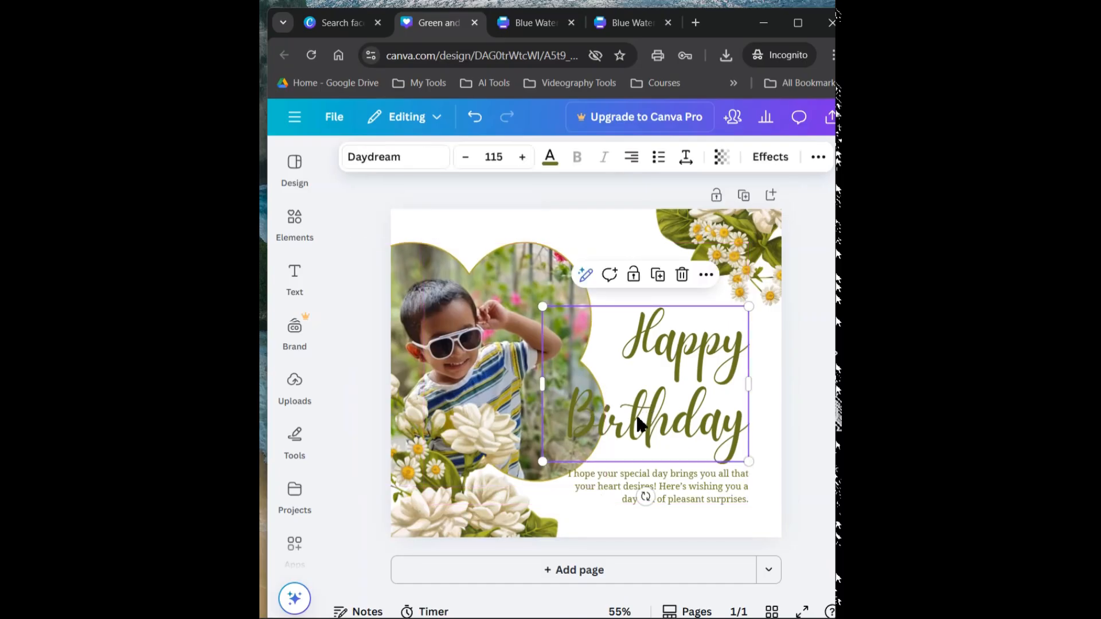
left_click_drag(656, 407, 680, 384)
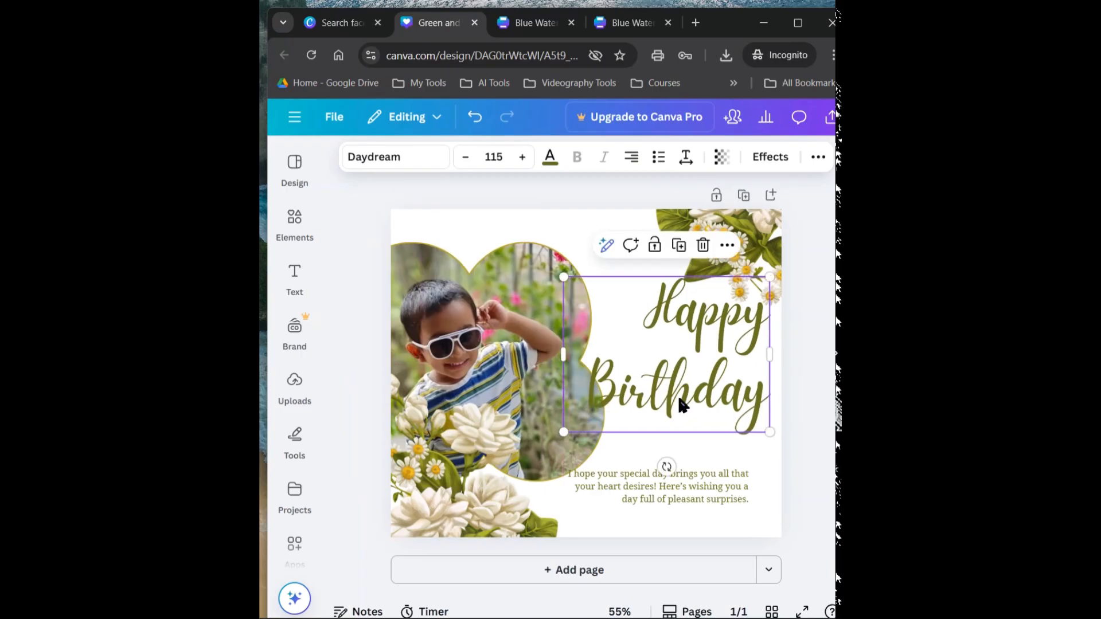
left_click(814, 472)
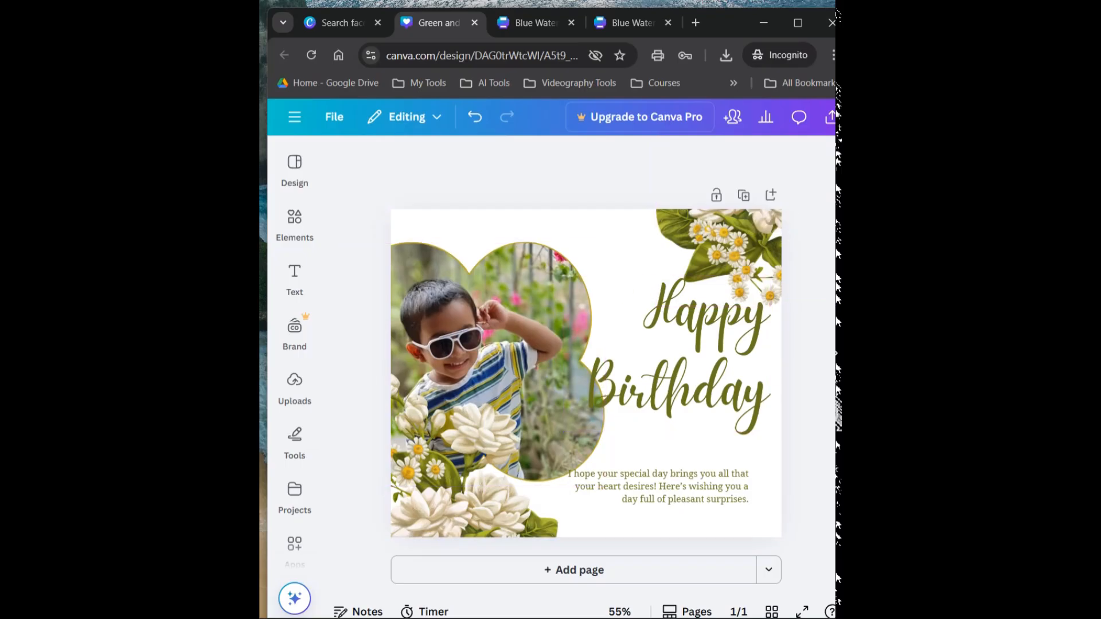
Download the finished Facebook birthday post as a PNG and save it in the Downloads folder
left_click(830, 119)
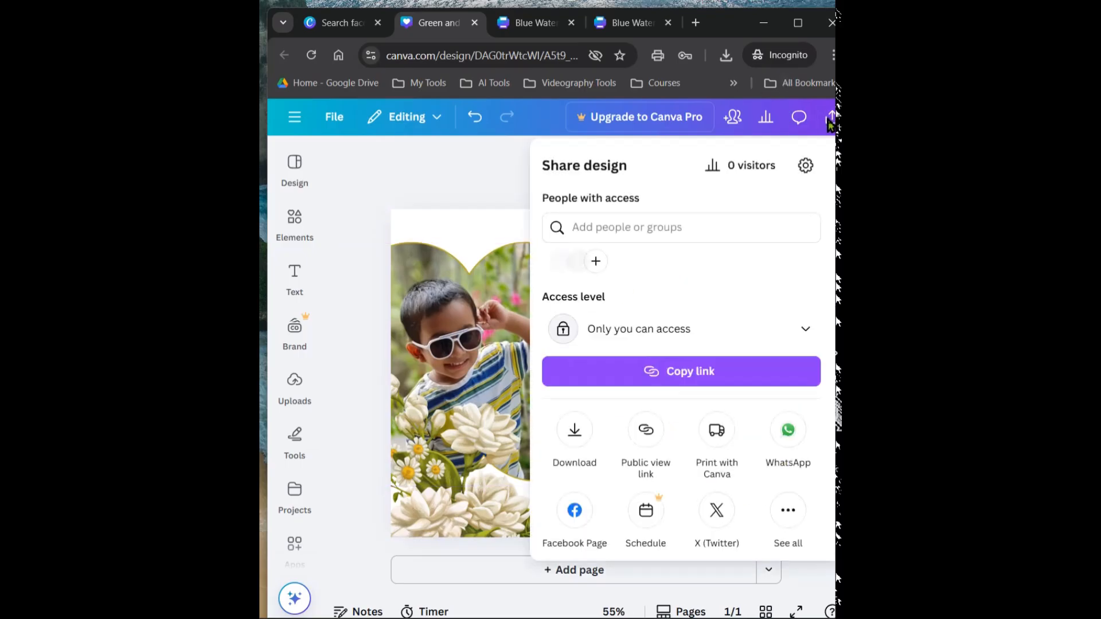
left_click(583, 440)
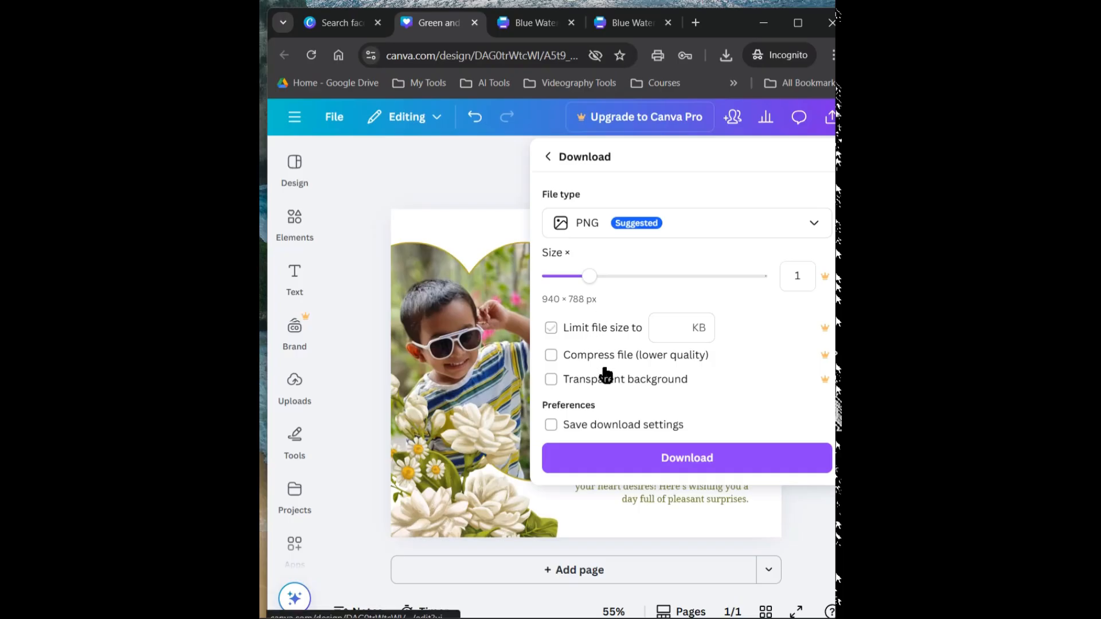
left_click(628, 458)
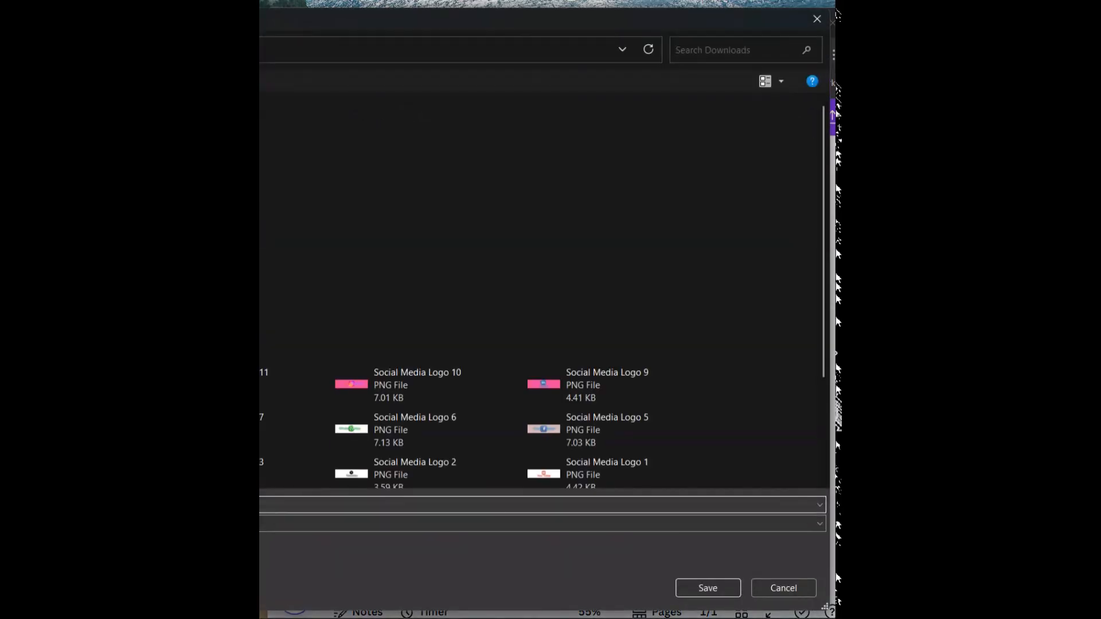
left_click(683, 580)
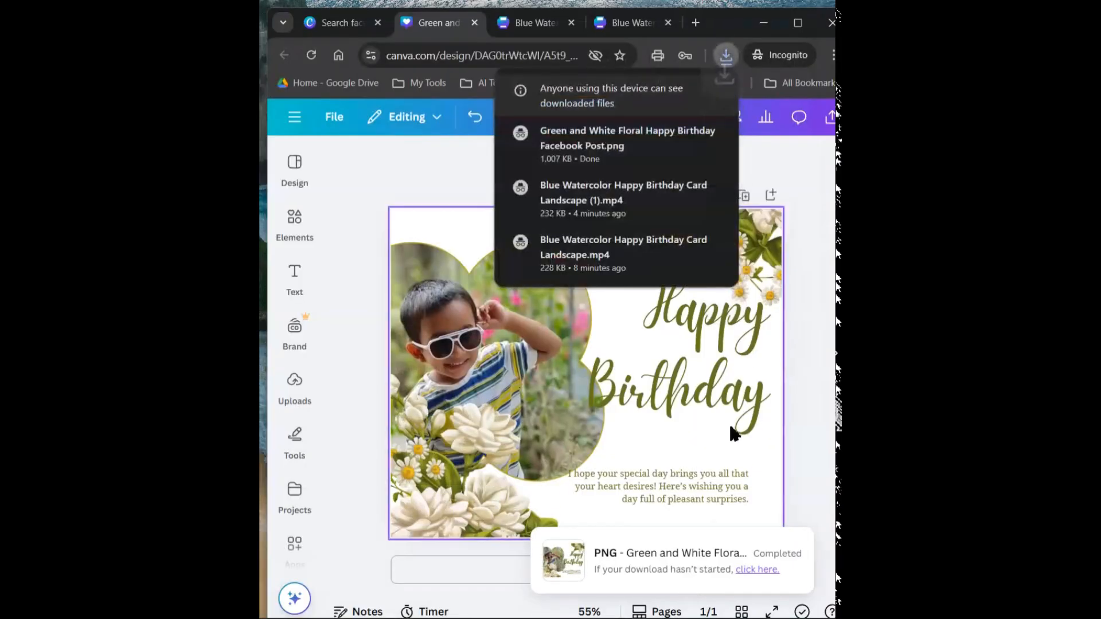
left_click(811, 315)
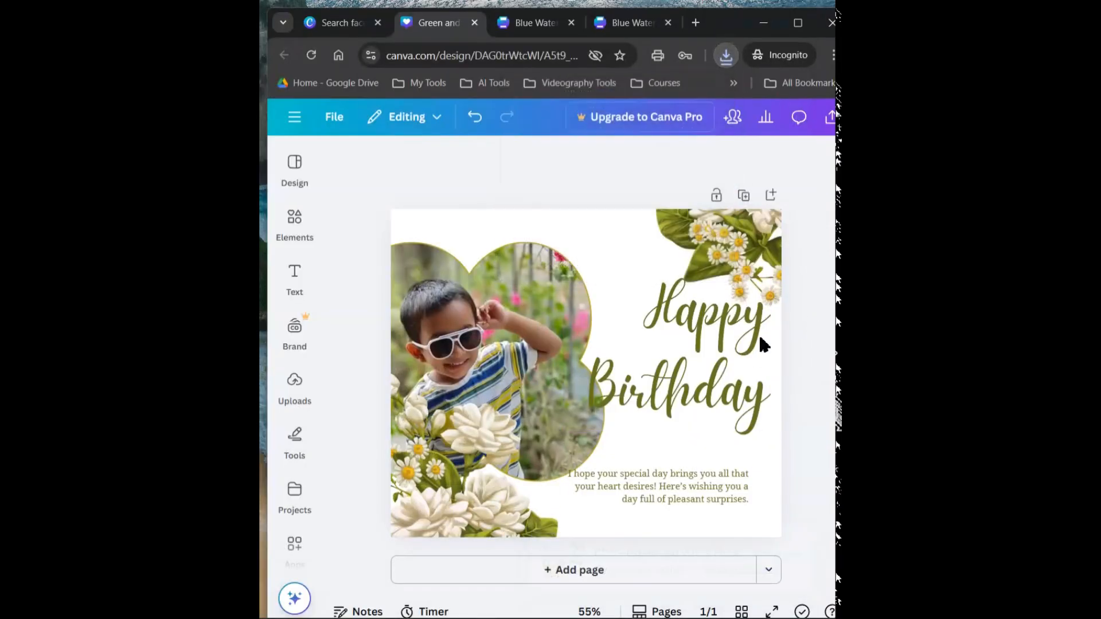
Duplicate the Happy Birthday heading and place the copy just below the original
left_click(687, 396)
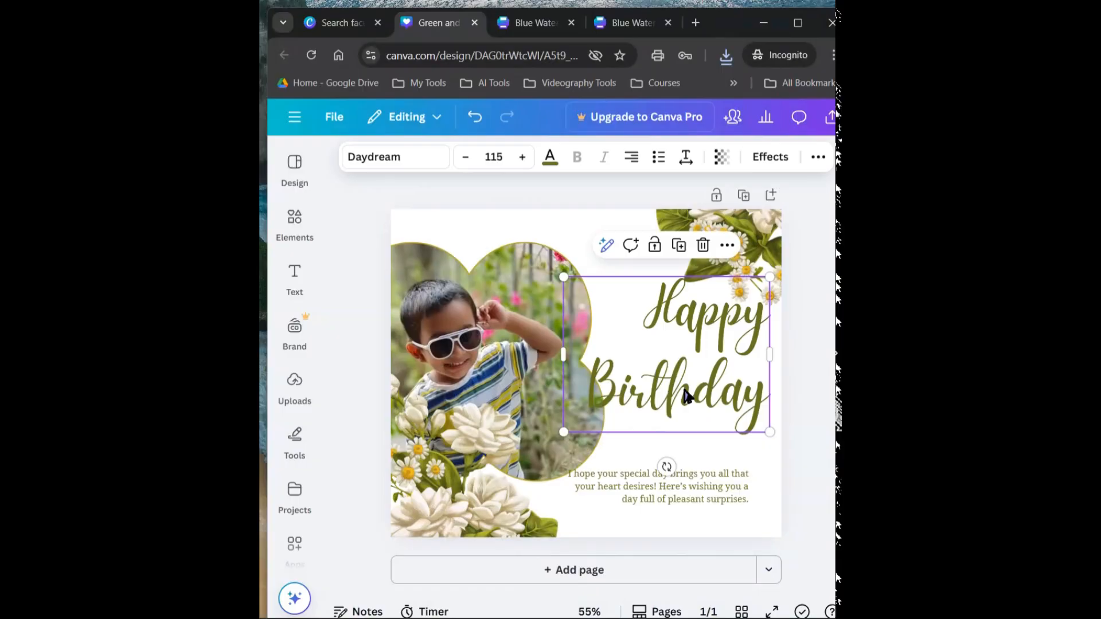
left_click(679, 245)
left_click_drag(686, 395, 682, 431)
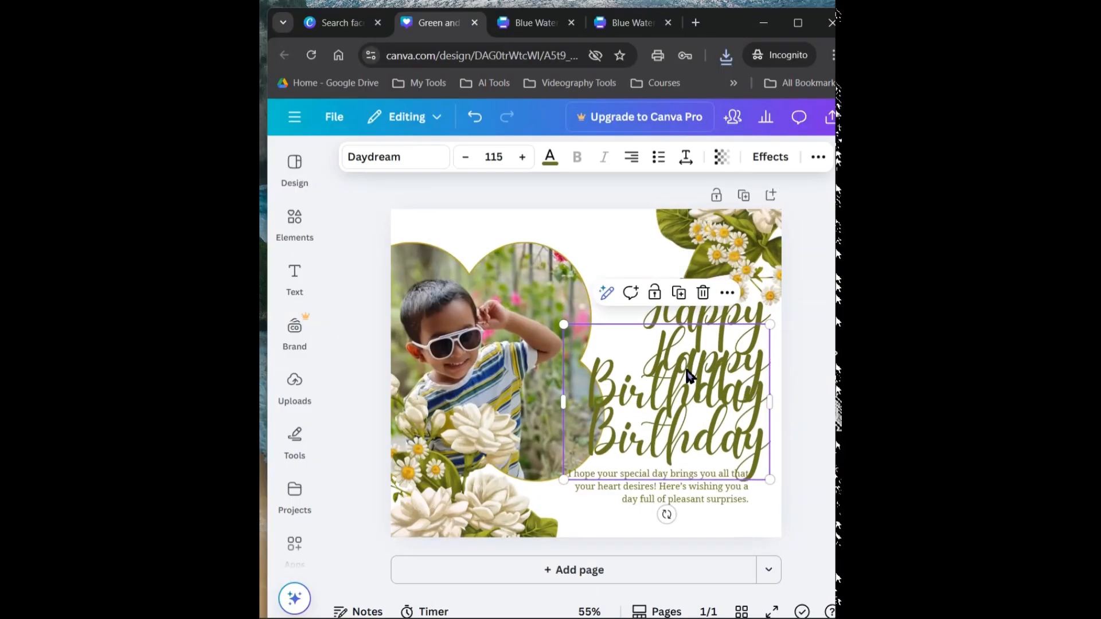
Replace the duplicated heading's text with the child's name in capital letters and move it directly beneath the Happy Birthday heading
double_click(693, 436)
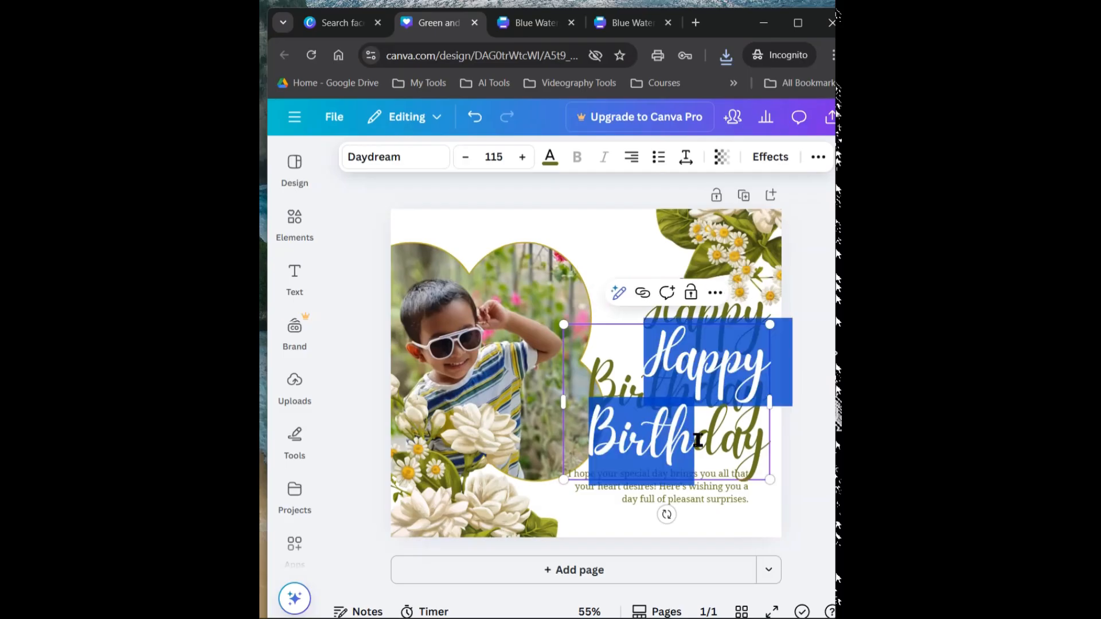
key("ctrl+a")
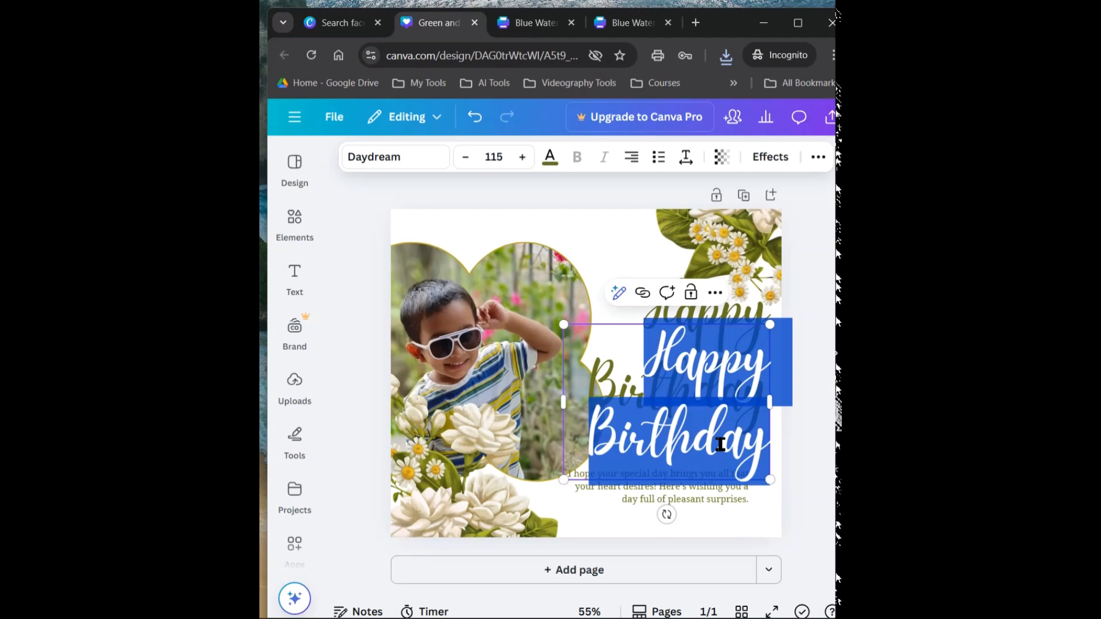
type("purva")
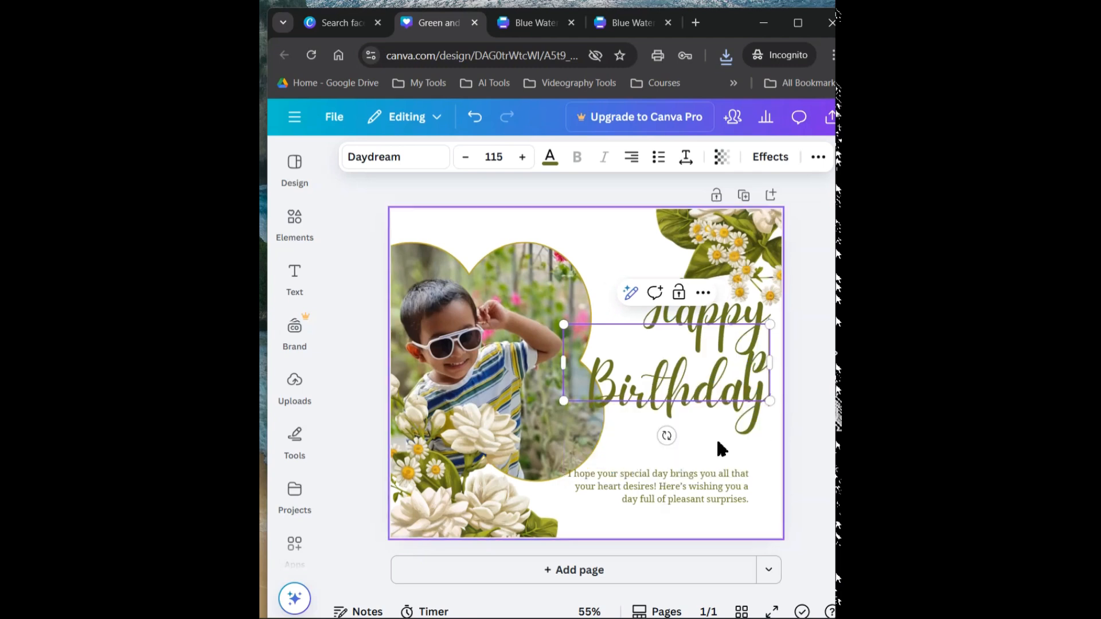
key("BackSpace")
key("BackSpace")
type("a")
key("BackSpace")
key("BackSpace")
key("BackSpace")
key("BackSpace")
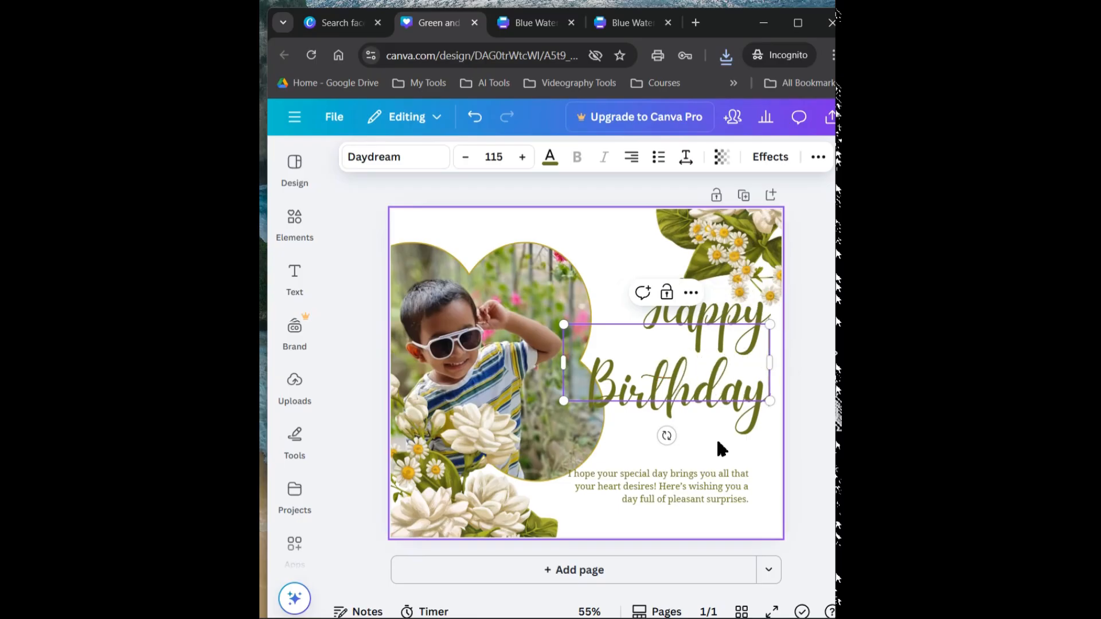
type("p")
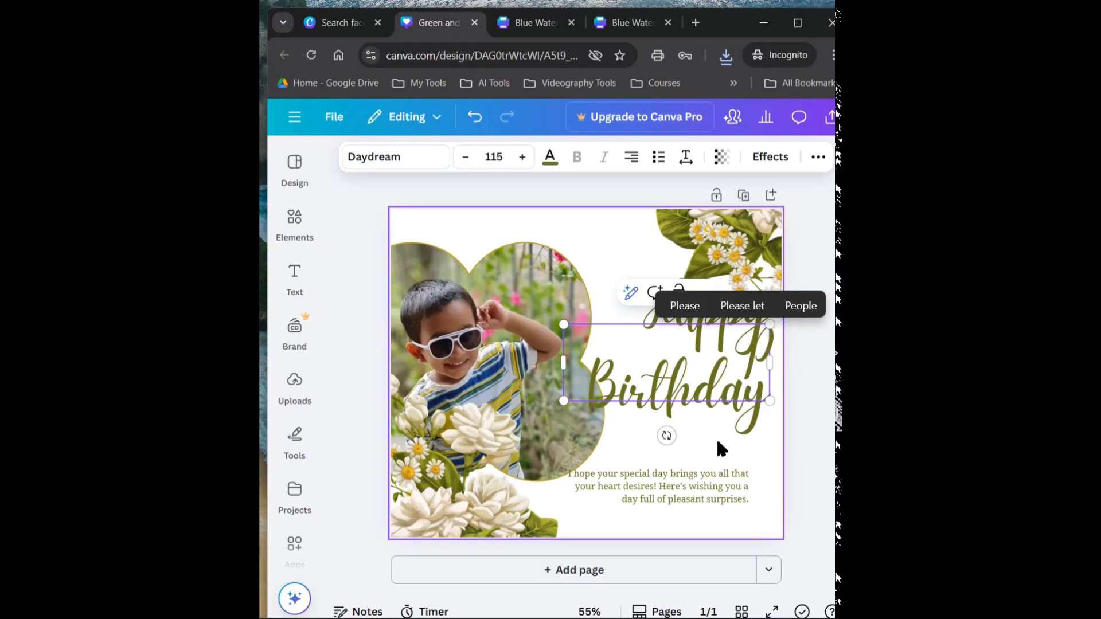
type("URAV")
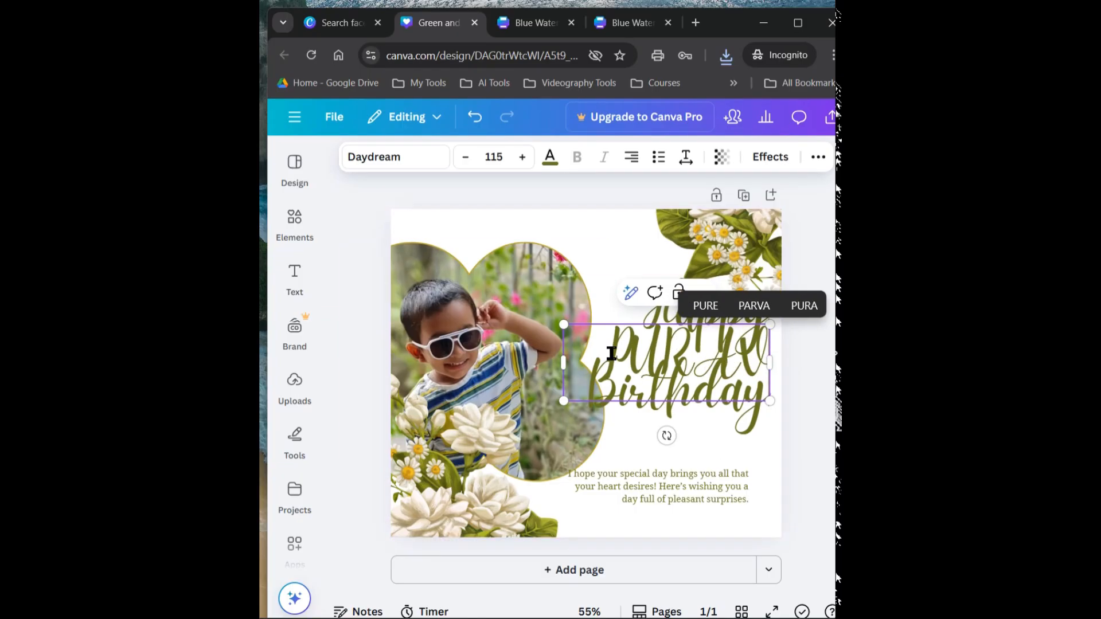
left_click(745, 457)
left_click_drag(667, 362, 669, 453)
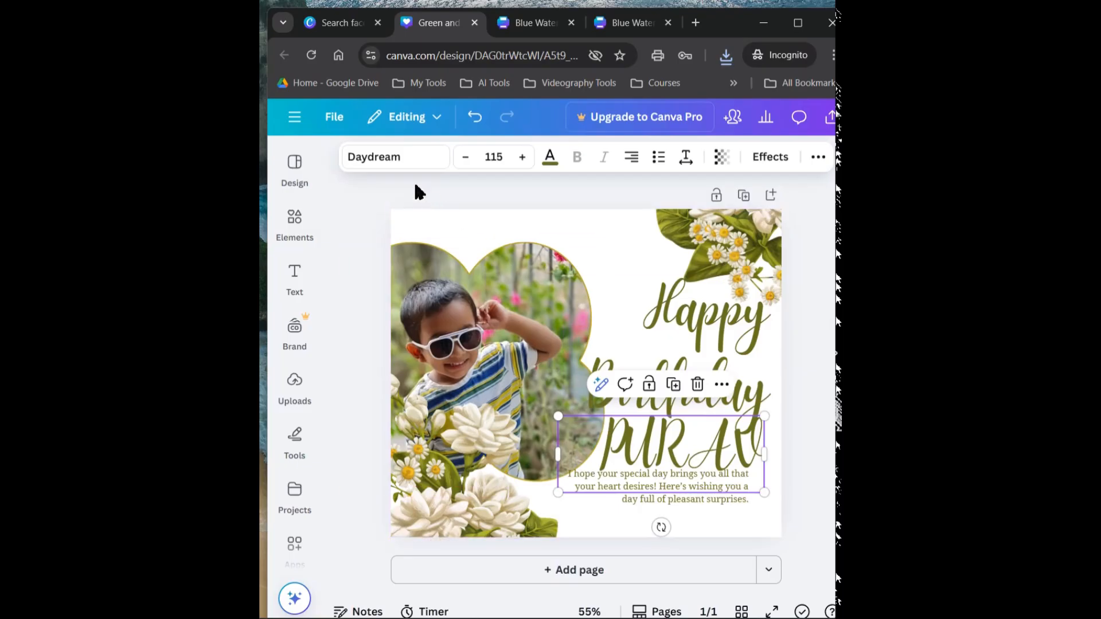
Try the DM Serif Display and Cyrillic Bodoni Condensed fonts on the child's name
left_click(394, 160)
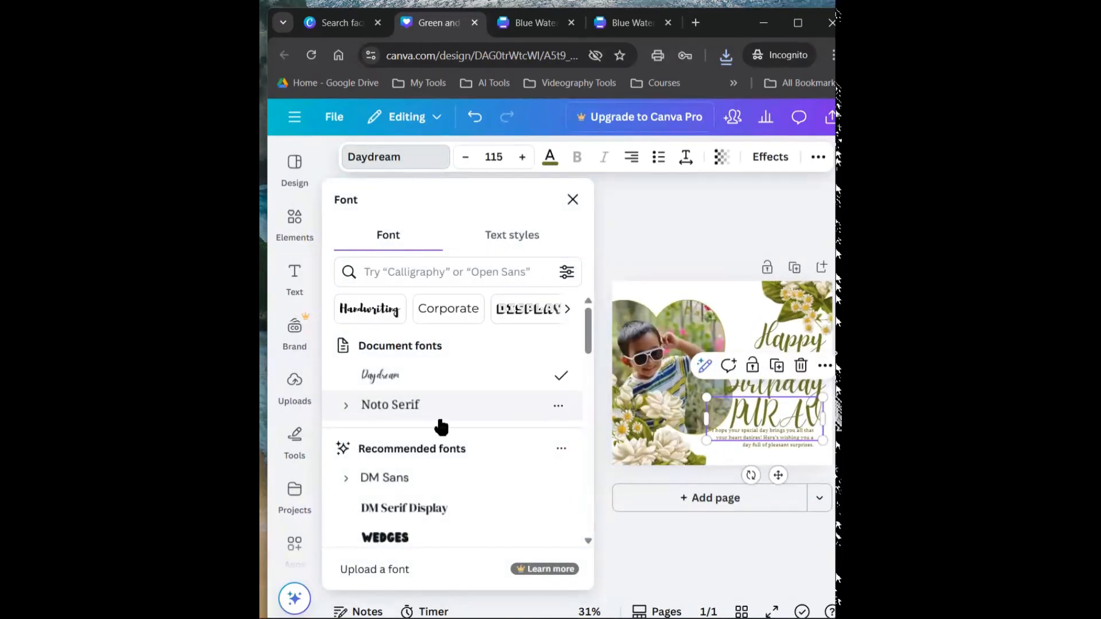
left_click(439, 510)
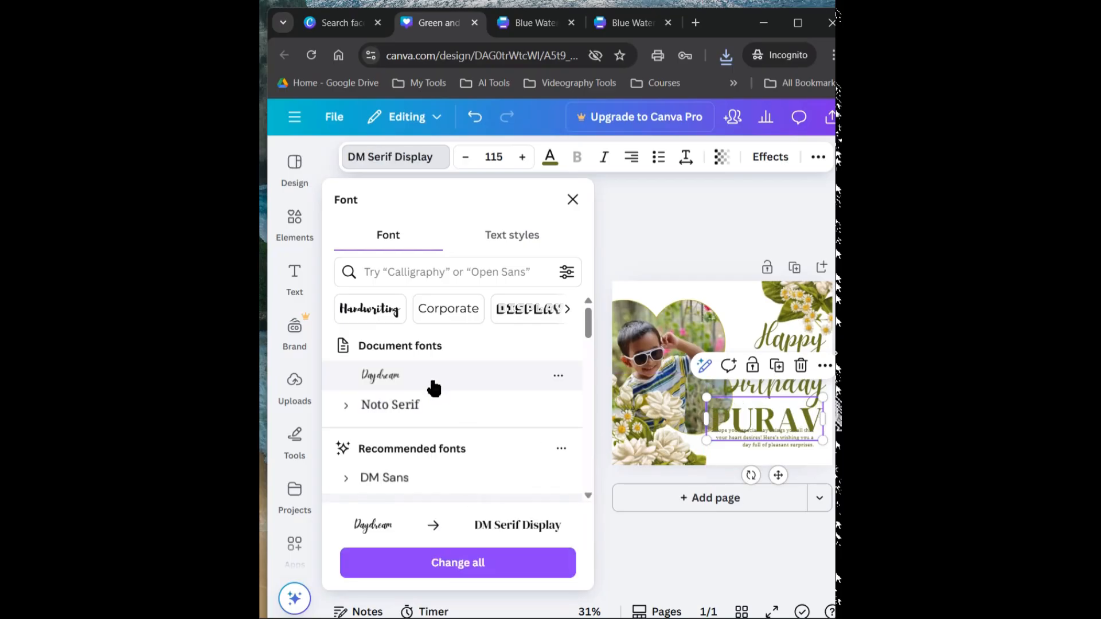
scroll(441, 484, "down", 2)
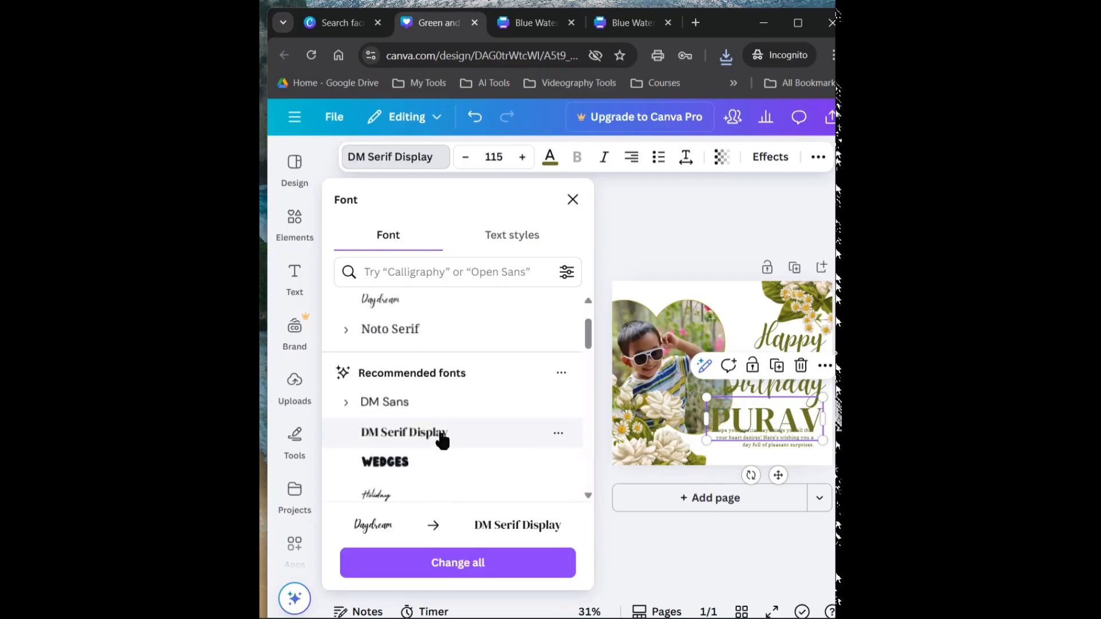
scroll(443, 467, "down", 3)
scroll(446, 471, "down", 1)
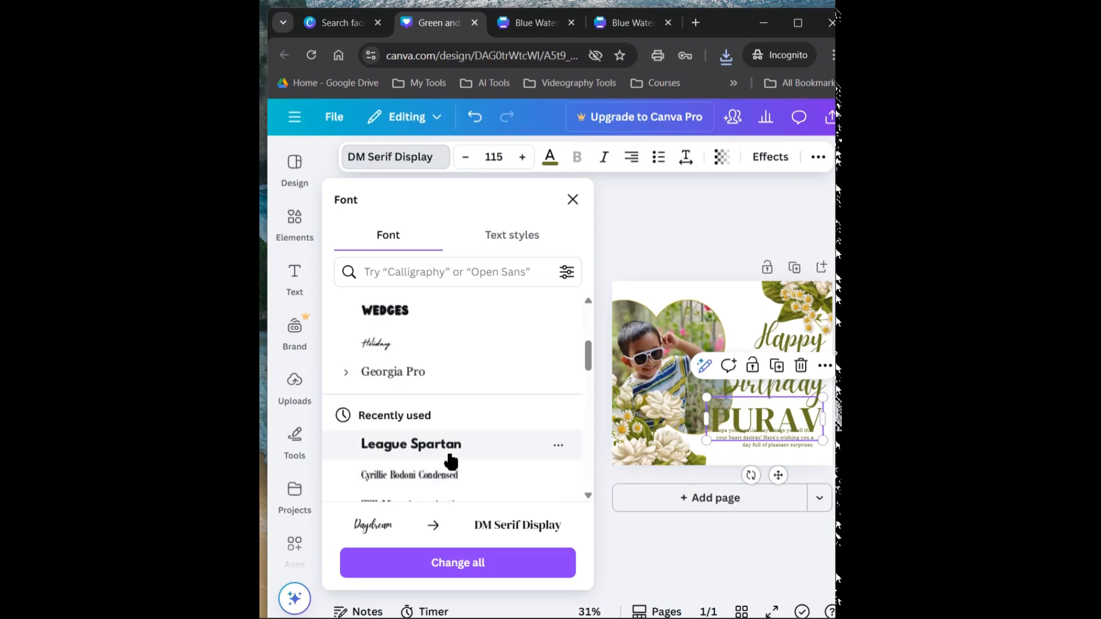
left_click(453, 482)
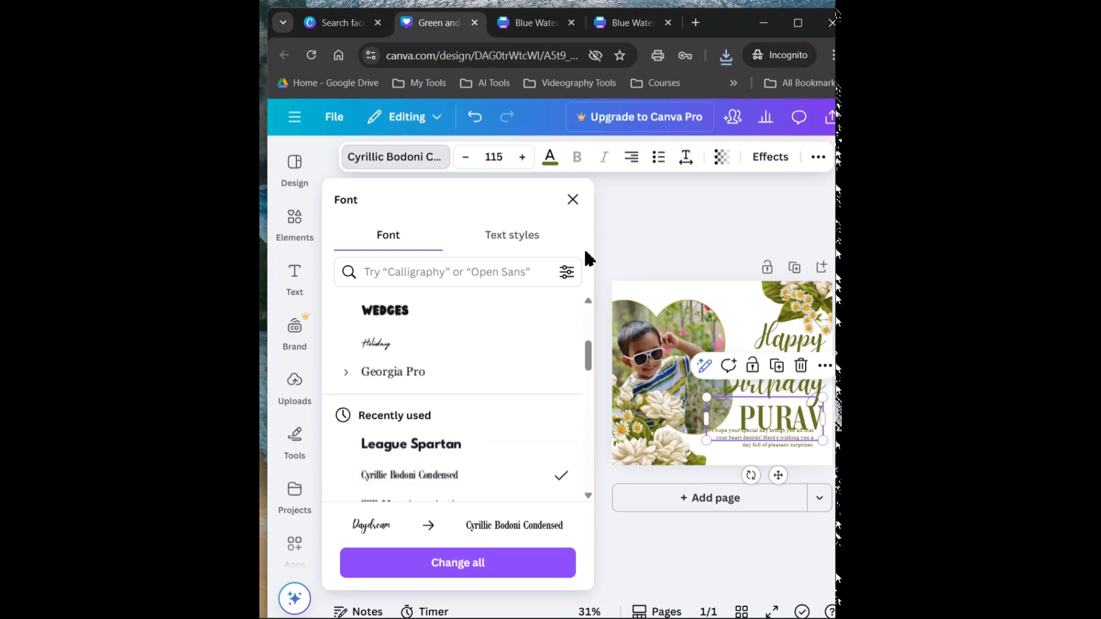
left_click(673, 224)
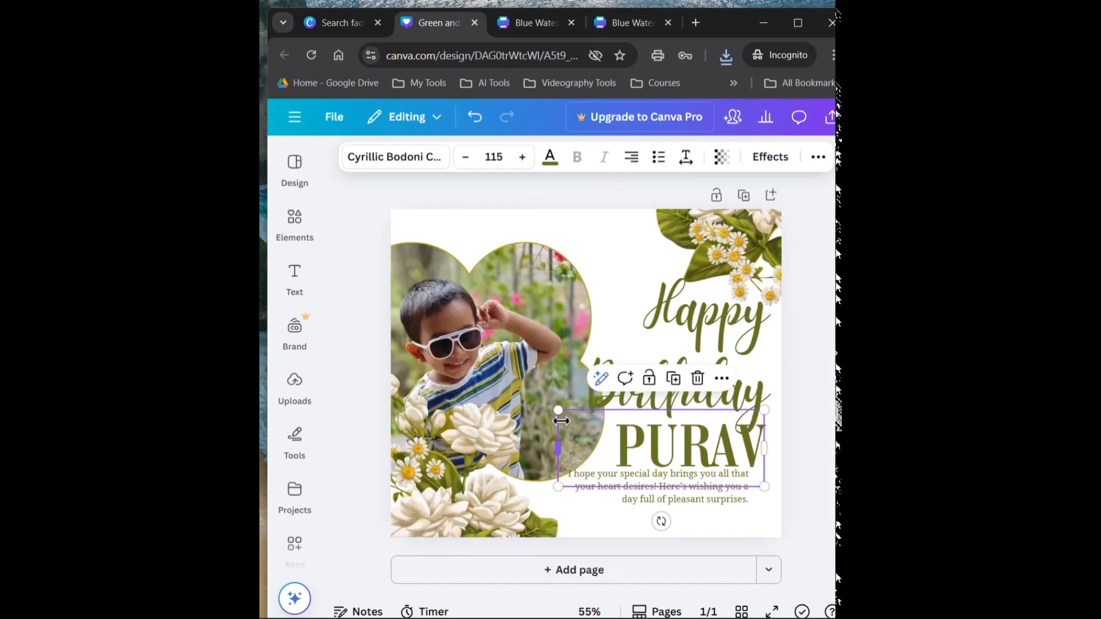
Shrink the child's name to about size 88.9, place it between the heading and the message, and deselect it
left_click_drag(559, 417, 605, 443)
left_click_drag(684, 442, 656, 432)
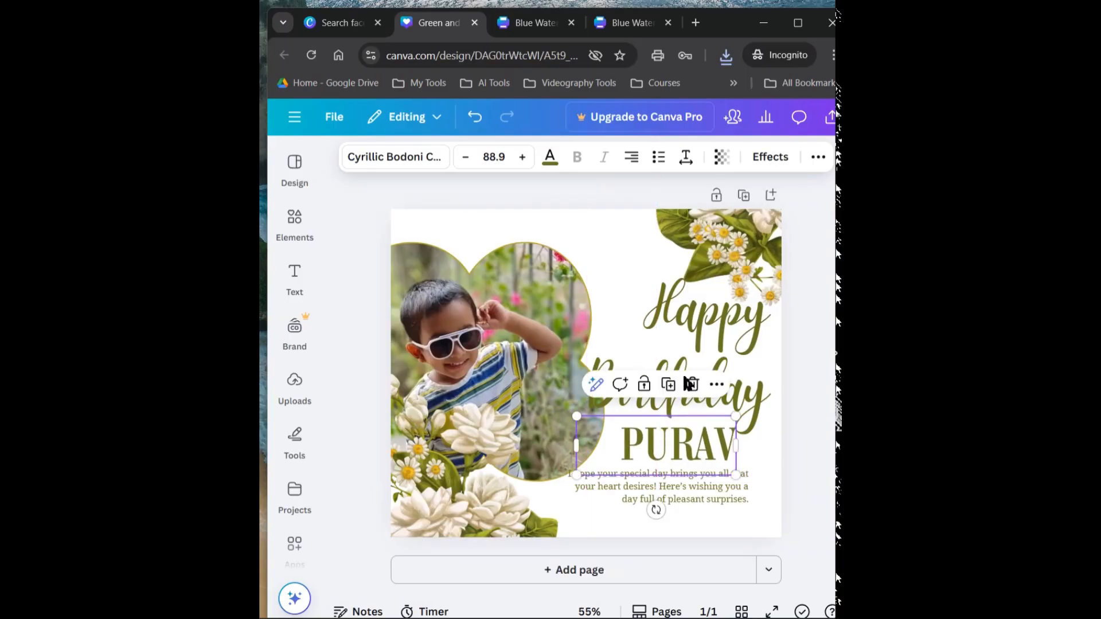
left_click(802, 361)
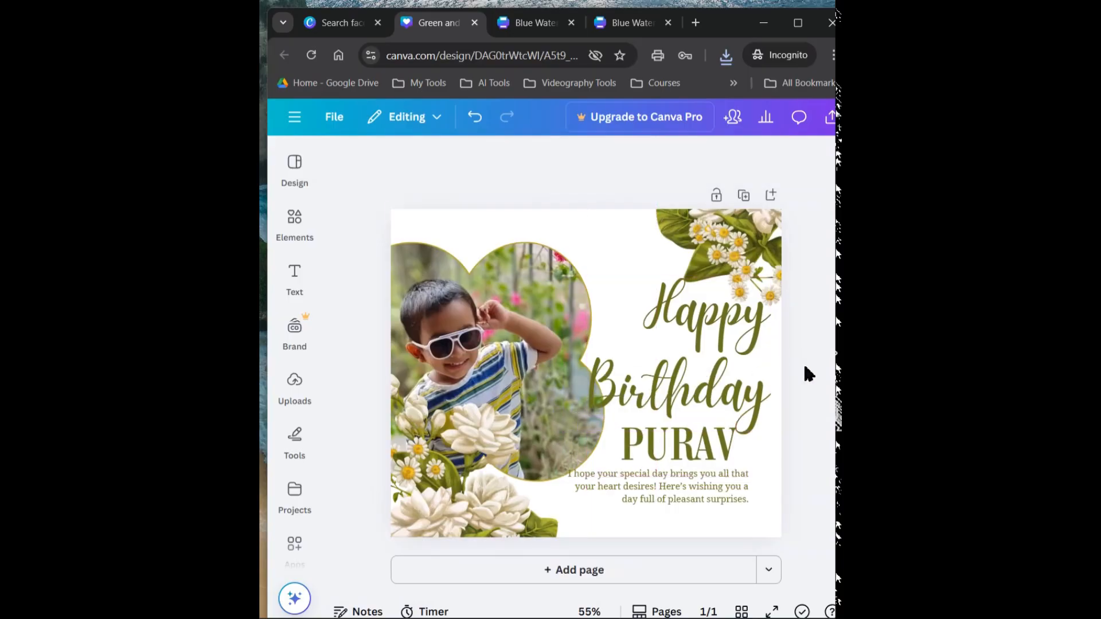
Check the font of the birthday message and apply the same Noto Serif font to the child's name
left_click(651, 497)
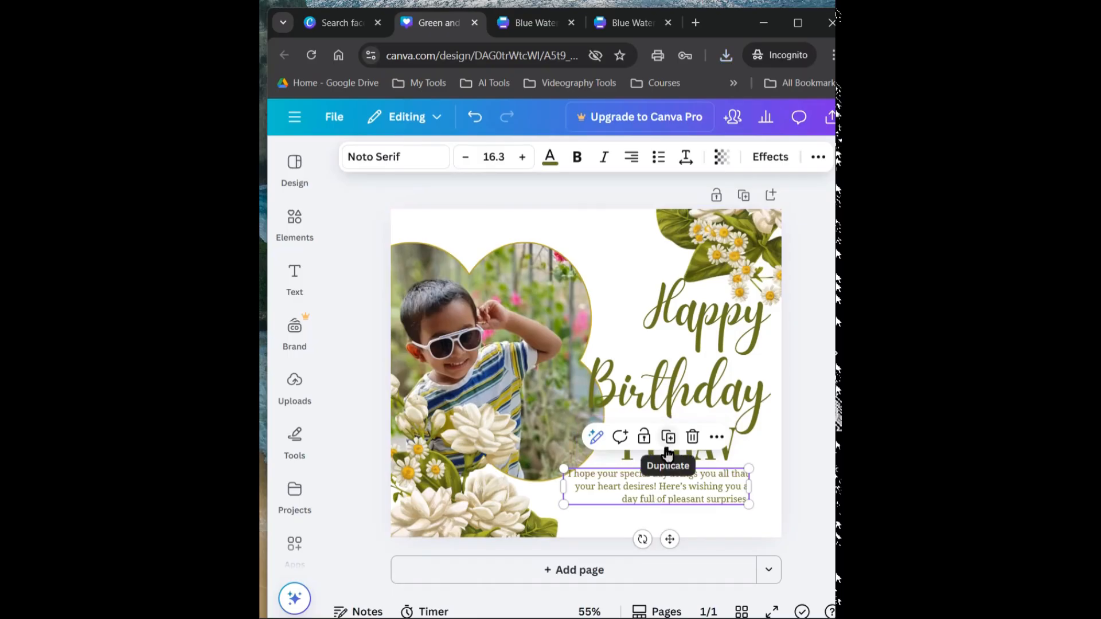
left_click(625, 459)
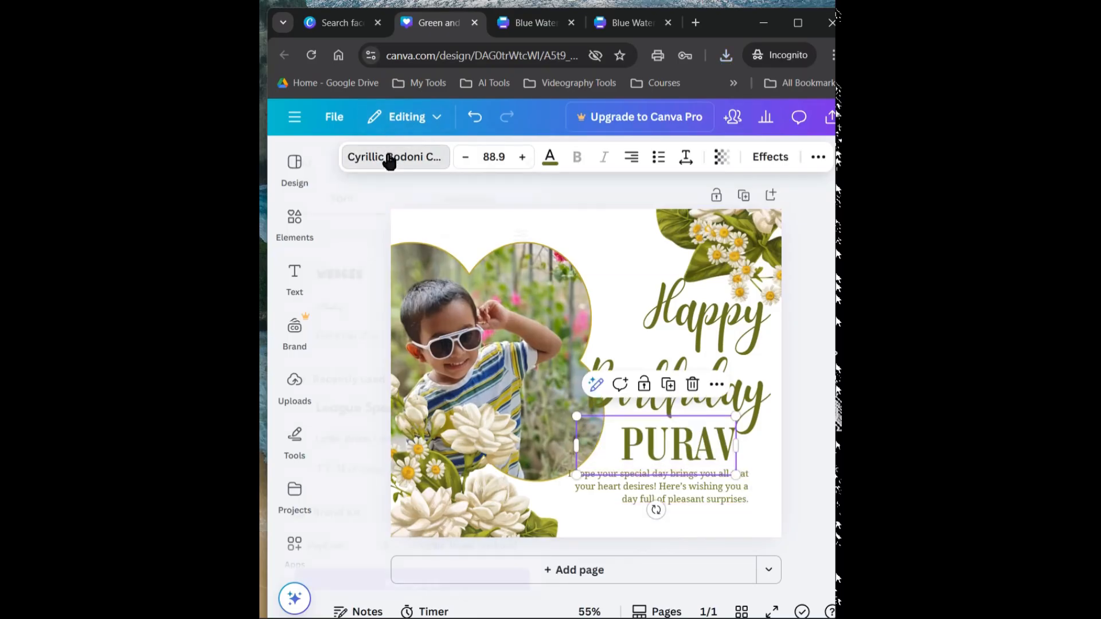
left_click(389, 157)
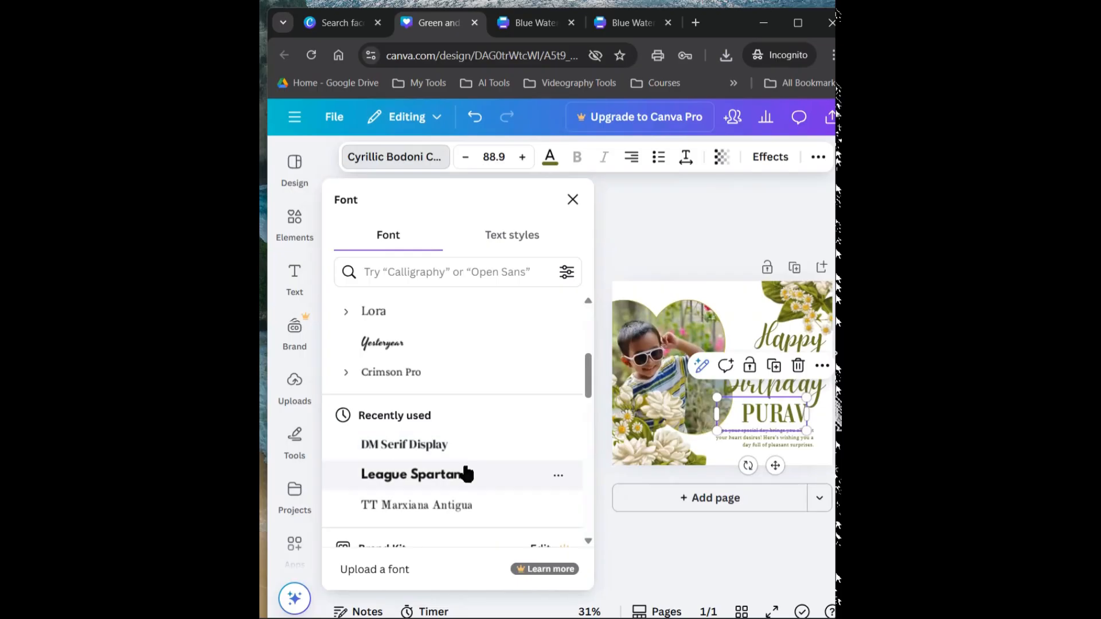
scroll(459, 475, "up", 3)
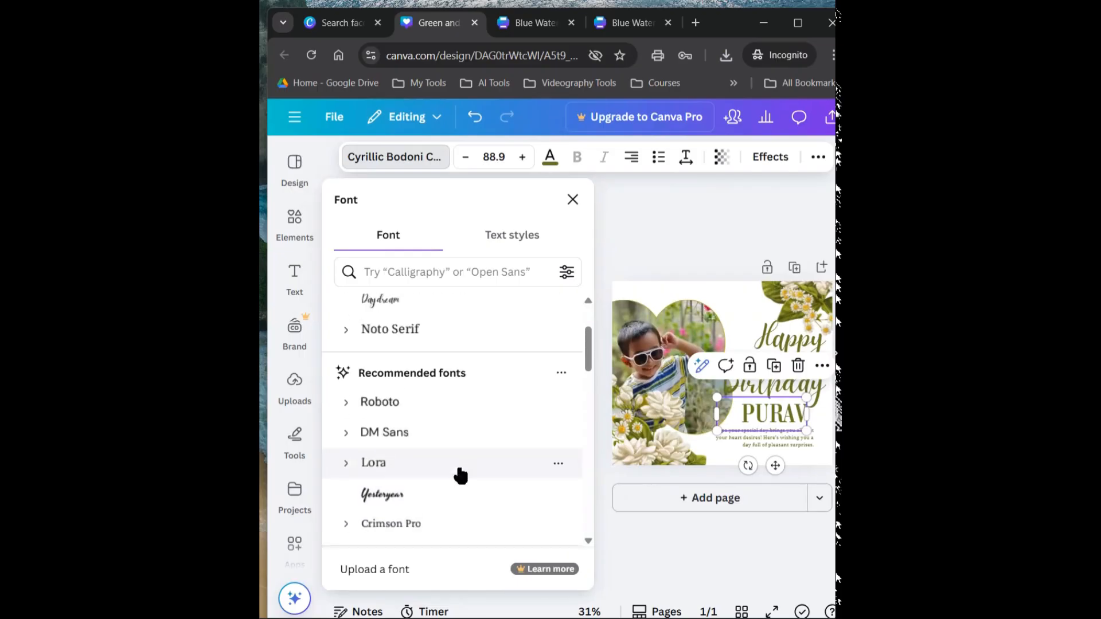
scroll(459, 475, "up", 2)
left_click(415, 439)
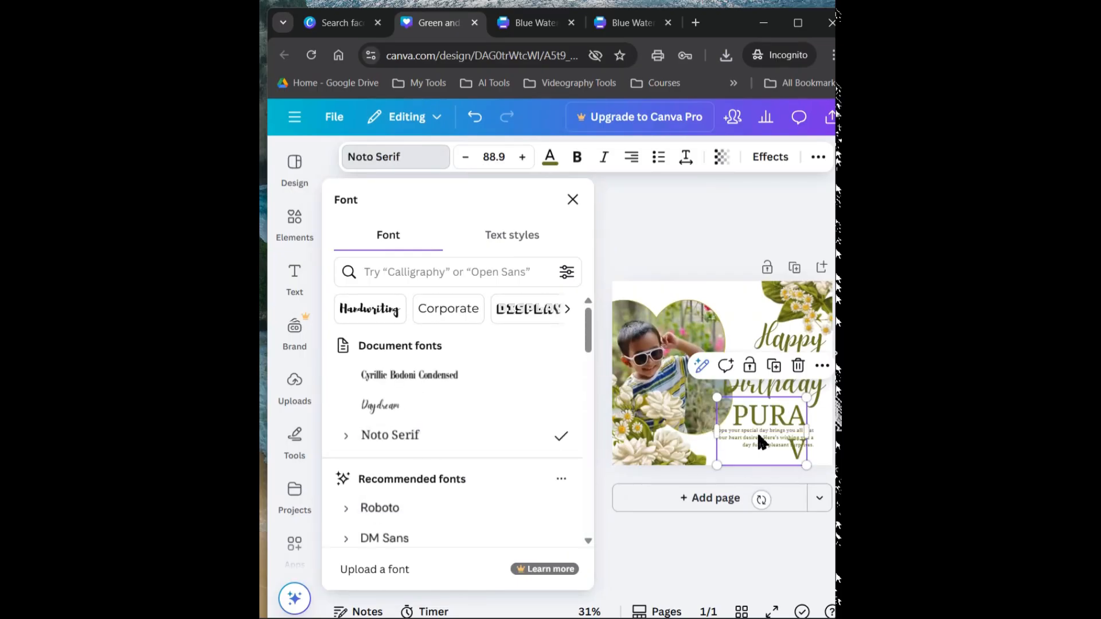
left_click(598, 413)
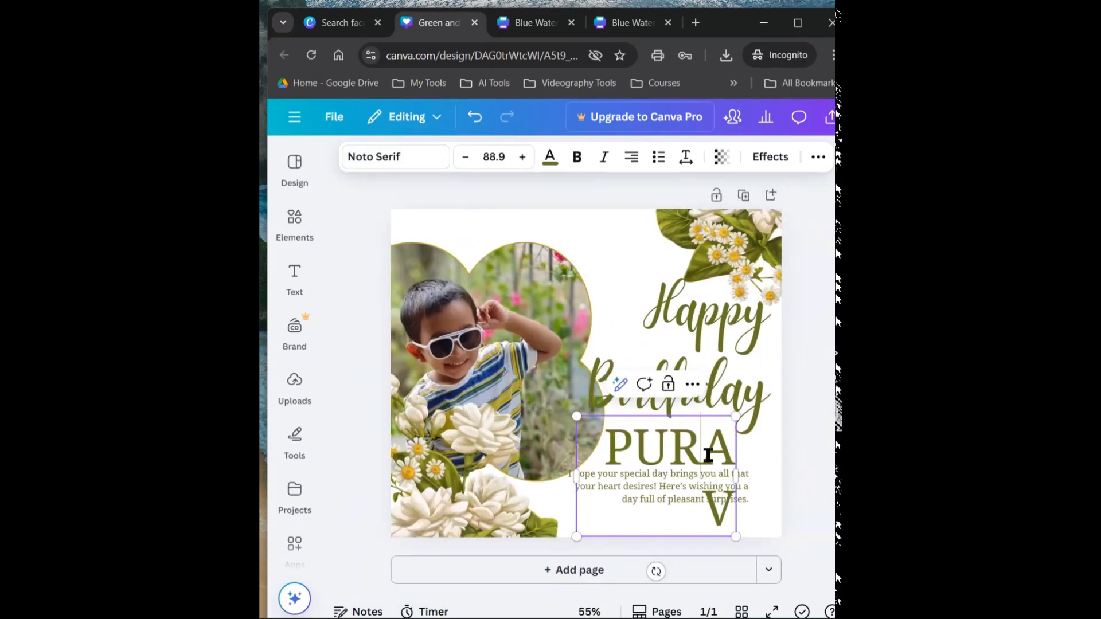
Widen the name's text box so the name fits on one line and reduce its text to about size 73.1
left_click_drag(736, 477, 794, 481)
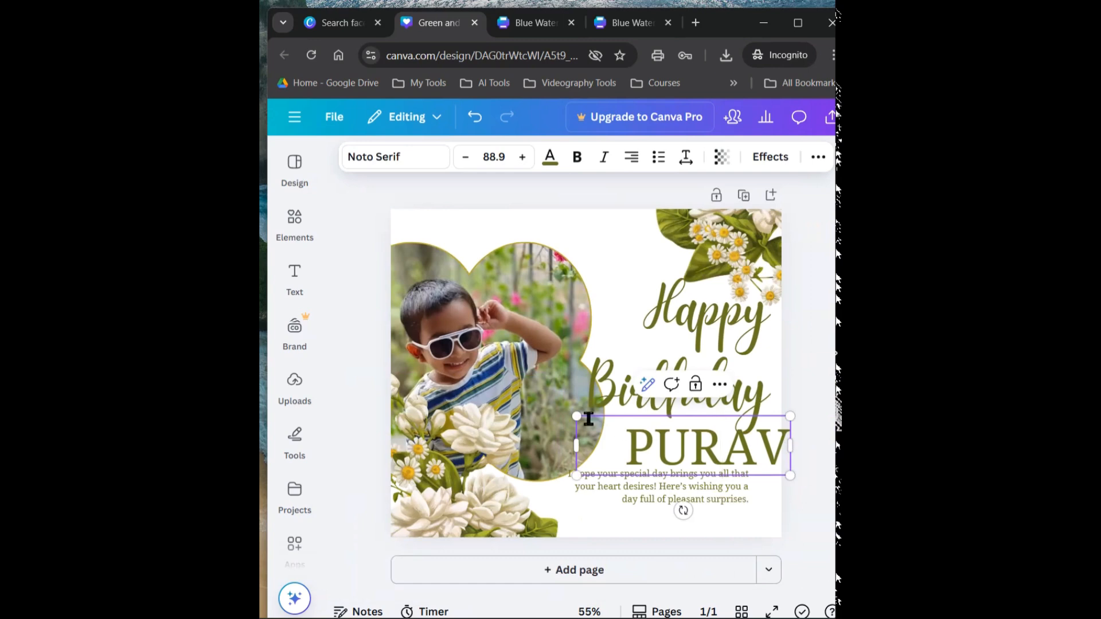
left_click_drag(577, 417, 615, 428)
left_click_drag(709, 453, 656, 441)
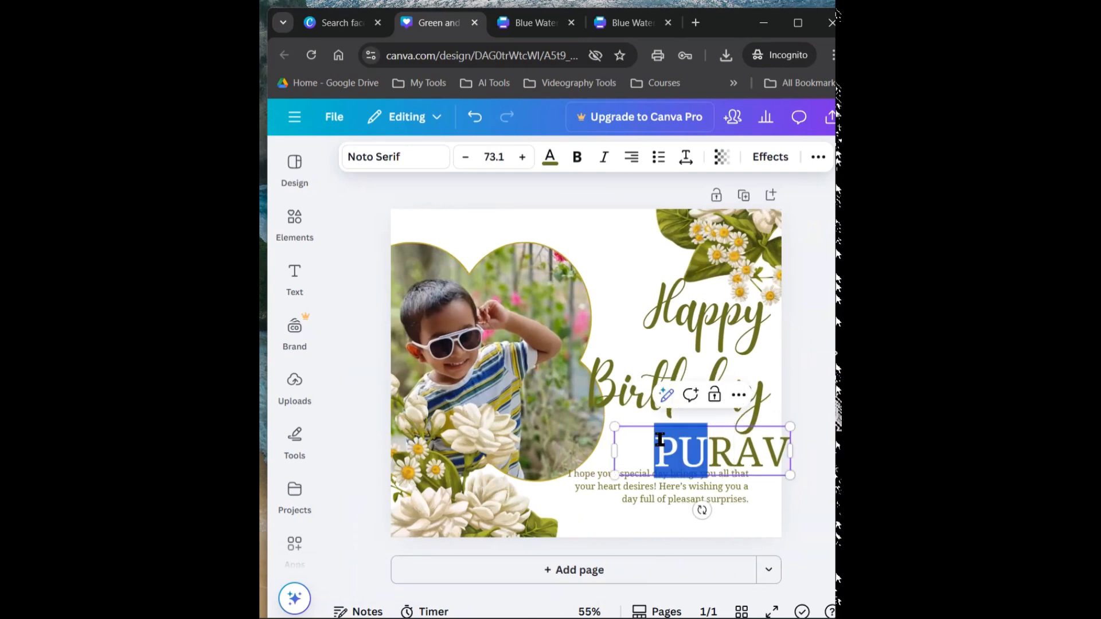
left_click(636, 453)
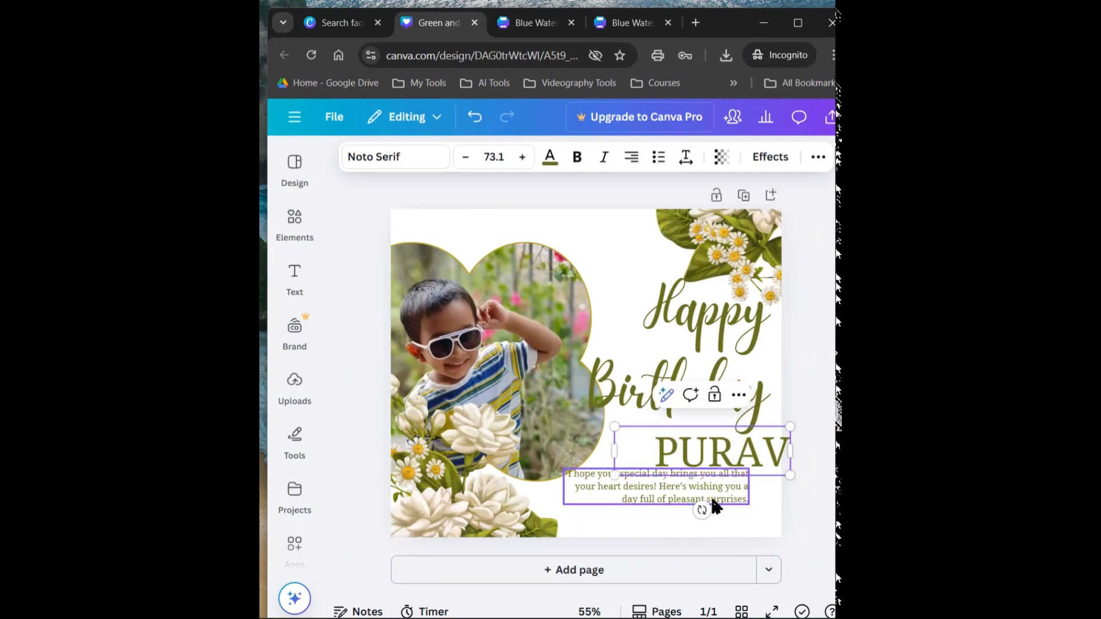
Move the child's name inward above the message and shift the Happy Birthday heading slightly up and to the left
left_click(747, 492)
left_click(726, 454)
left_click_drag(726, 454, 690, 444)
left_click_drag(693, 349, 684, 320)
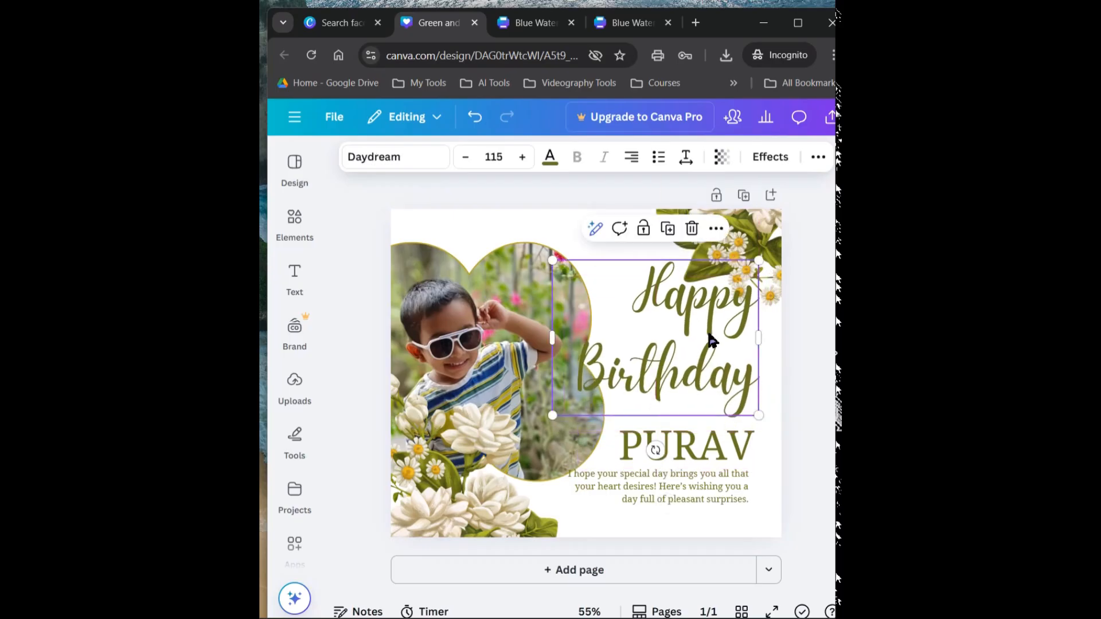
Nudge the birthday message slightly down and to the right so it aligns with the name, and deselect it
left_click(712, 442)
left_click(774, 459)
left_click_drag(720, 499, 722, 503)
left_click(813, 476)
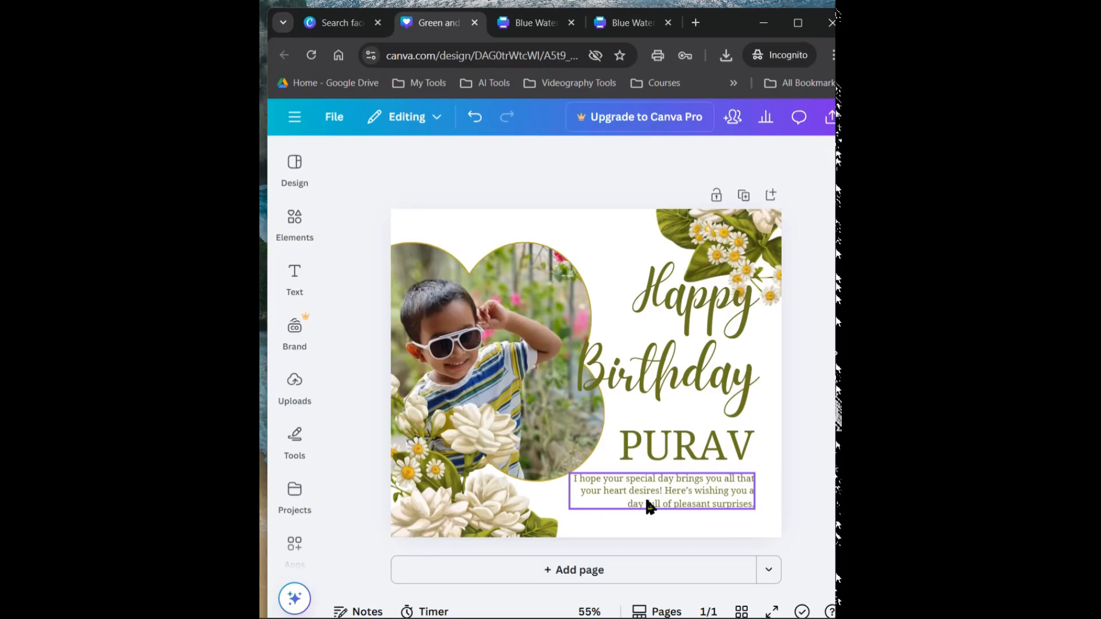
Duplicate the birthday message and place the copy at the lower edge of the post
left_click(744, 507)
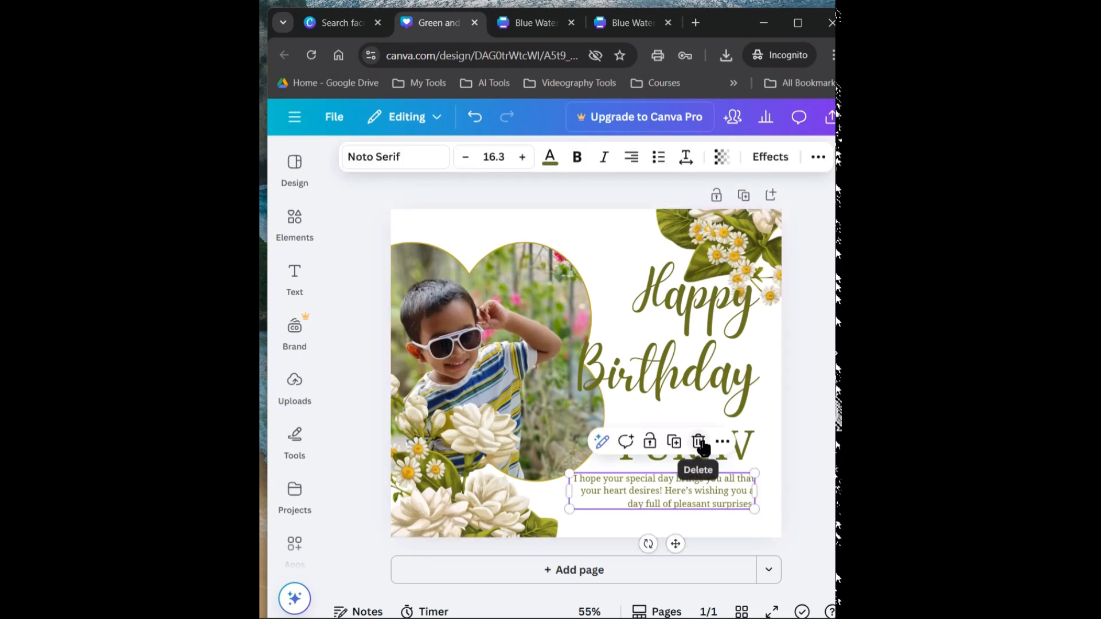
left_click(676, 444)
left_click_drag(689, 496, 692, 517)
Replace the copied message with a dashed "Your Father" sign-off and move it below the birthday message
double_click(683, 517)
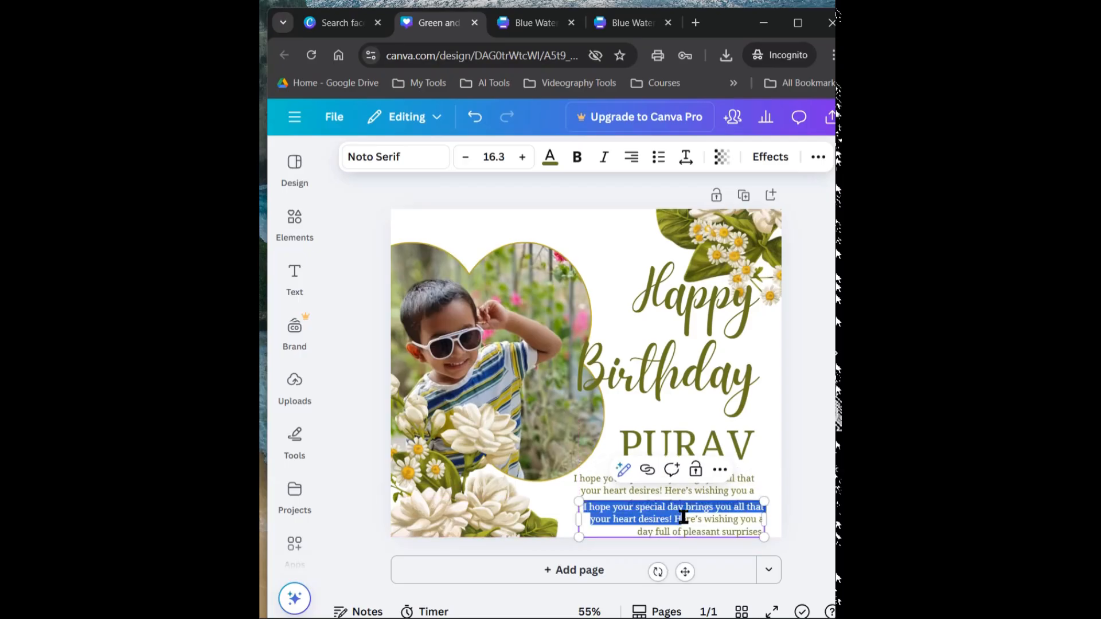
key("ctrl+a")
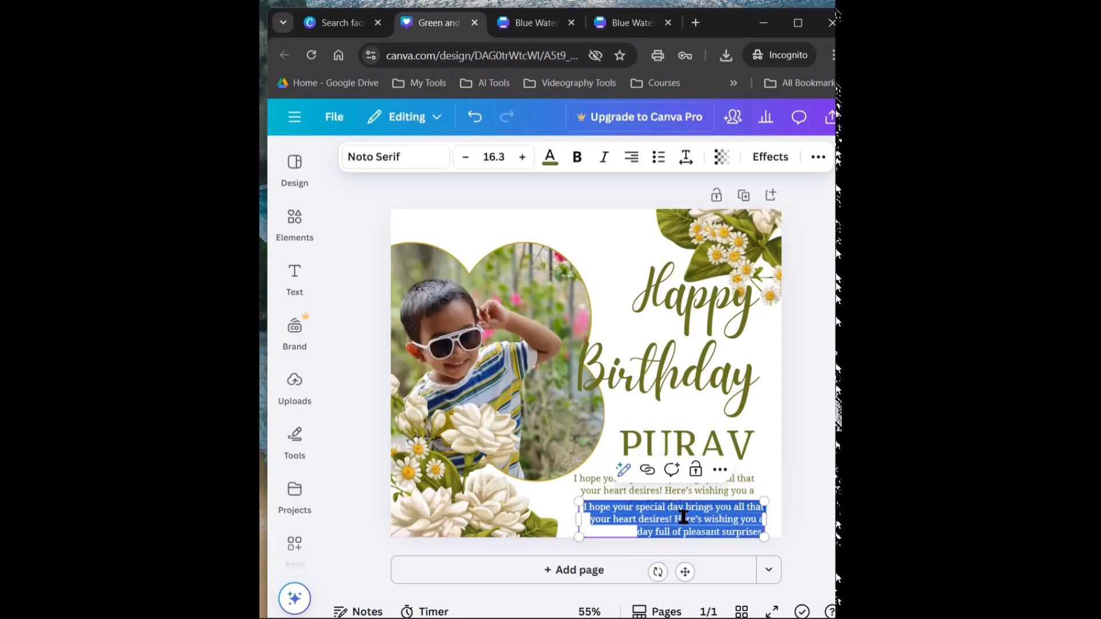
key("BackSpace")
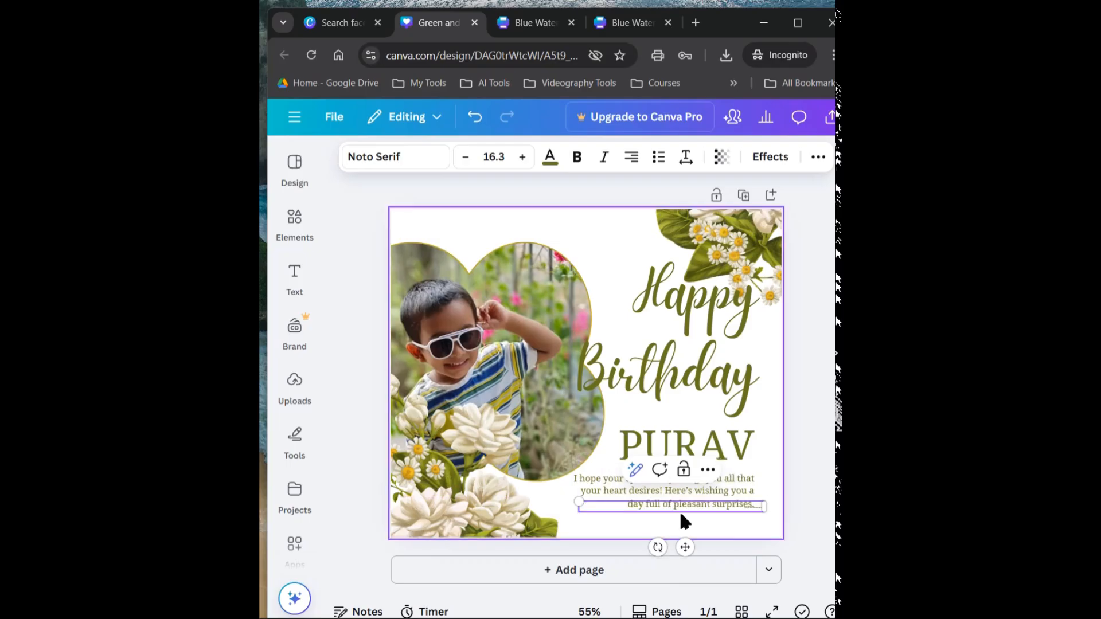
type("Your l")
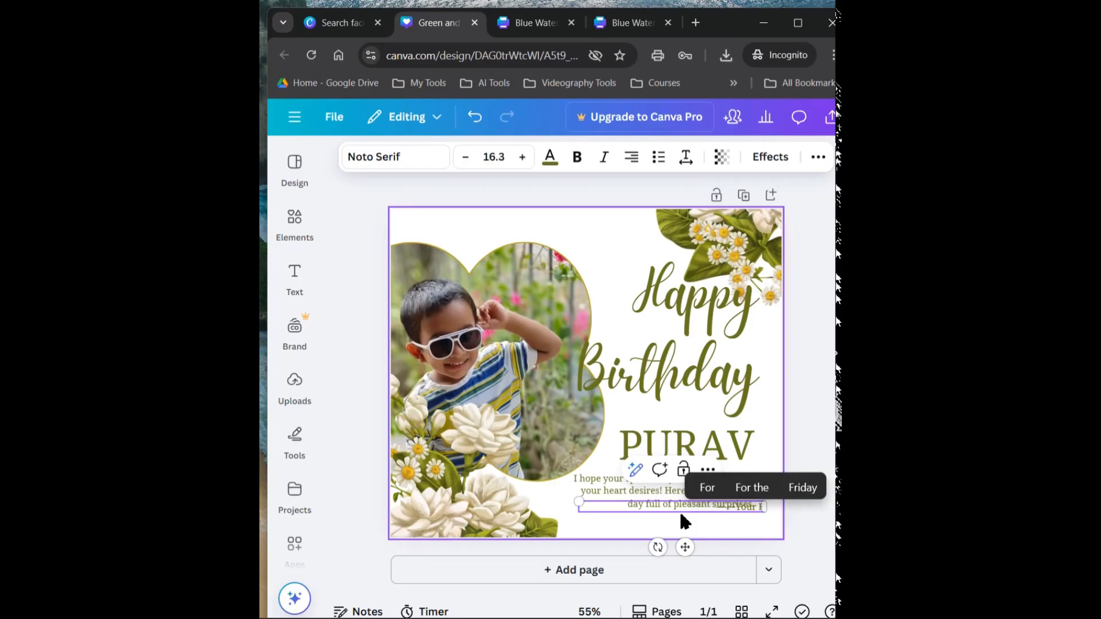
type("athe")
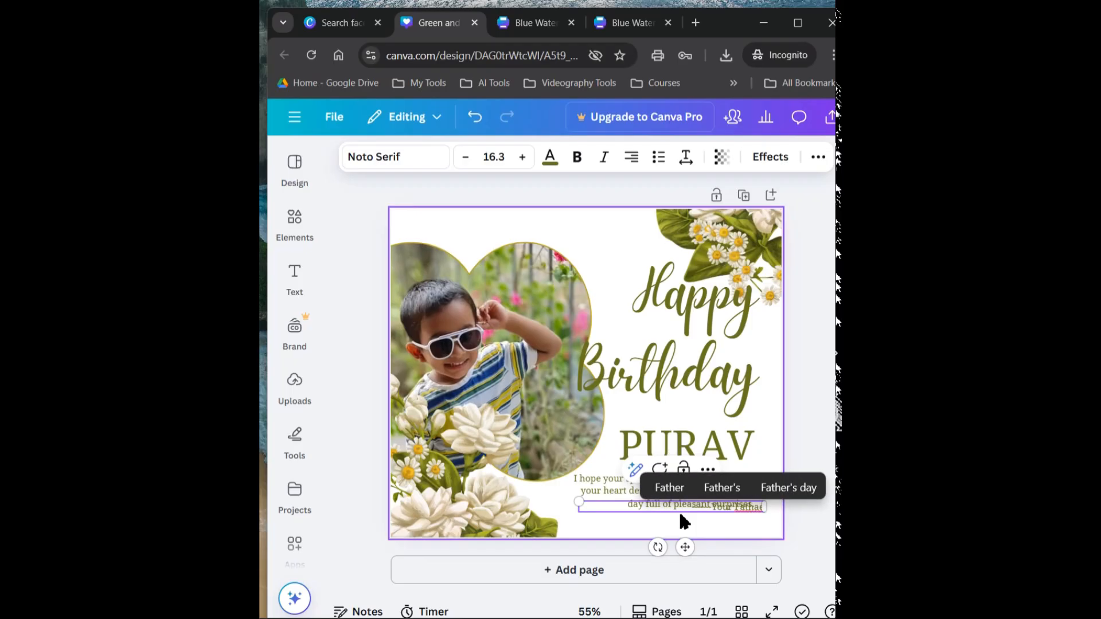
left_click_drag(685, 547, 690, 572)
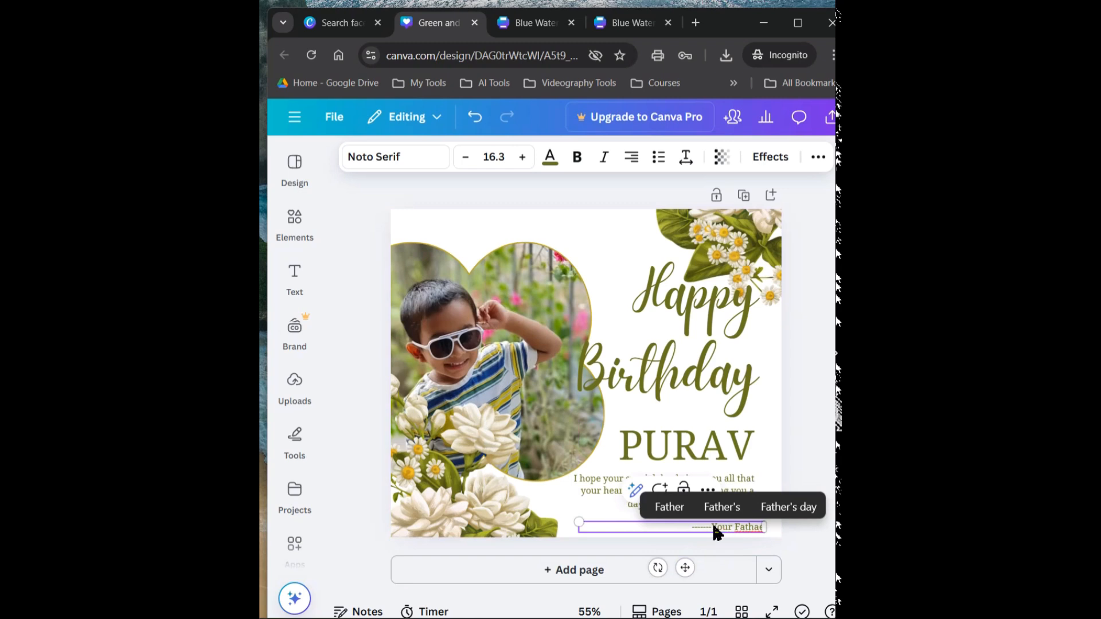
Insert "From" before "Your" in the dashed sign-off beneath the birthday message
left_click(585, 472)
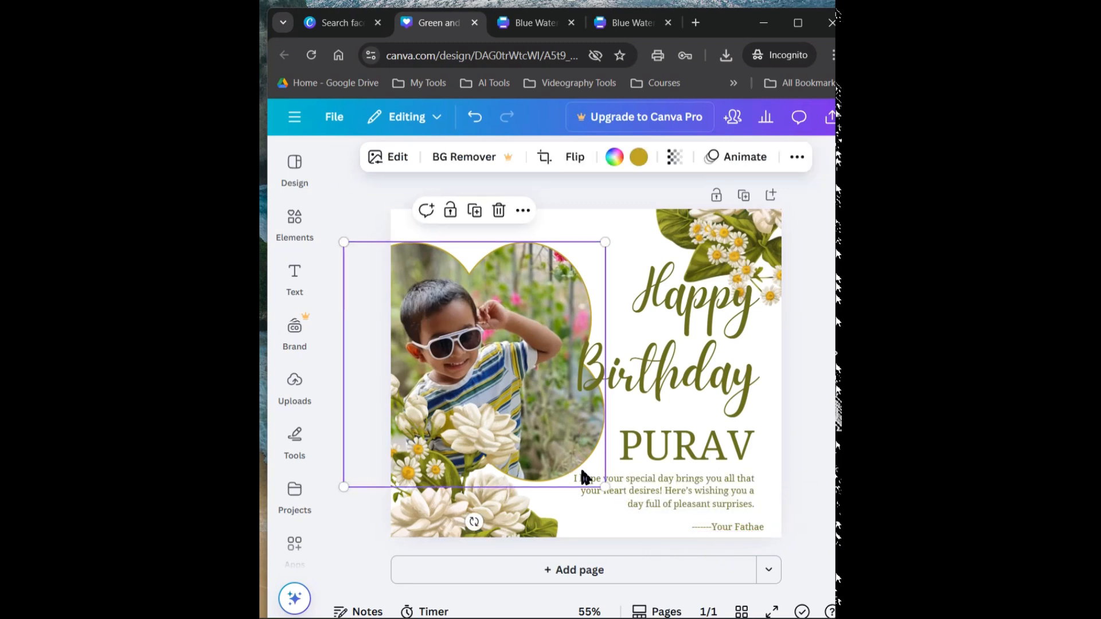
left_click(718, 519)
left_click(720, 524)
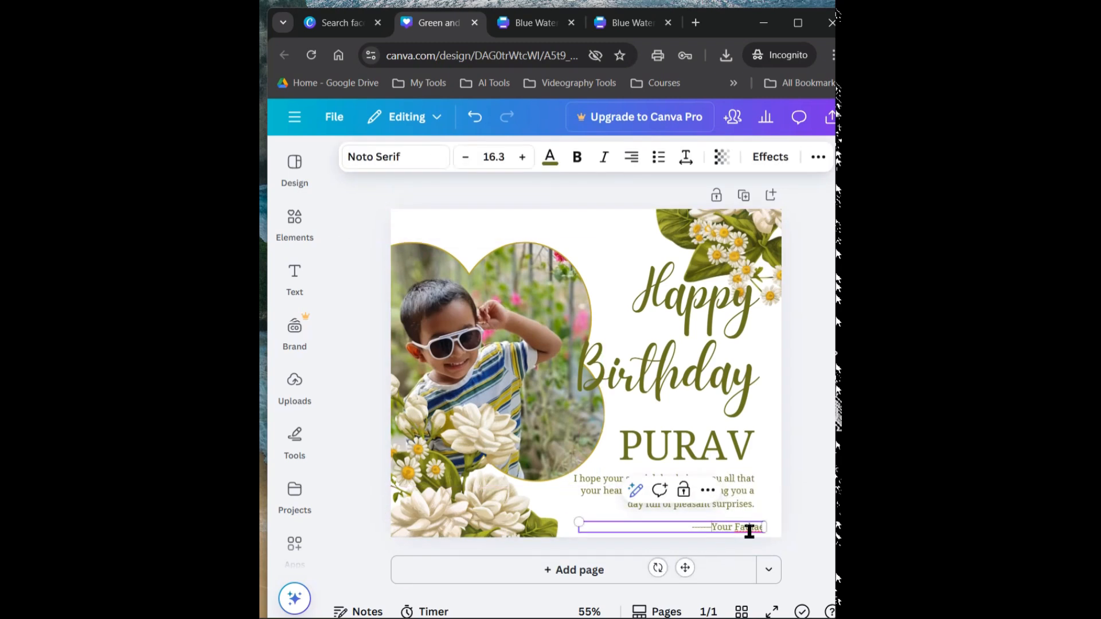
type("Fro m")
left_click(798, 491)
Change the last letter of the sign-off's final word to "r", add a line break and deselect the text
left_click(754, 528)
key("BackSpace")
type("rom")
key("Return")
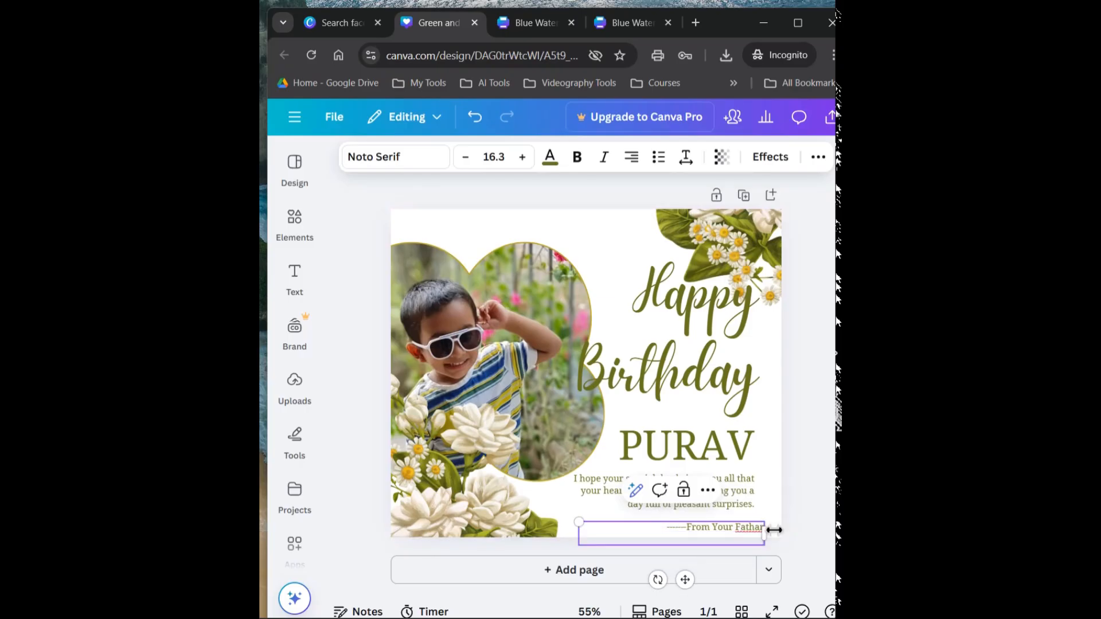
left_click(793, 510)
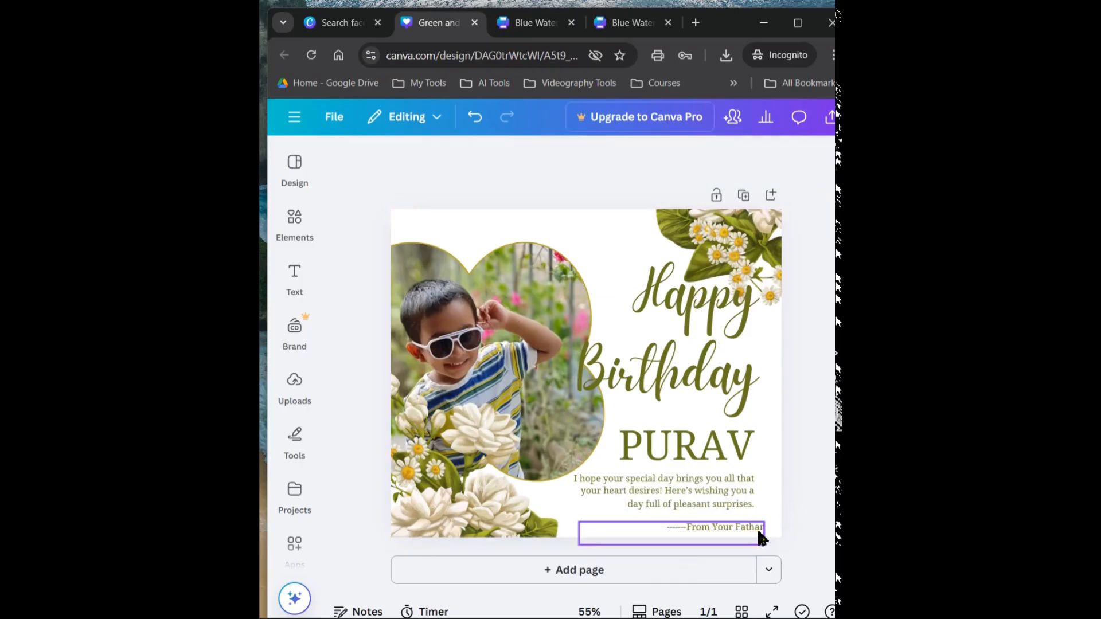
Try to correct the ending of the sign-off's final word to "er"
left_click(758, 533)
key("BackSpace")
key("BackSpace")
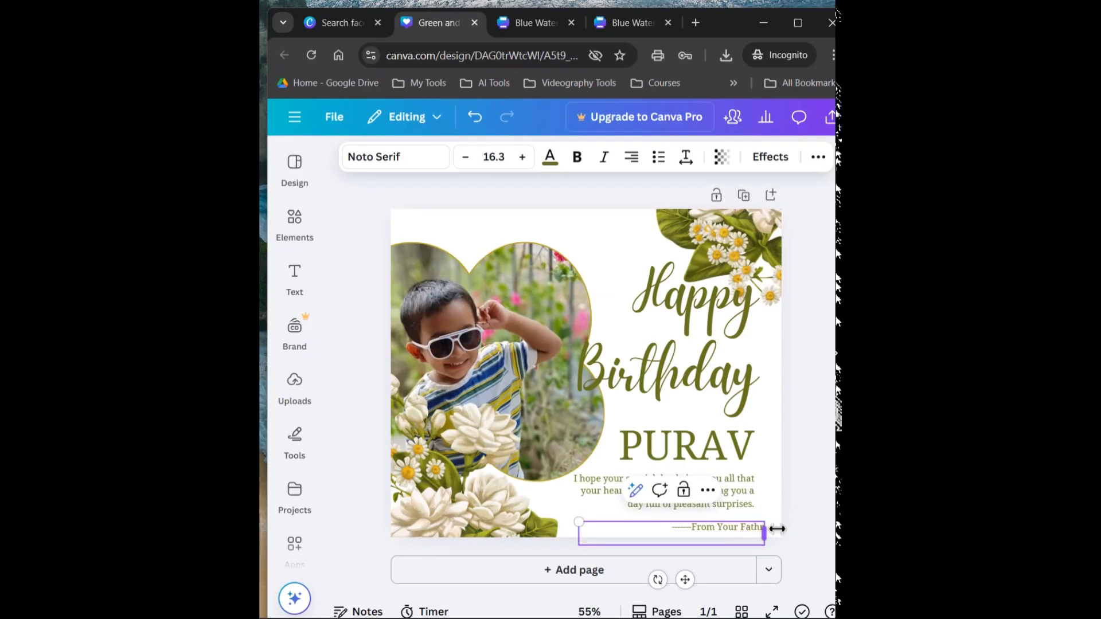
type("err")
left_click_drag(777, 529, 769, 543)
left_click(800, 515)
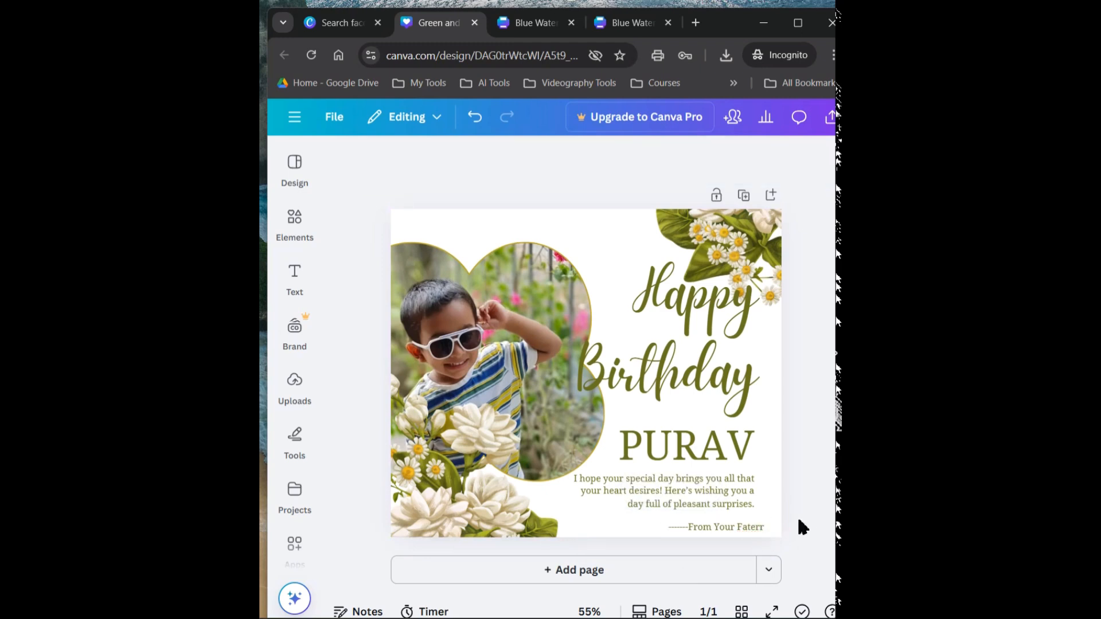
Correct the misspelled final word of the sign-off so the line reads "From Your Father"
left_click(767, 536)
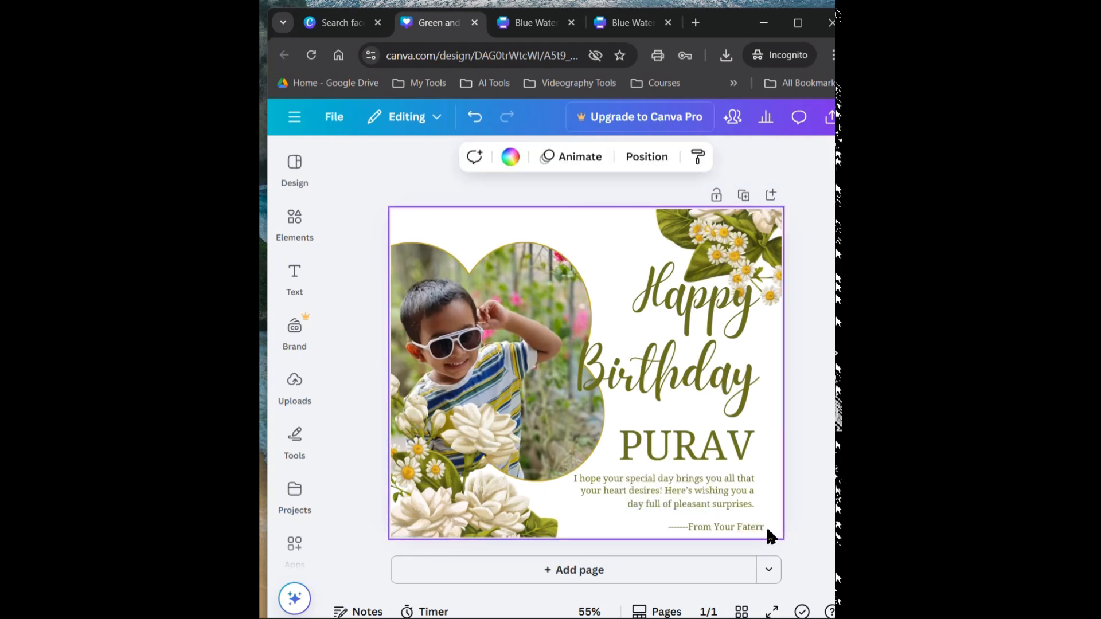
left_click(765, 529)
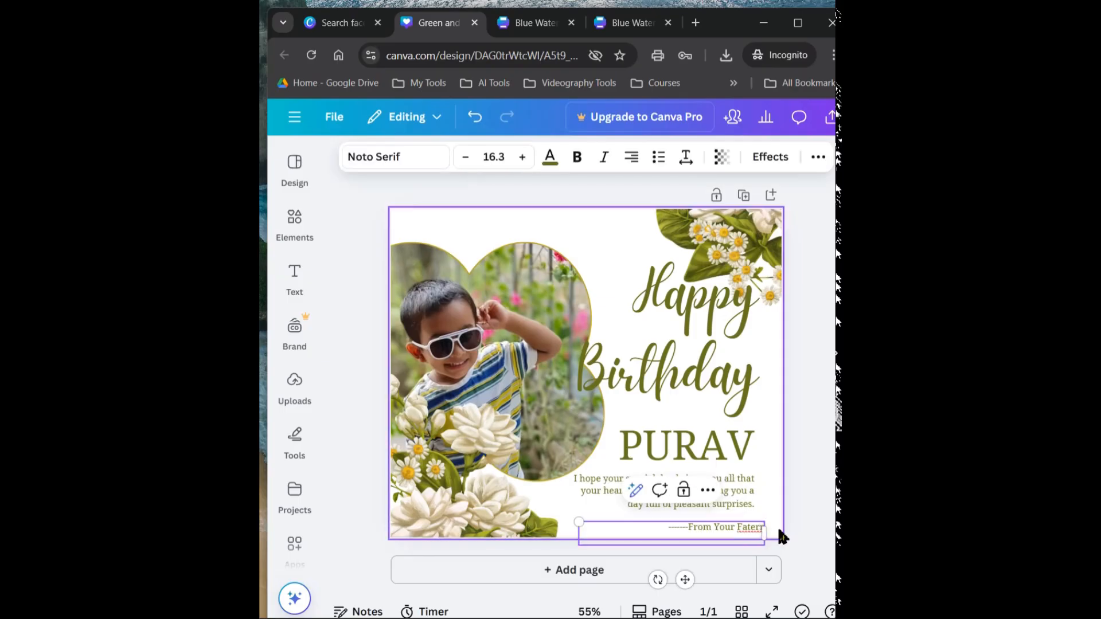
key("BackSpace")
key("BackSpace")
key("BackSpace")
type("her")
left_click(763, 497)
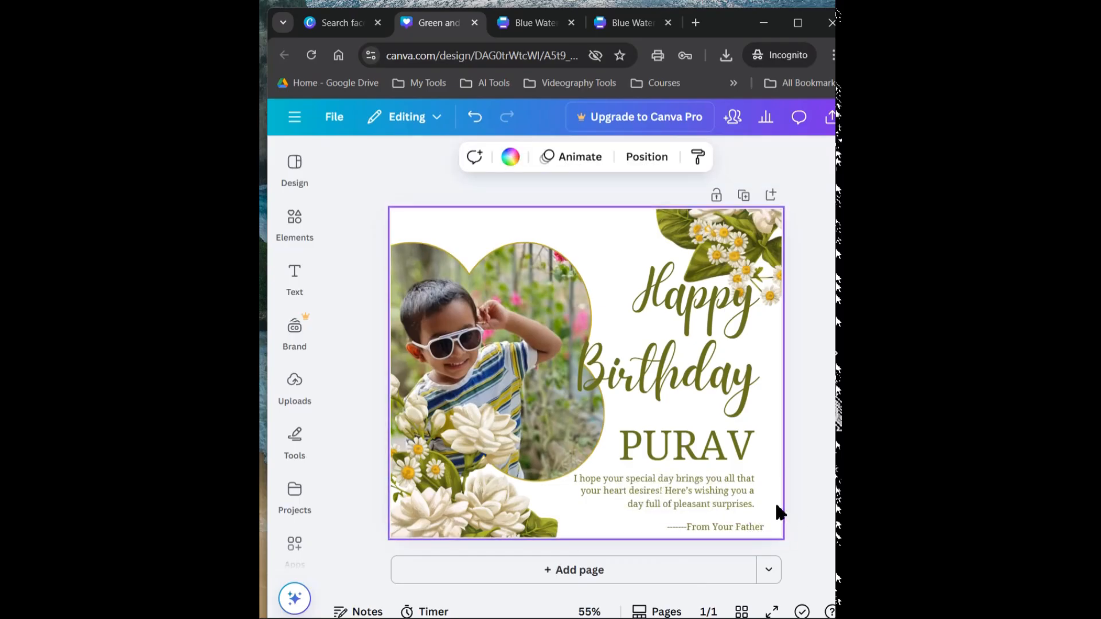
Enlarge the sign-off to font size 18.7, position it closely below the birthday message and deselect it
left_click_drag(738, 525, 738, 523)
left_click_drag(574, 515, 549, 512)
left_click_drag(683, 524, 690, 534)
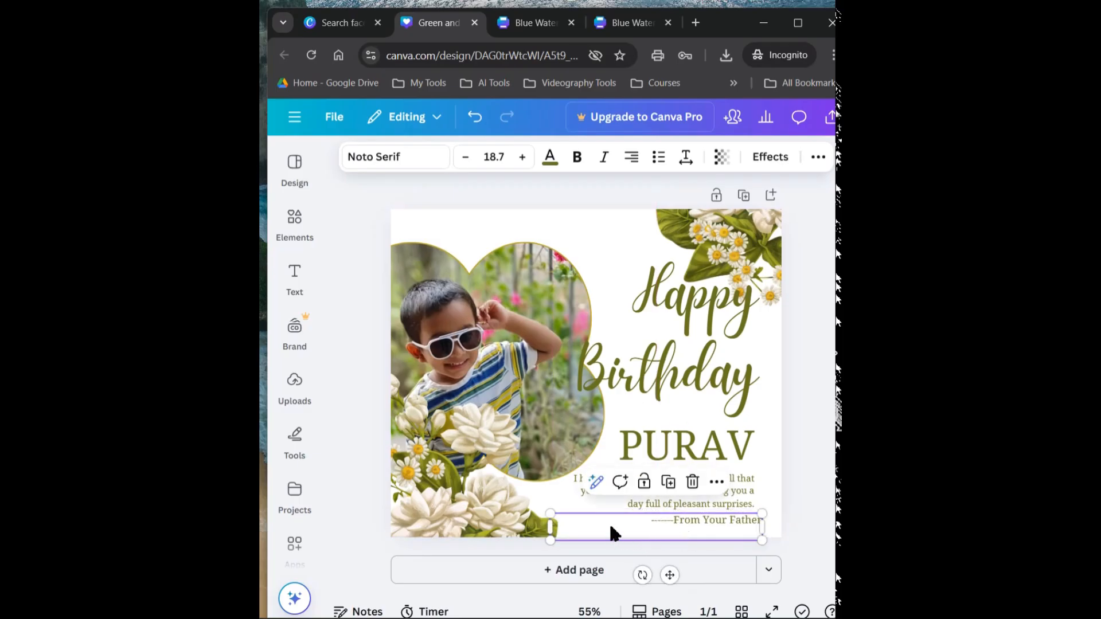
left_click(804, 504)
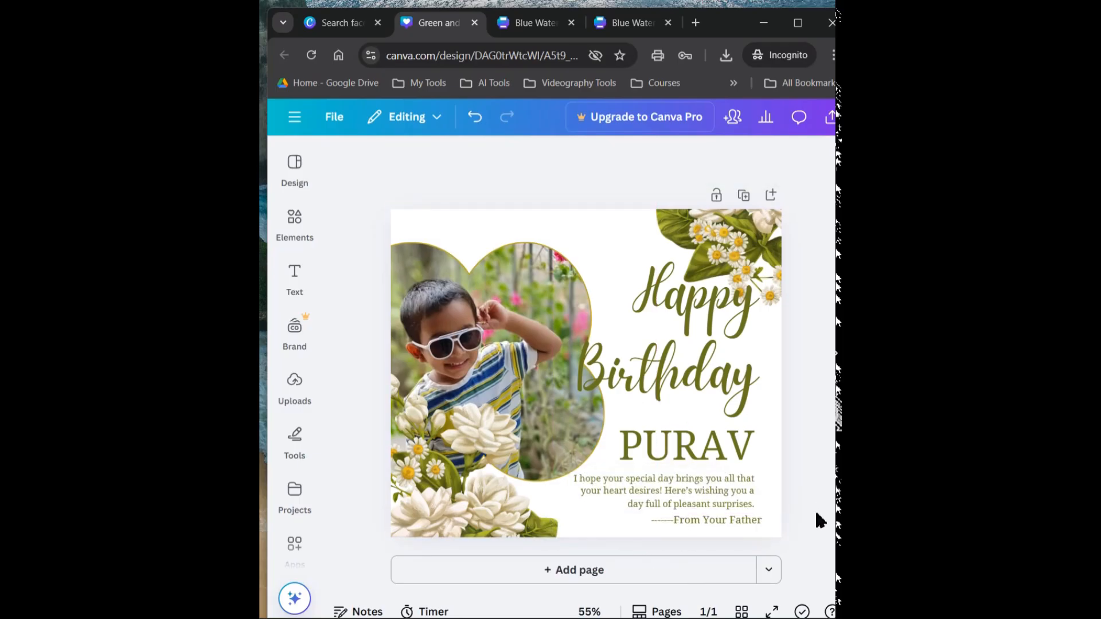
left_click_drag(737, 522, 733, 521)
left_click(805, 486)
Download the Facebook post as a PNG at size 1 and save it in the Downloads folder
left_click(830, 117)
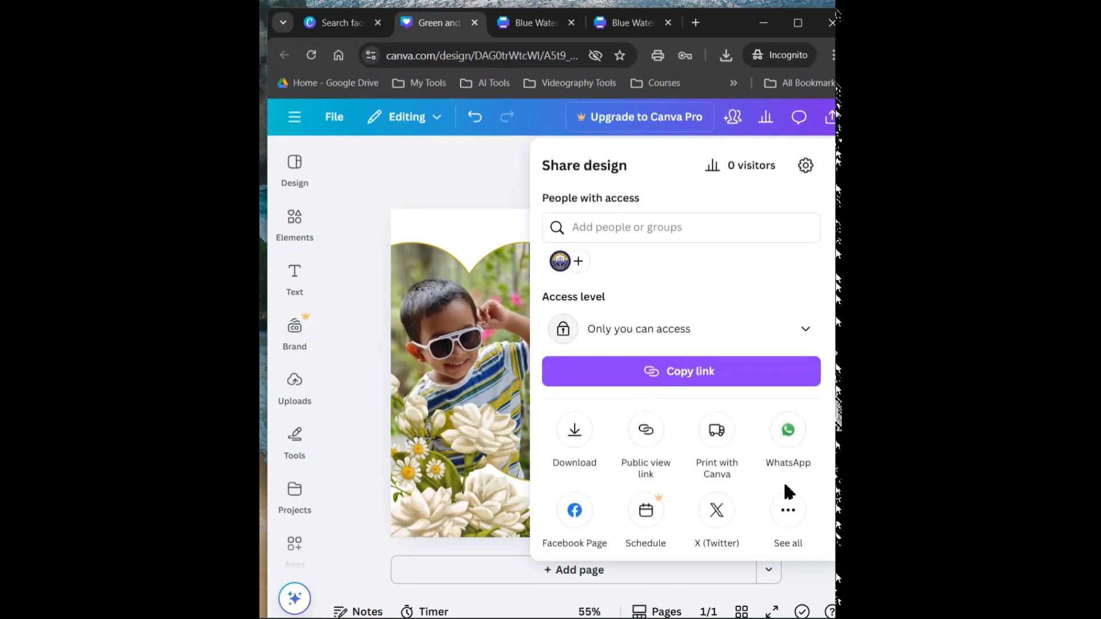
left_click(574, 436)
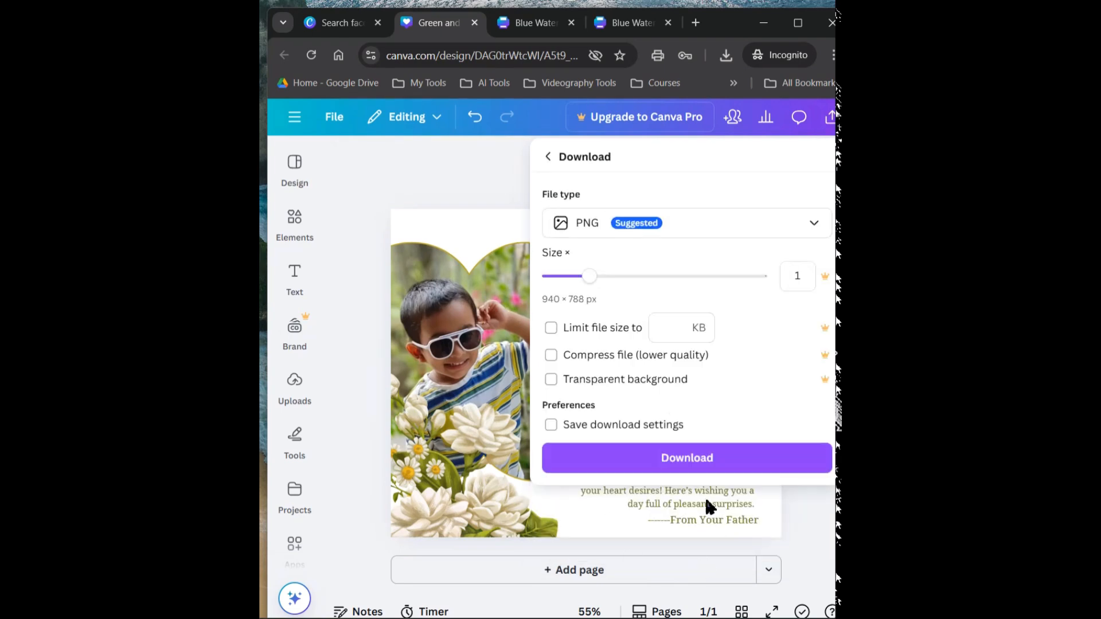
left_click(676, 458)
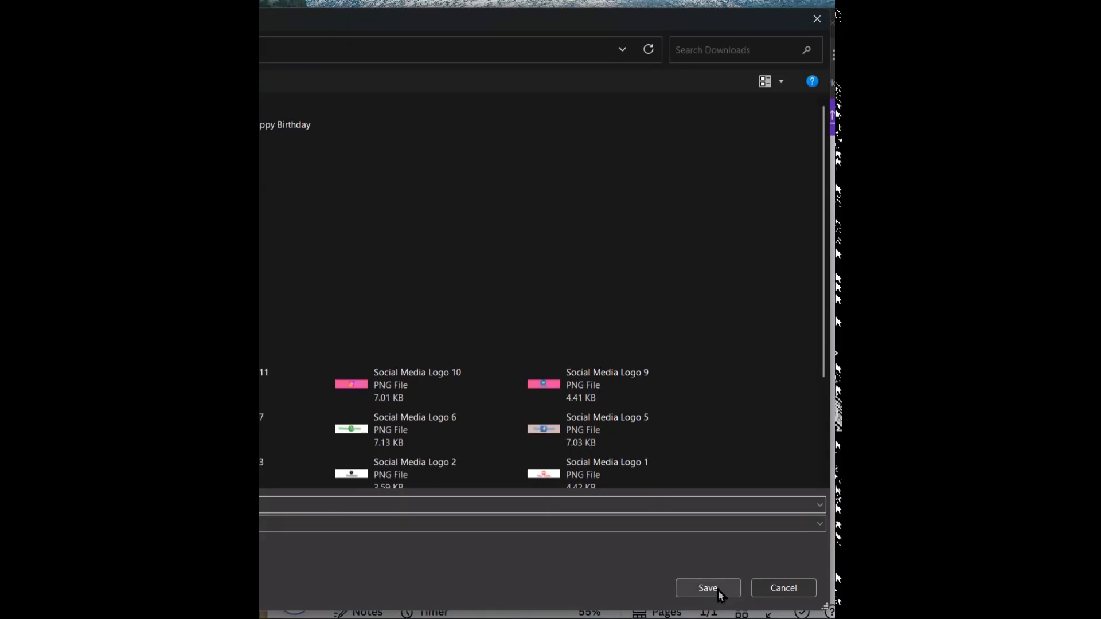
left_click(734, 589)
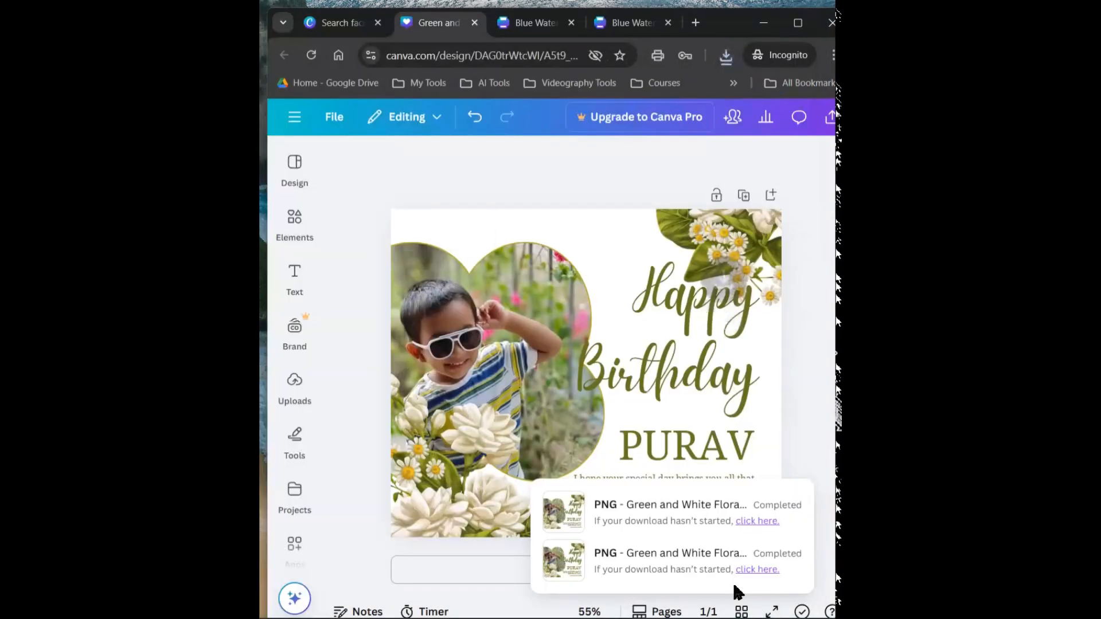
Review the browser's list of downloaded files, dismiss it and close the incognito window
left_click(292, 169)
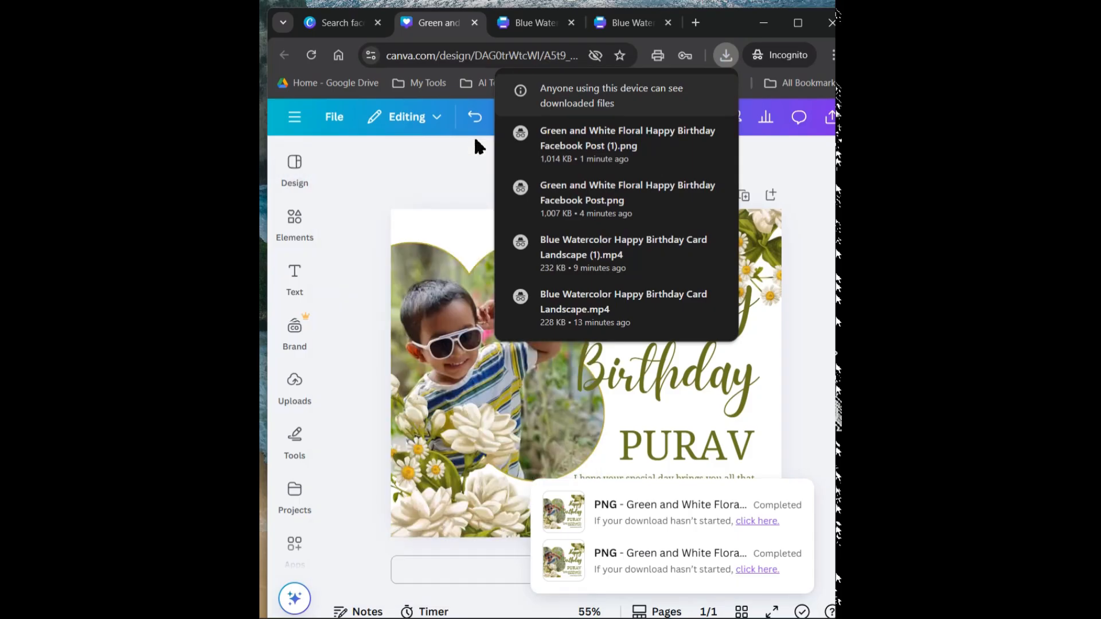
left_click(461, 145)
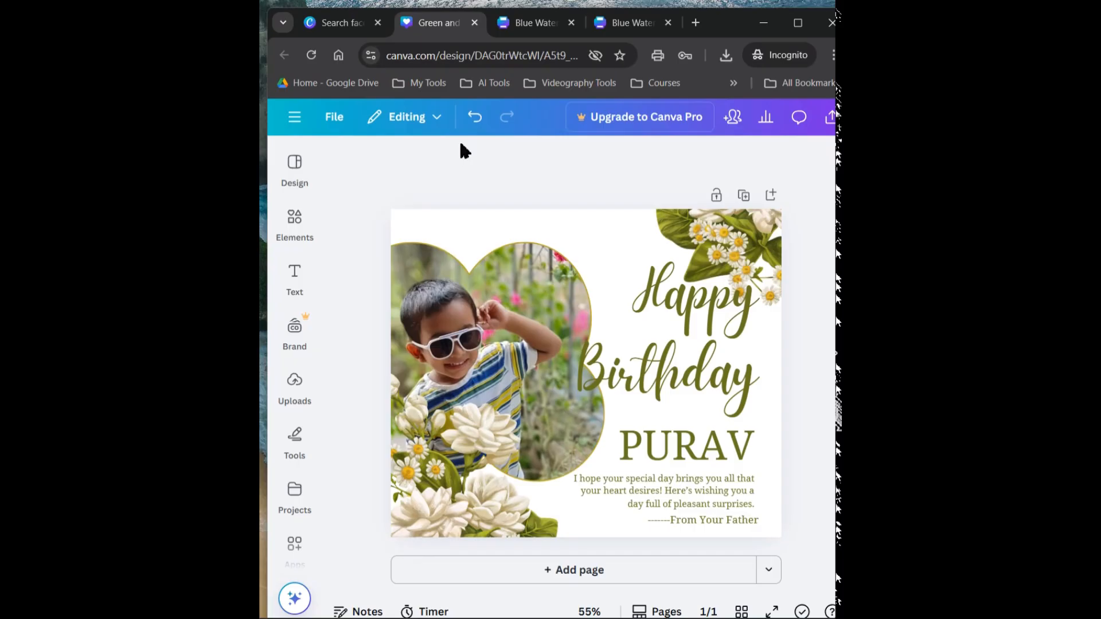
left_click(831, 23)
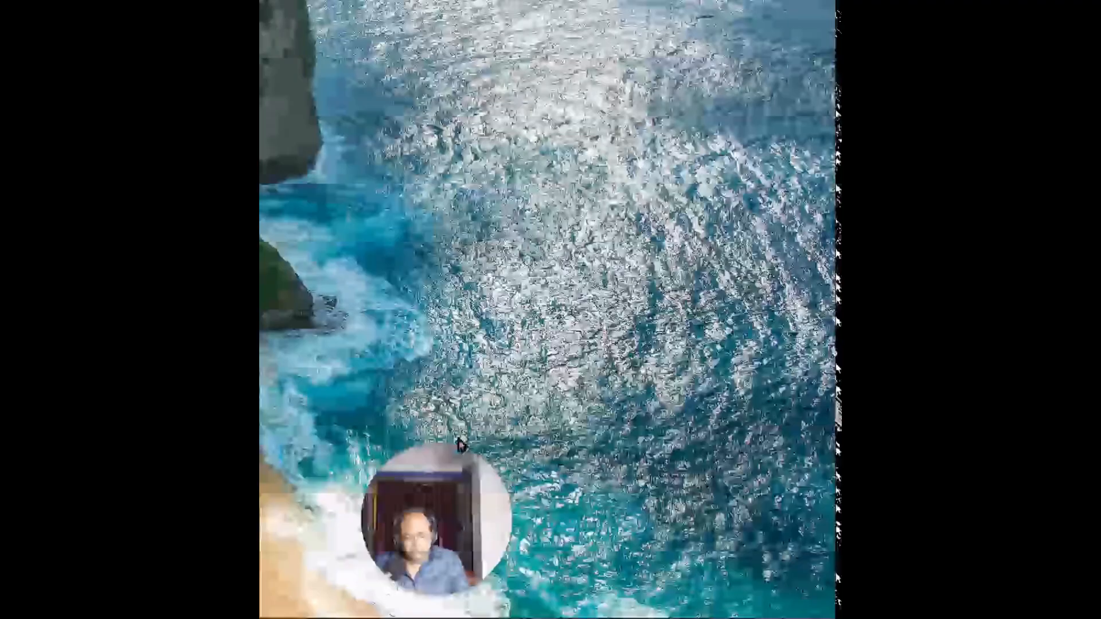
Open Gamma from the AI Tools bookmarks in a new browser window and open the Bengali Canva guide presentation
left_click(355, 618)
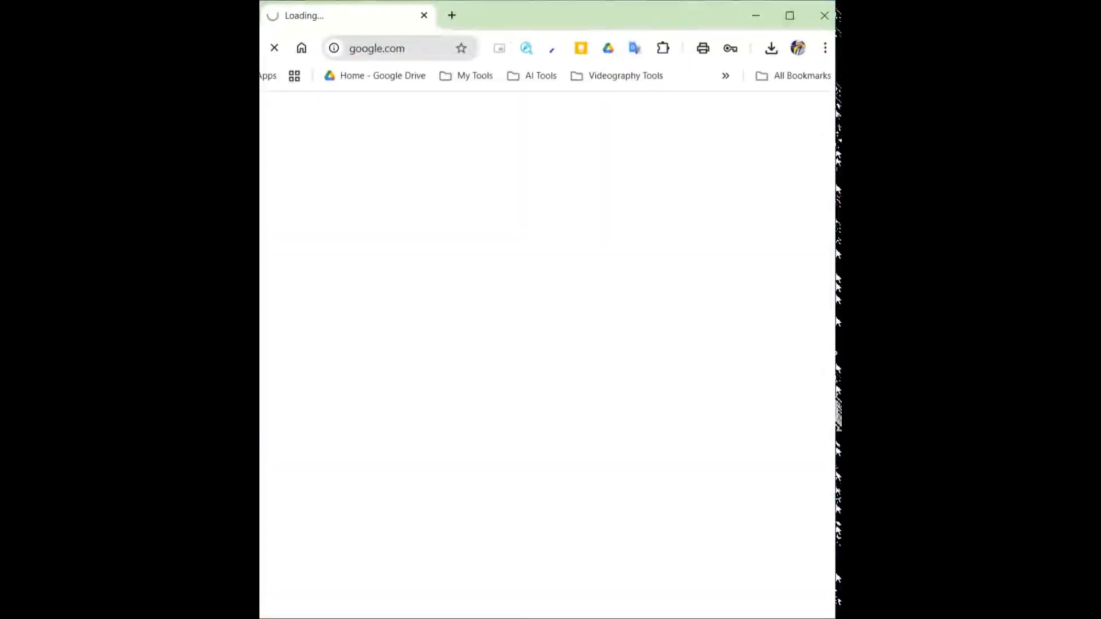
left_click(526, 84)
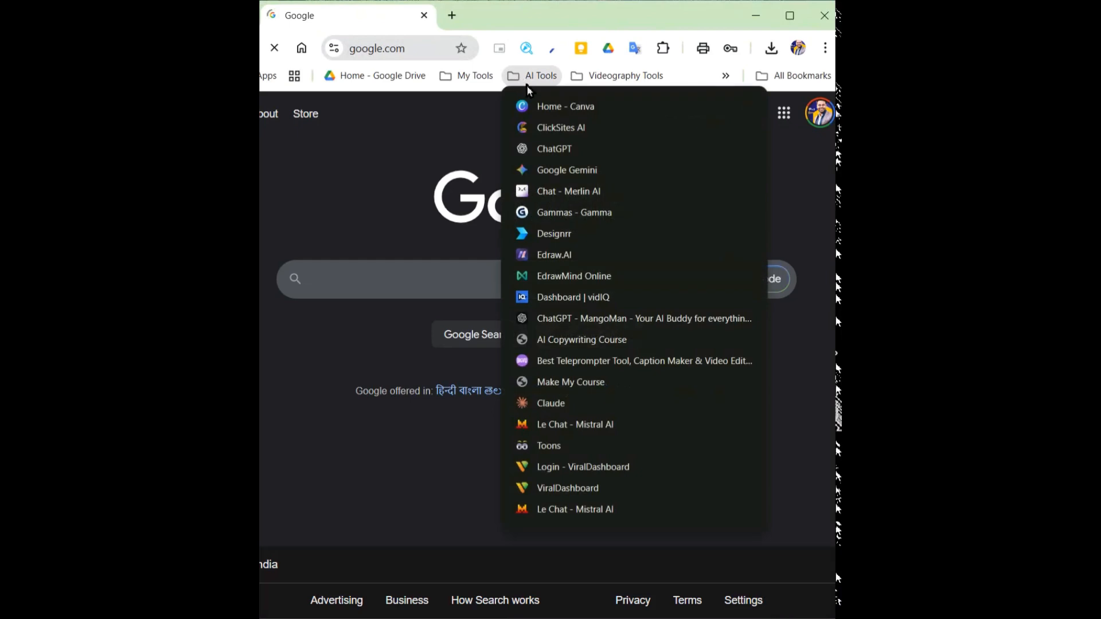
left_click(562, 215)
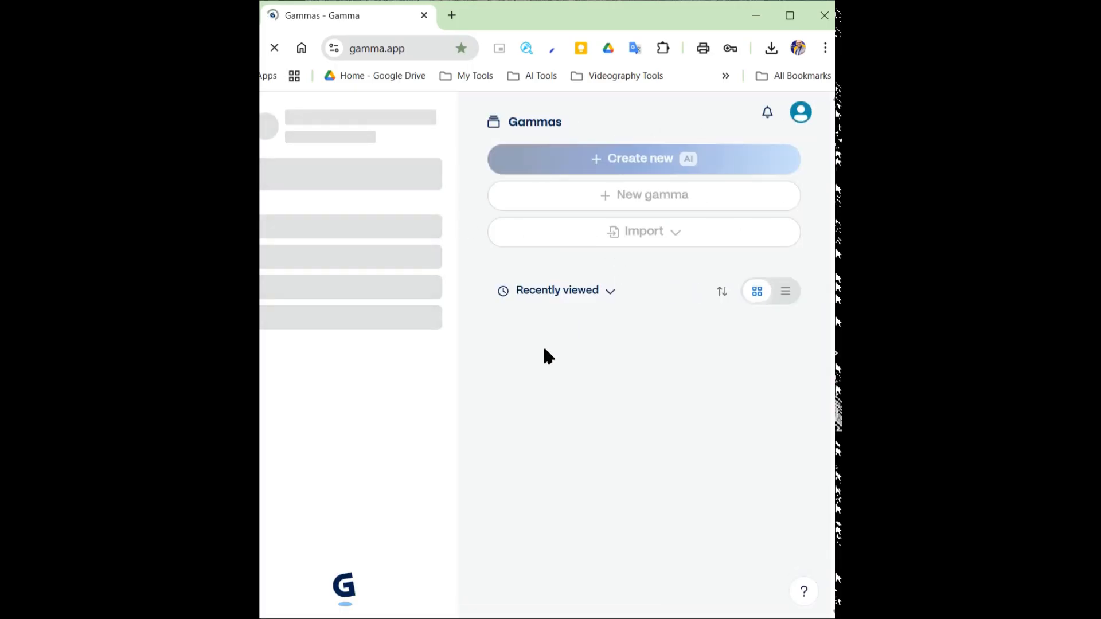
left_click(554, 409)
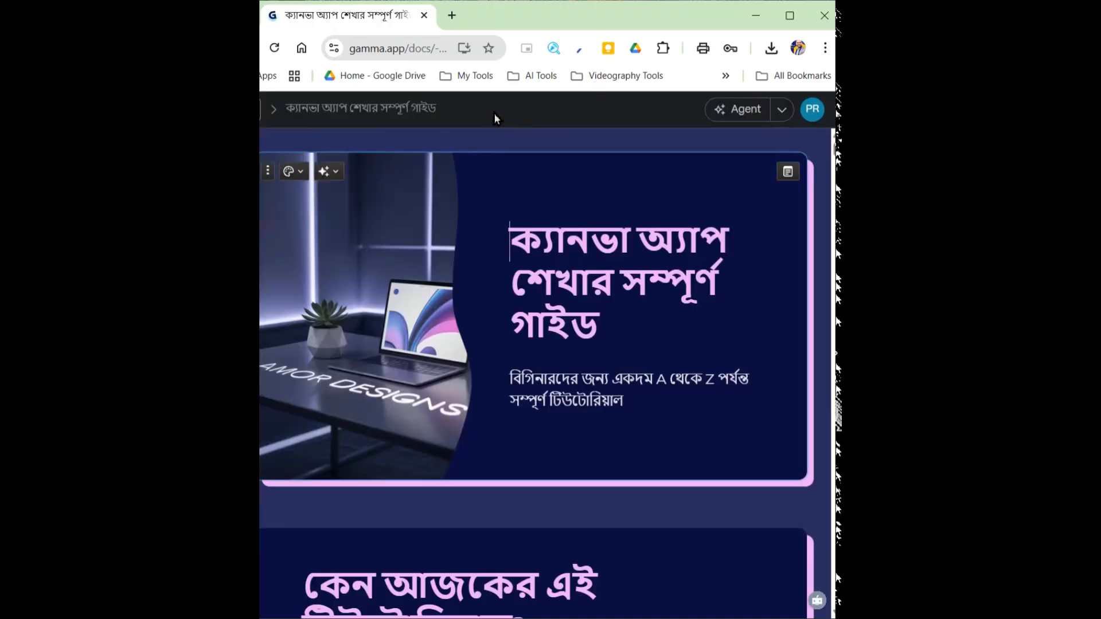
Resize the browser window showing the presentation and snap it to the right half of the screen
double_click(518, 23)
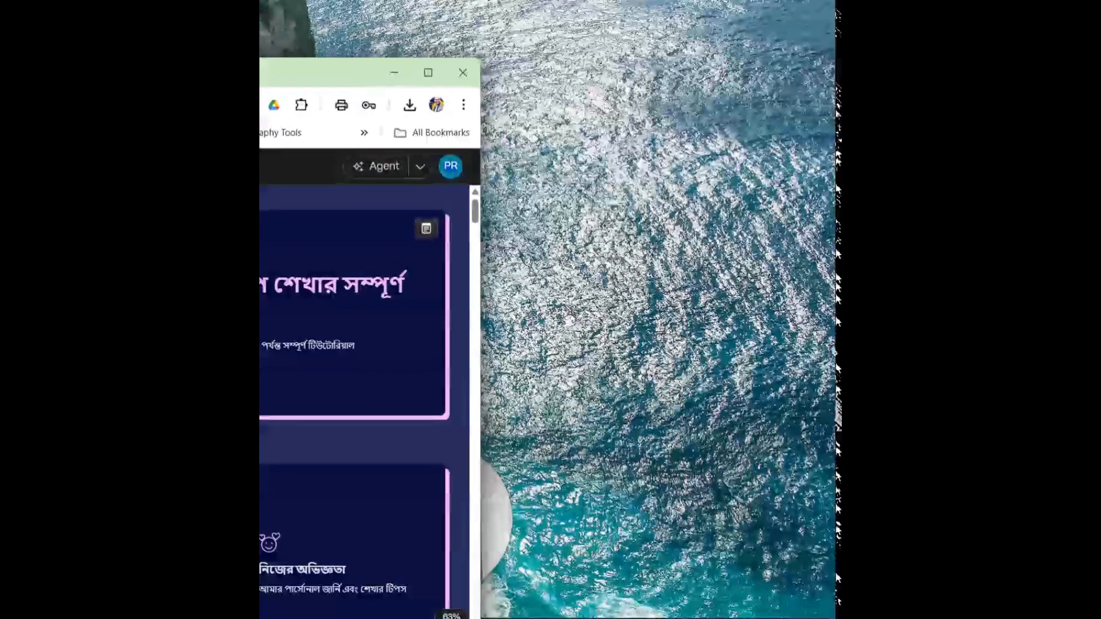
left_click(425, 69)
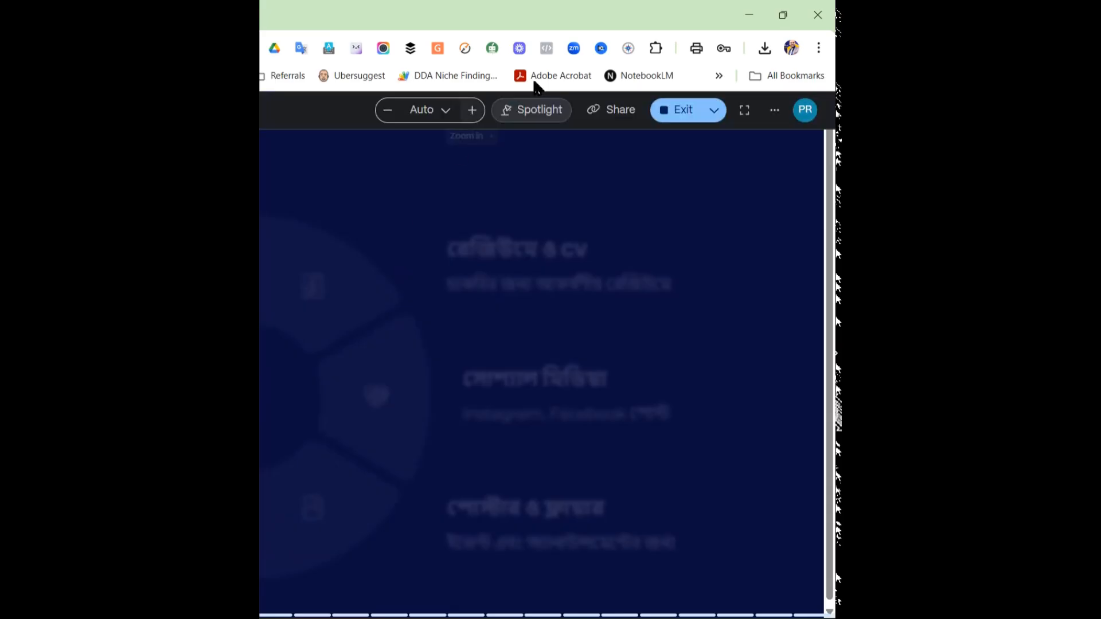
left_click(783, 13)
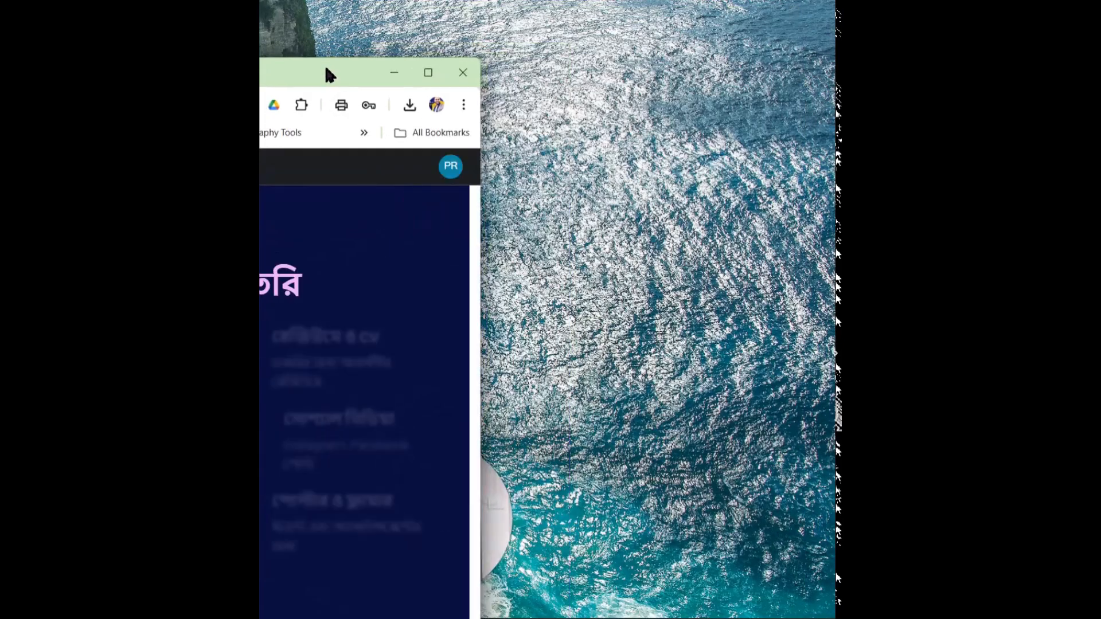
double_click(327, 73)
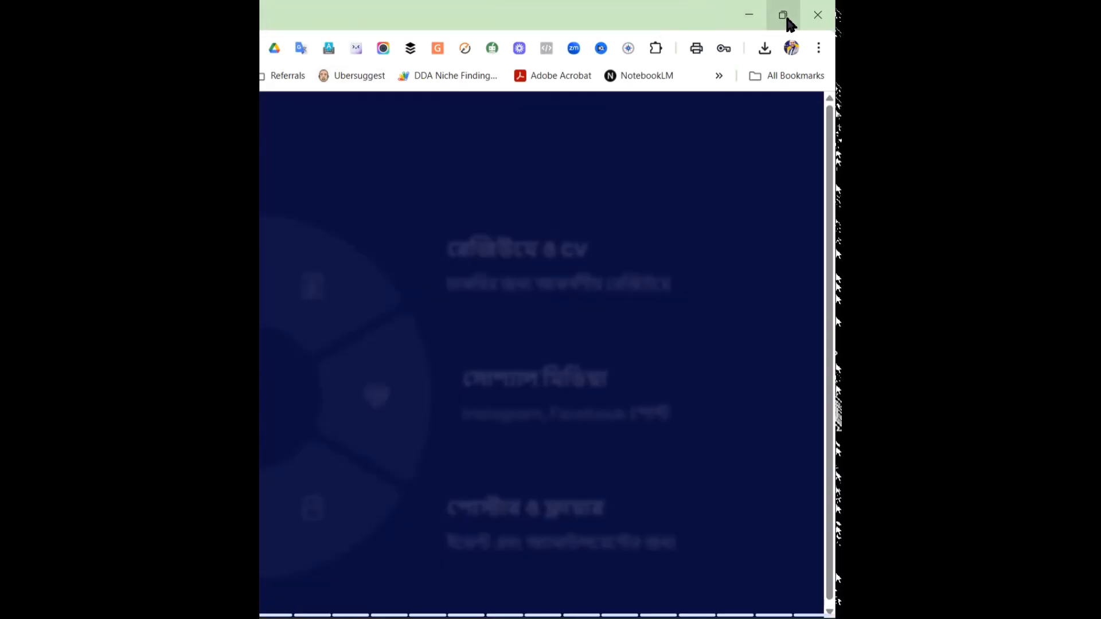
mouse_move(787, 18)
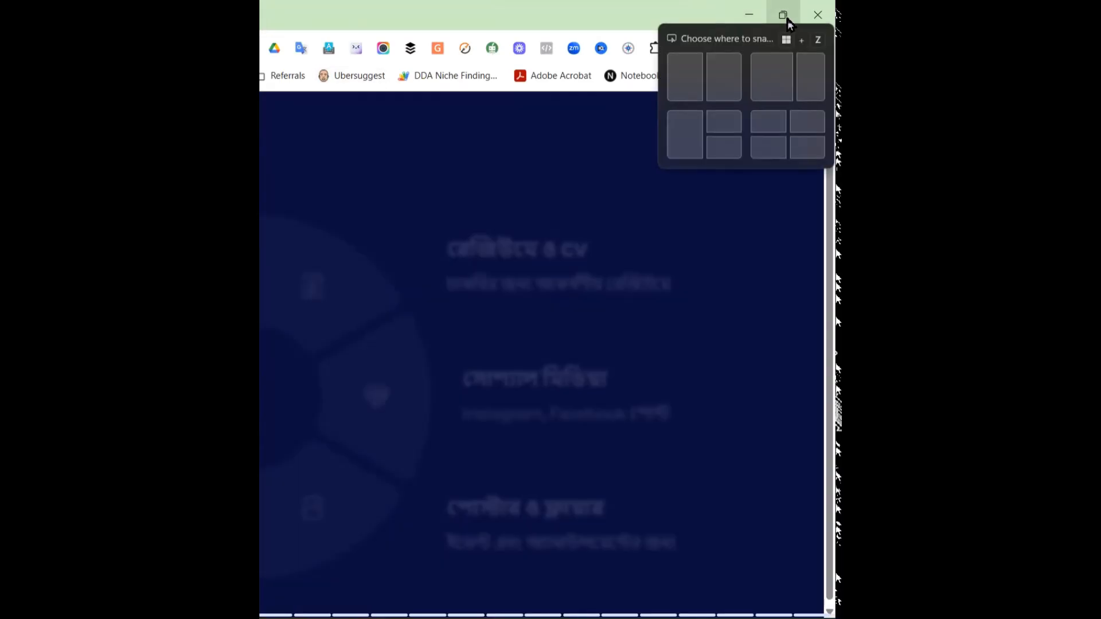
left_click(717, 75)
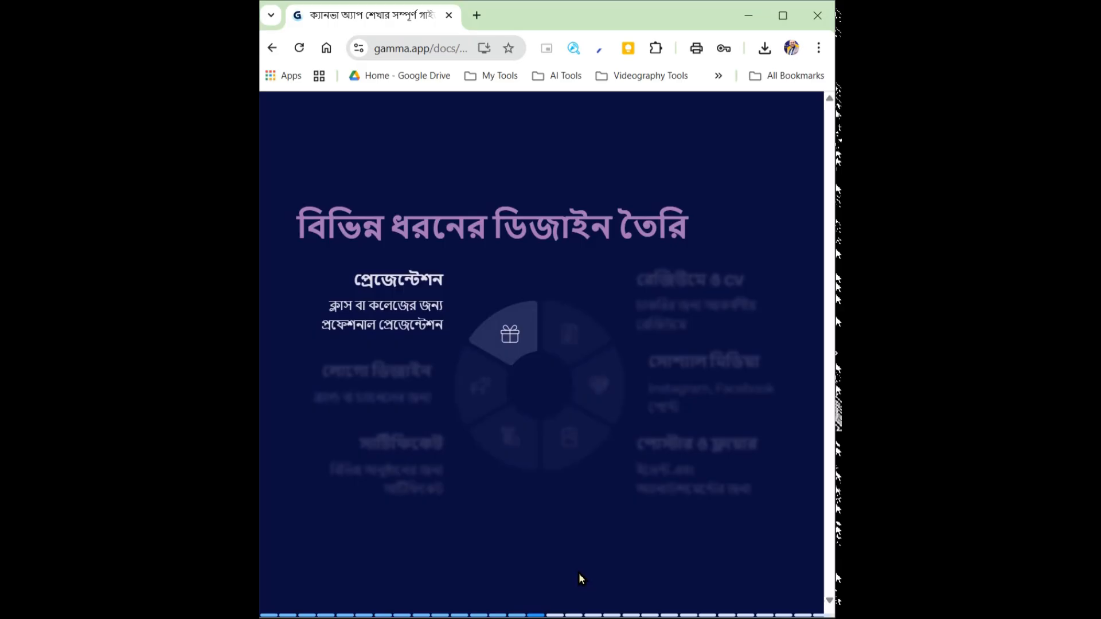
Skip forward through the resume, social media, saving and file format slides to the "Less is More" slide
left_click(574, 612)
left_click(579, 613)
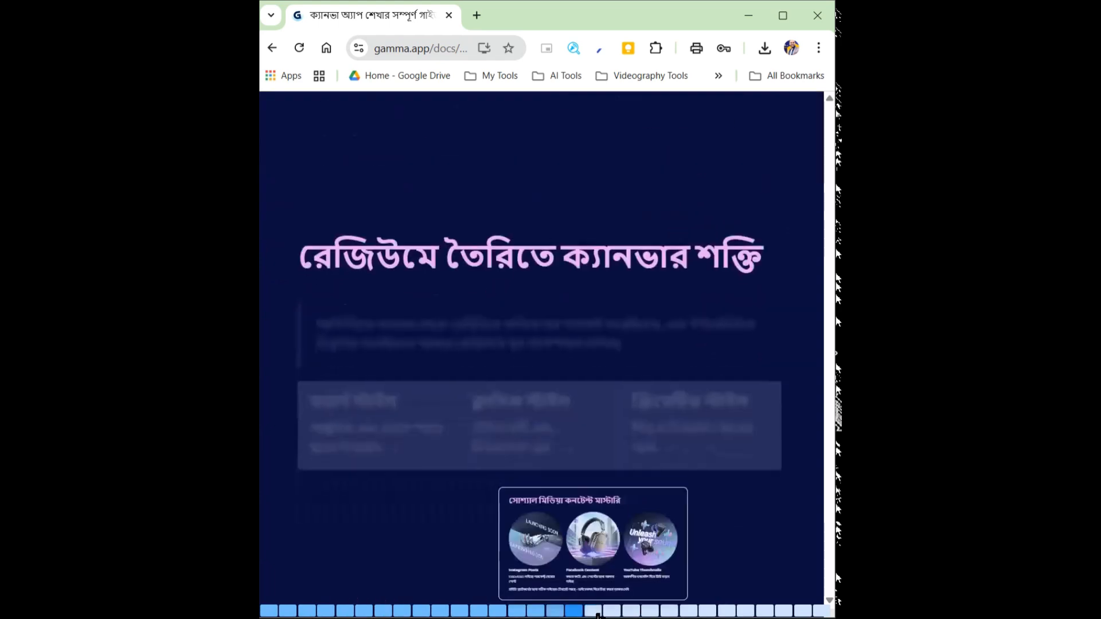
left_click(598, 614)
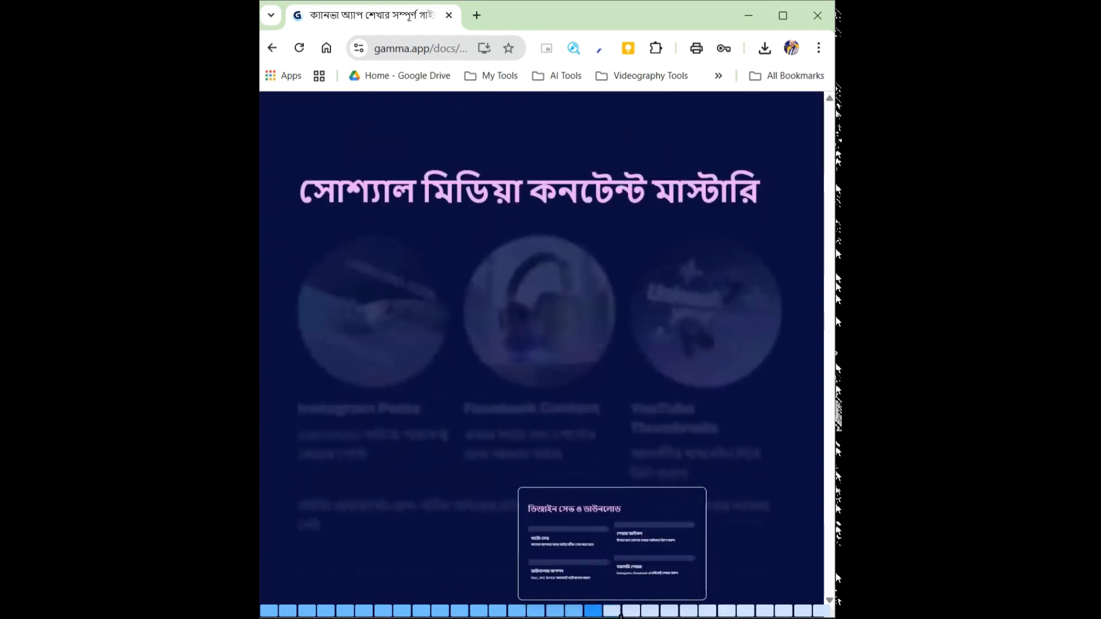
left_click(616, 613)
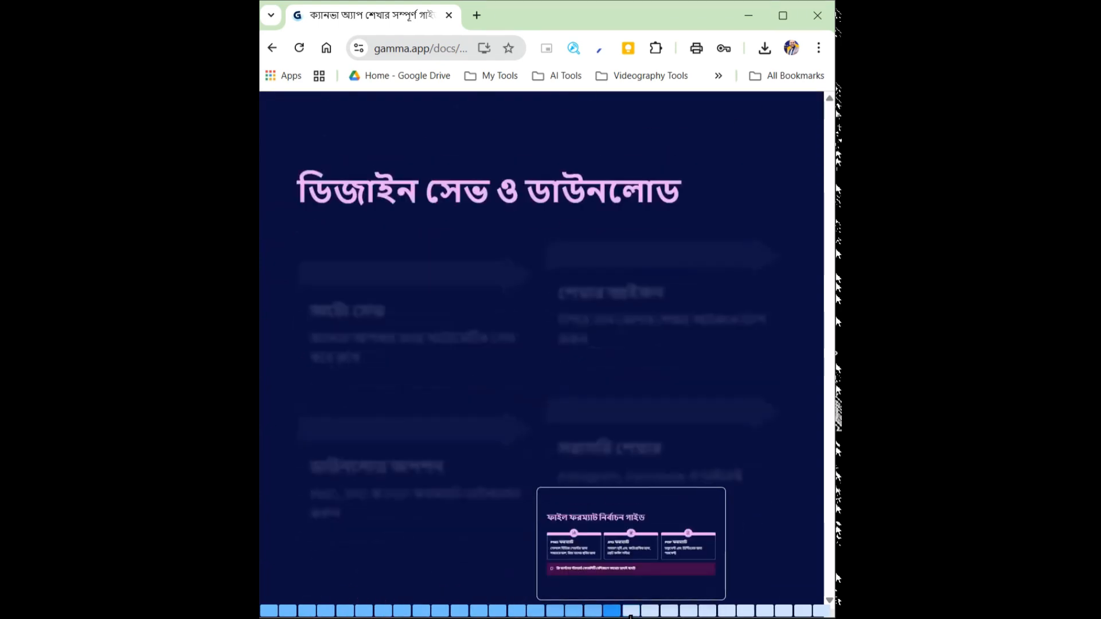
left_click(633, 614)
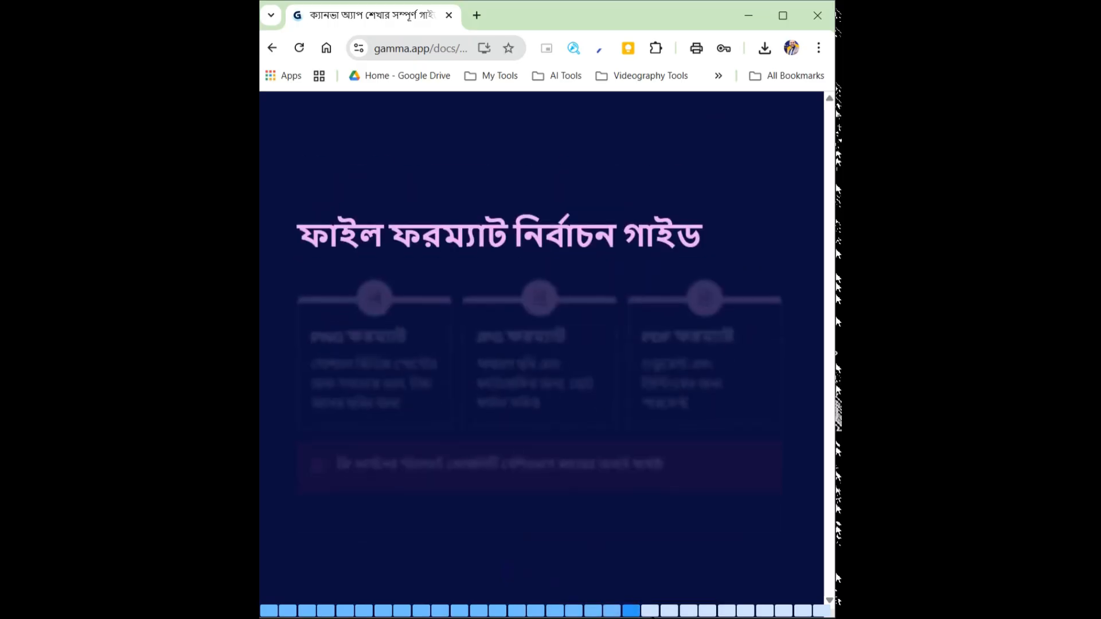
left_click(652, 612)
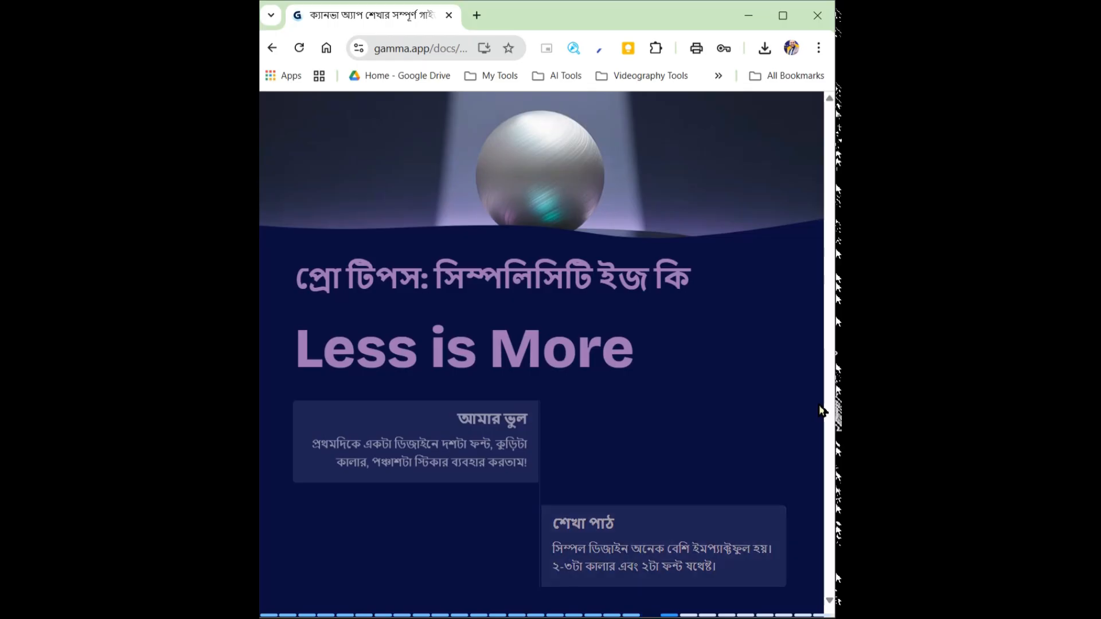
Advance through the white space slide and reveal the points on the consistency slide
key("Right")
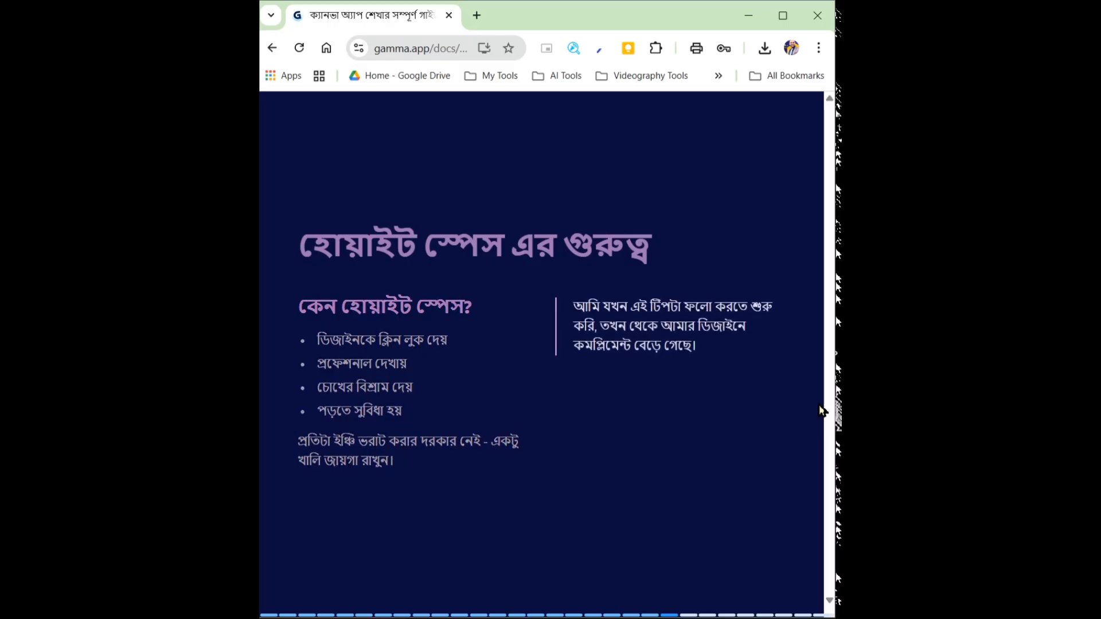
key("Right")
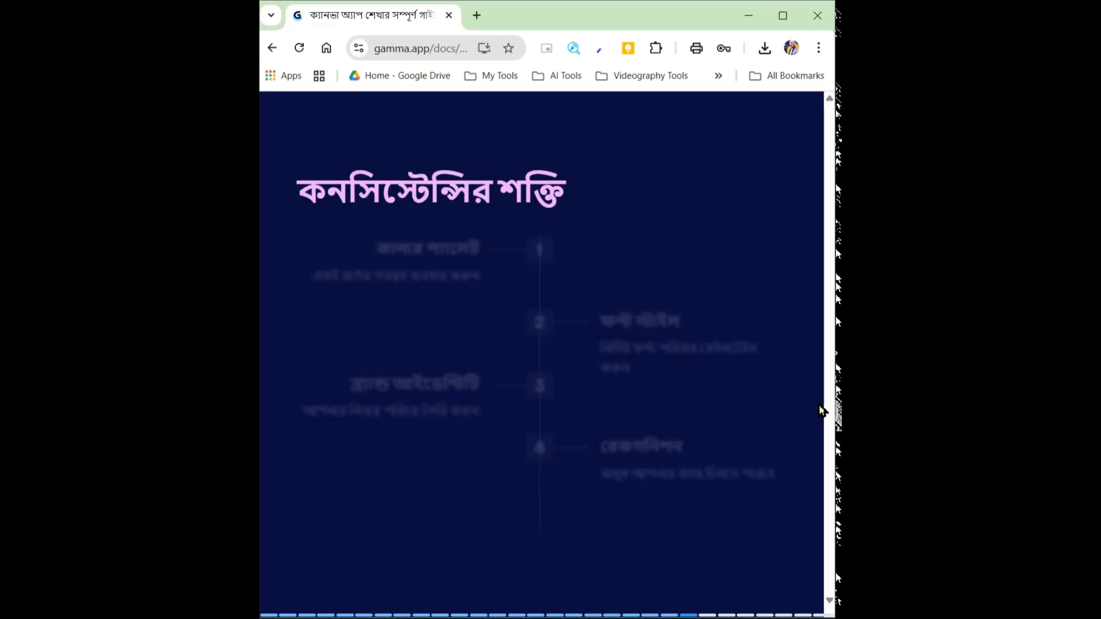
key("Right")
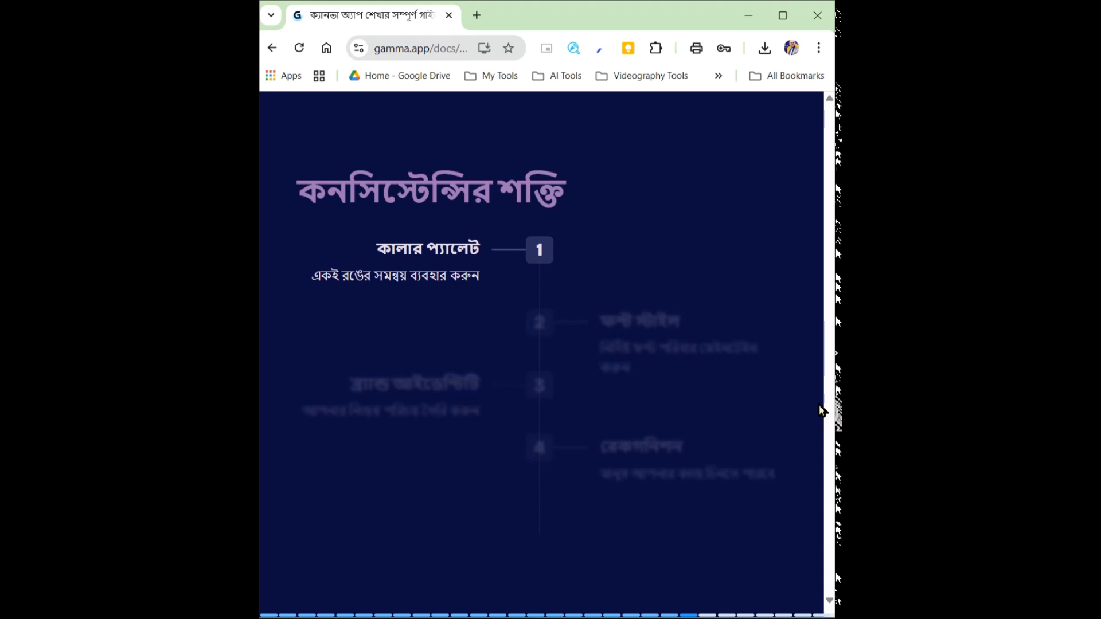
key("Right")
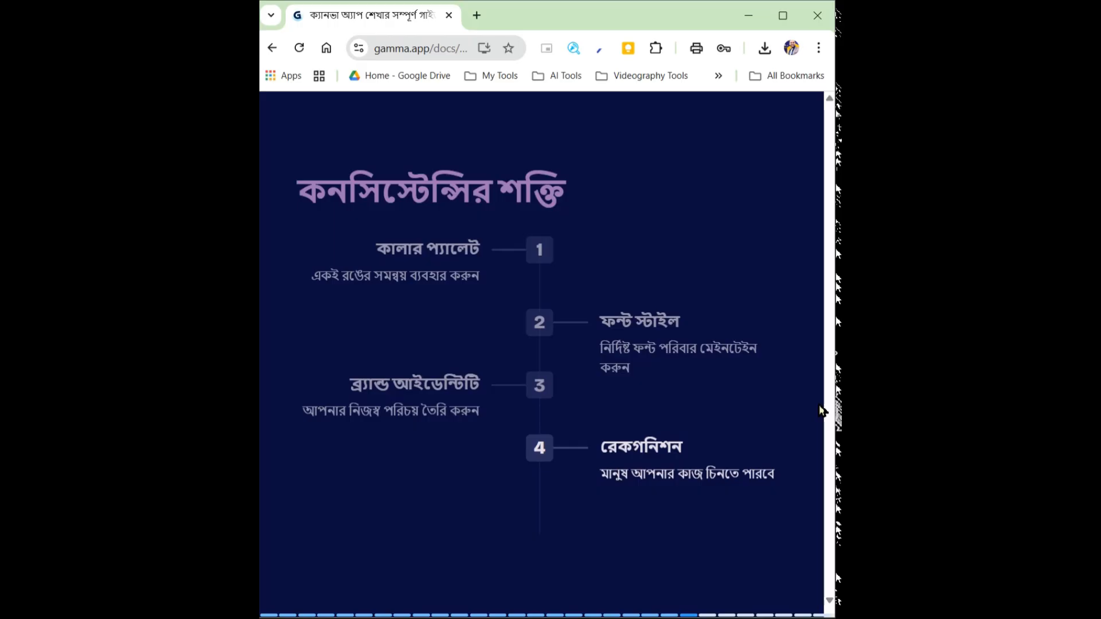
Advance to the common mistakes and solutions slide and reveal its three mistake cards one by one
key("Right")
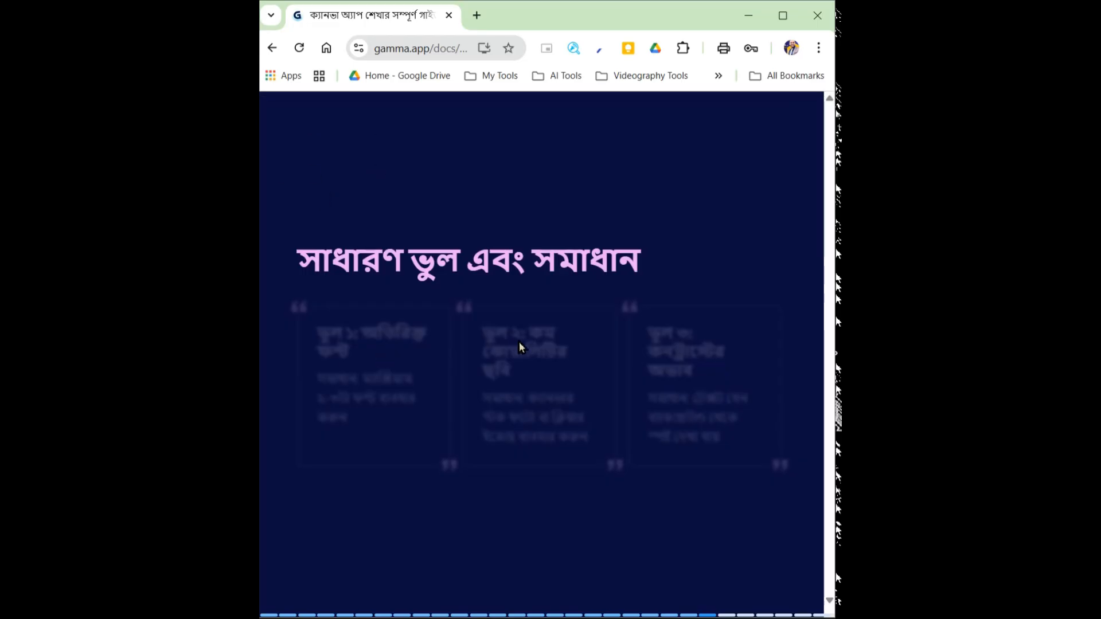
key("Right")
key("Right")
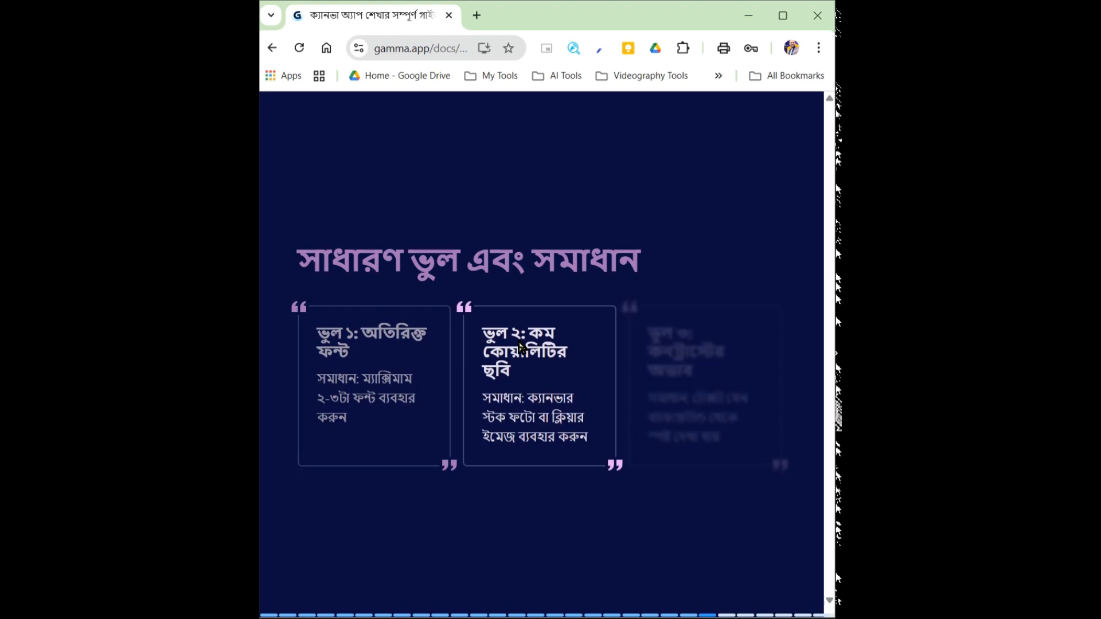
key("Right")
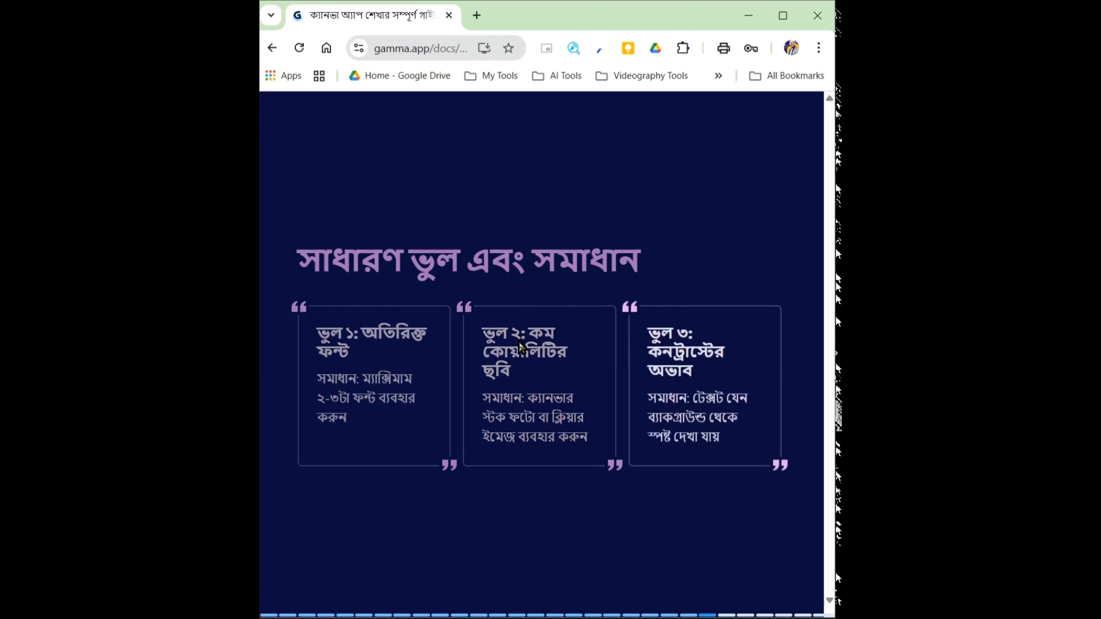